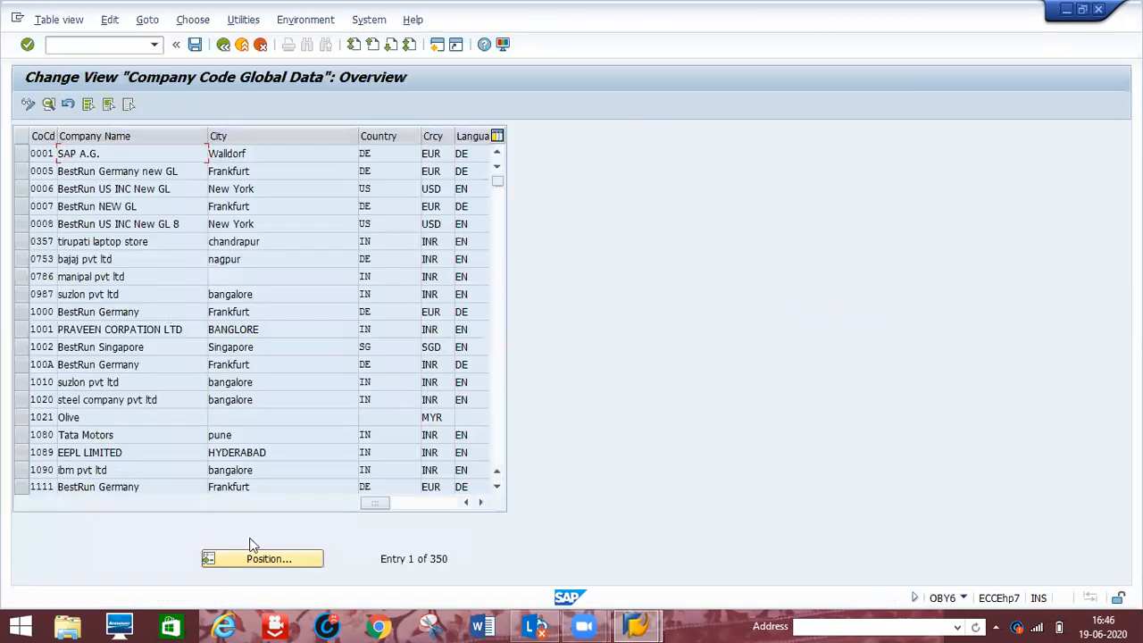
- Position the company code list on D123 and open its global data details
left_click(262, 566)
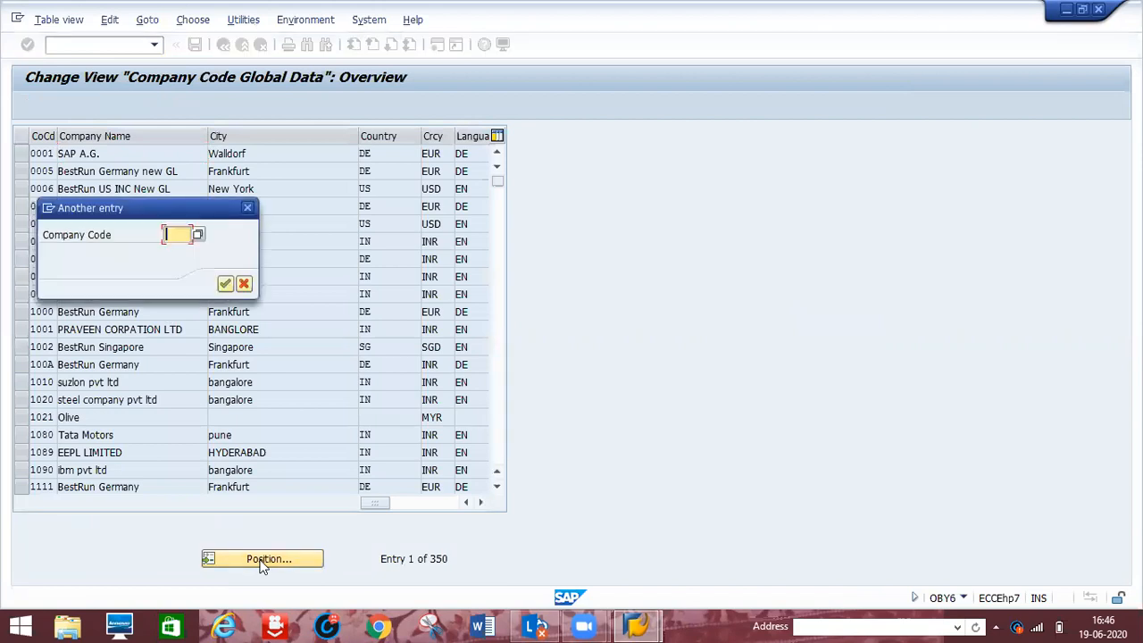
type("d123")
key("Return")
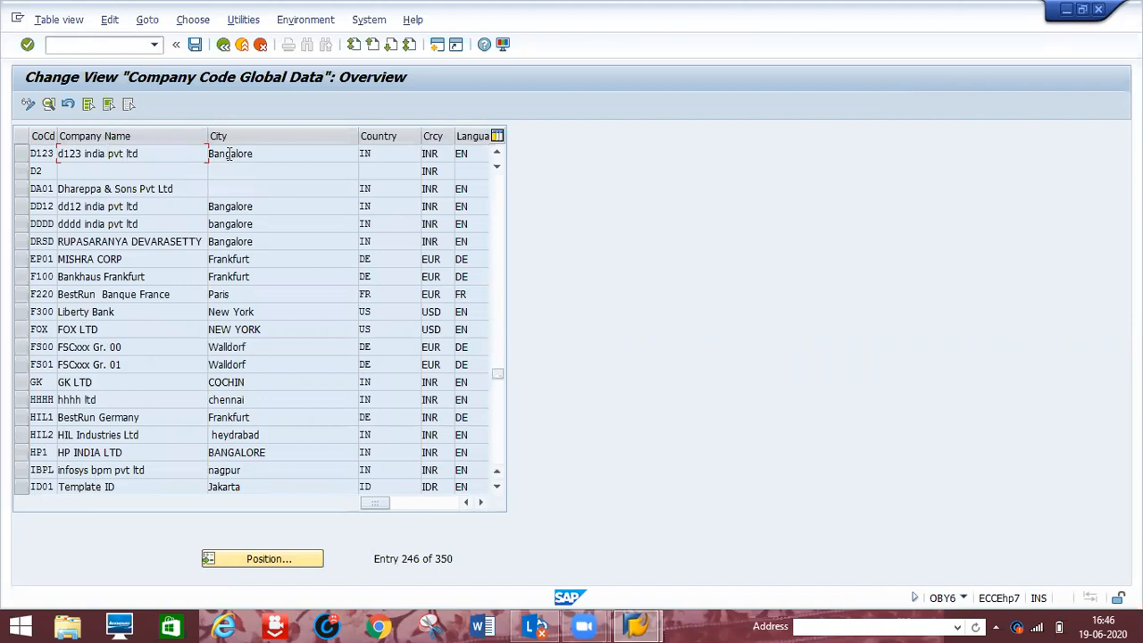
double_click(97, 157)
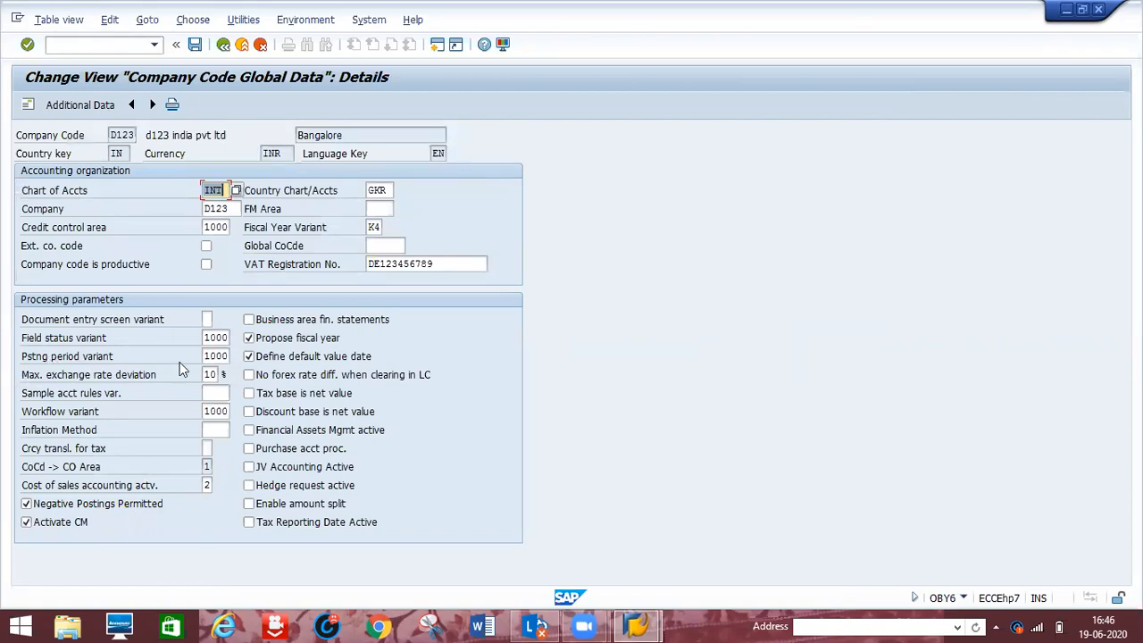
- Look through the available posting period variants for company code D123 and close the list
left_click(229, 359)
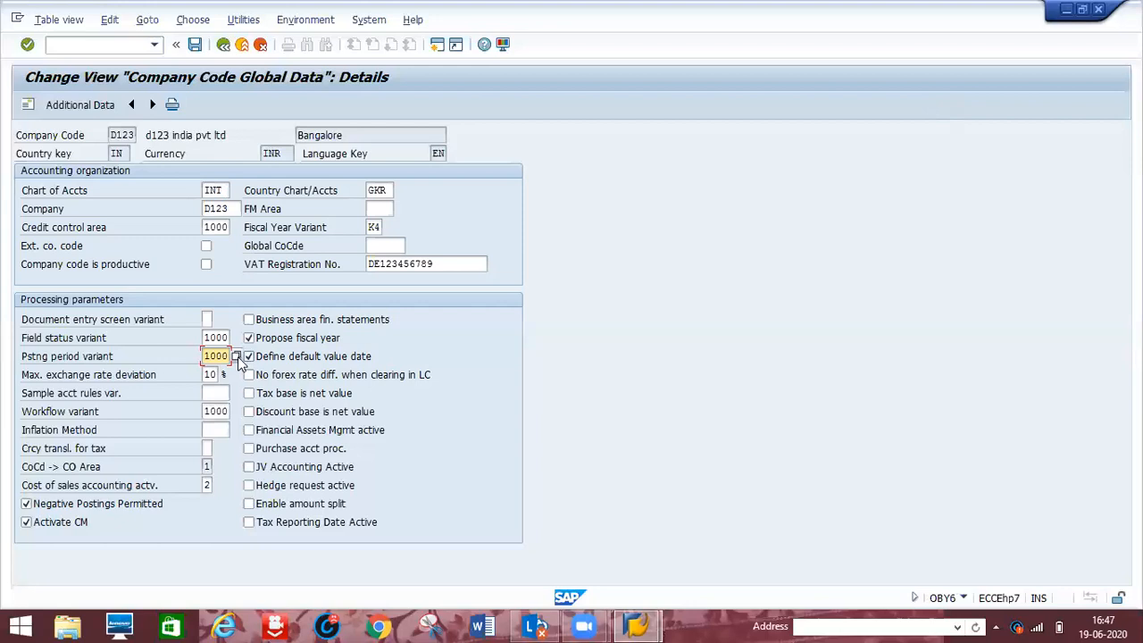
key("Tab")
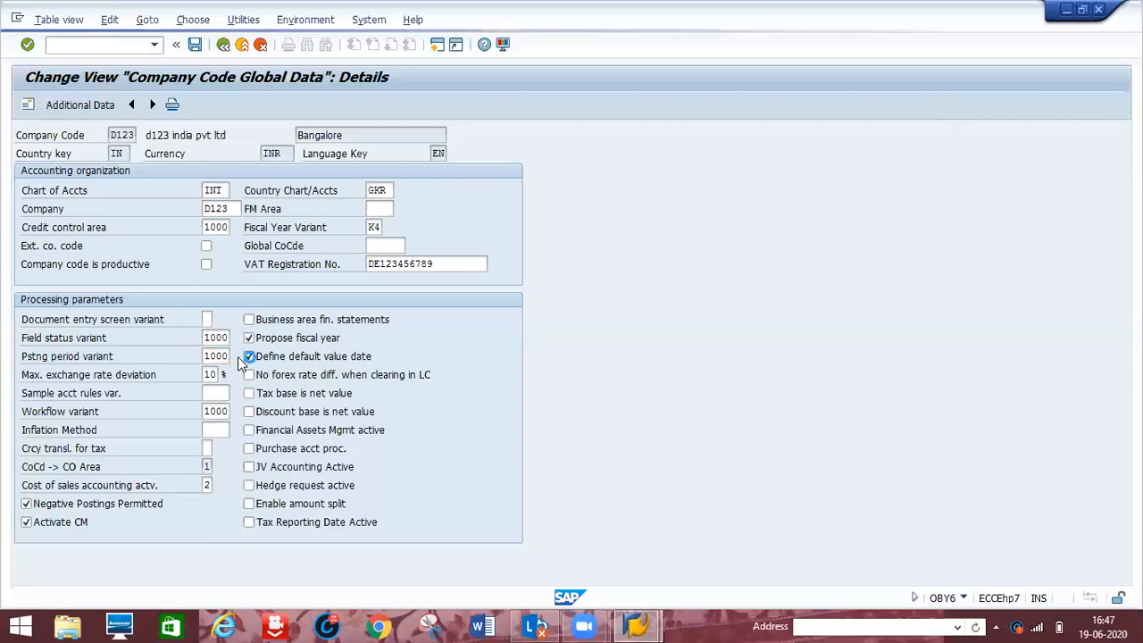
left_click(194, 46)
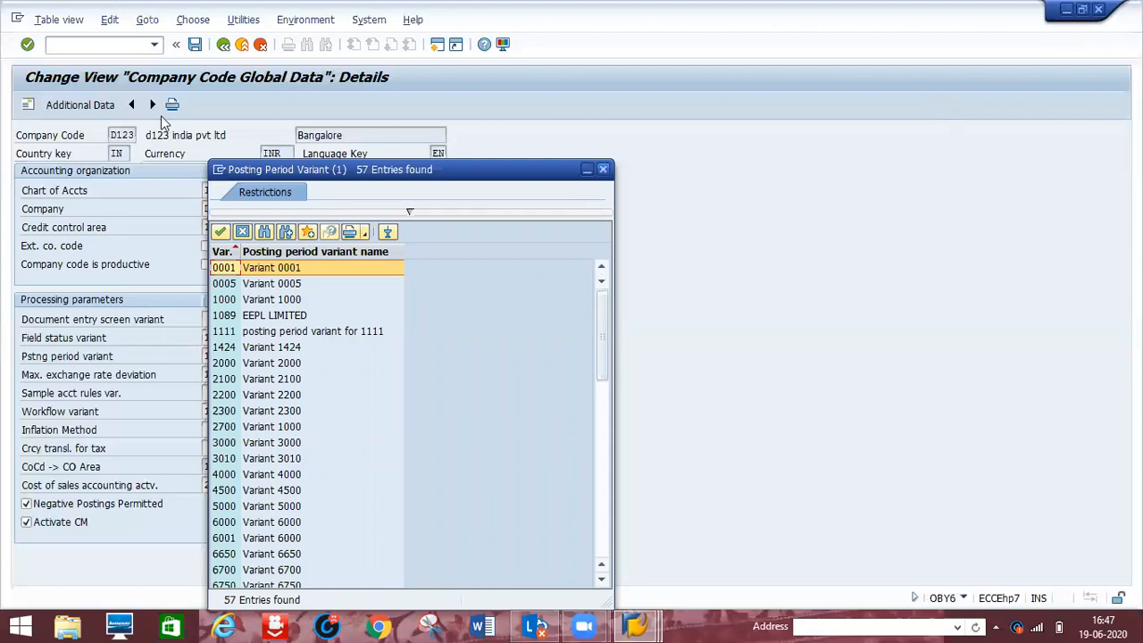
left_click(603, 169)
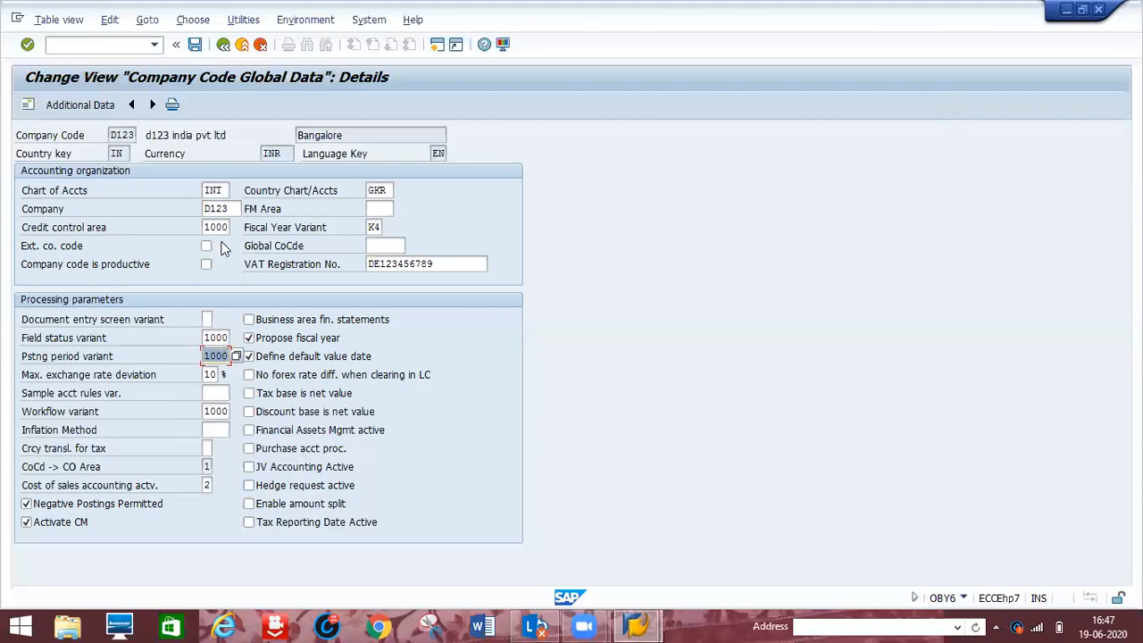
left_click(195, 46)
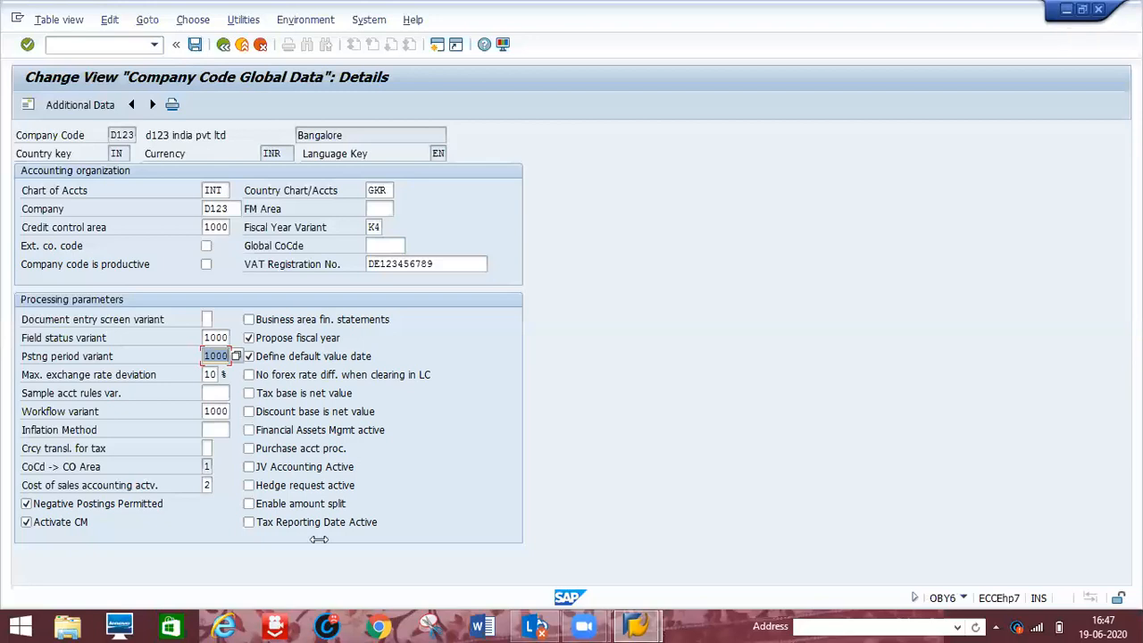
- Switch to Word, dismiss the Office activation wizard and create a blank document
left_click(431, 624)
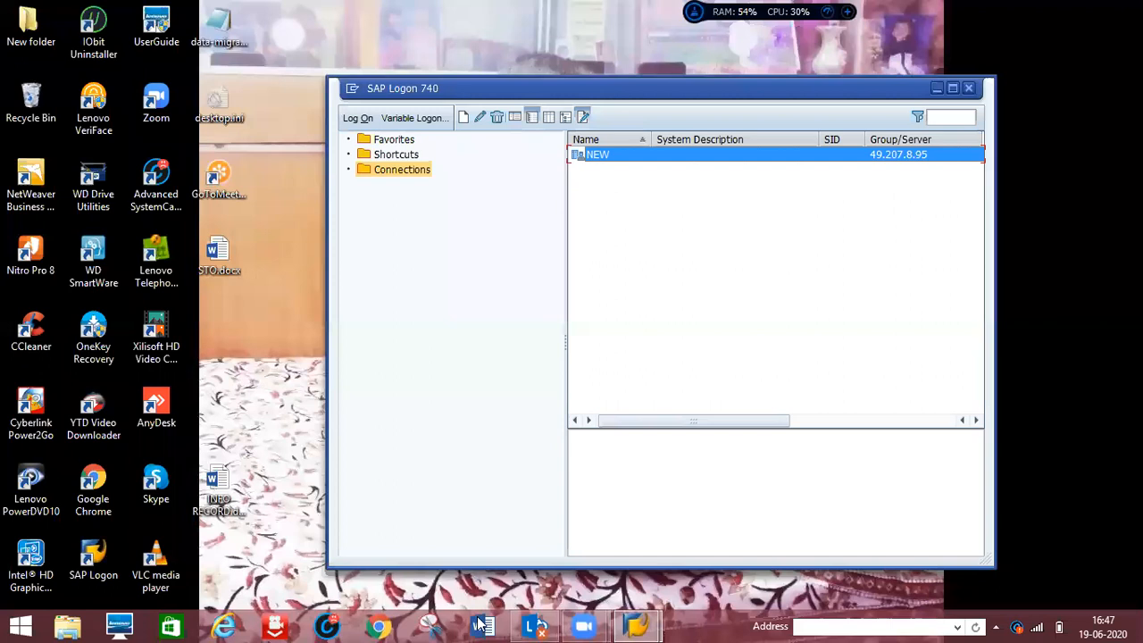
left_click(479, 624)
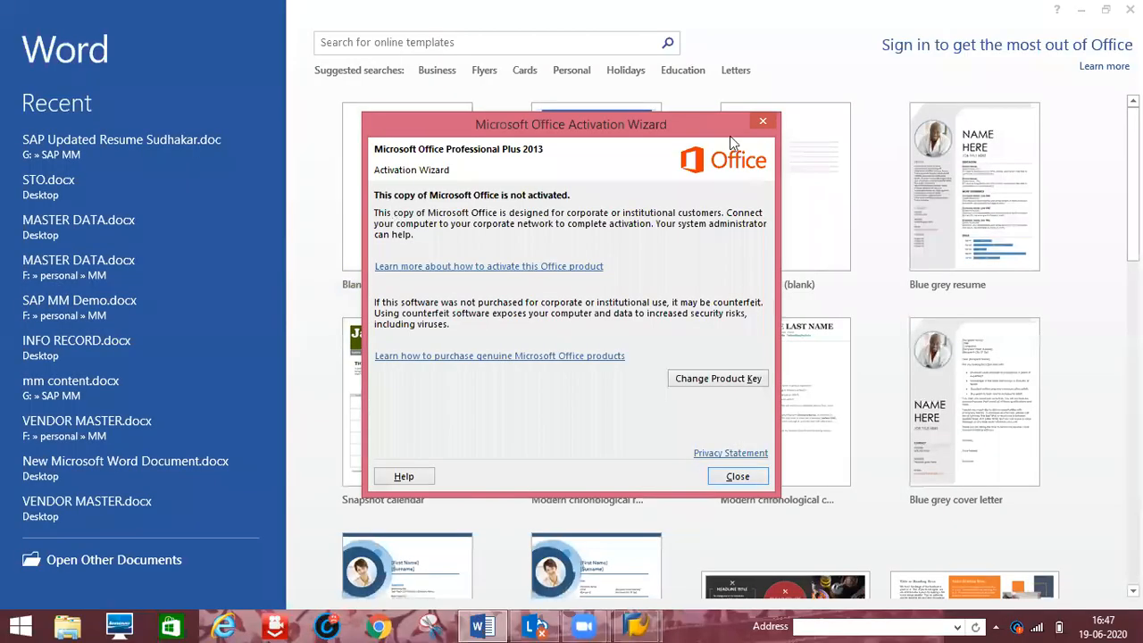
left_click(761, 122)
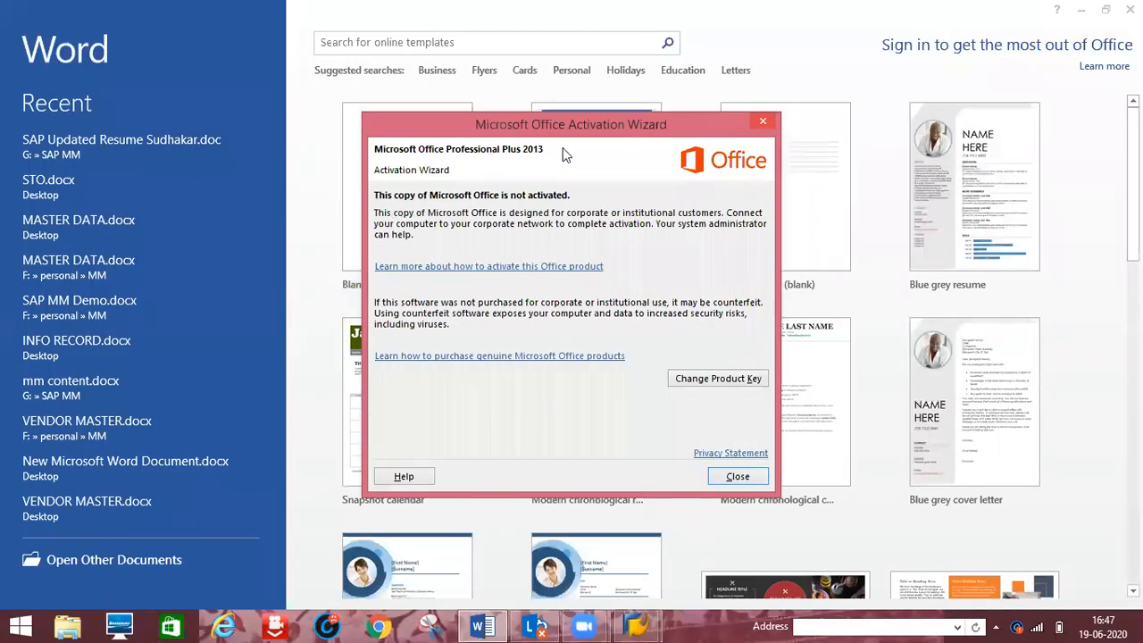
left_click(435, 171)
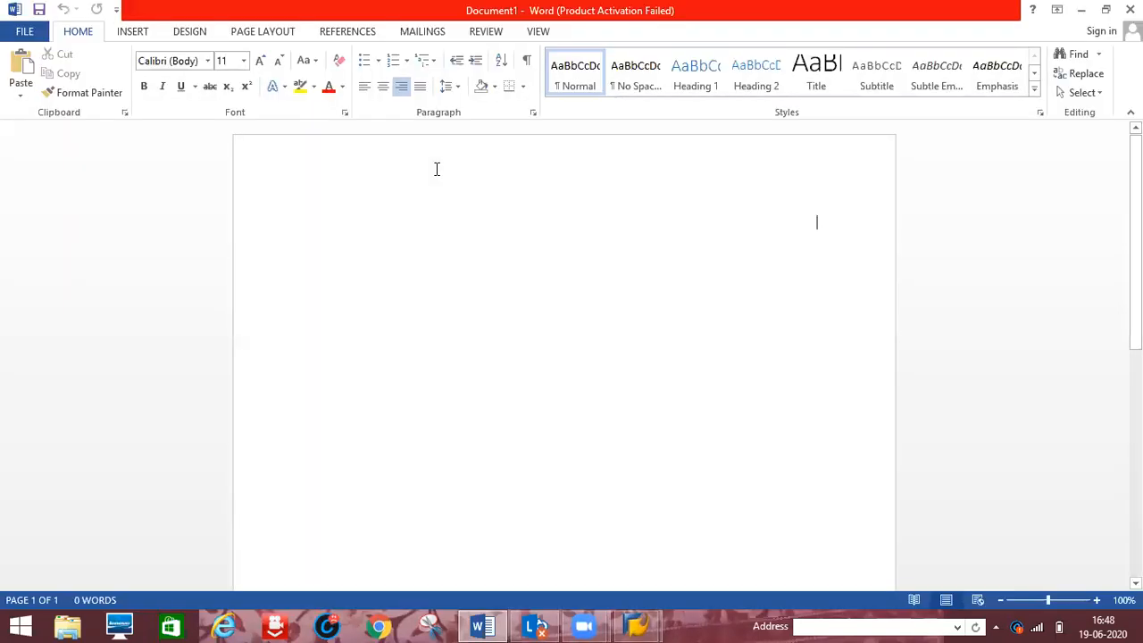
- Justify the paragraph and set the font size to 18
key("ctrl+e")
key("ctrl+j")
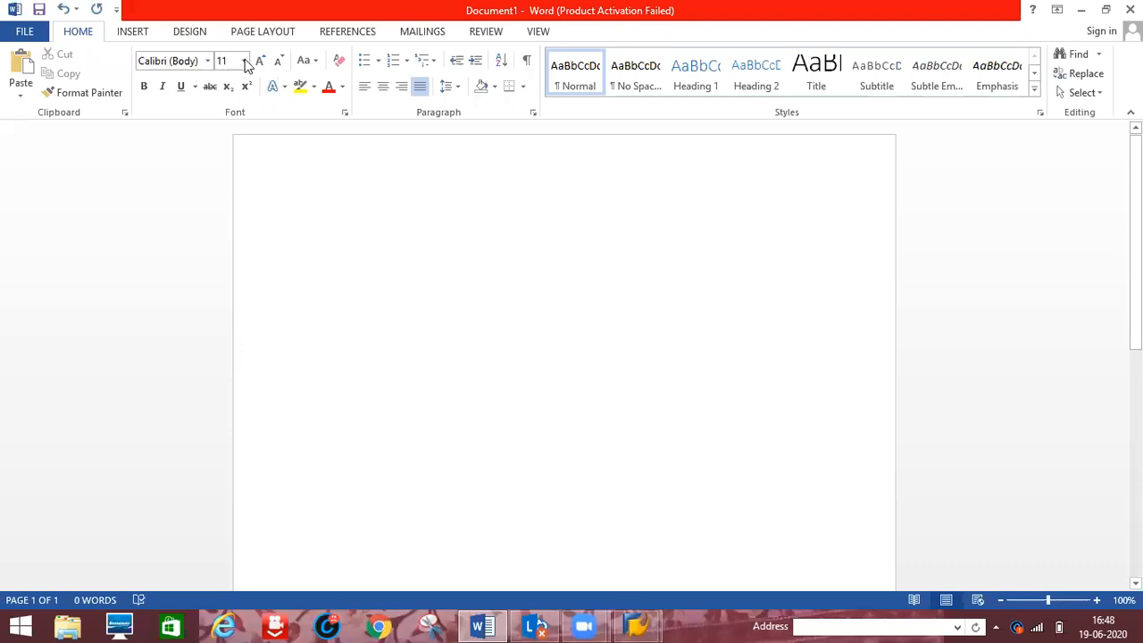
left_click(244, 61)
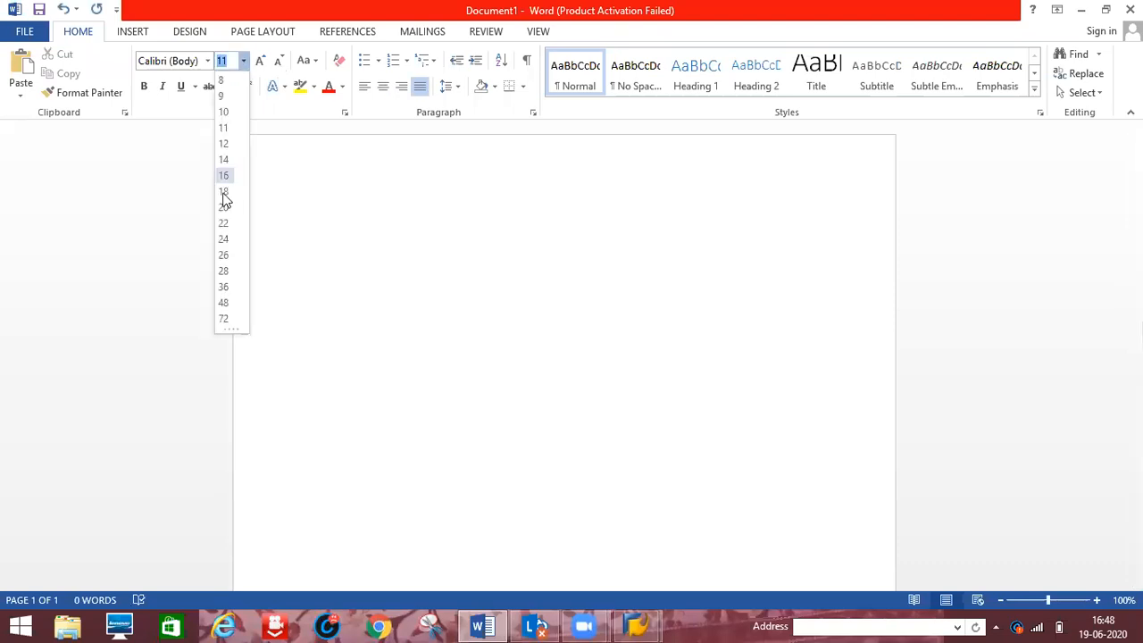
left_click(220, 193)
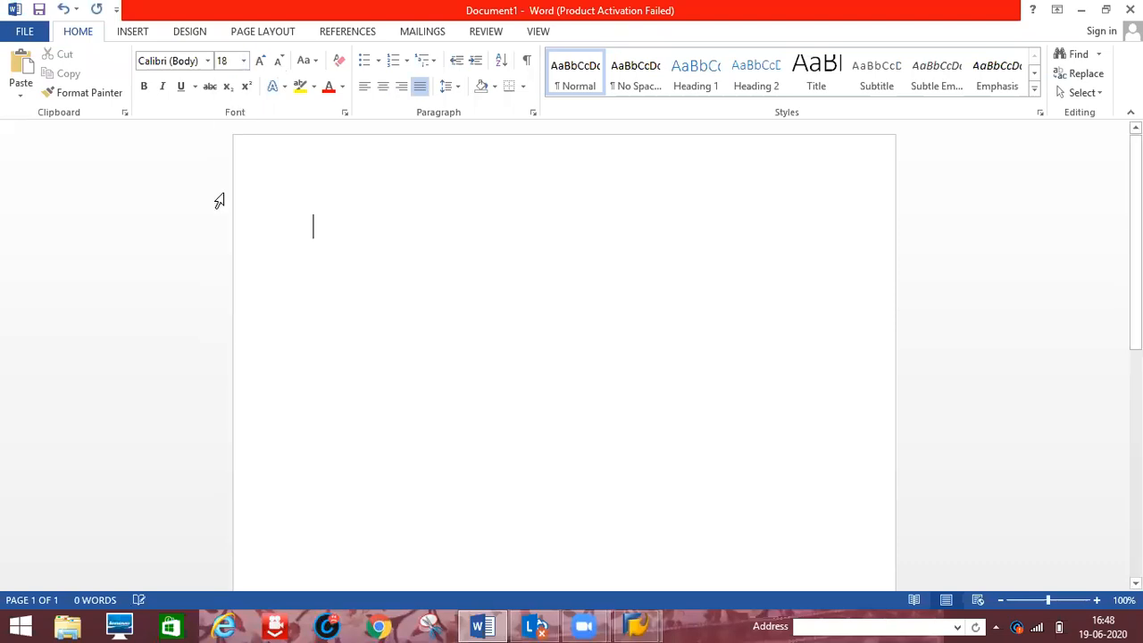
- Write the title "P2P- PROCURE TO PAY OR PROCUREMENT CYCLE" on the first line
type("P2P")
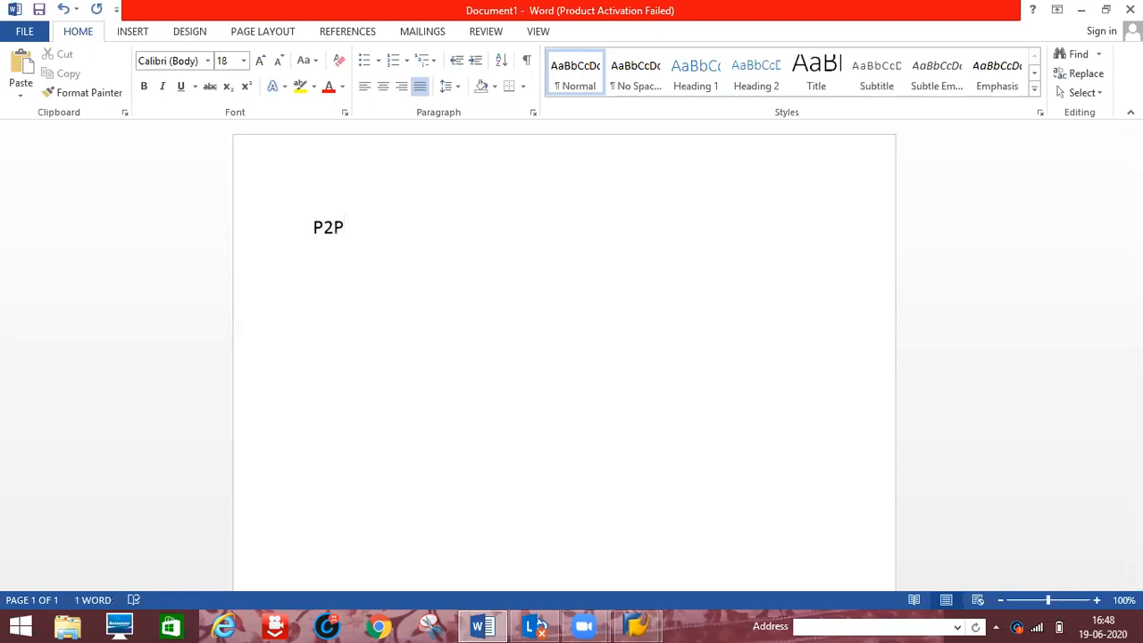
type("- PROCURE TO PAY")
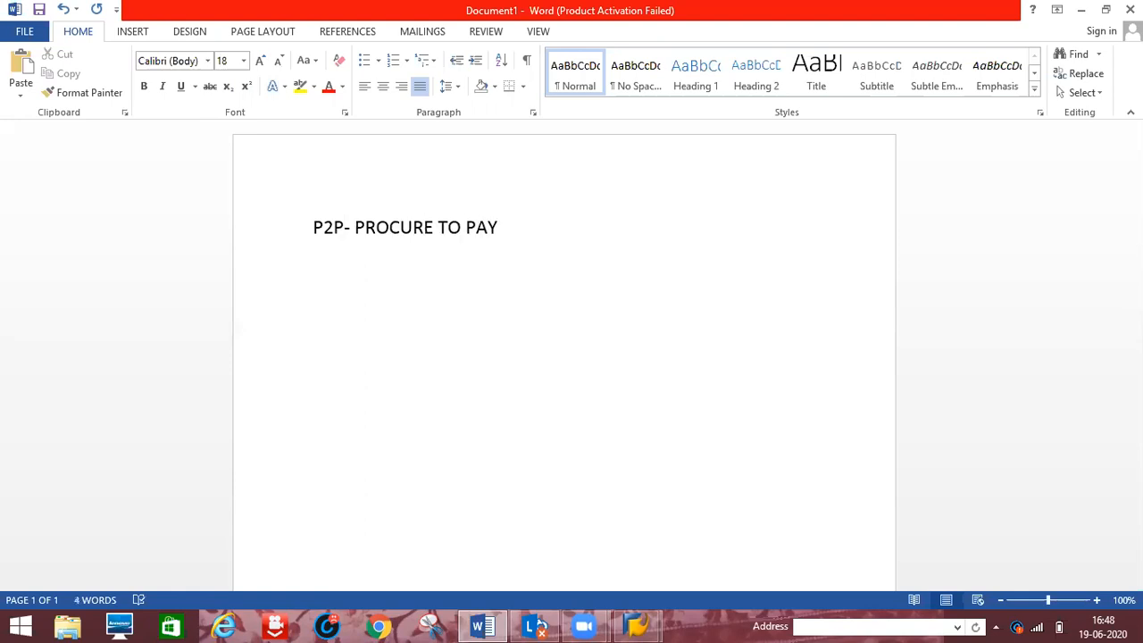
type(" &")
key("BackSpace")
key("BackSpace")
type("OR PROCU")
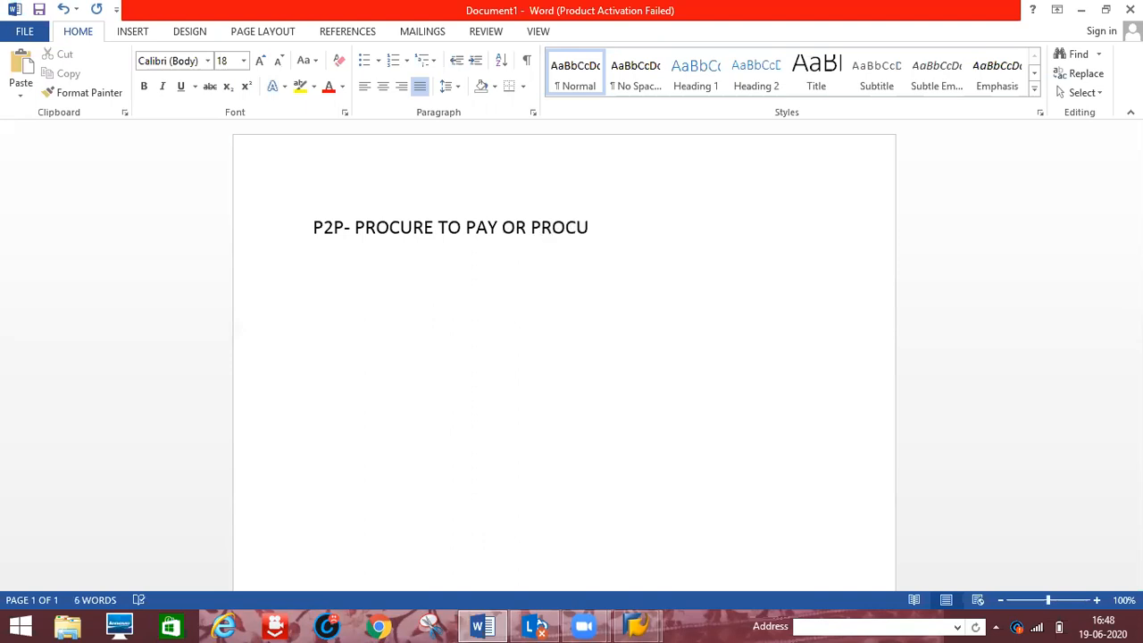
type("REMENT C")
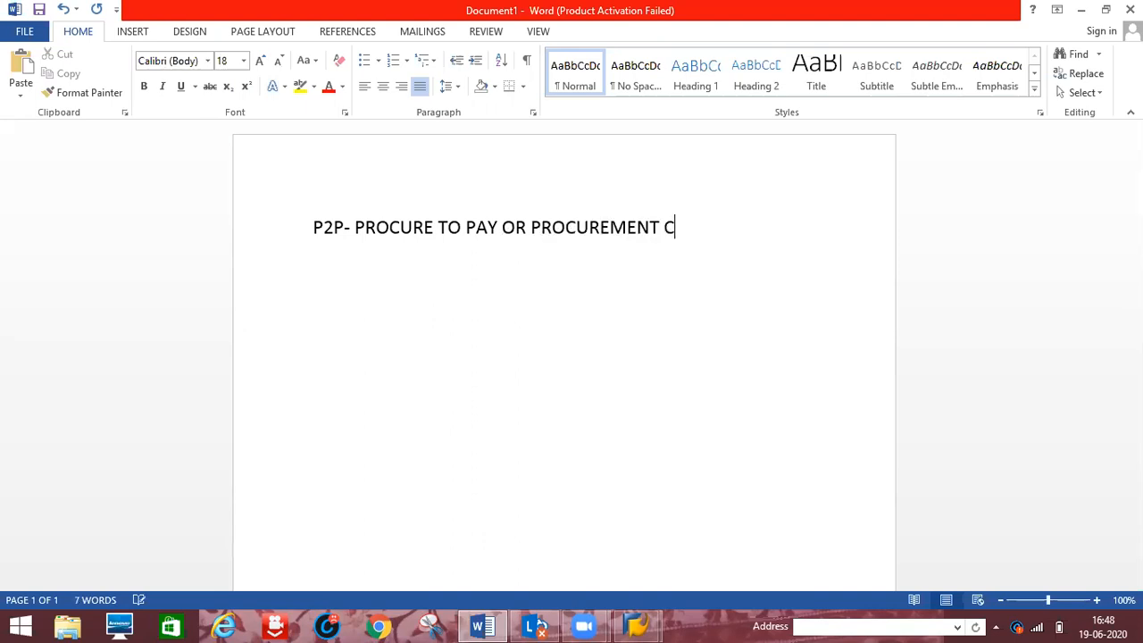
type("YCLE")
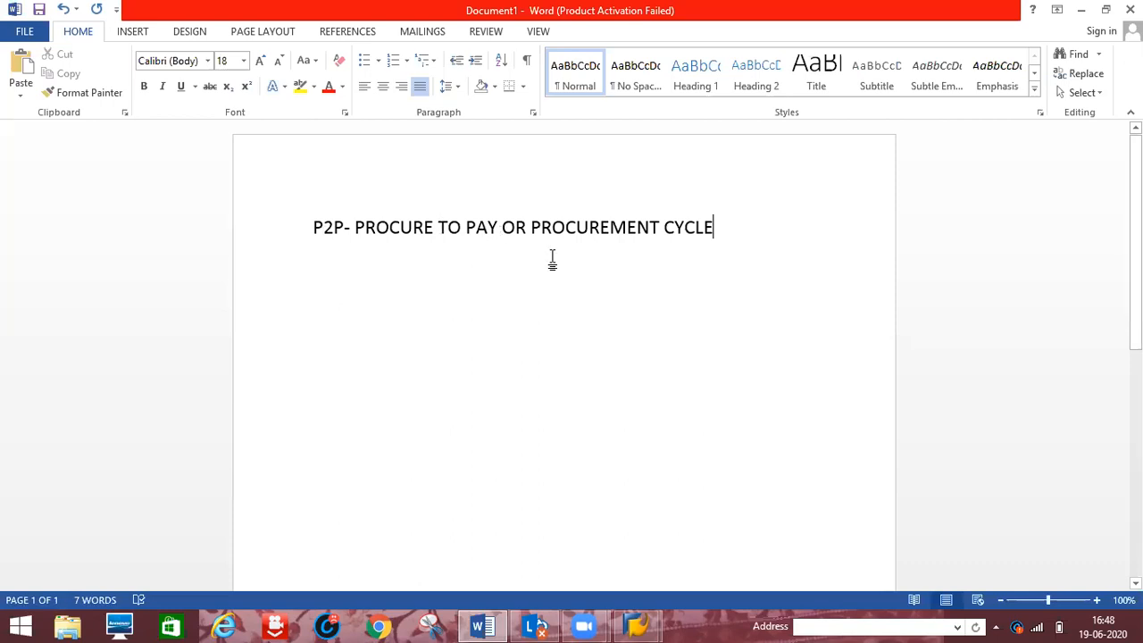
- Indent the title line by two tab stops
left_click(310, 227)
key("Tab")
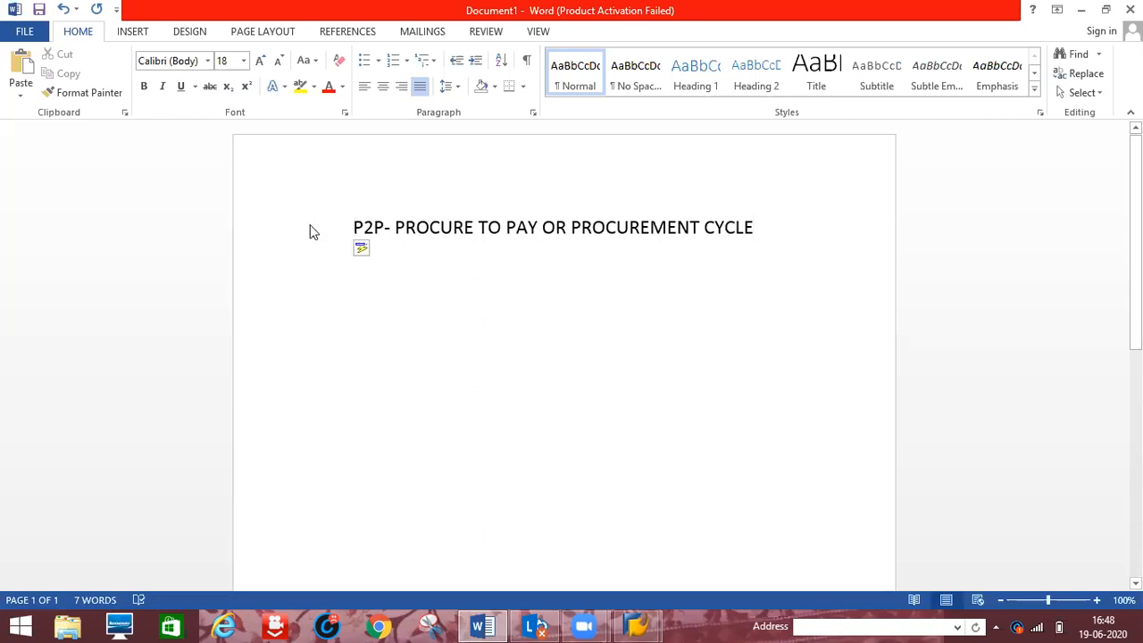
key("Tab")
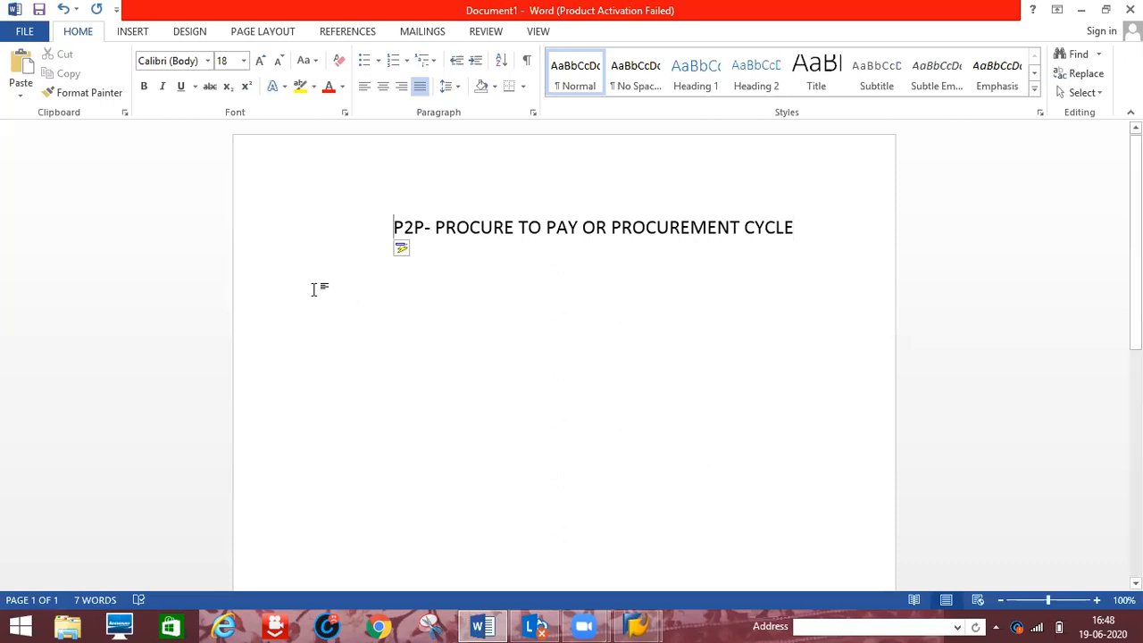
- Add the process flow "PR-RFQ-PRICE MAINTANICE-PRICE COMPRISES-PO-MIGO-MIRO" on a new line below the title
left_click(811, 232)
key("Return")
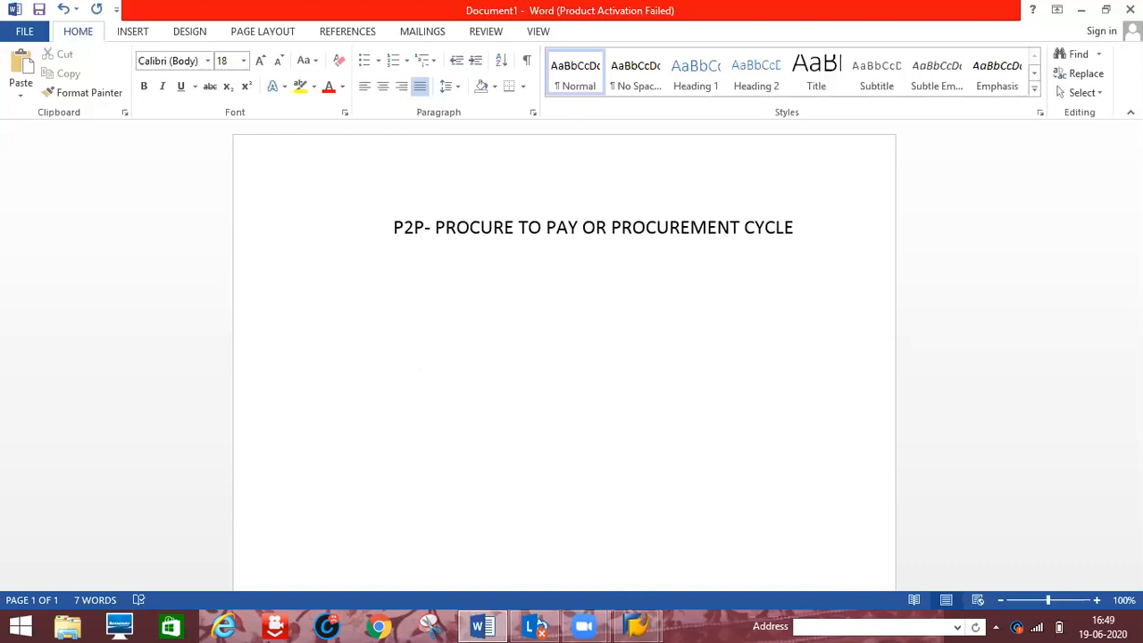
type("PR-")
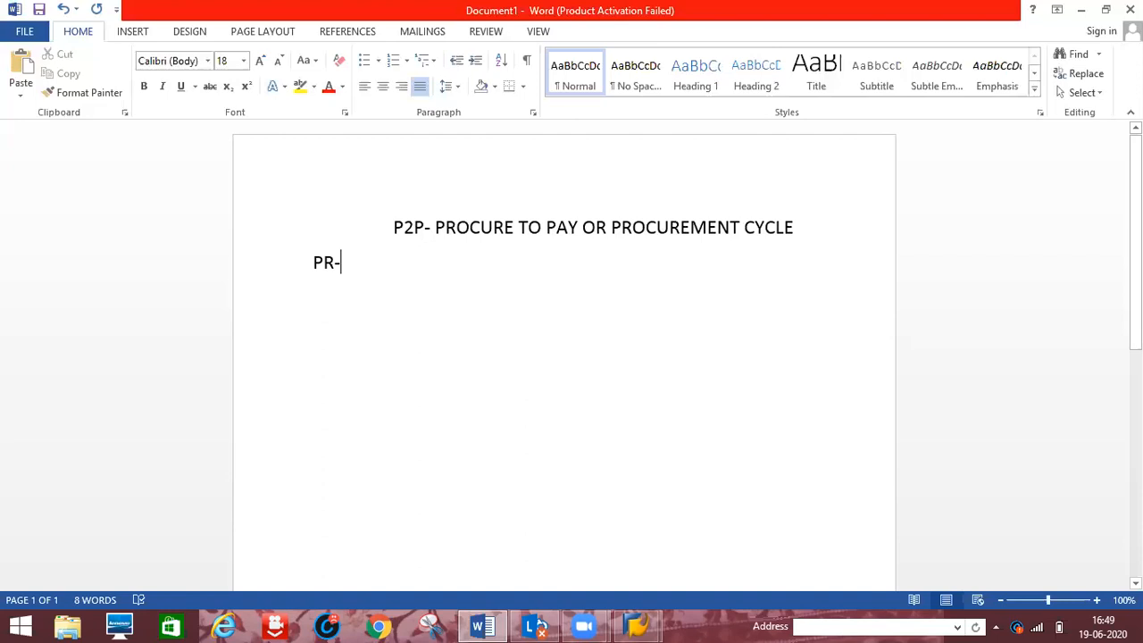
type("RFQ-")
type("PRICE")
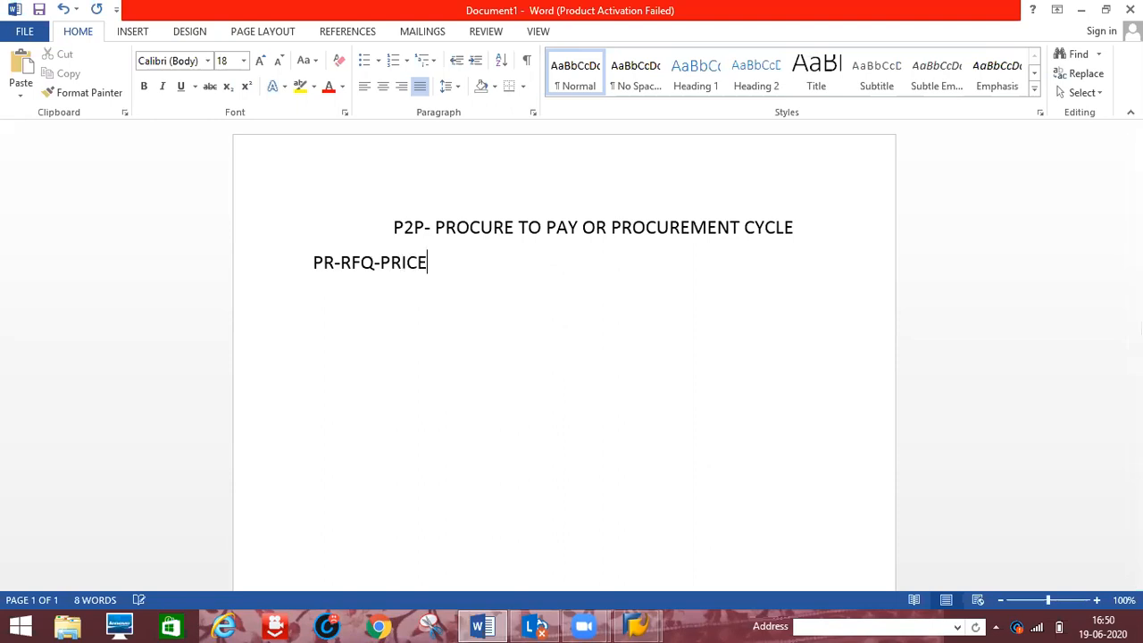
type(" MAINTA")
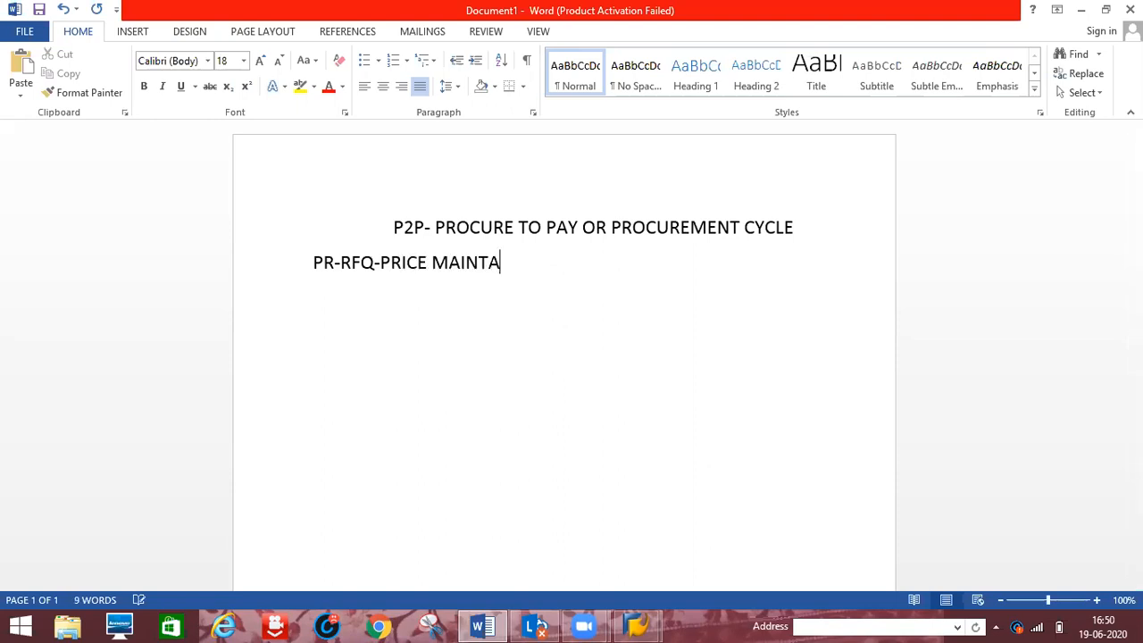
type("NICE-PROC")
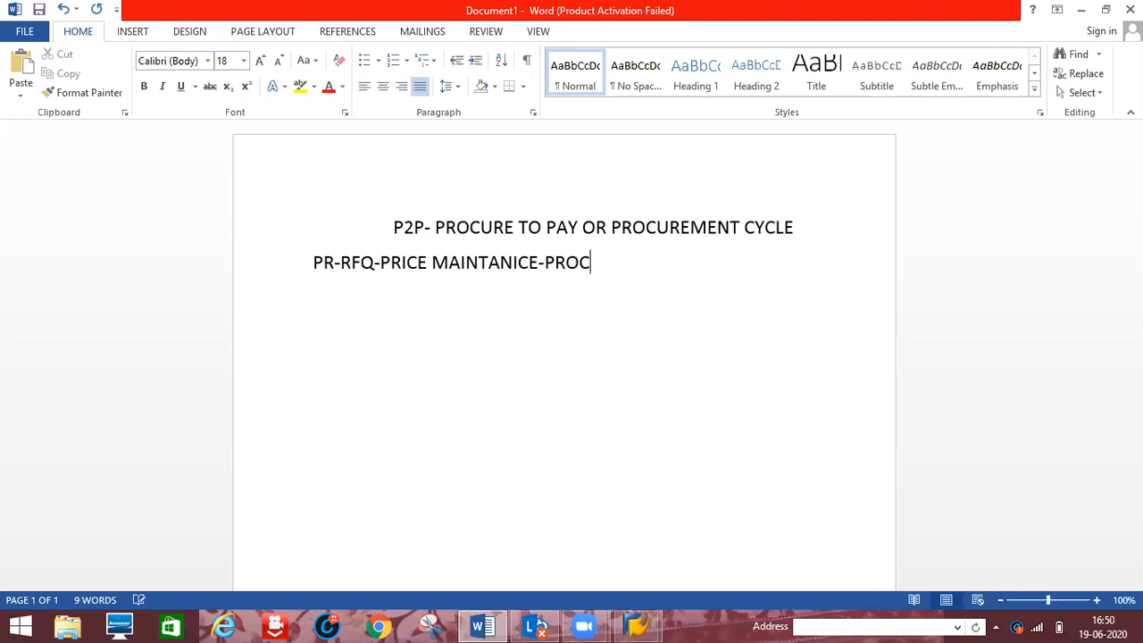
type("E")
key("BackSpace")
key("BackSpace")
key("BackSpace")
key("BackSpace")
type("ICE COMP")
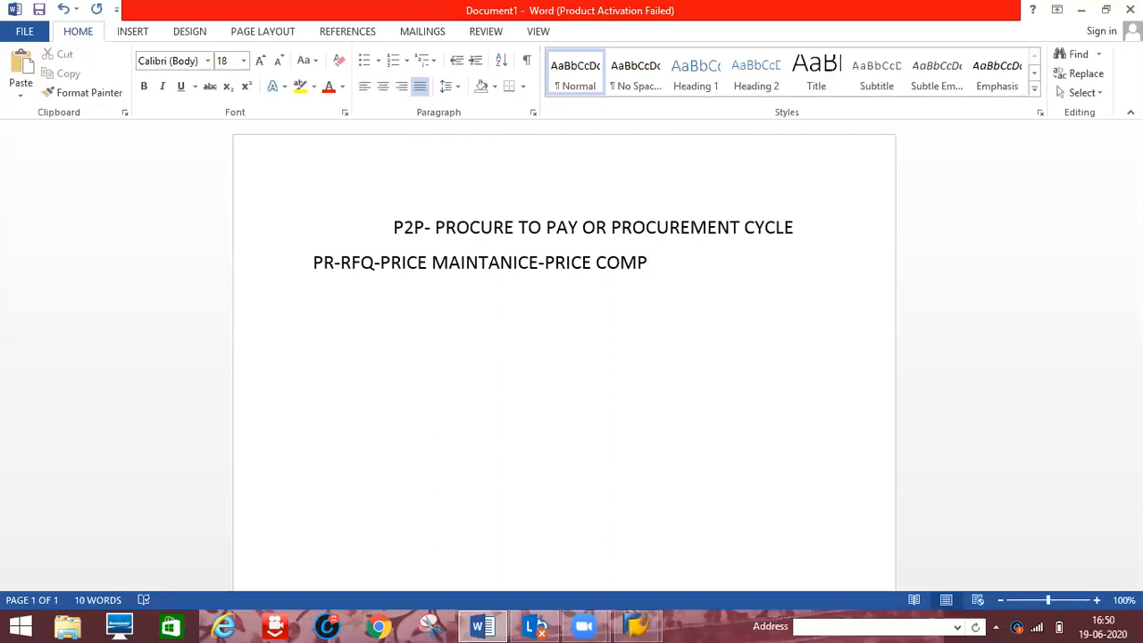
type("RISES-PO-M")
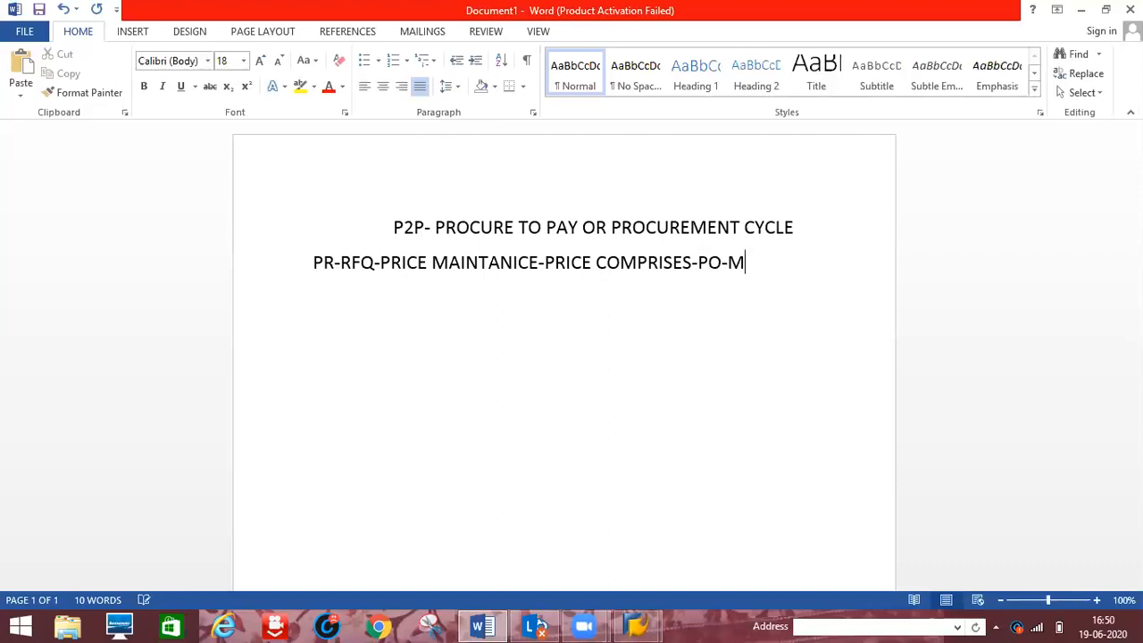
type("IGO-MIRO")
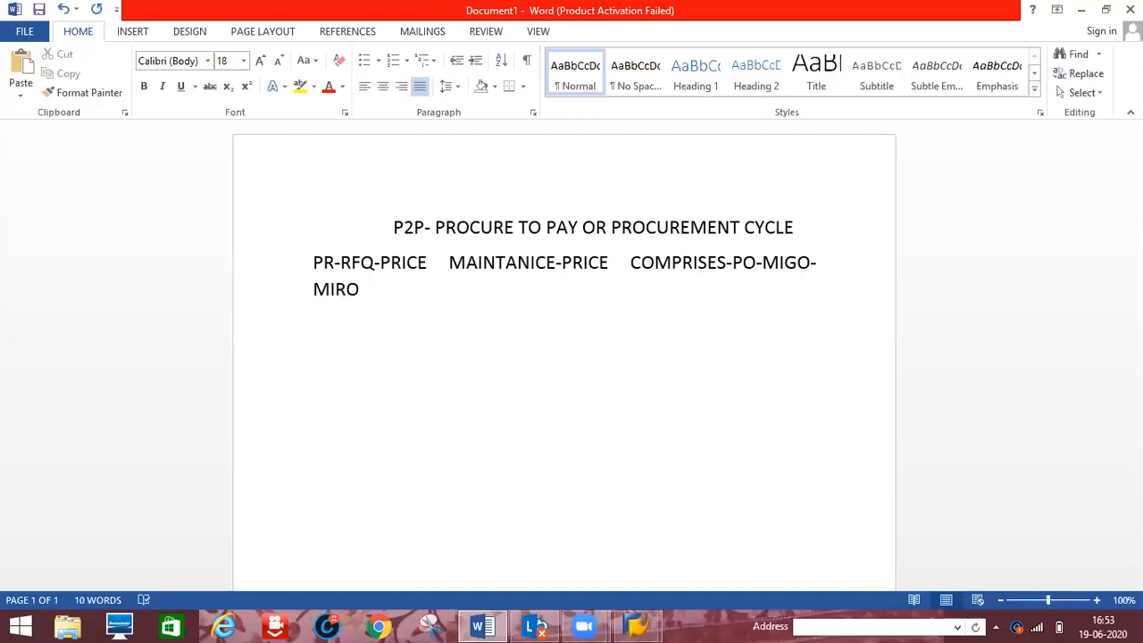
- Leave a blank line under the process flow and write "PURCHASE DOCUMENT DATA MAINTINED 3 LEVELS:"
type("PURCHASE DOCUME")
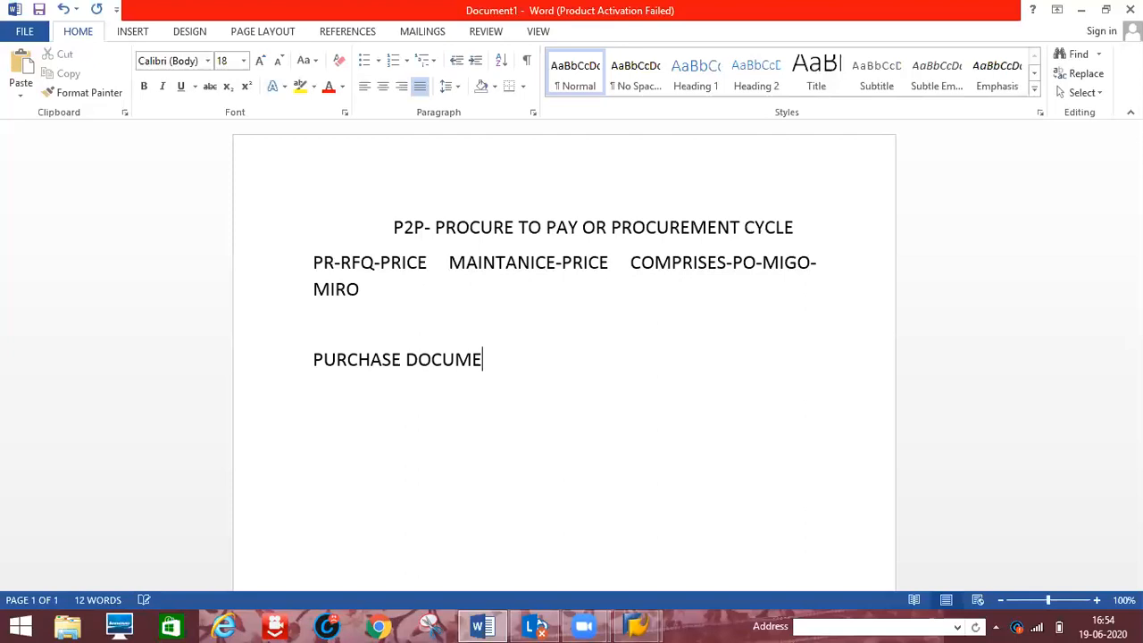
type("NT DATA M")
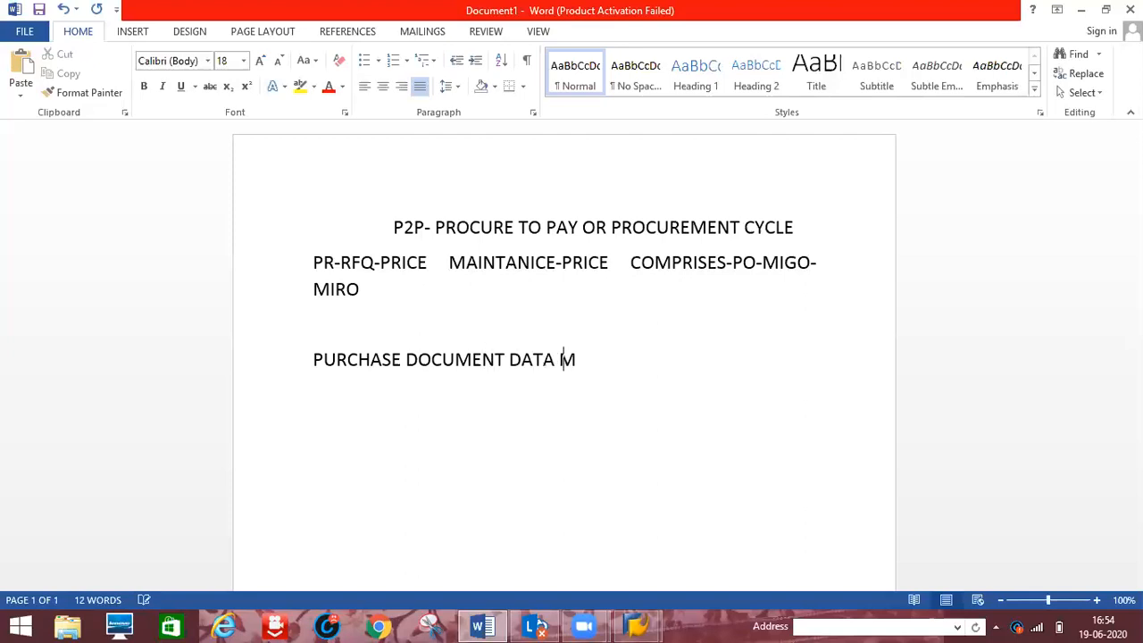
type("AINTINED ")
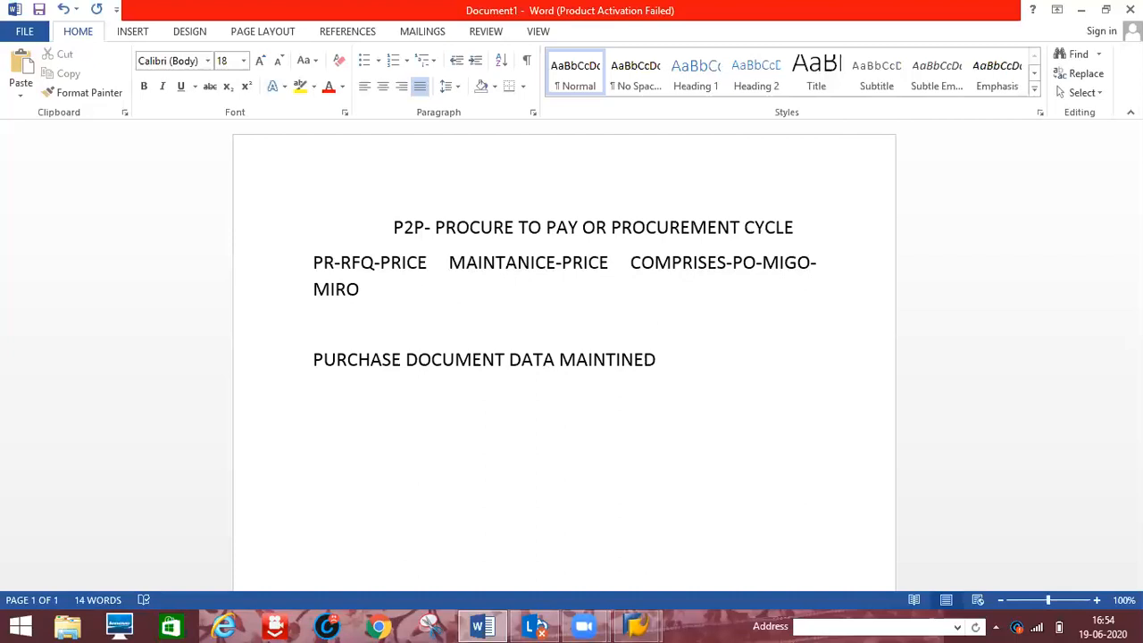
type("3 L EVELS:")
- Add "HEADER LEVEL" as the first entry on a new line below the 3 levels heading
key("Return")
type("HEARD")
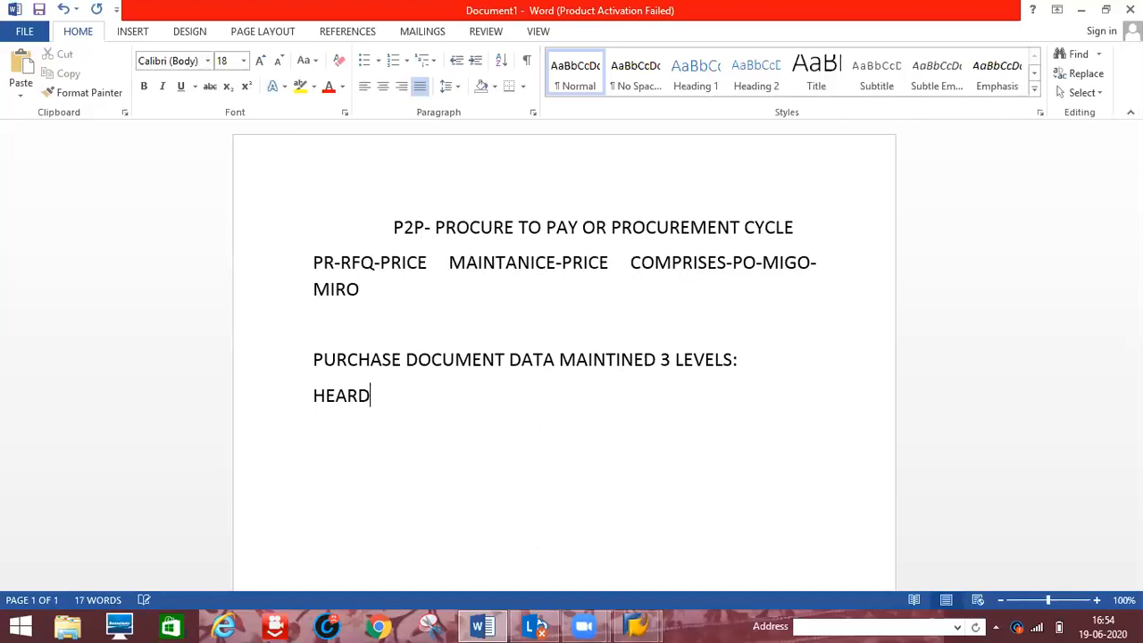
key("BackSpace")
key("BackSpace")
type("DER LEVEL")
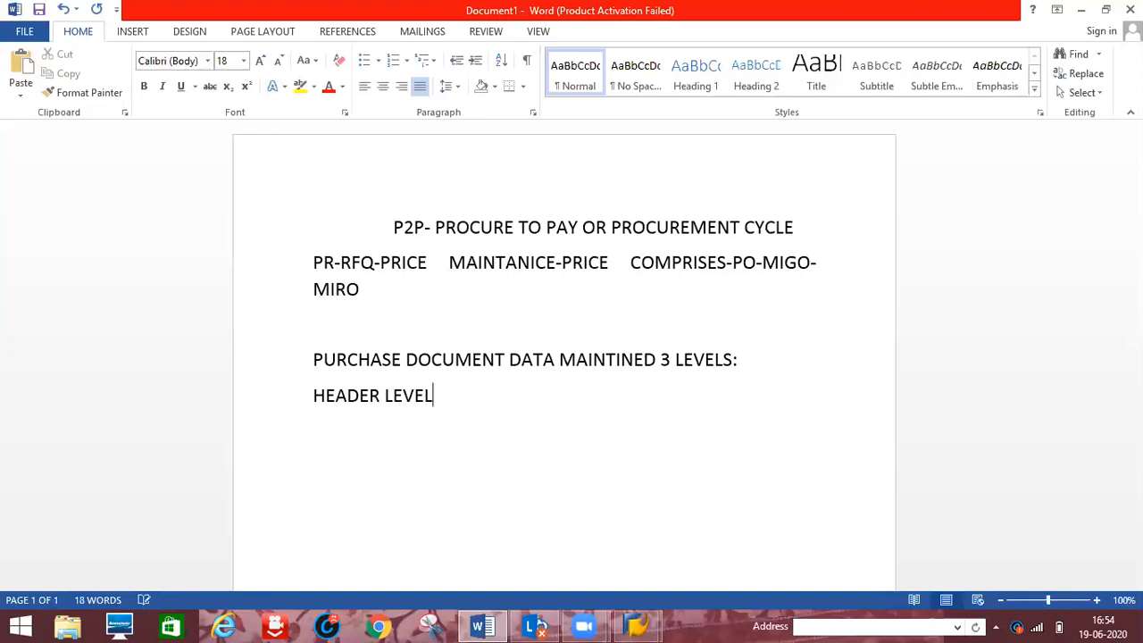
- End the HEADER LEVEL entry with a colon and add "ITEM OVERVIEW:" and "ITEM DETAILS:" on separate lines below it
type(":")
key("Return")
type("ITEM OVE")
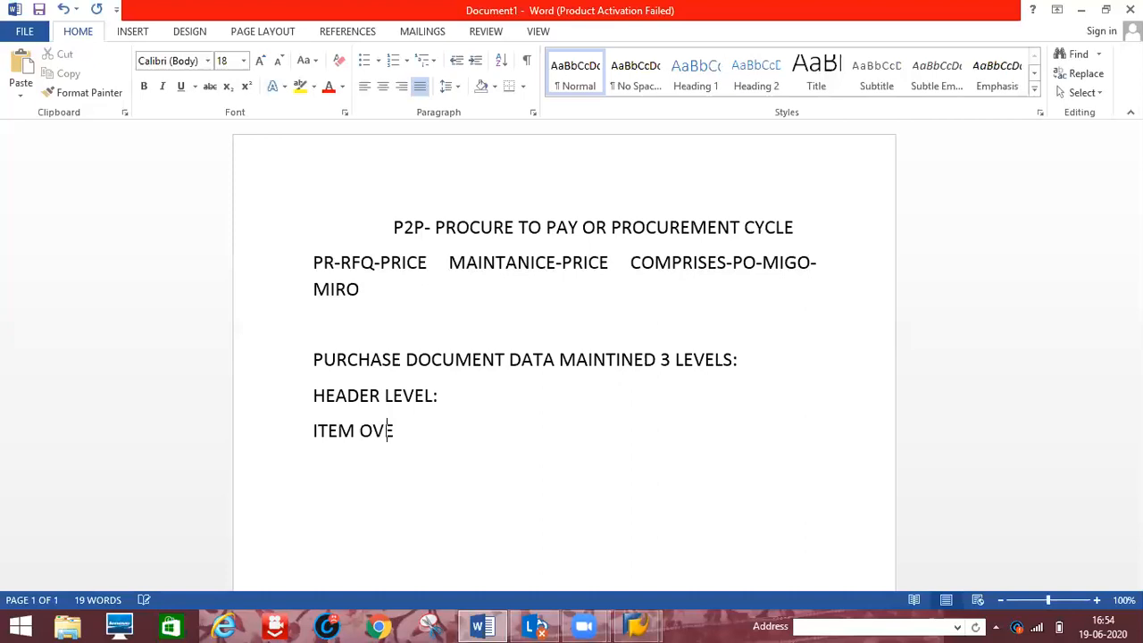
type("RVIEW:")
key("Return")
type("ITEM DE")
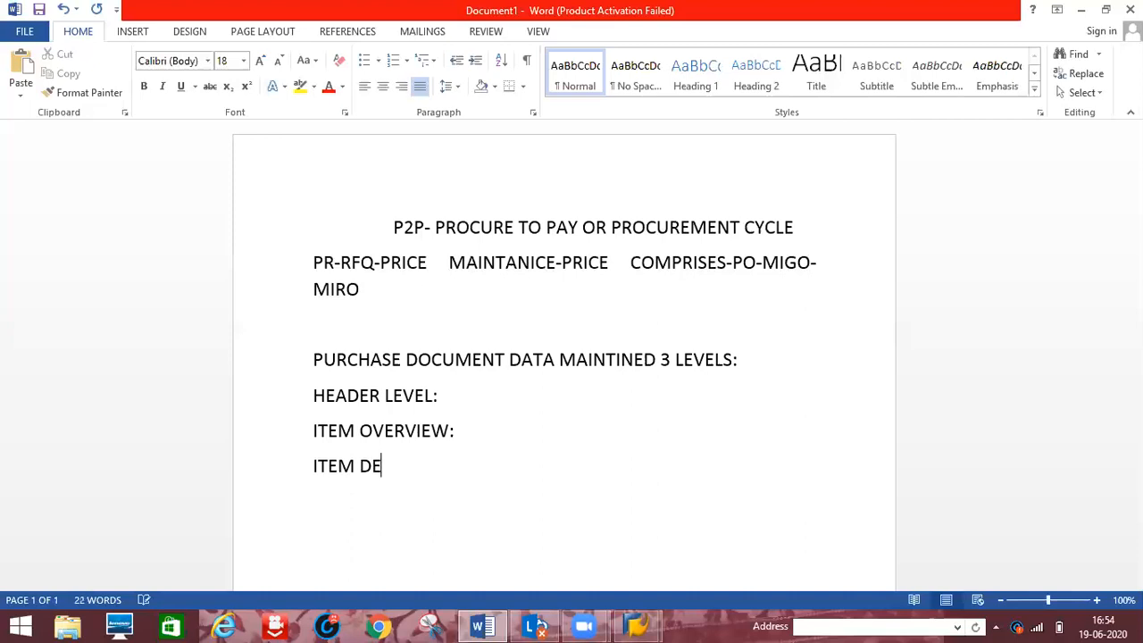
type("TAILS:")
- Fill in the HEADER LEVEL entry with "COMP CODE, PUR ORG & PUR GP"
left_click(443, 396)
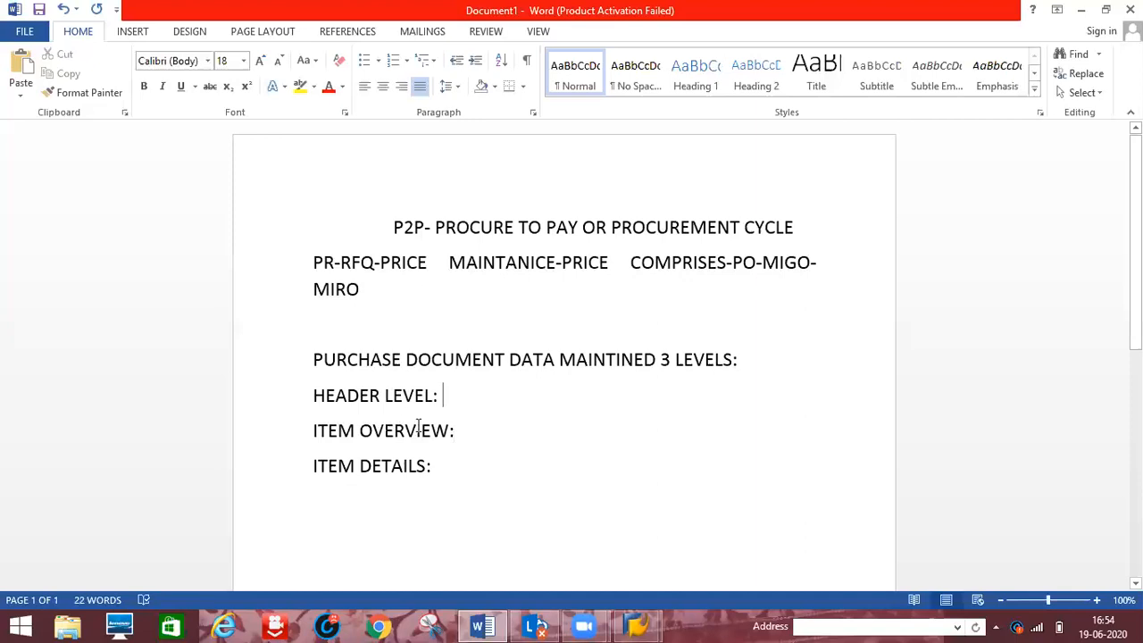
type("COMPD")
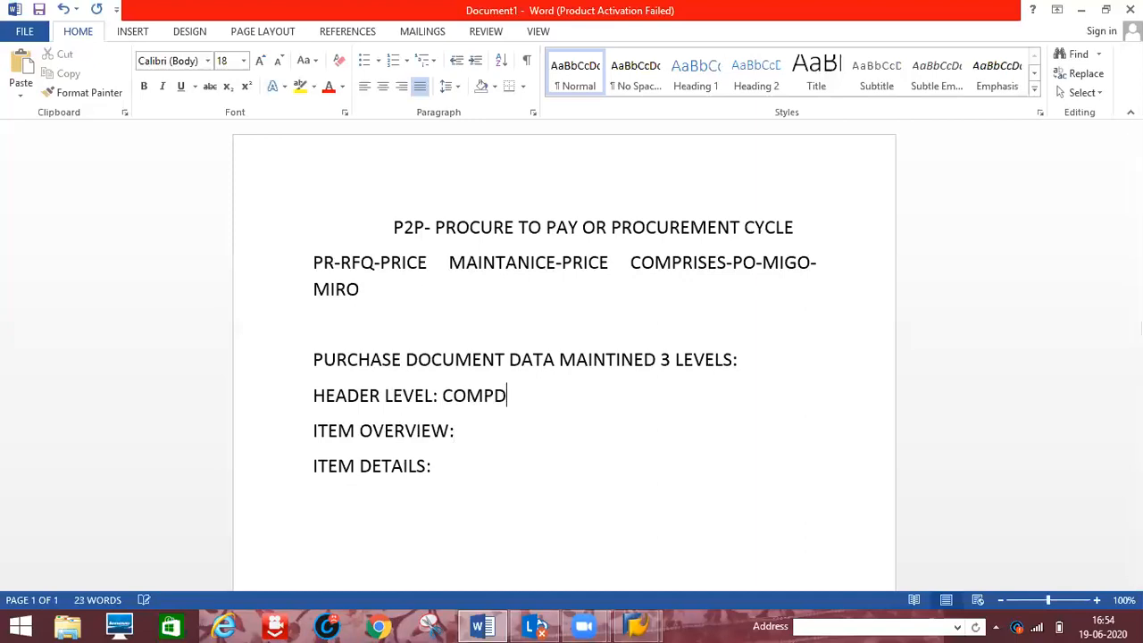
key("BackSpace")
type("CPD")
key("BackSpace")
key("BackSpace")
type("ODE, PUR")
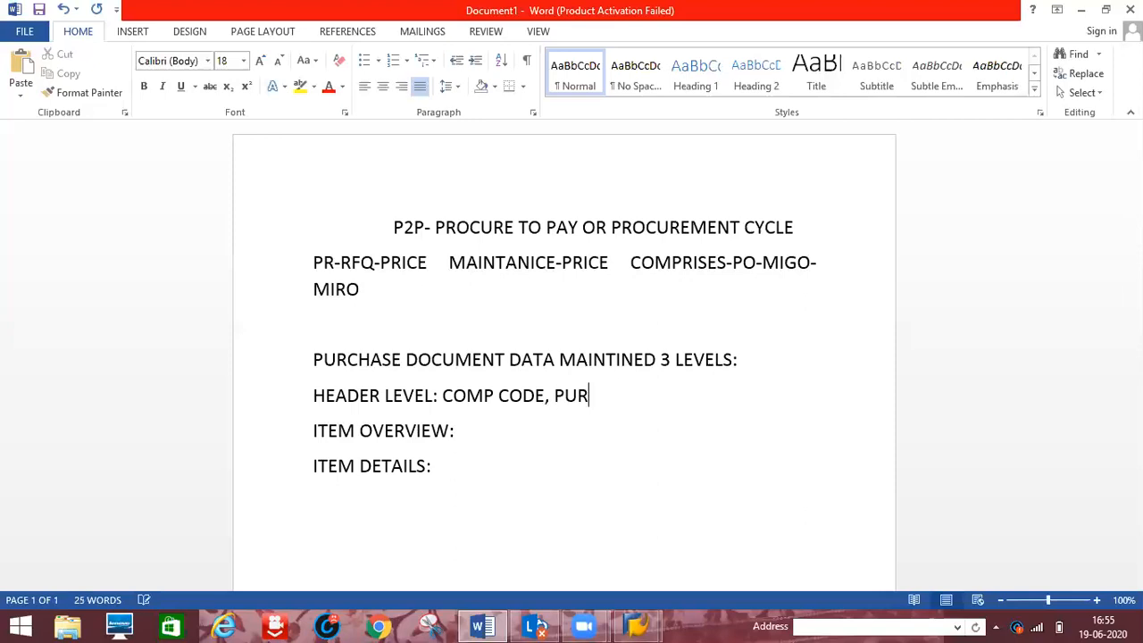
type(" ORG & PUR GP")
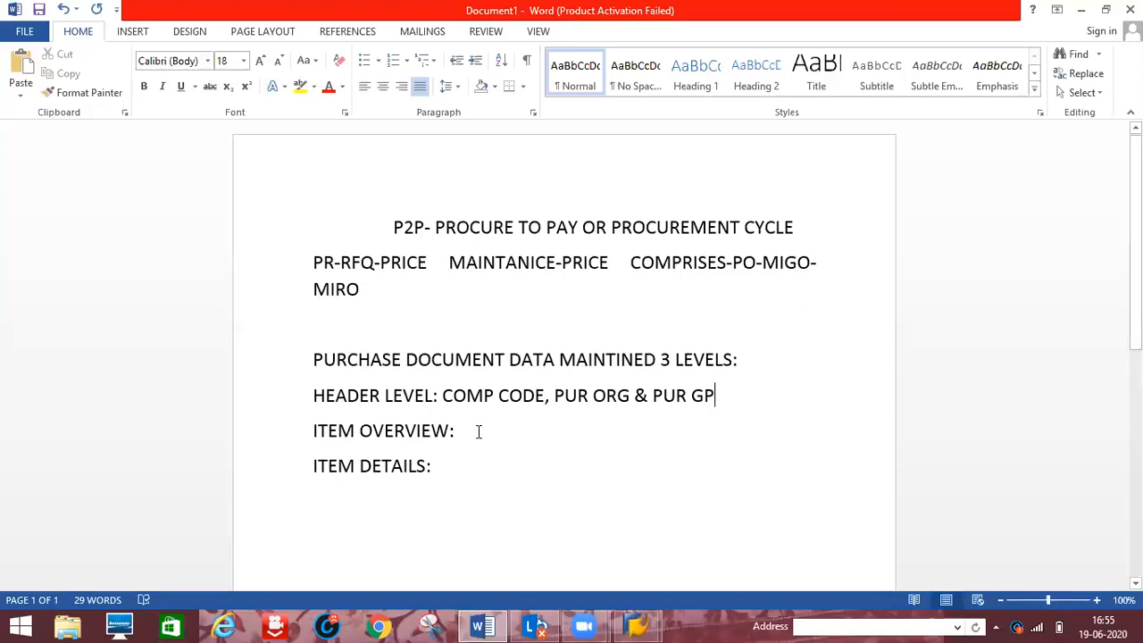
- Fill in the ITEM OVERVIEW entry with "Material des, Qty, Plant & St Lo, price"
type("M")
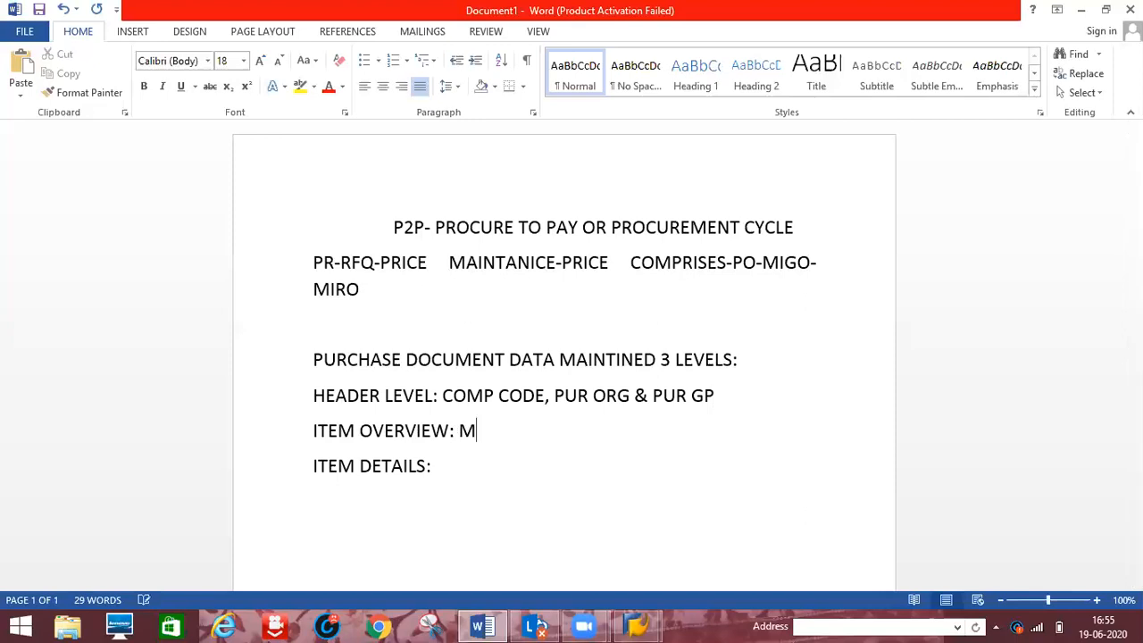
type("A")
key("BackSpace")
type("aterial des,")
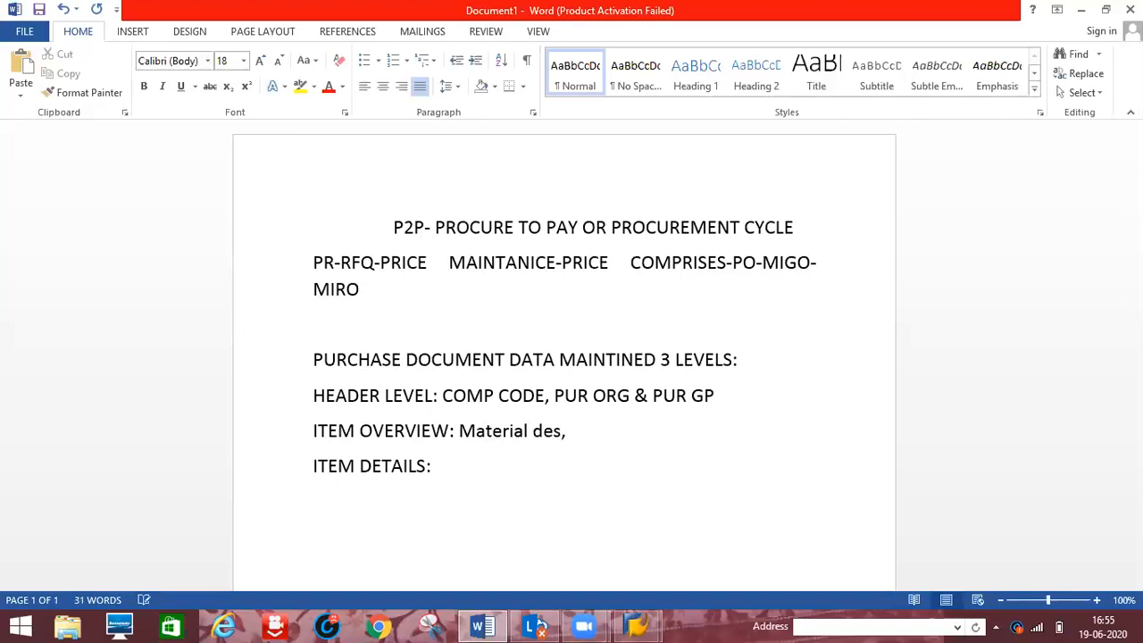
type(" Qty, Plant & S")
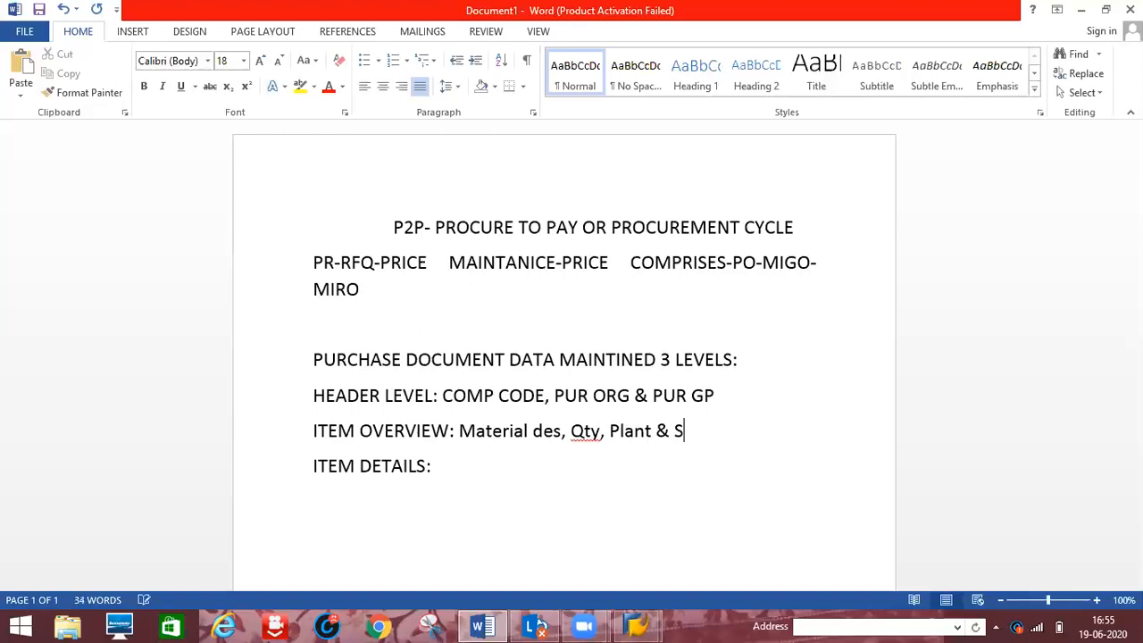
type("t Lo-")
key("BackSpace")
type(", price")
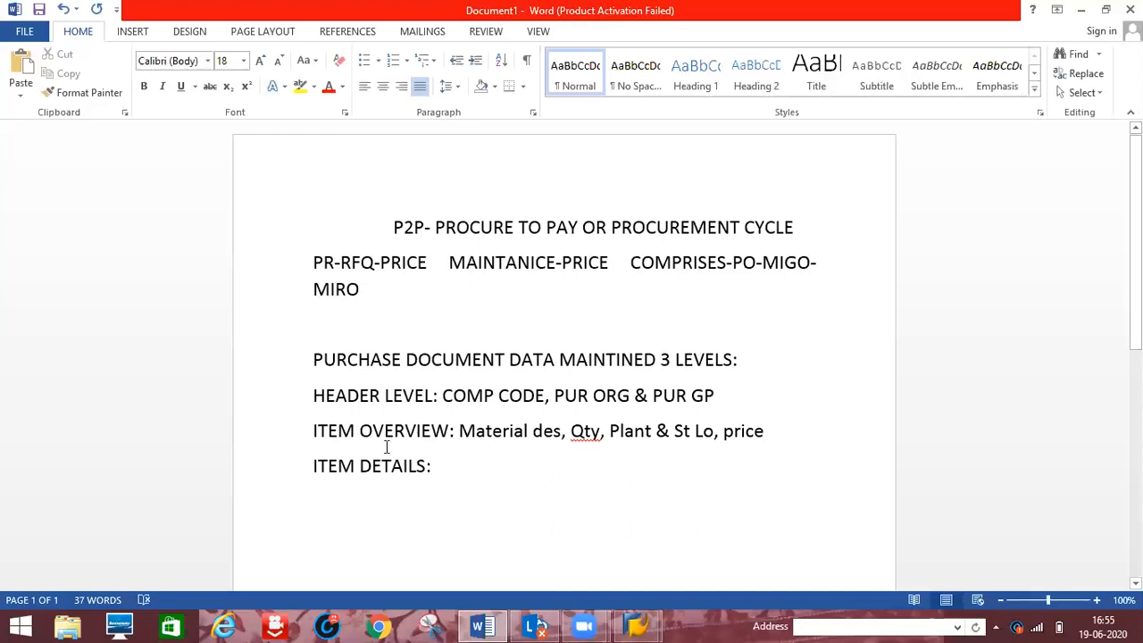
- Start the ITEM DETAILS entry with "material gp, condition,"
left_click(437, 465)
type("material")
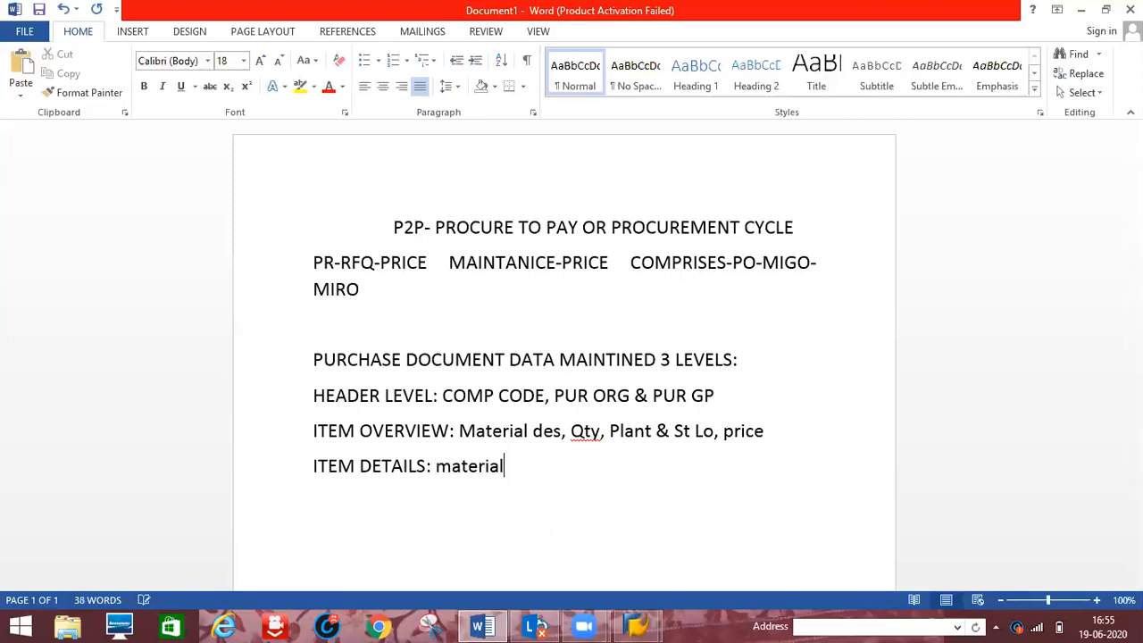
type(" gp, condit")
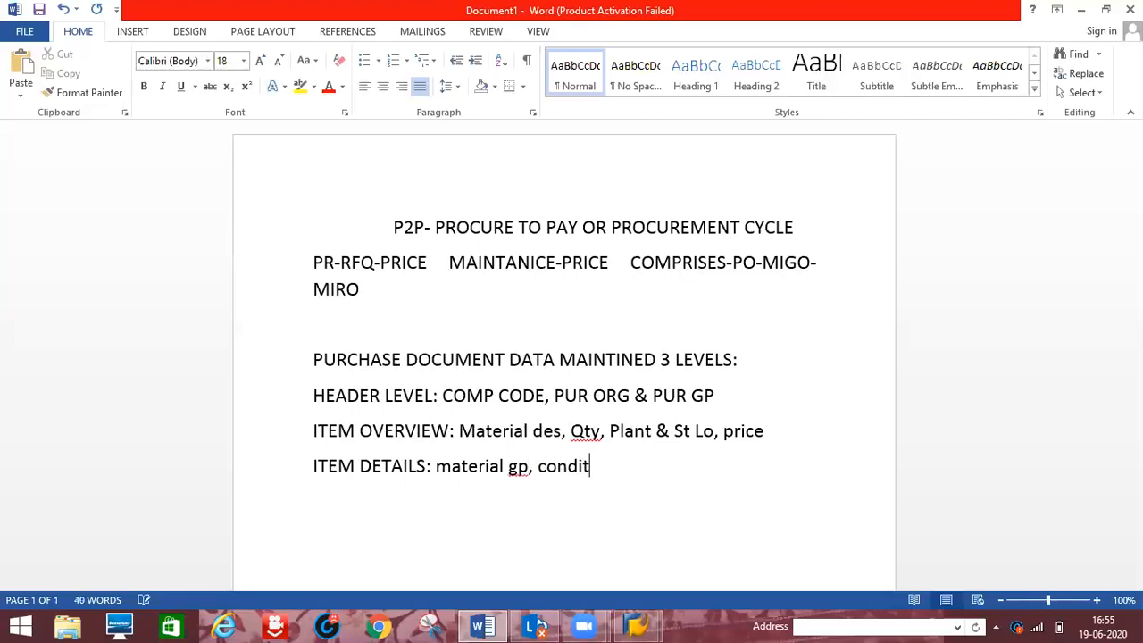
type("ion,")
- Copy the ITEM OVERVIEW description "Material des, Qty, Plant & St Lo, price" to the end of the ITEM DETAILS entry
left_click_drag(760, 435, 758, 438)
key("ctrl+c")
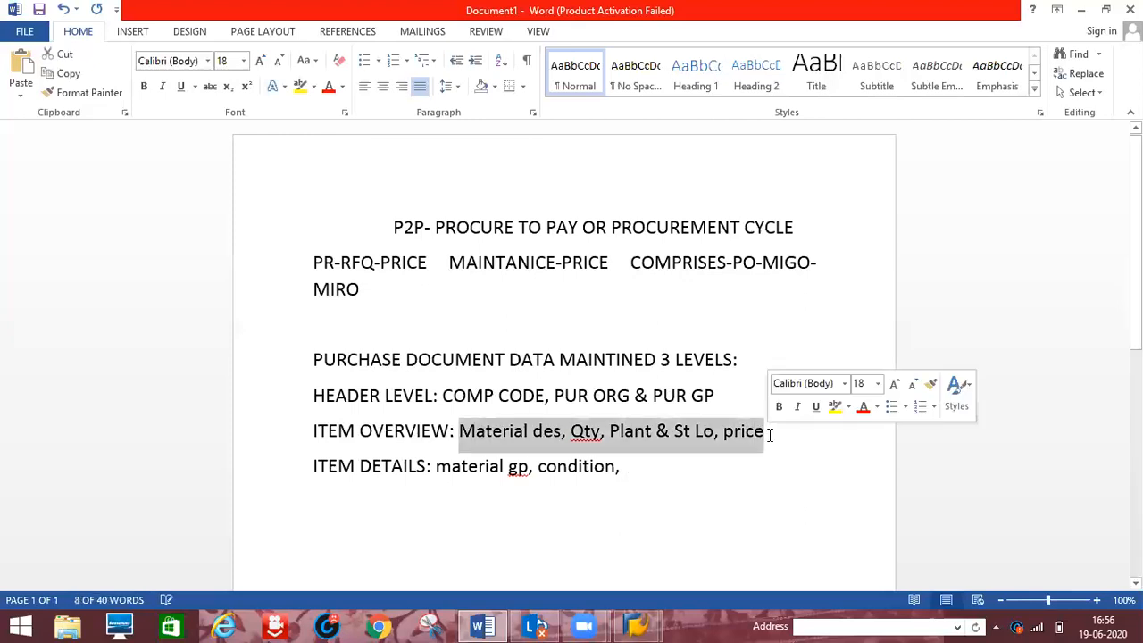
left_click(640, 471)
key("ctrl+v")
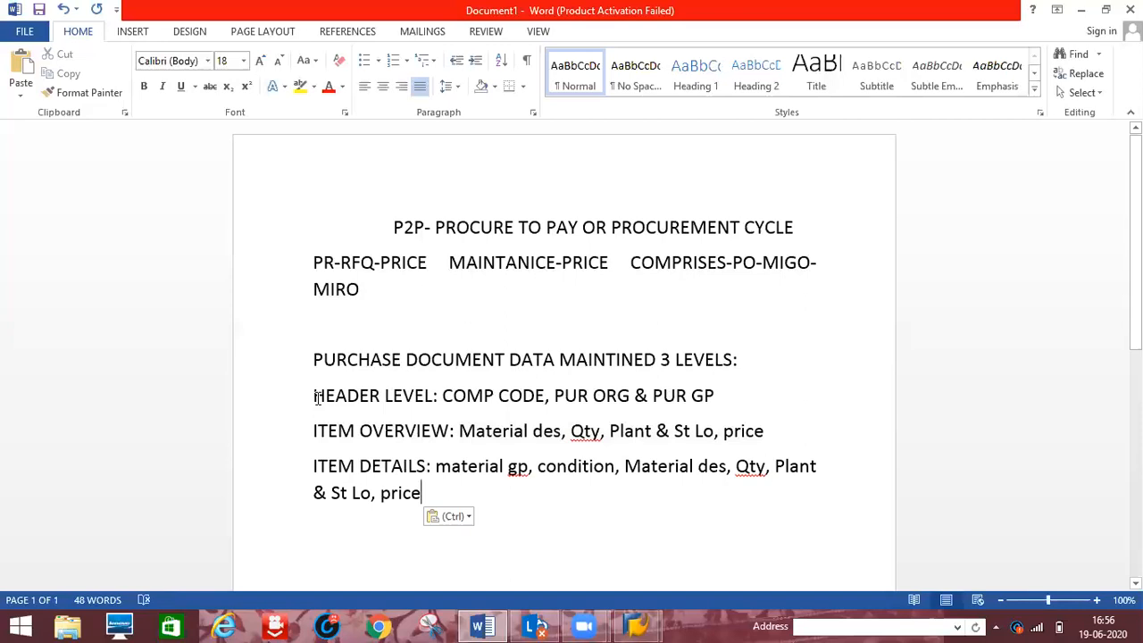
- Highlight the labels HEADER LEVEL, ITEM OVERVIEW and ITEM DETAILS in yellow
left_click(317, 397)
left_click(429, 400, "shift")
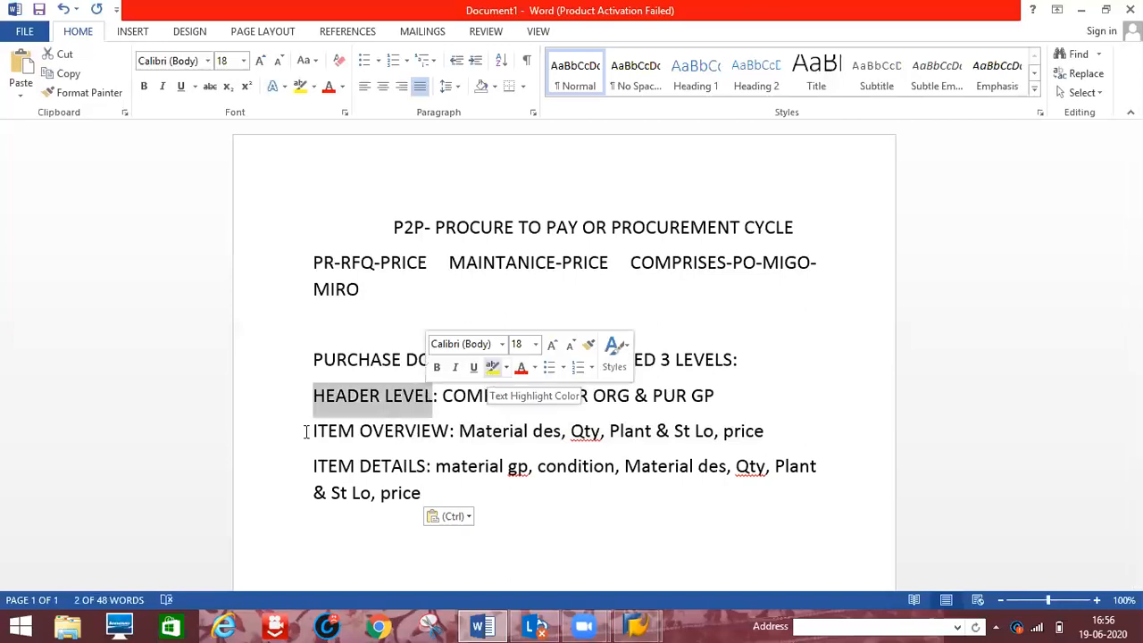
left_click(314, 432)
left_click(437, 437, "shift")
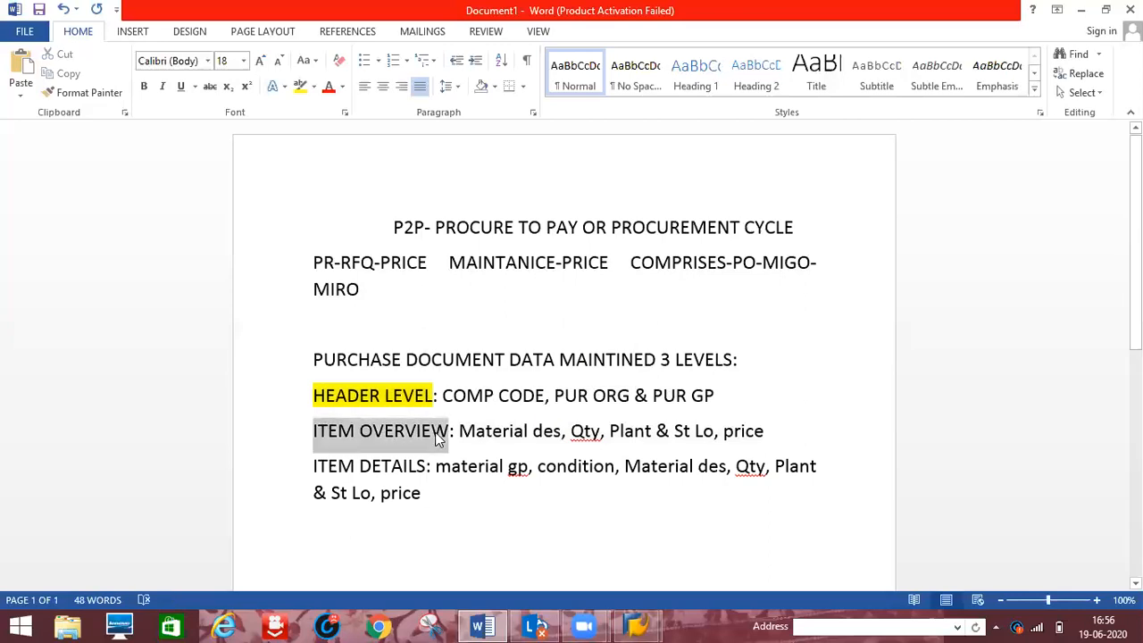
left_click(499, 405)
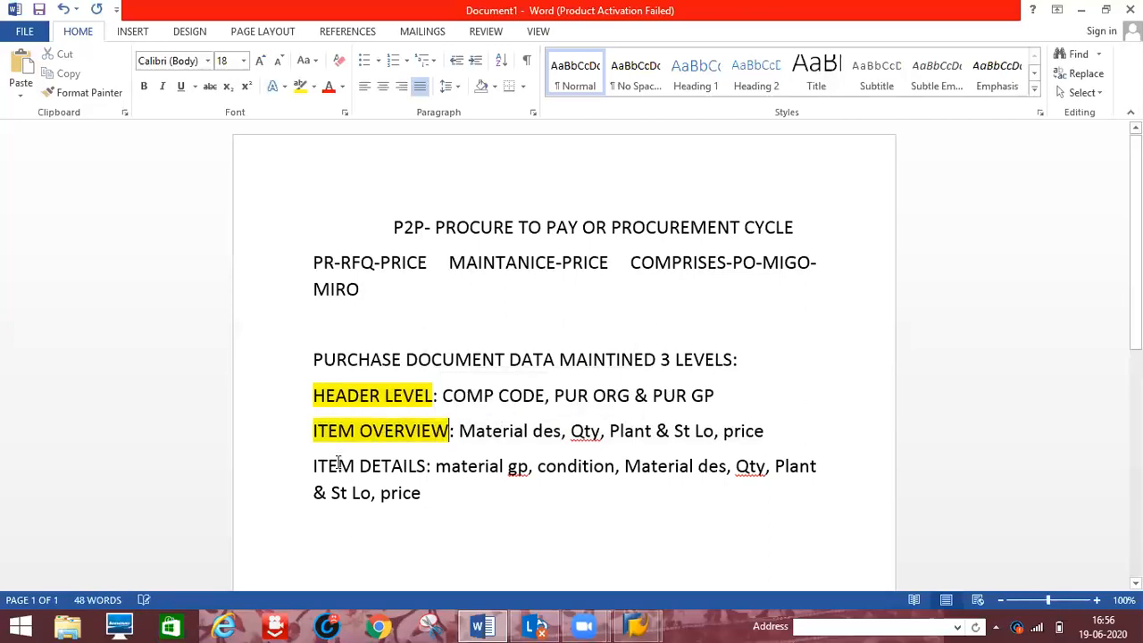
double_click(335, 466)
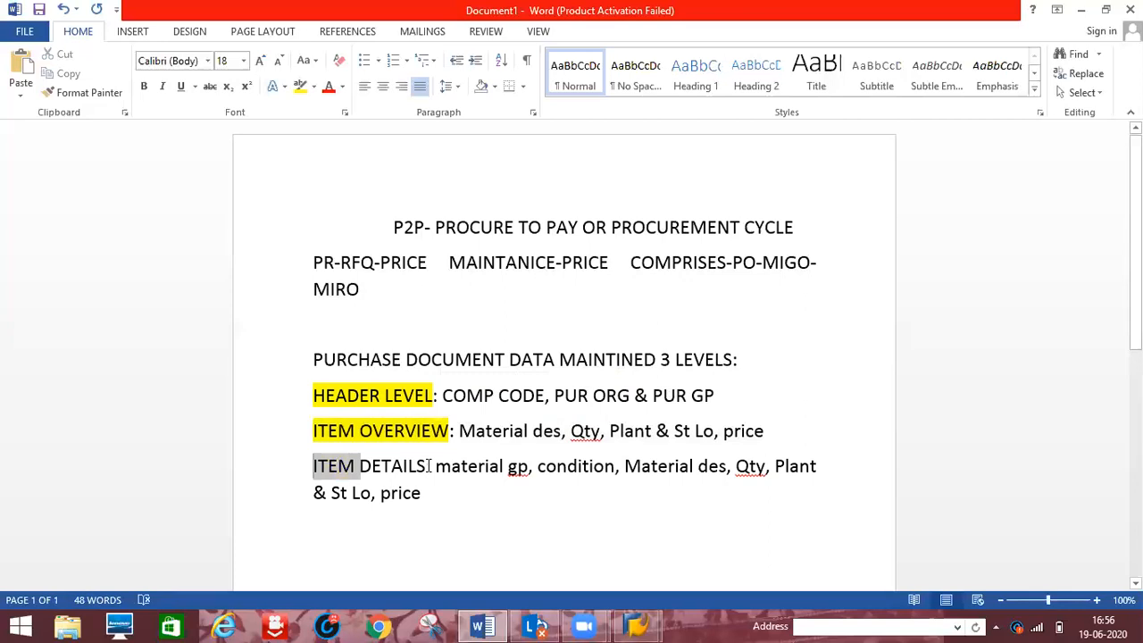
left_click(429, 466, "shift")
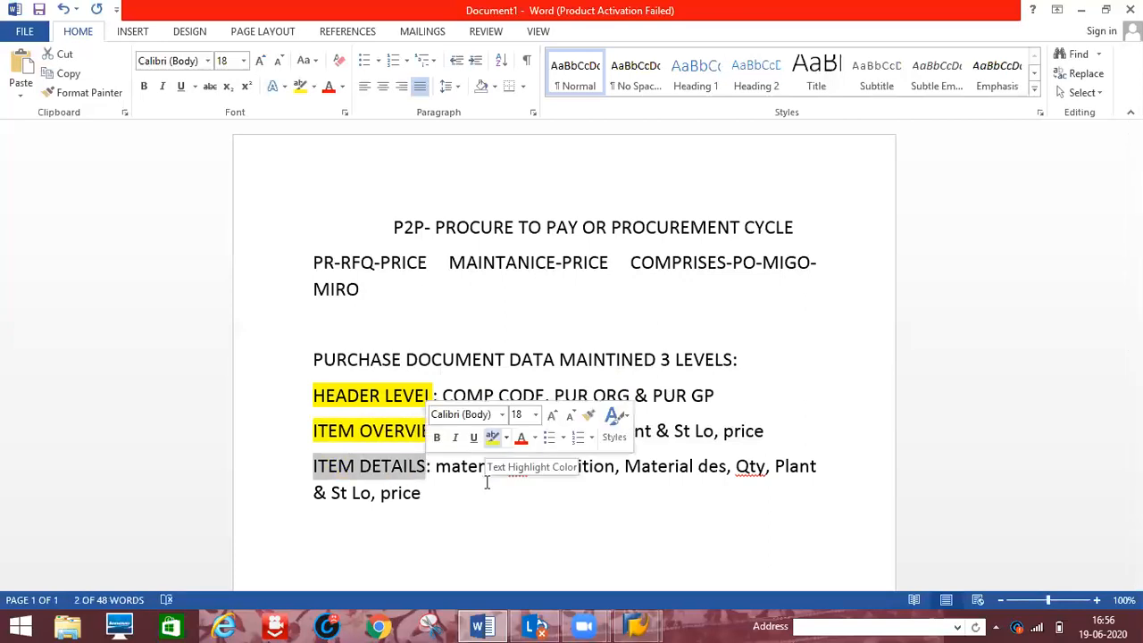
left_click(491, 437)
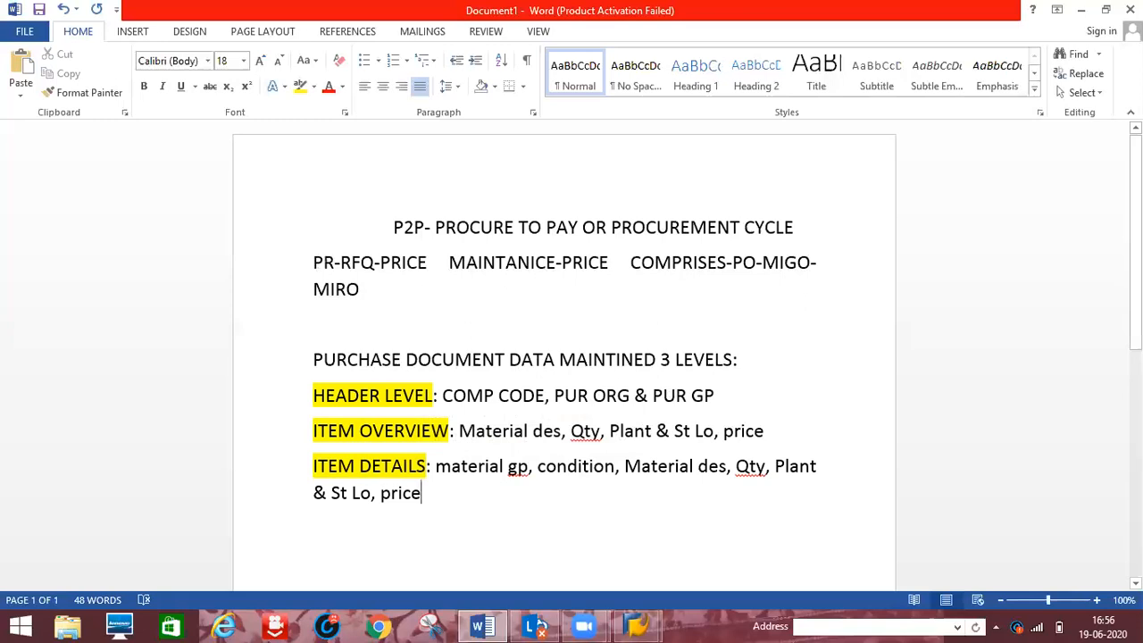
- Leave a blank line below the ITEM DETAILS entry and start a new line with "PR:"
key("Return")
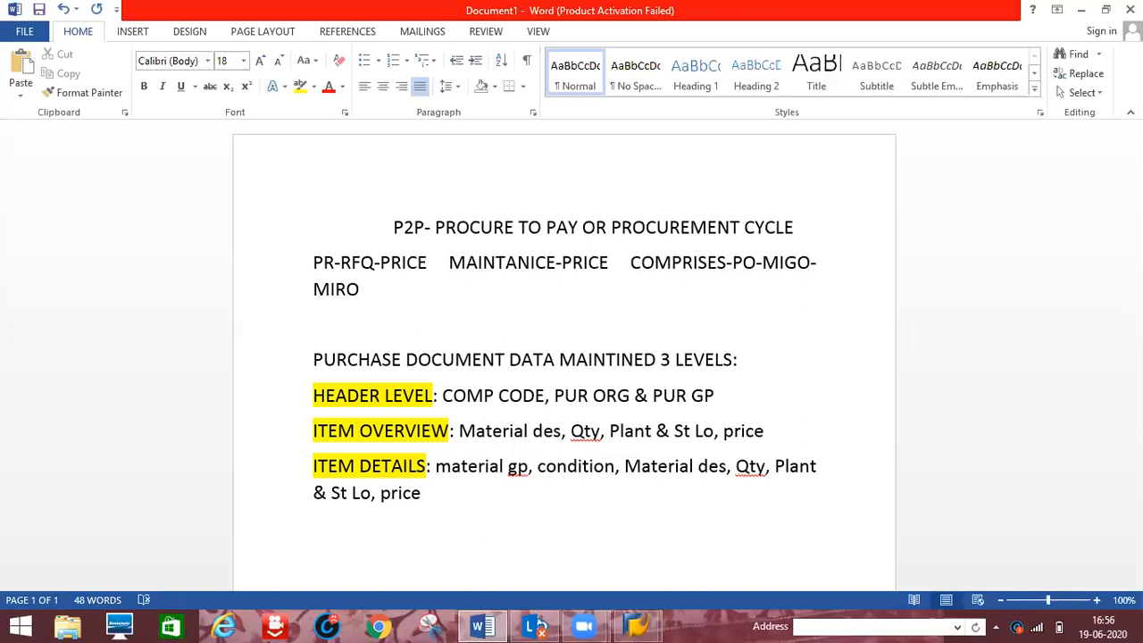
key("Return")
type("pr")
key("BackSpace")
key("BackSpace")
type("p")
key("BackSpace")
type("PR:")
scroll(383, 533, "down", 1)
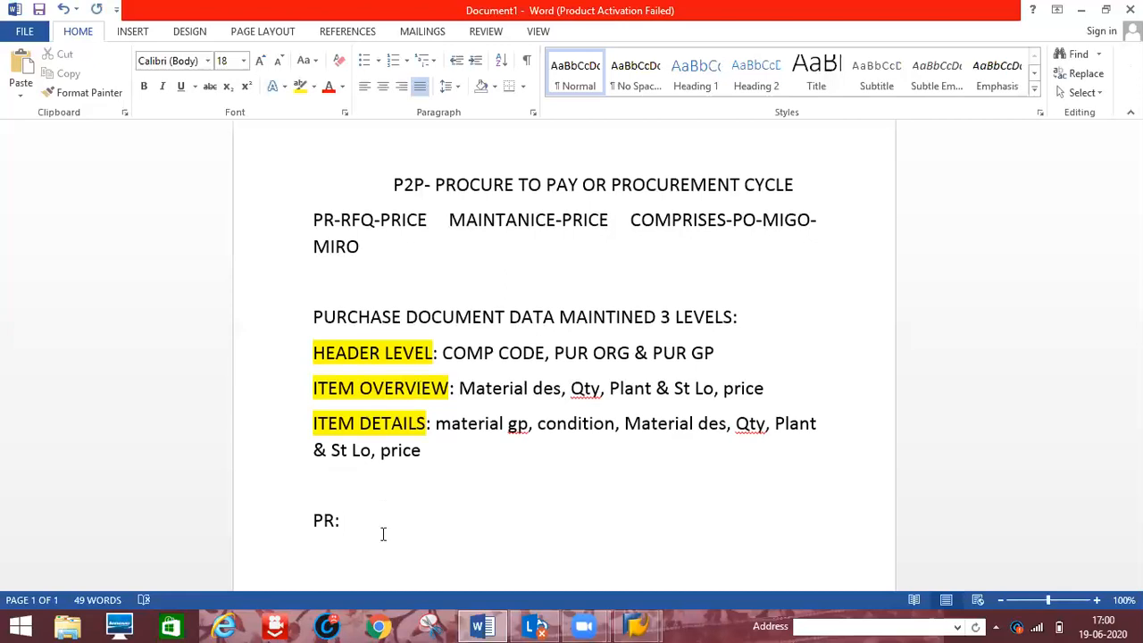
key("Return")
key("BackSpace")
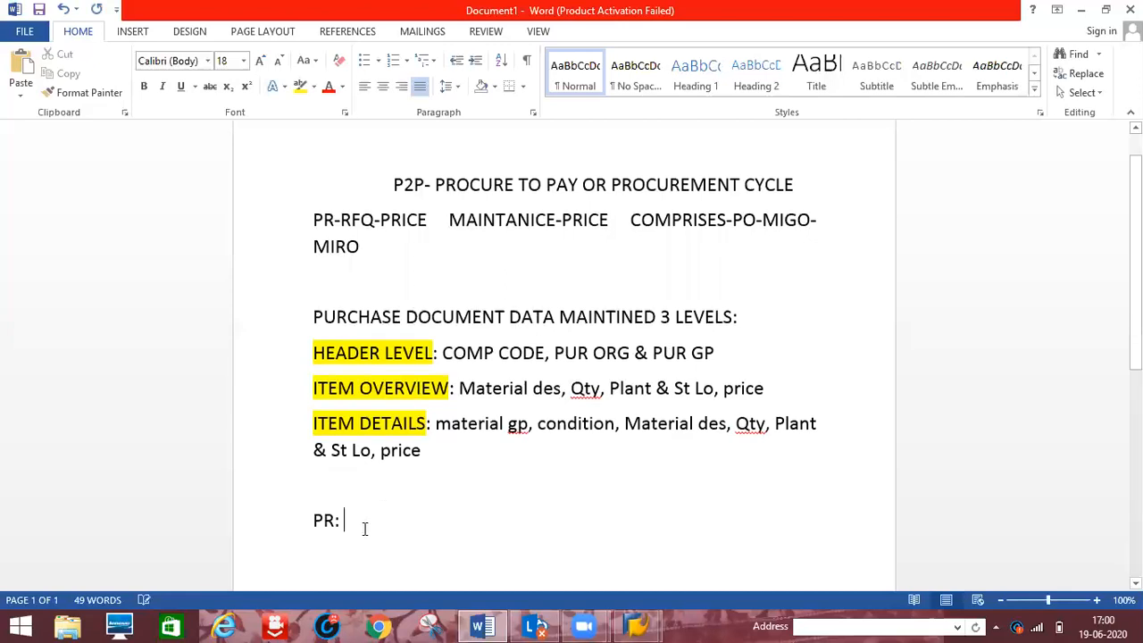
- Continue the PR line with "Creation: ME51N, CHANGES:"
type("cR")
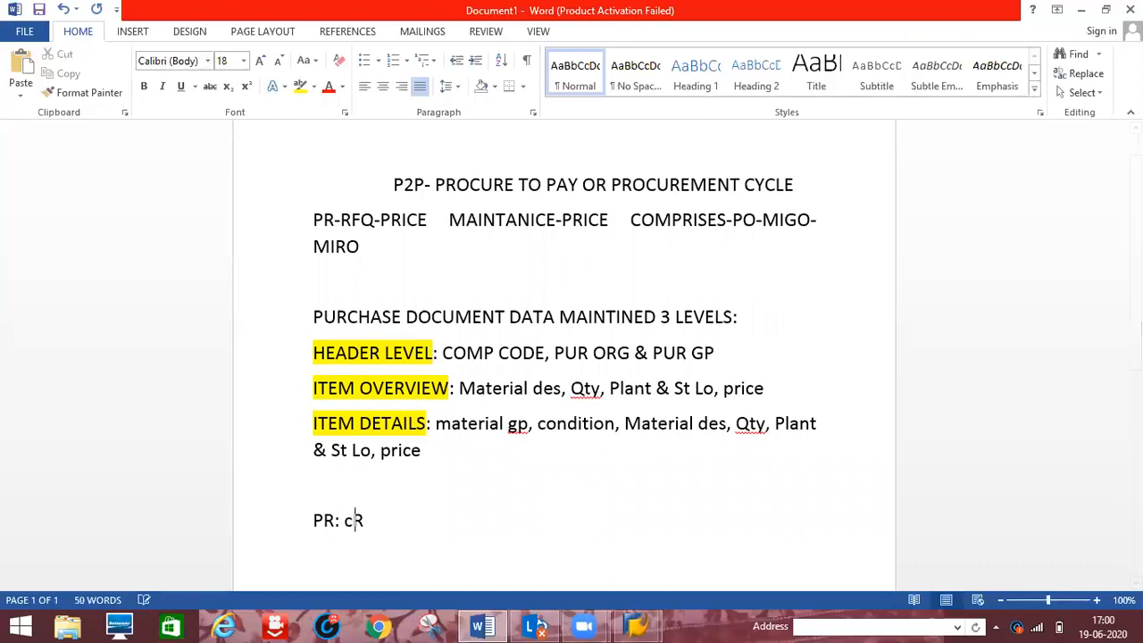
key("BackSpace")
key("BackSpace")
key("BackSpace")
type("Creatin")
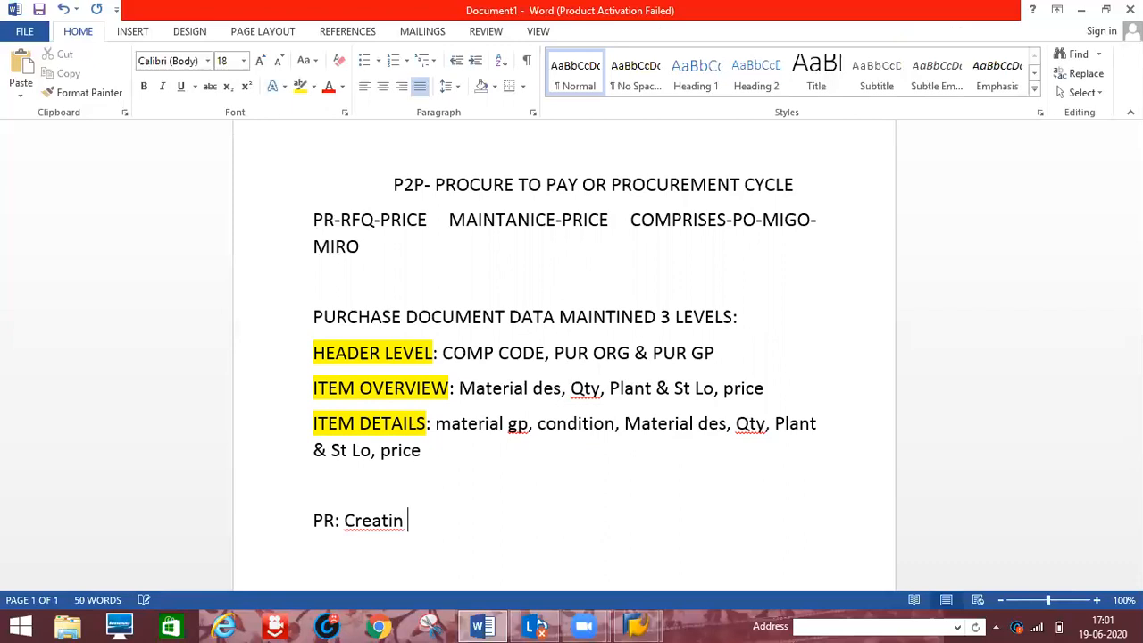
key("BackSpace")
key("BackSpace")
type("on: ME51")
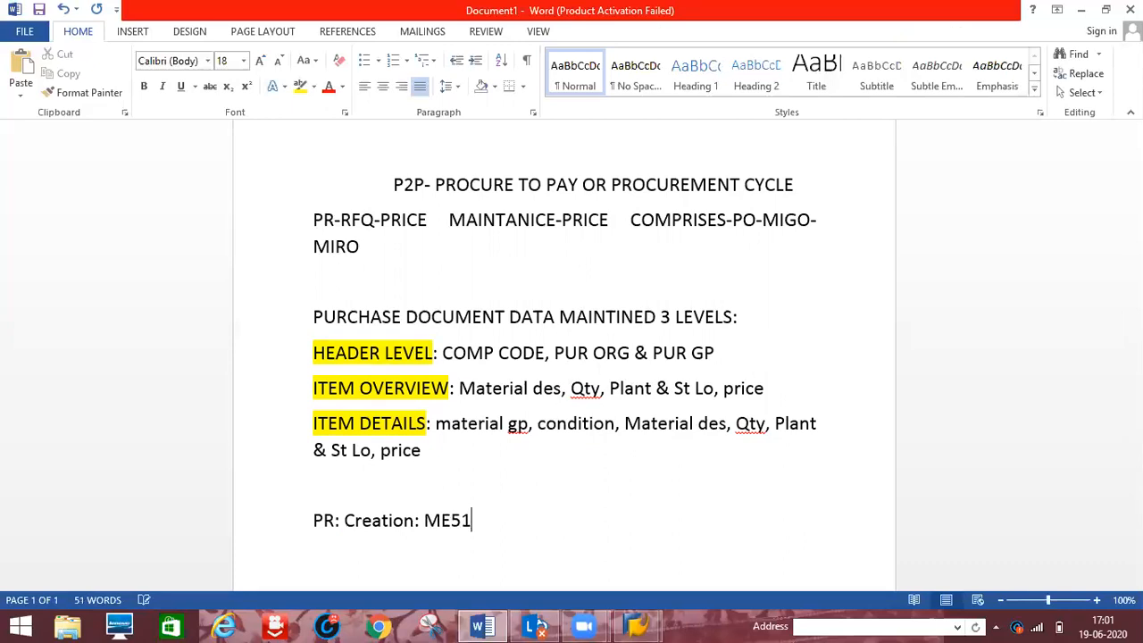
type("N, CHANGES: ")
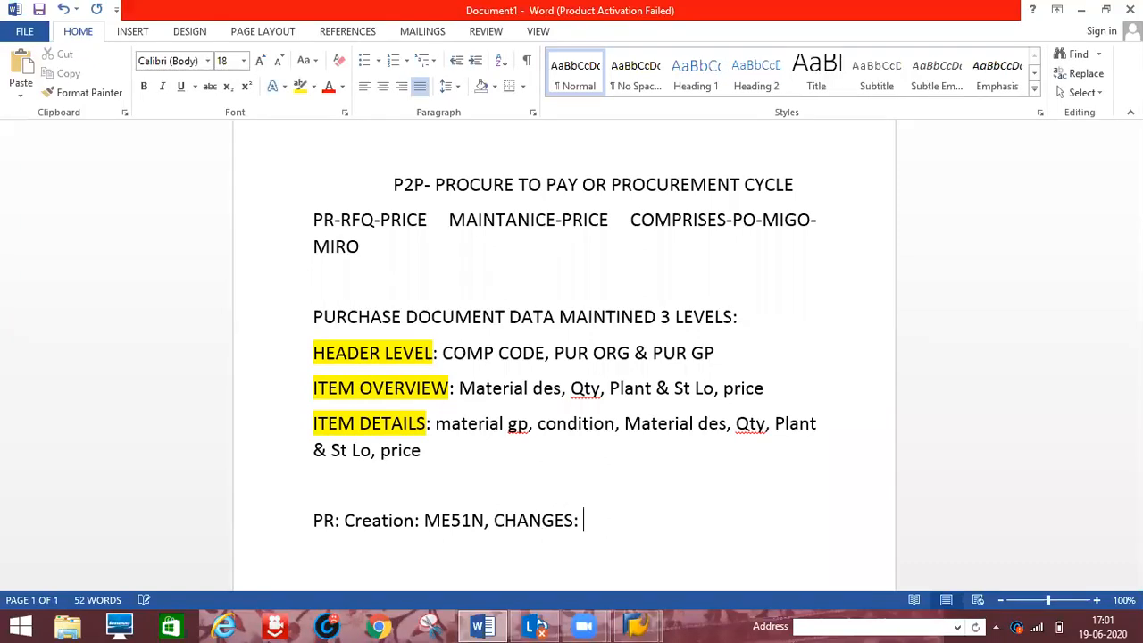
- Complete the PR line with "ME52N & DISPLAY: ME53N"
type("ME52N &")
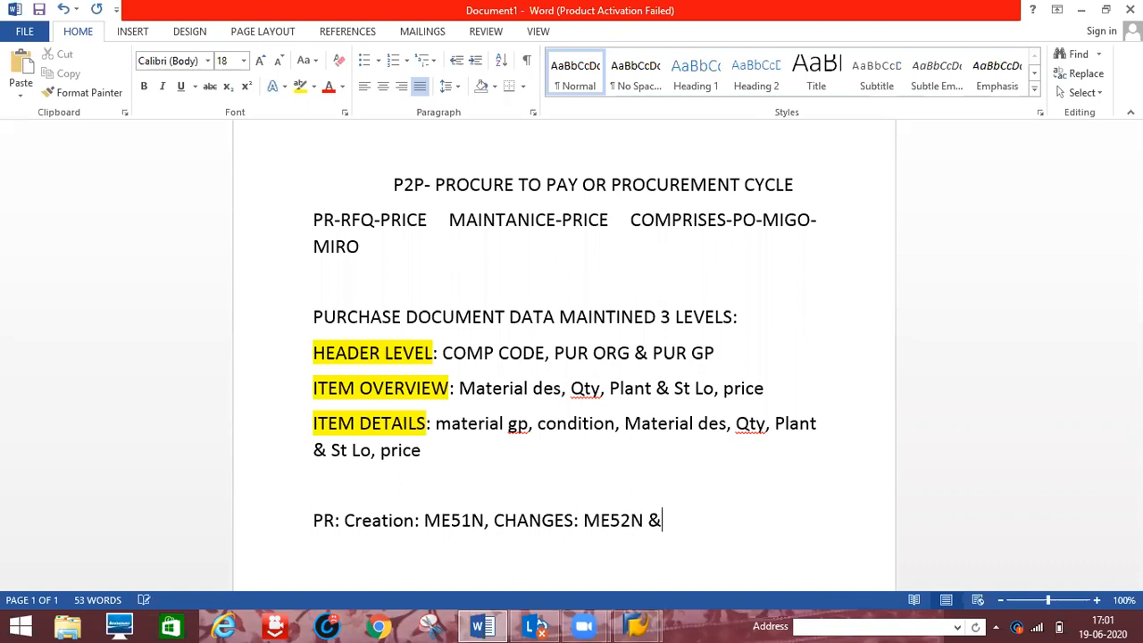
type(" D")
type("IPAL")
key("BackSpace")
key("BackSpace")
key("BackSpace")
type("SPLAY: M")
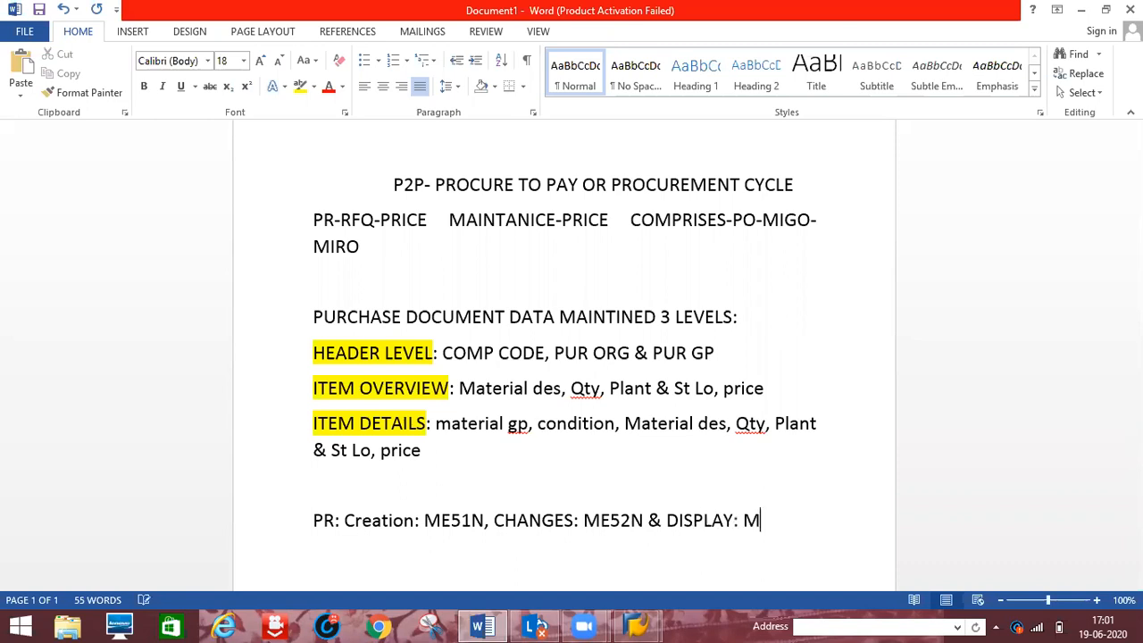
type("E53")
type("N")
- Add the line "PR RELEASE: ME54N," below the PR transaction codes
type("p")
key("BackSpace")
type("PRE")
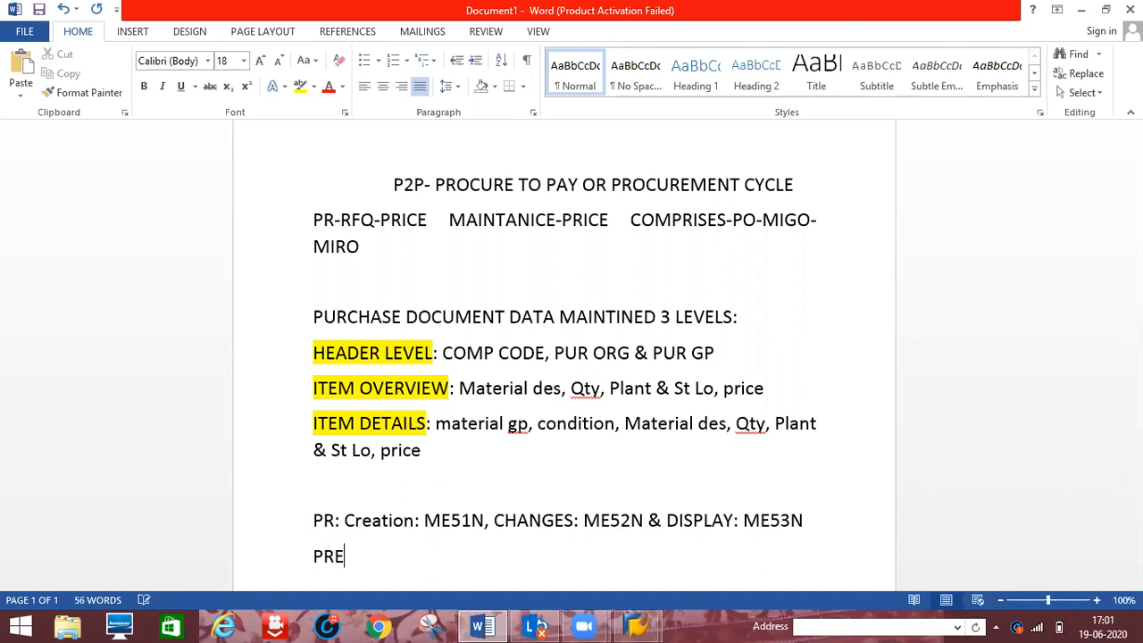
key("BackSpace")
type("RELEASE:")
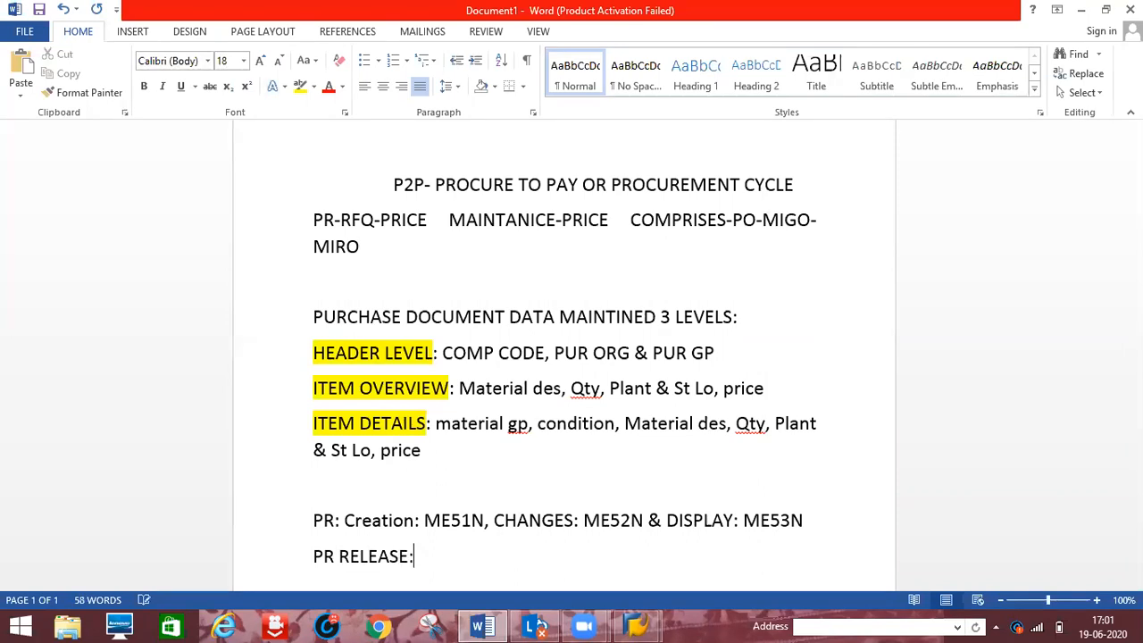
type(" ME54N")
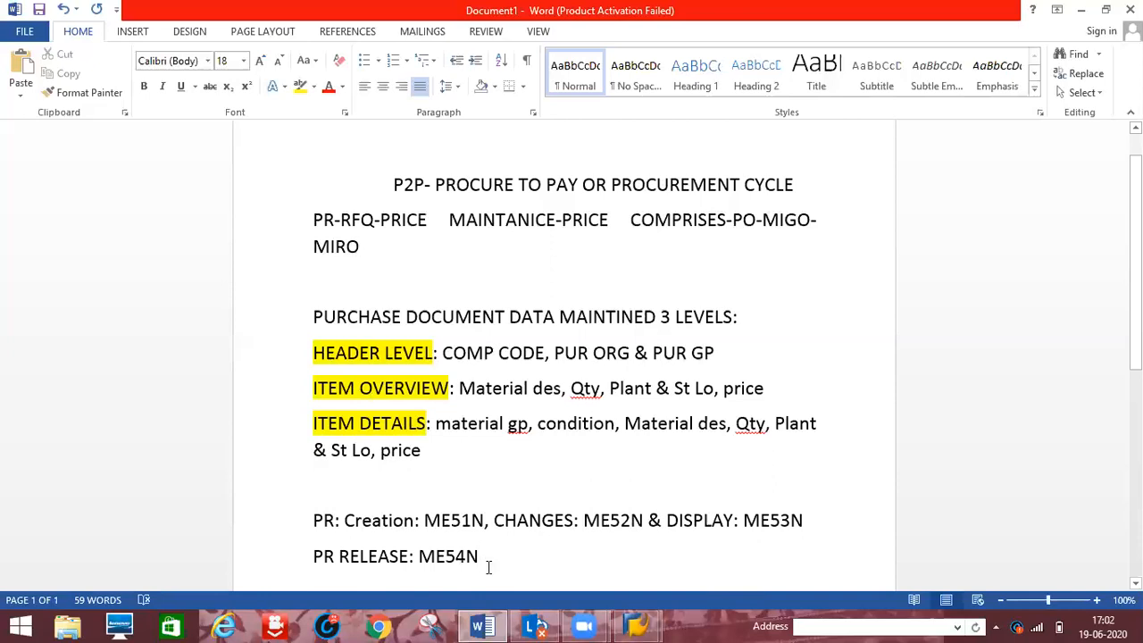
type(",")
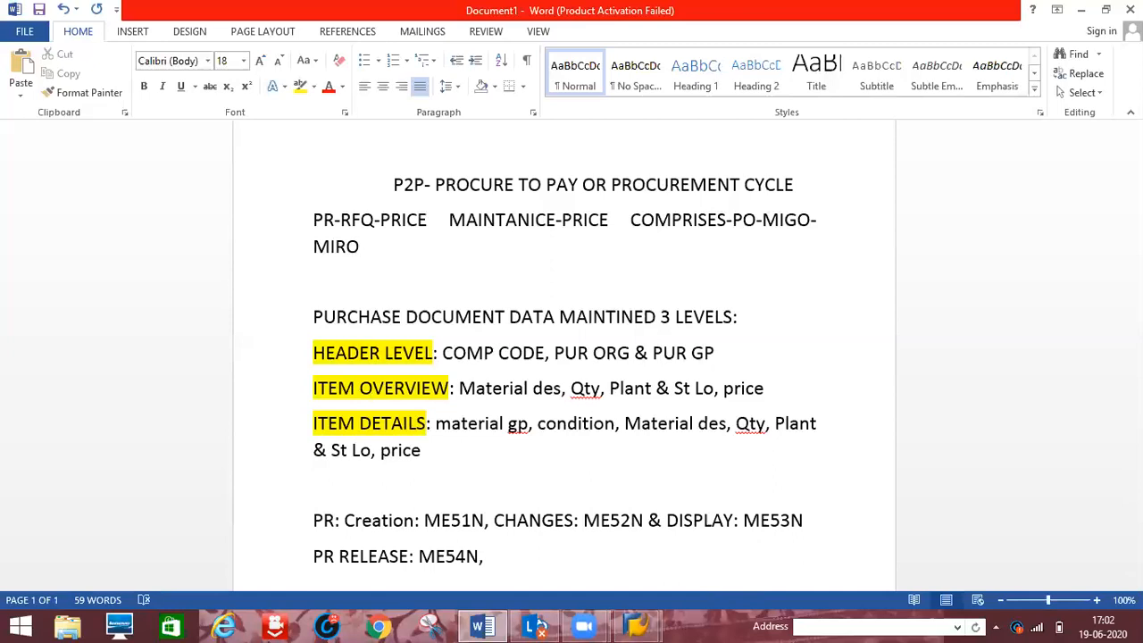
- Add "CREATE NO RANGES" on a new line below the PR RELEASE line
key("Return")
type("CREATION")
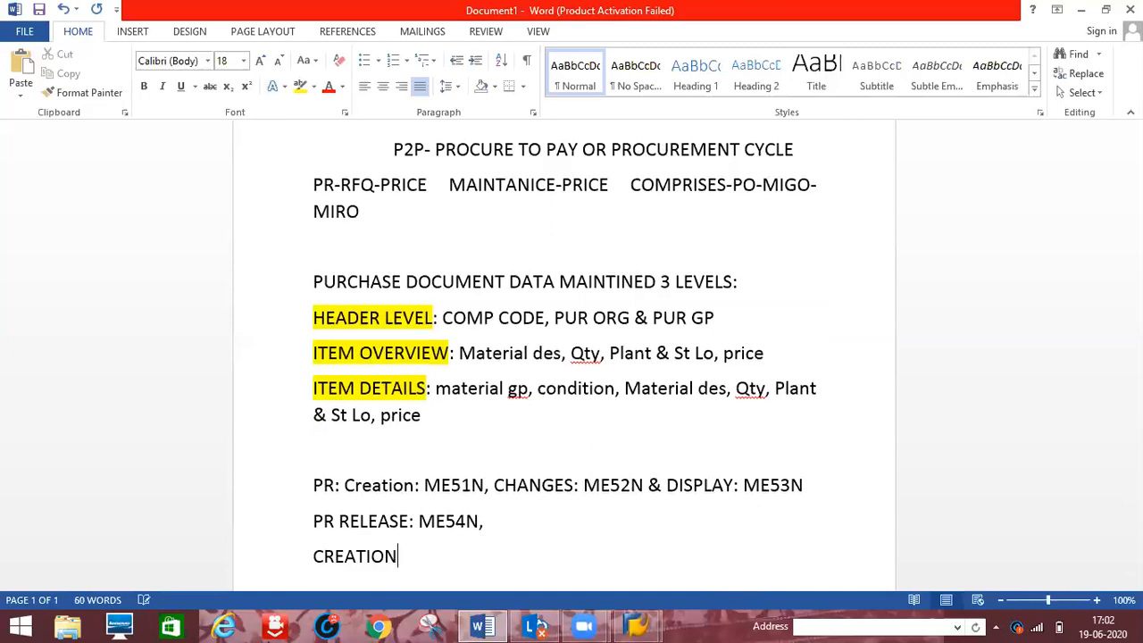
key("BackSpace")
key("BackSpace")
key("BackSpace")
type("E NO RANGES")
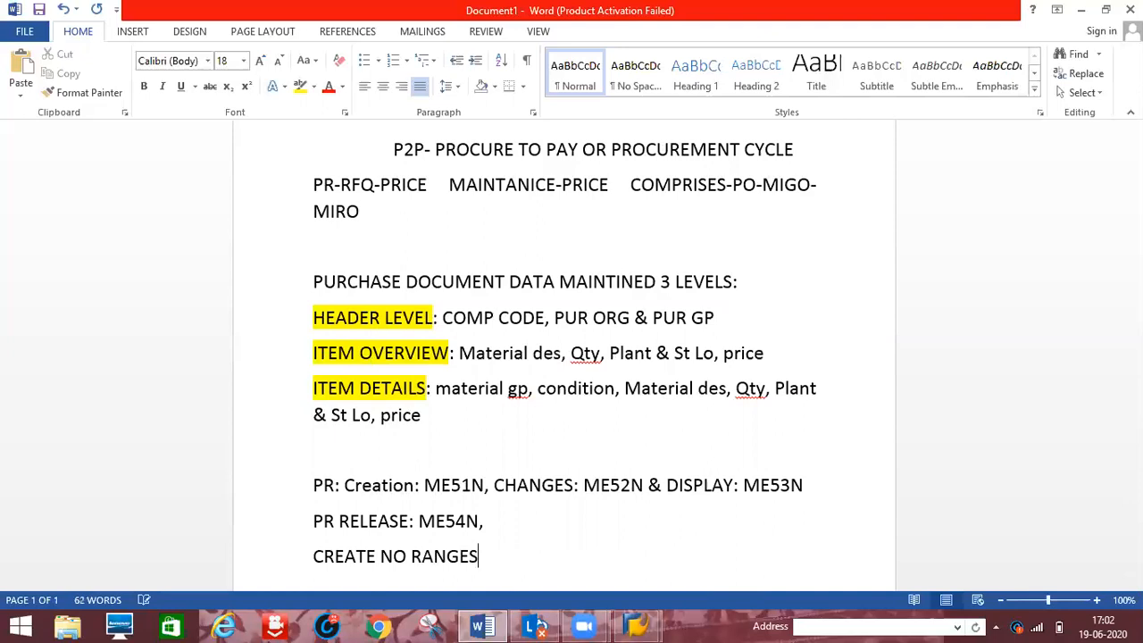
- Complete the number ranges line with "PR: OMH7"
type(": ")
type("P")
type("R:")
type(" O")
type("MH")
type("6")
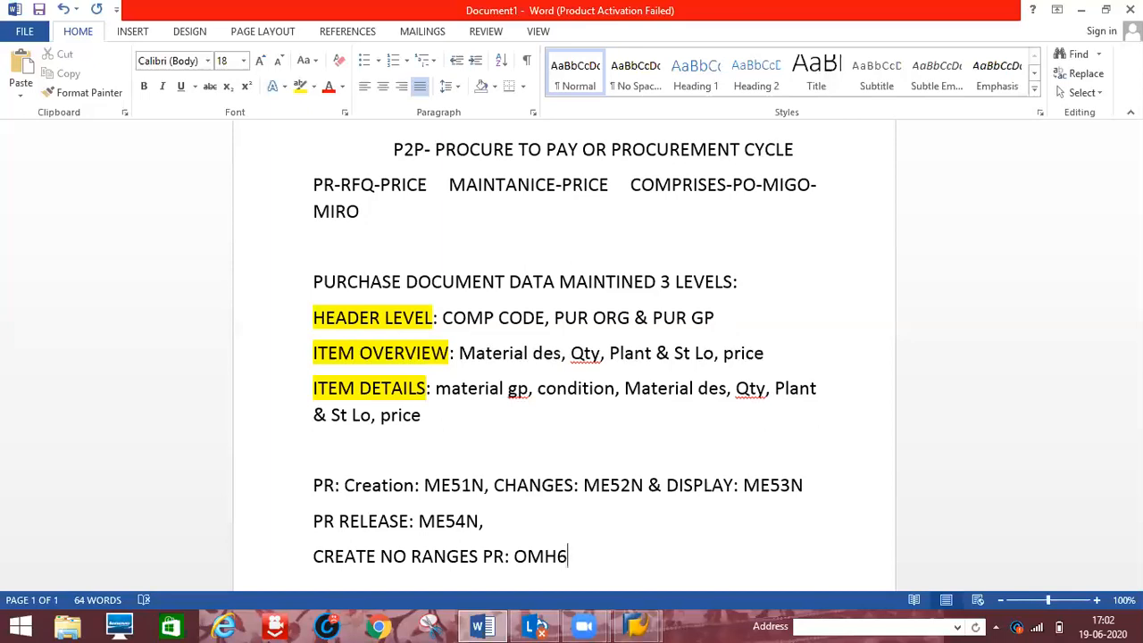
key("BackSpace")
type("7")
scroll(564, 341, "down", 1)
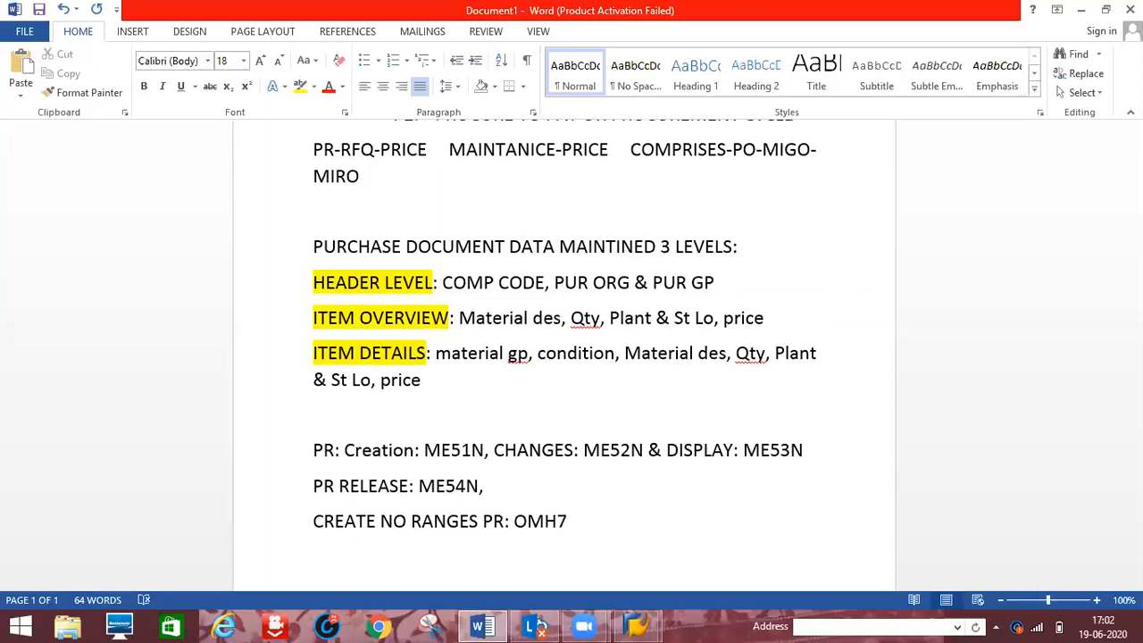
- Add the line "LIST OF PR'S UNDER PLANT: ME5A" below the number ranges line
key("Return")
type("LIST OF")
type(" PR")
type("'S ")
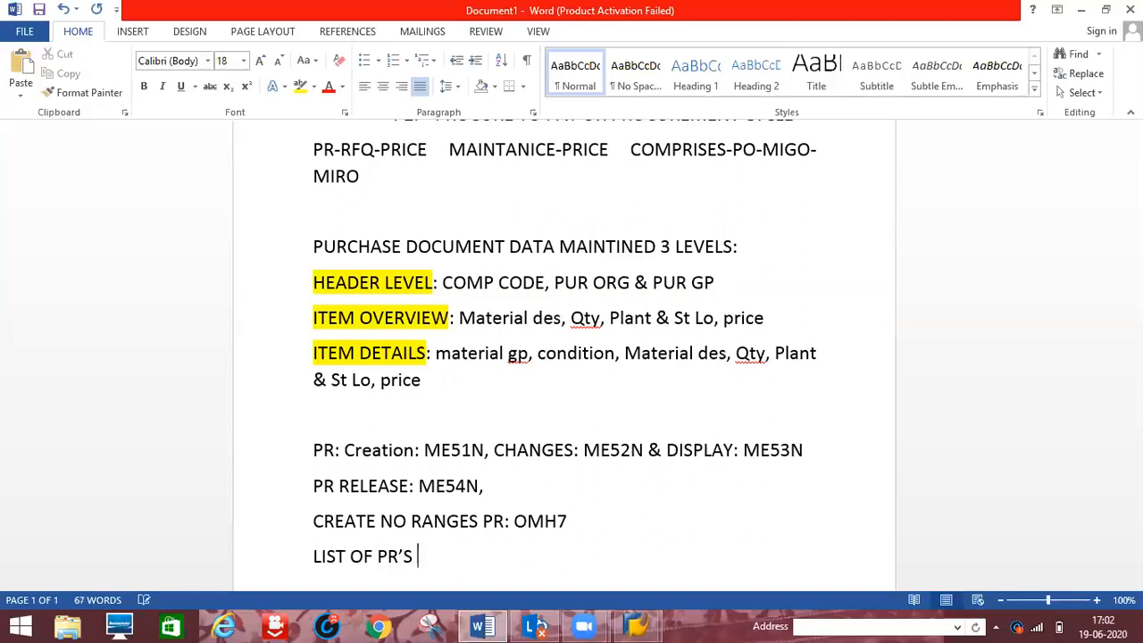
type("UNDER PLANT")
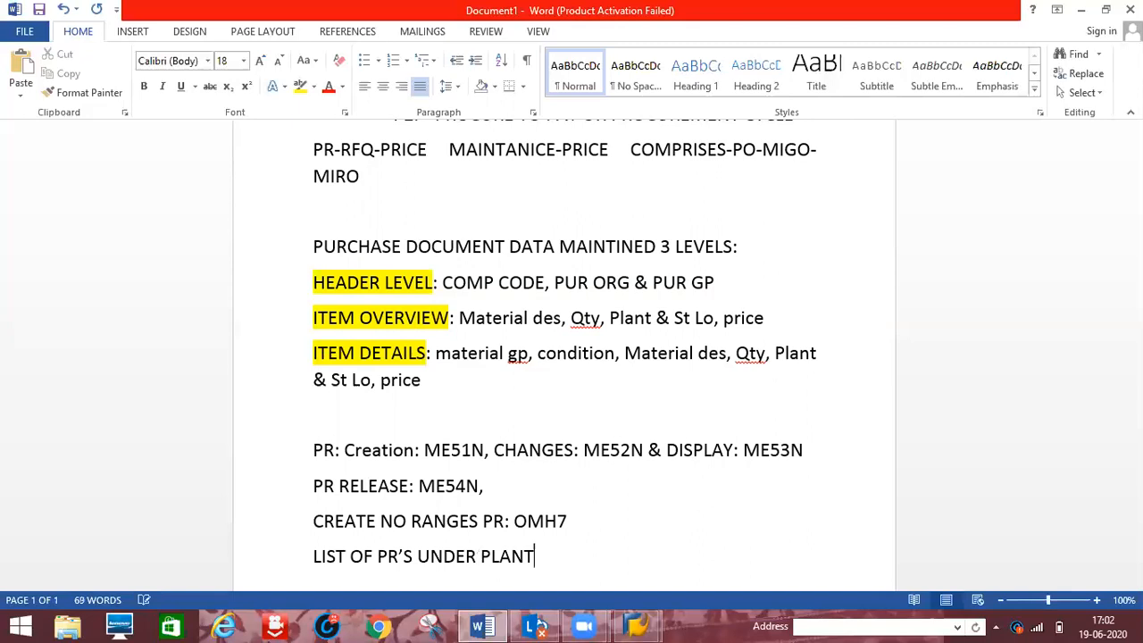
type(": ME5A")
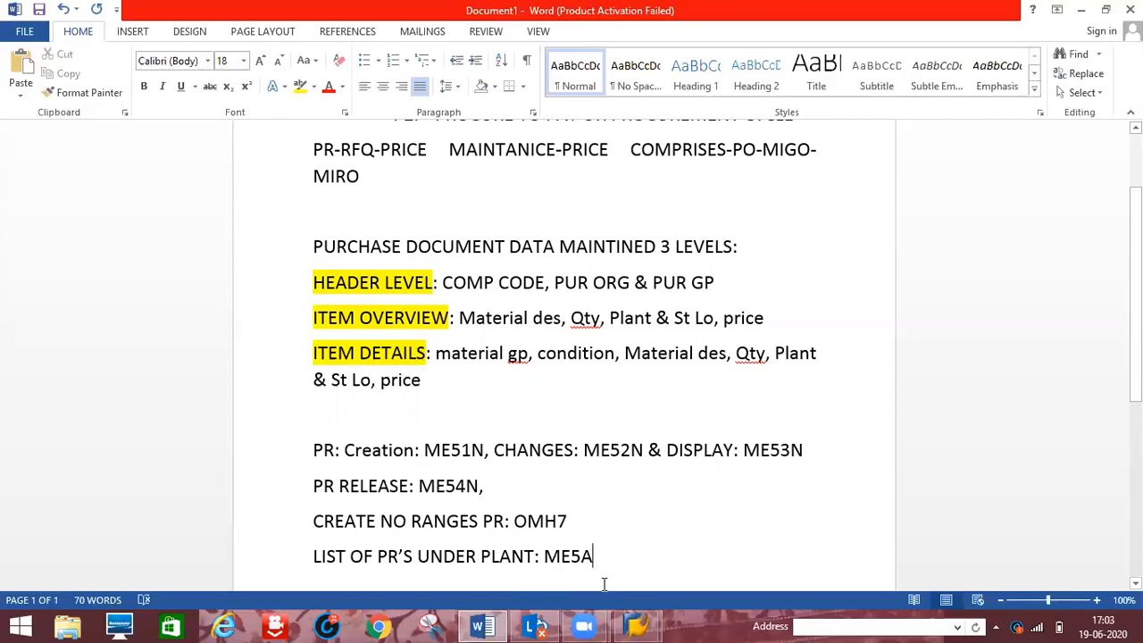
- Leave a blank line and add "STD PURCHASE DOCUMENT FOR PR & PO: NB" below the PR list line
key("Return")
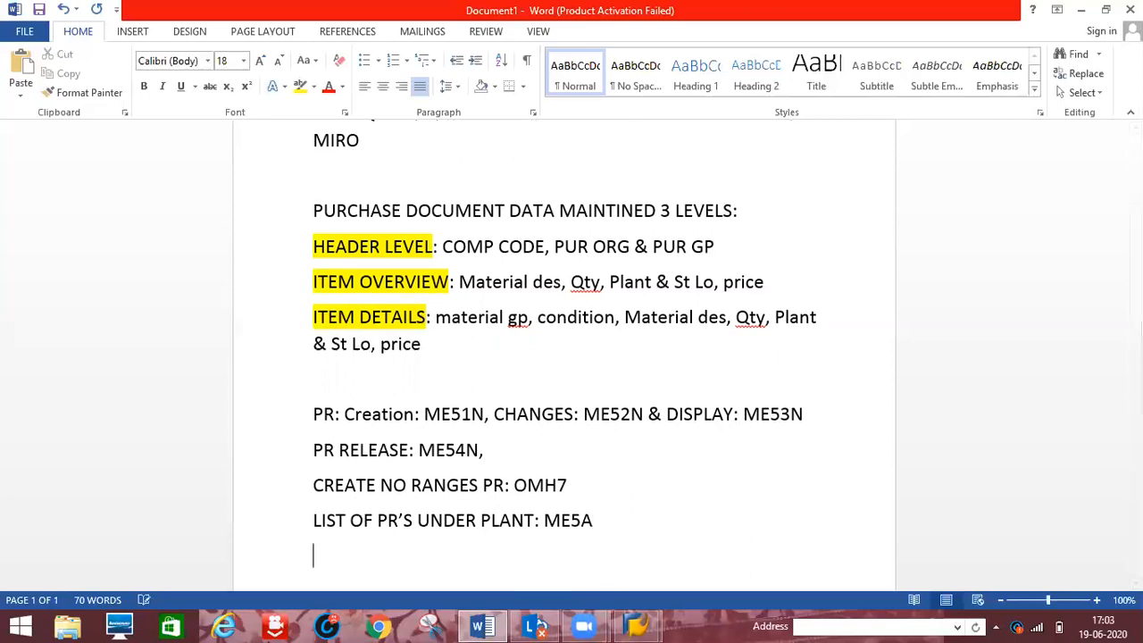
key("Return")
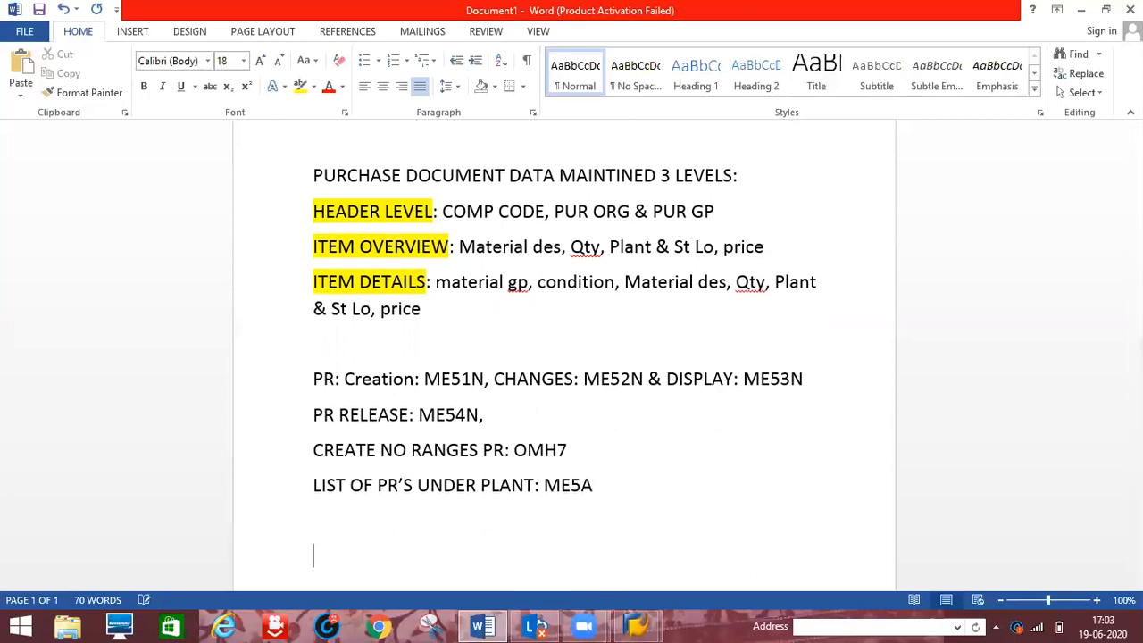
type("STD PURCHA")
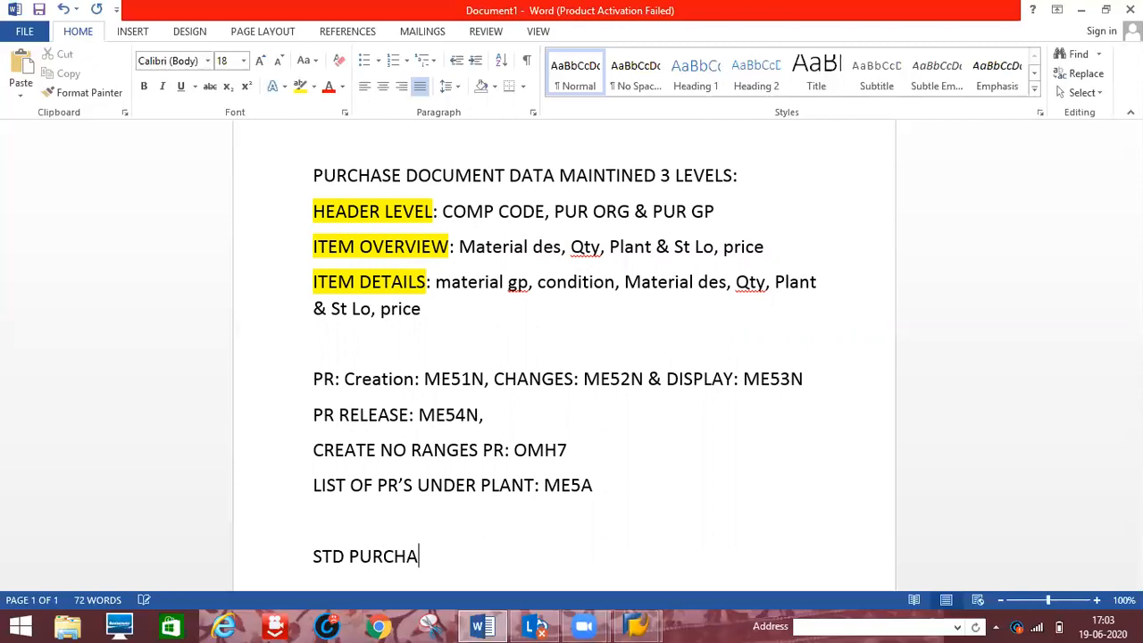
type("SE DOCUM")
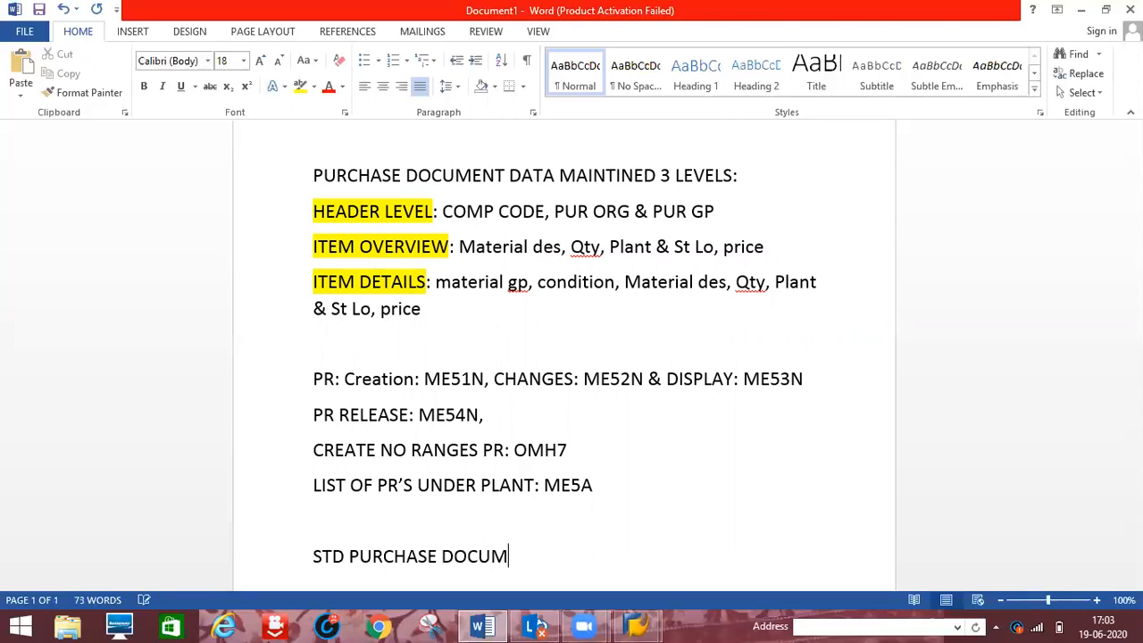
type("ENT FOR PR")
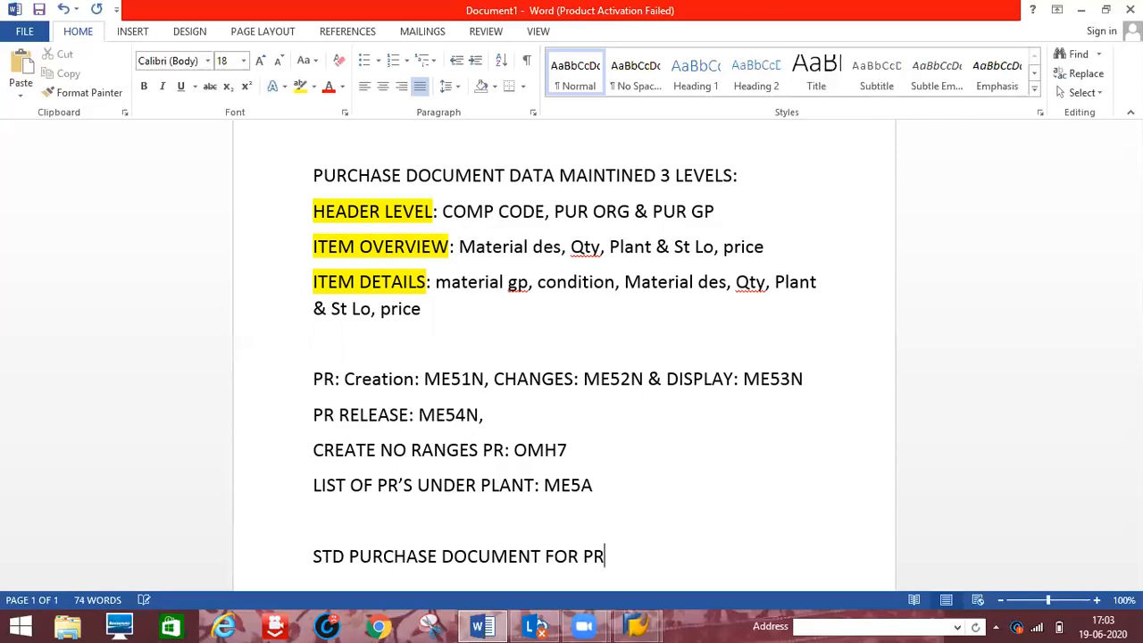
type(" & PO: NB")
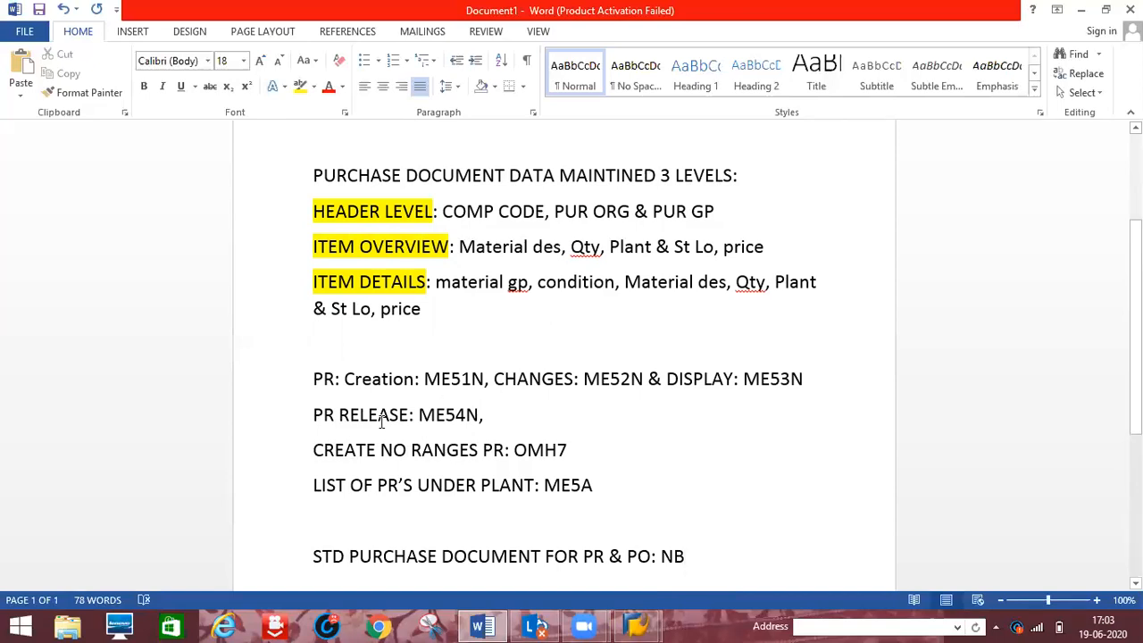
- Switch to SAP, try to leave the company code global data with /N, and decline the detailed error description
left_click(644, 623)
left_click(701, 556)
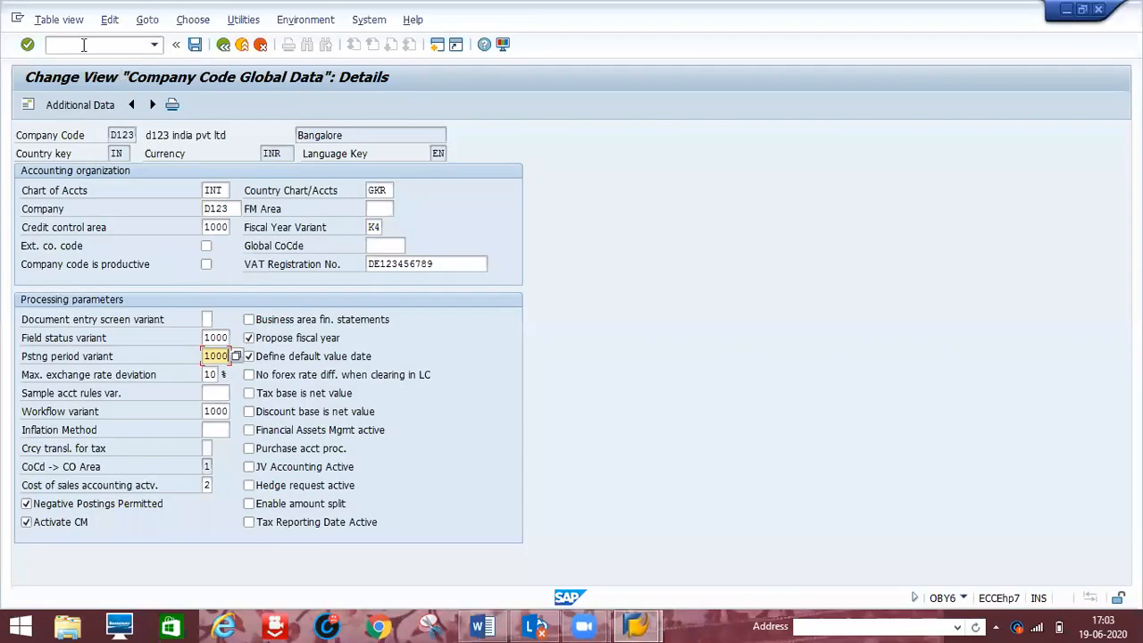
left_click(83, 45)
type("/N")
key("Return")
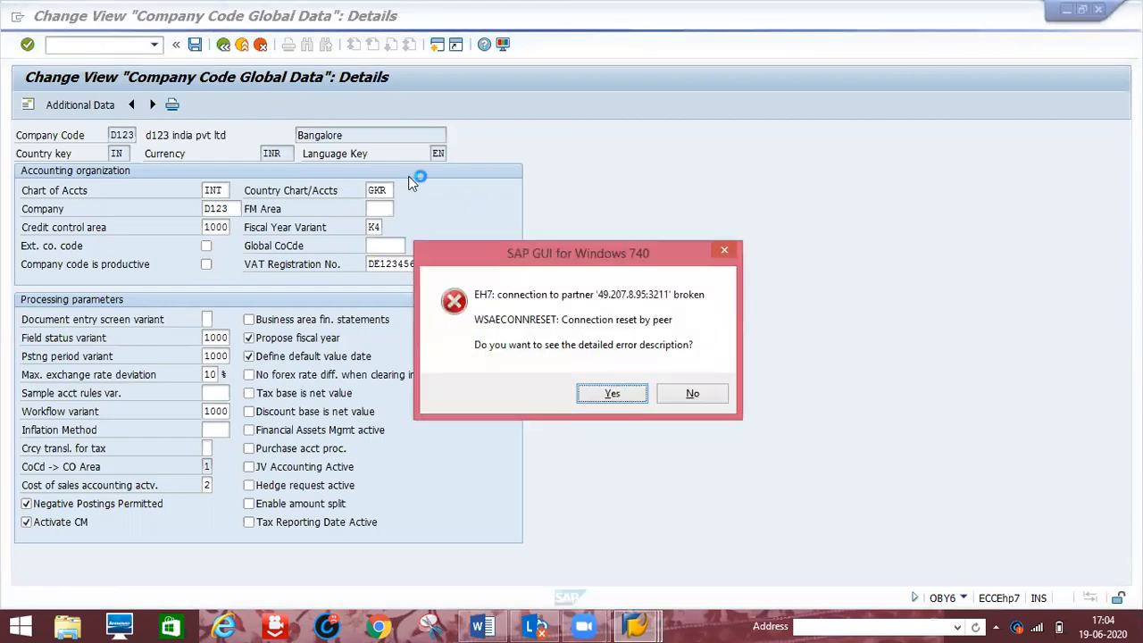
left_click(692, 394)
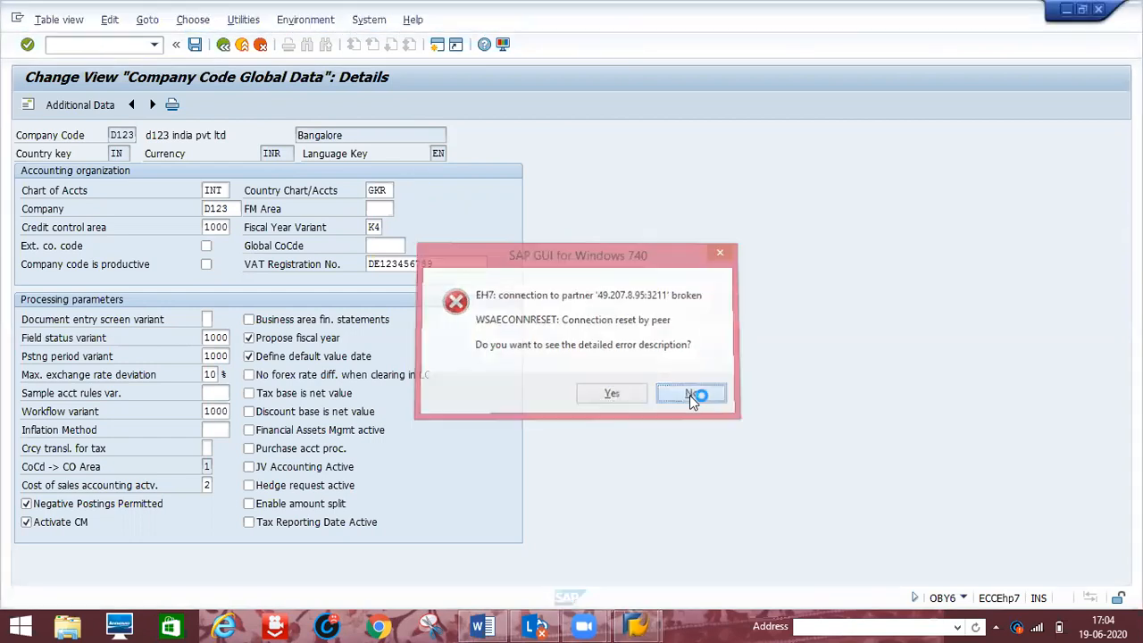
- Log on to SAP client 800 again with the user ID and password, continuing with this logon and ending any others
left_click(639, 622)
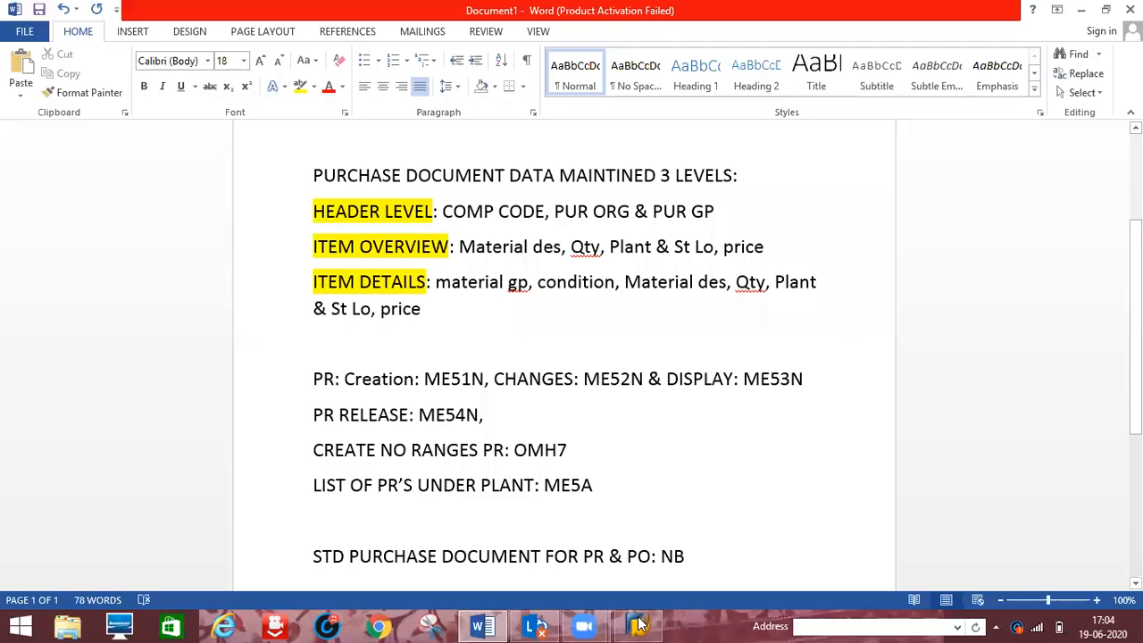
left_click(639, 623)
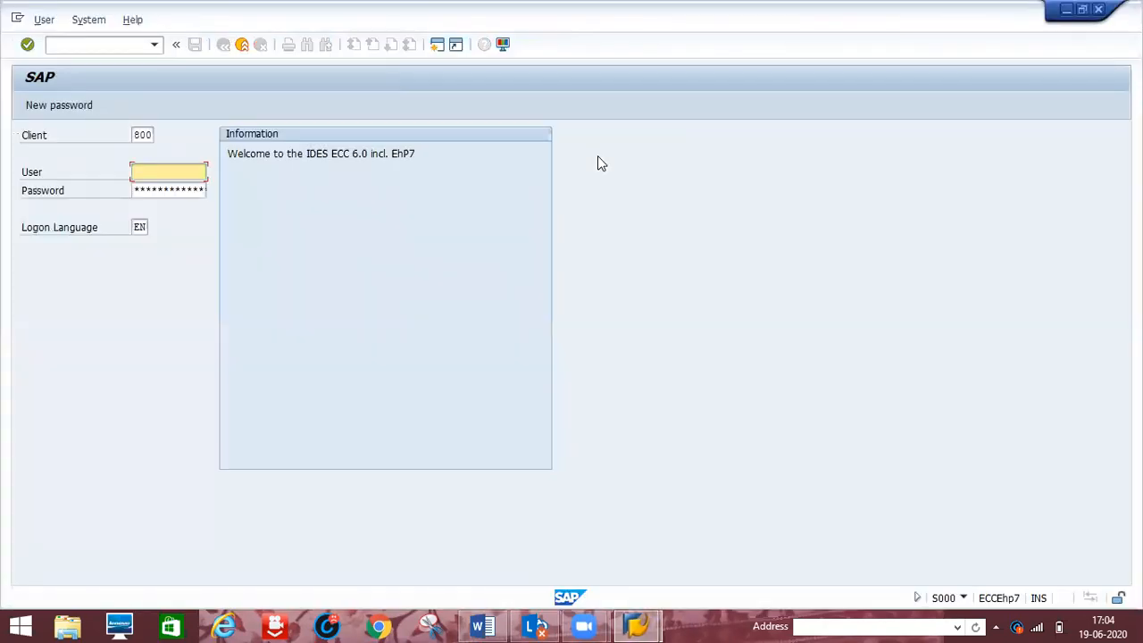
type("u")
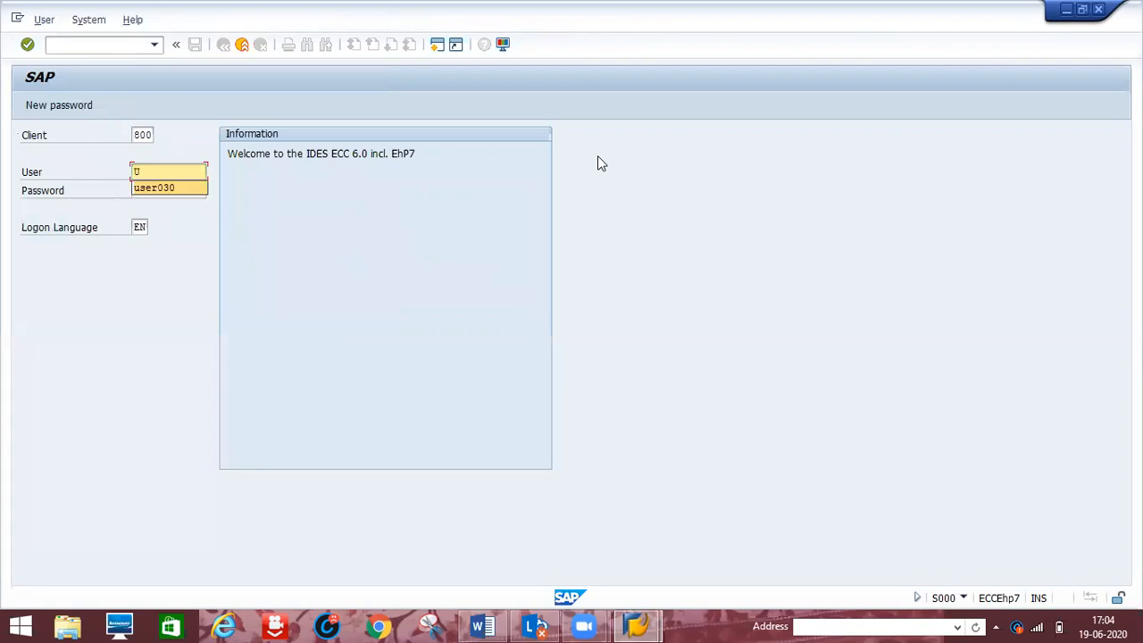
key("Tab")
type("*")
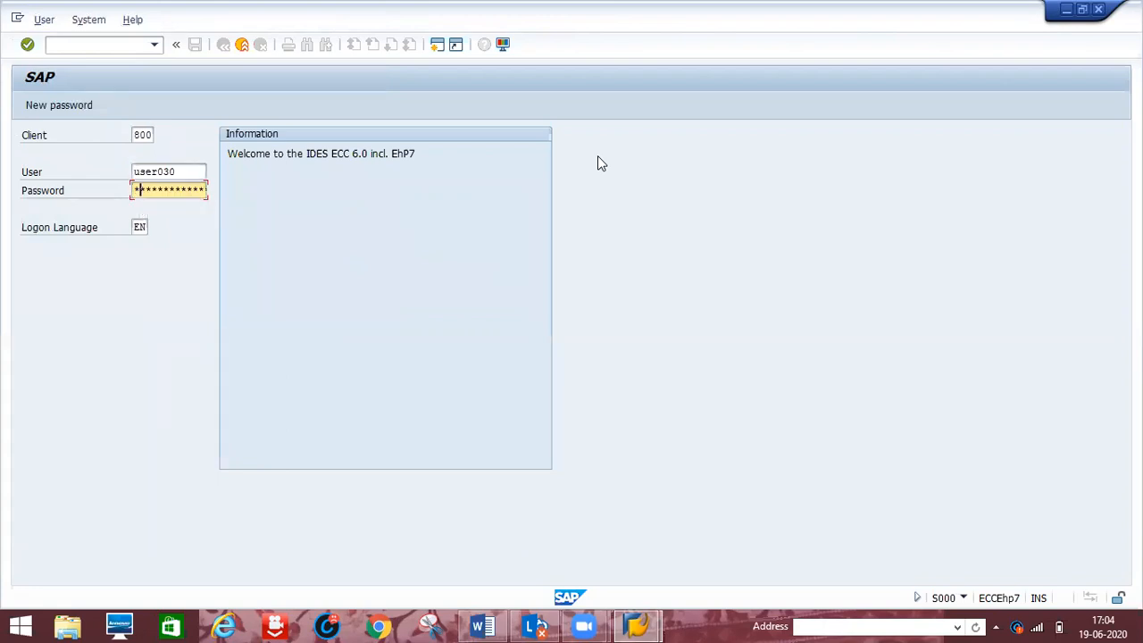
type("********")
key("Return")
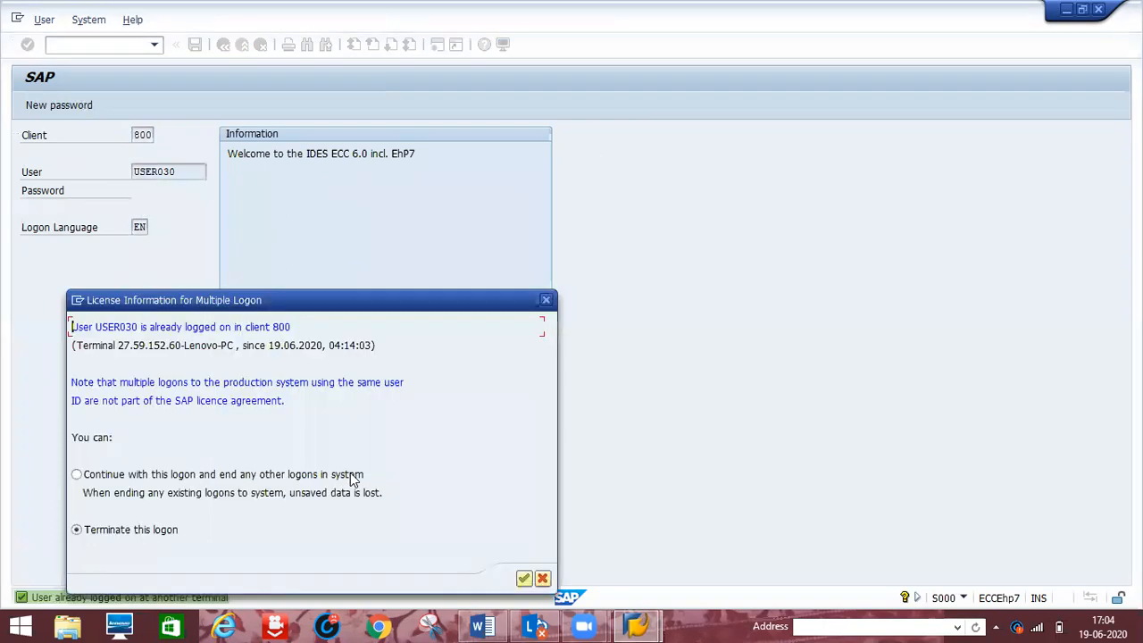
left_click(523, 580)
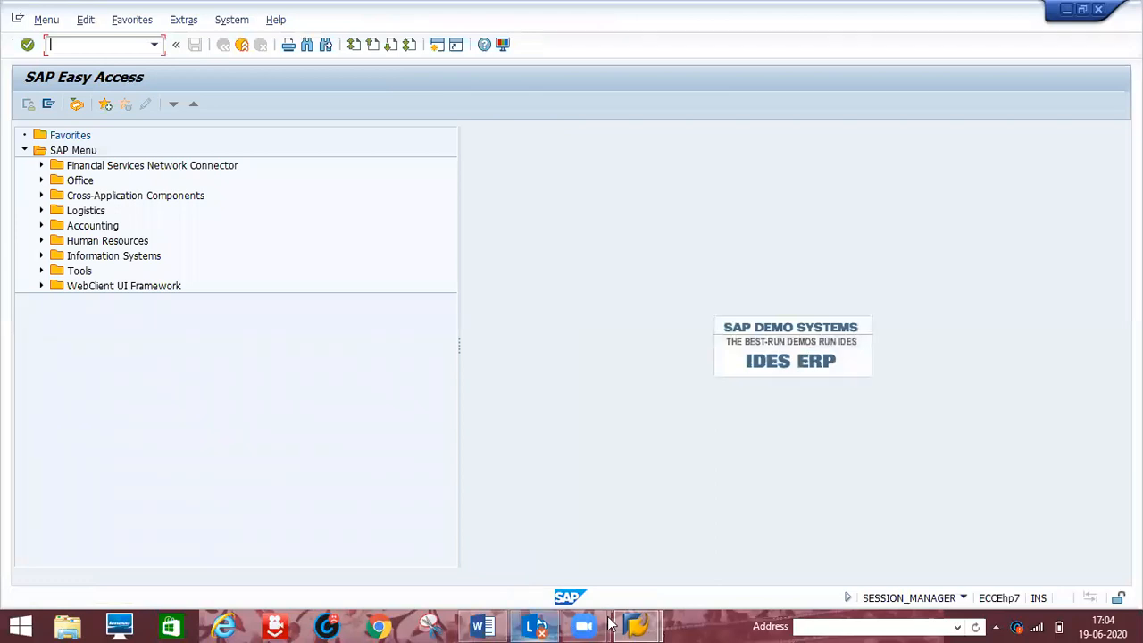
- Glance at the Word notes, return to SAP, and open Create under Logistics, Materials Management, Purchasing, Purchase Requisition
left_click(504, 625)
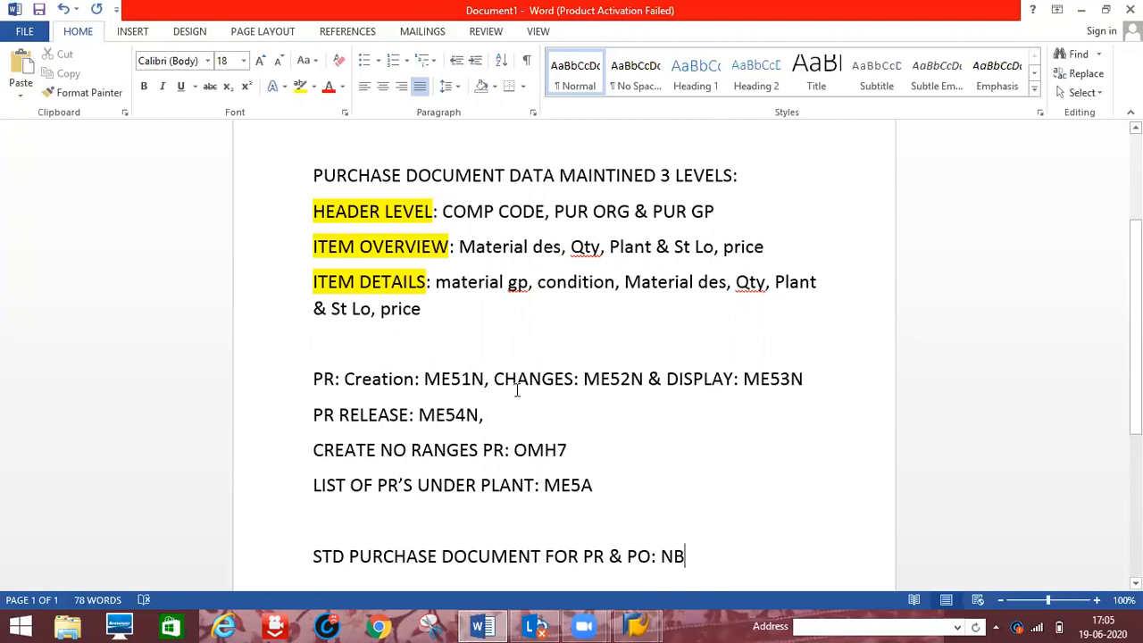
key("alt+Tab")
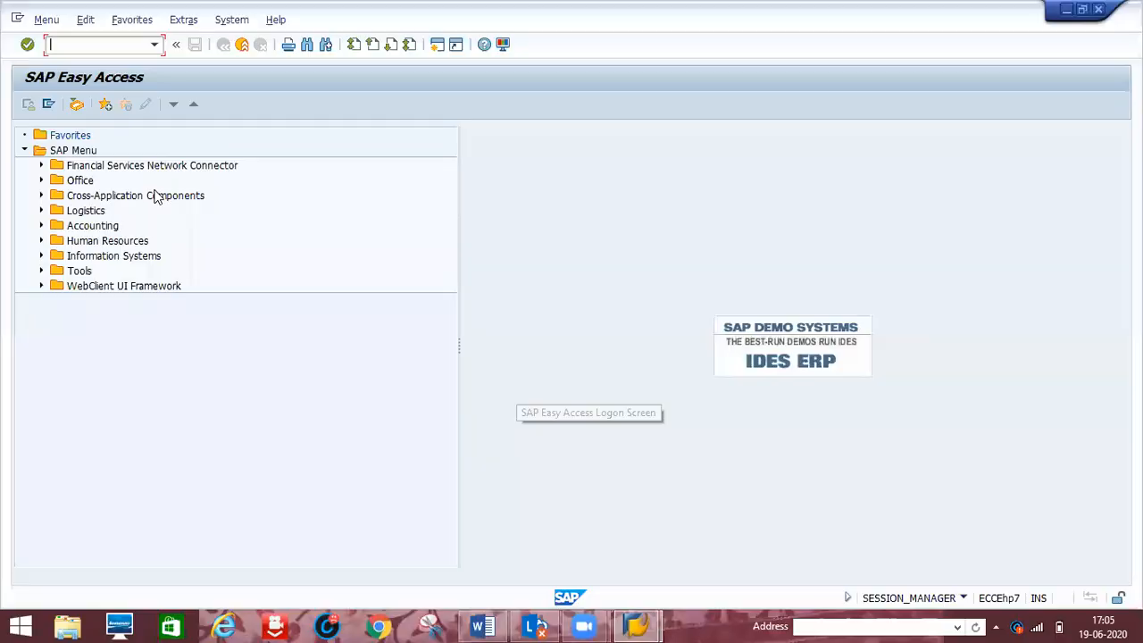
left_click(41, 212)
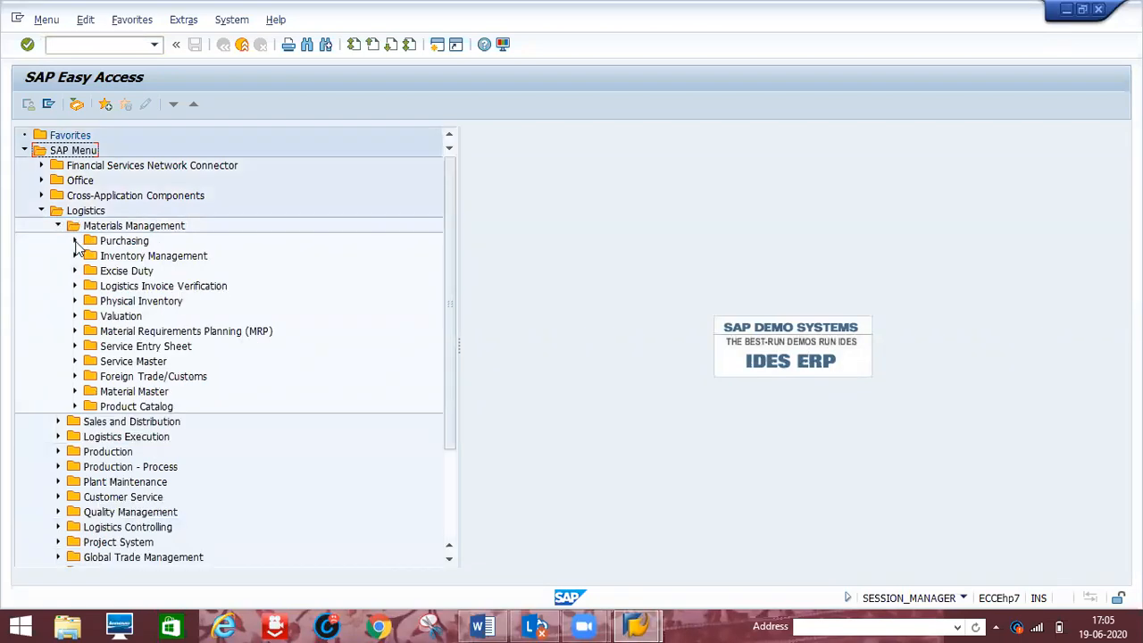
left_click(77, 241)
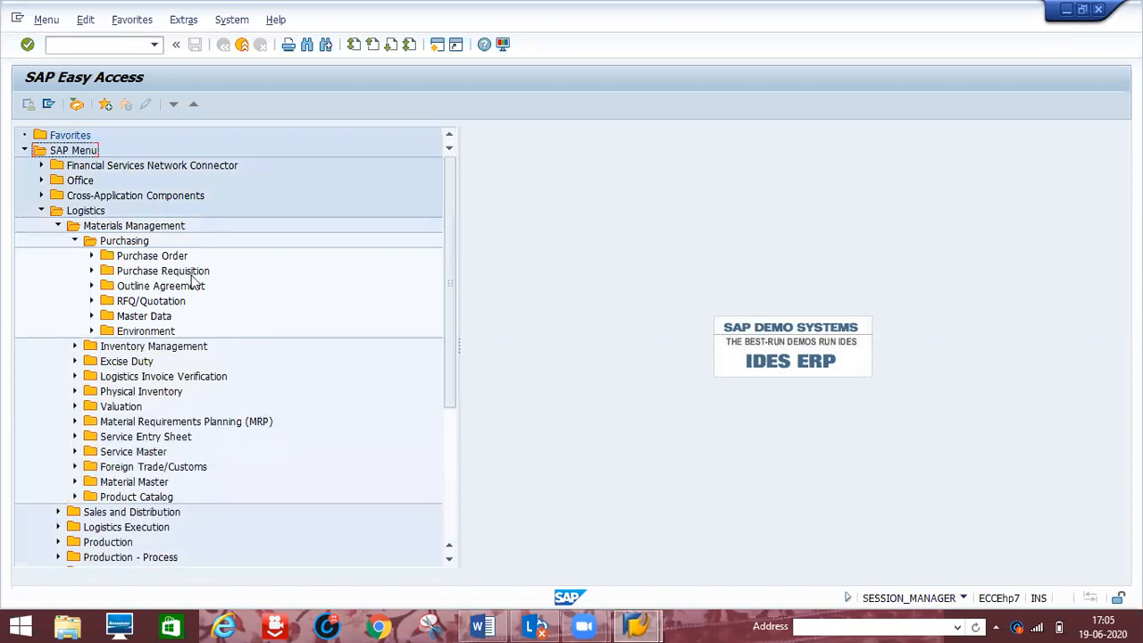
left_click(92, 269)
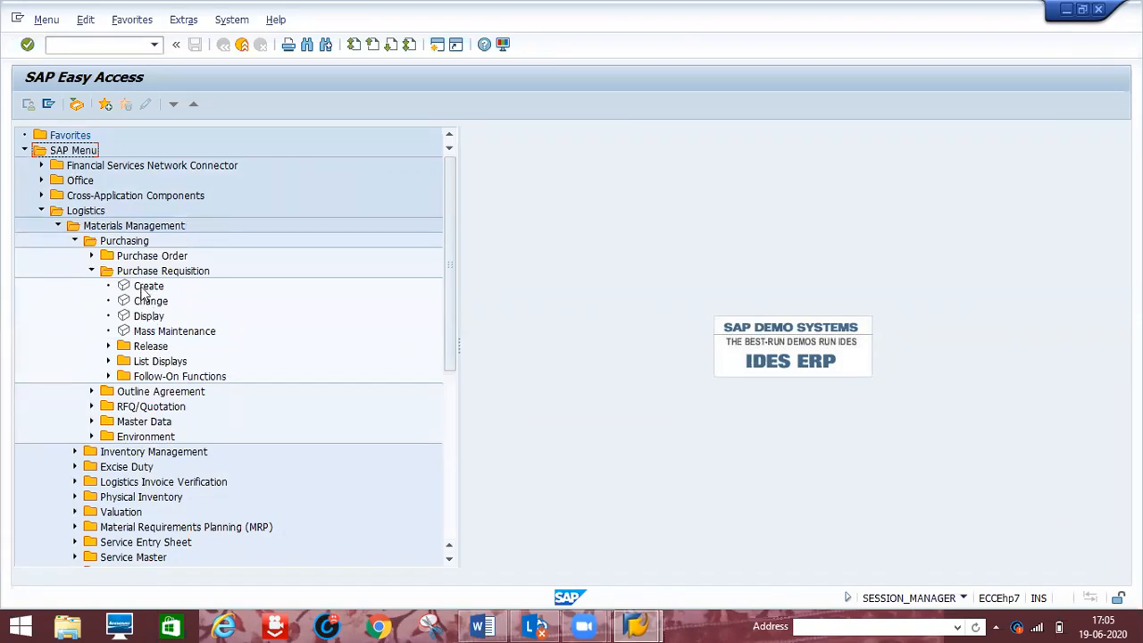
double_click(143, 287)
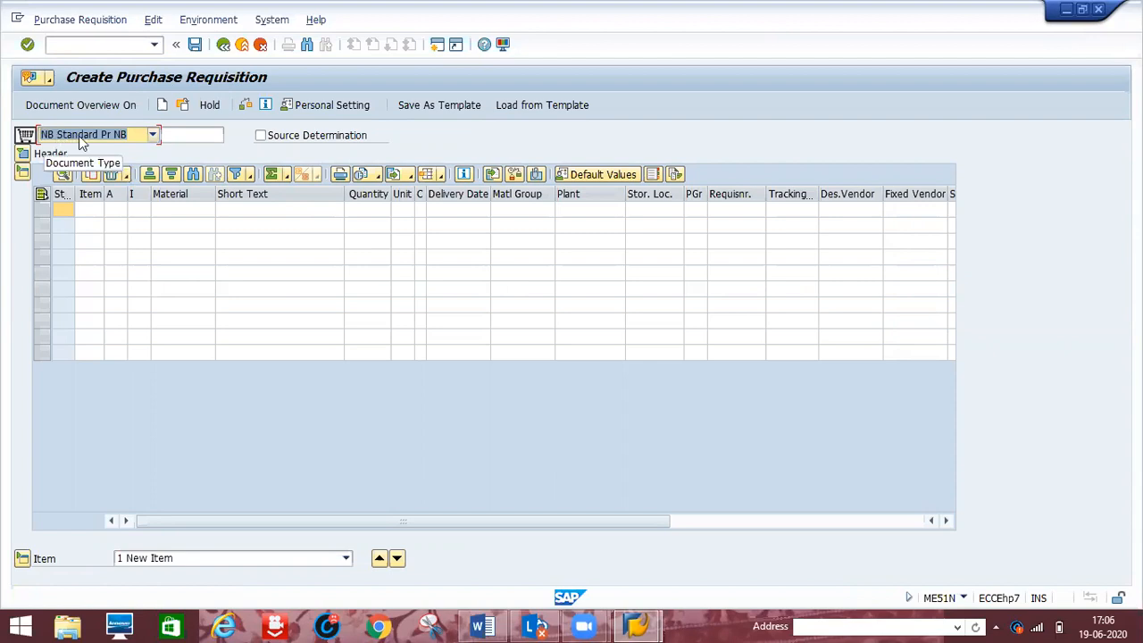
- Examine the document types available for the new purchase requisition and compare them with the Word notes, returning to SAP
left_click(154, 134)
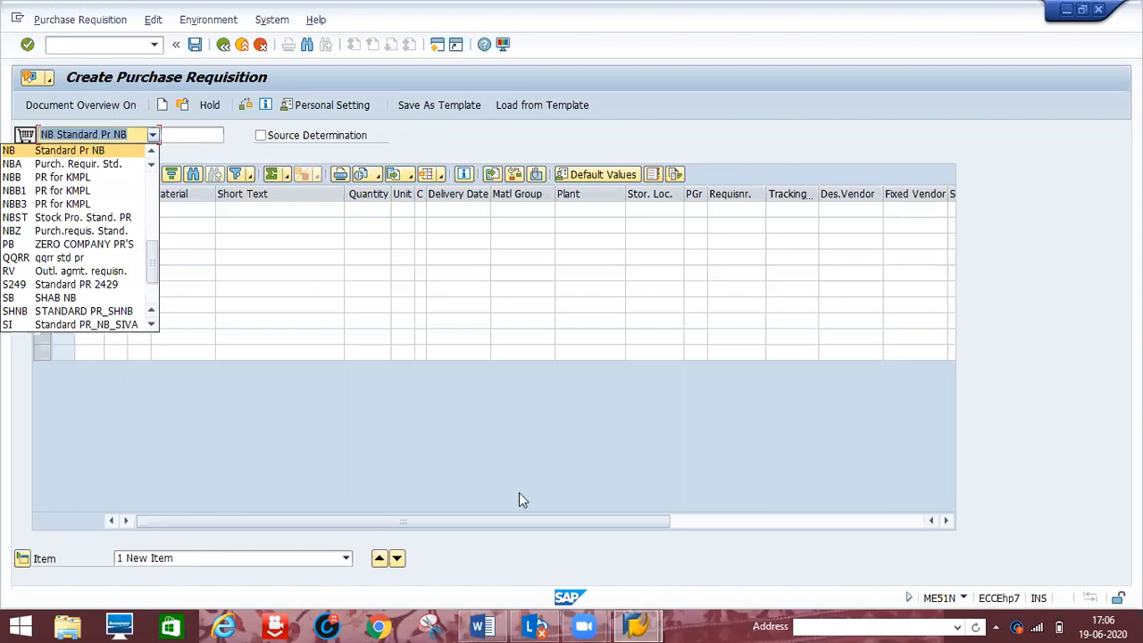
left_click(480, 625)
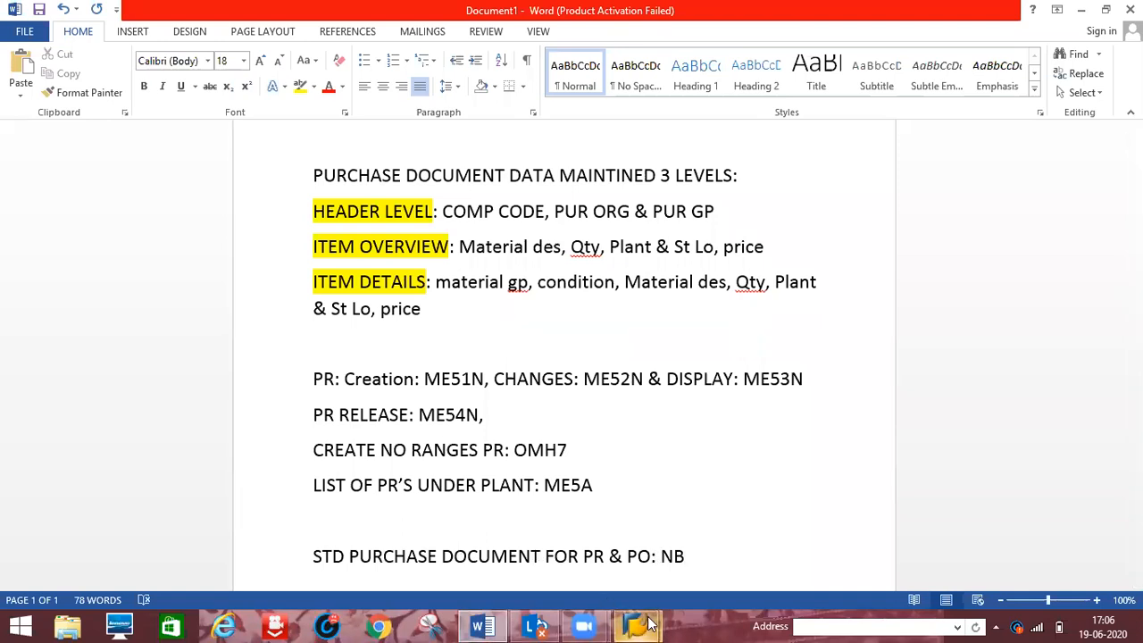
key("alt+Tab")
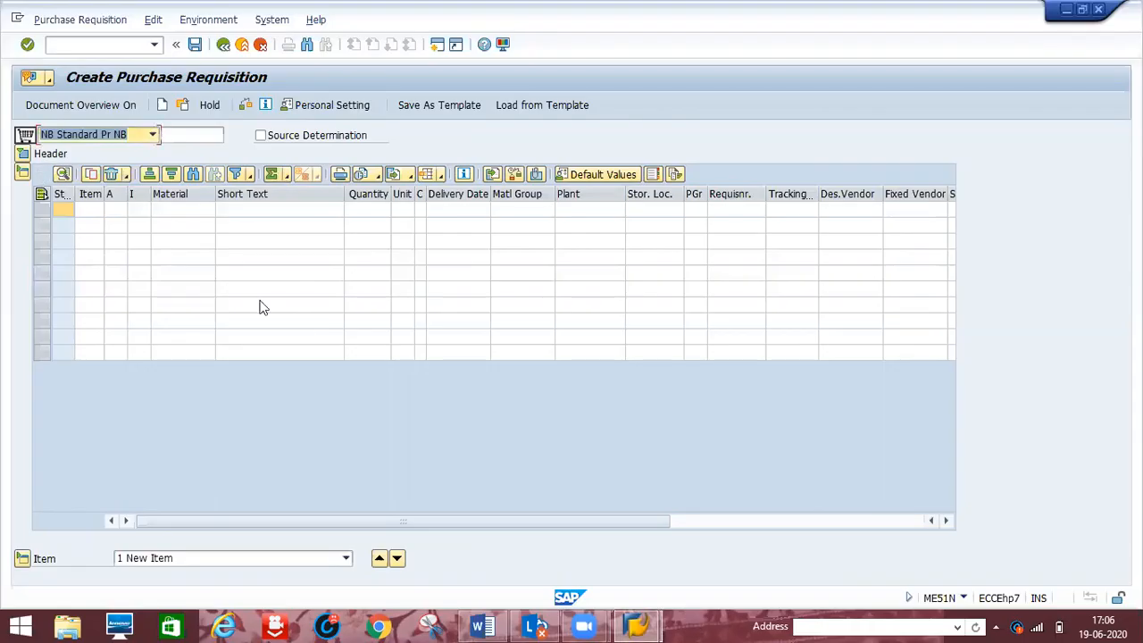
- Collapse the requisition's item overview, compare its sections with the data levels in the Word notes, and expand the header in SAP
left_click(23, 173)
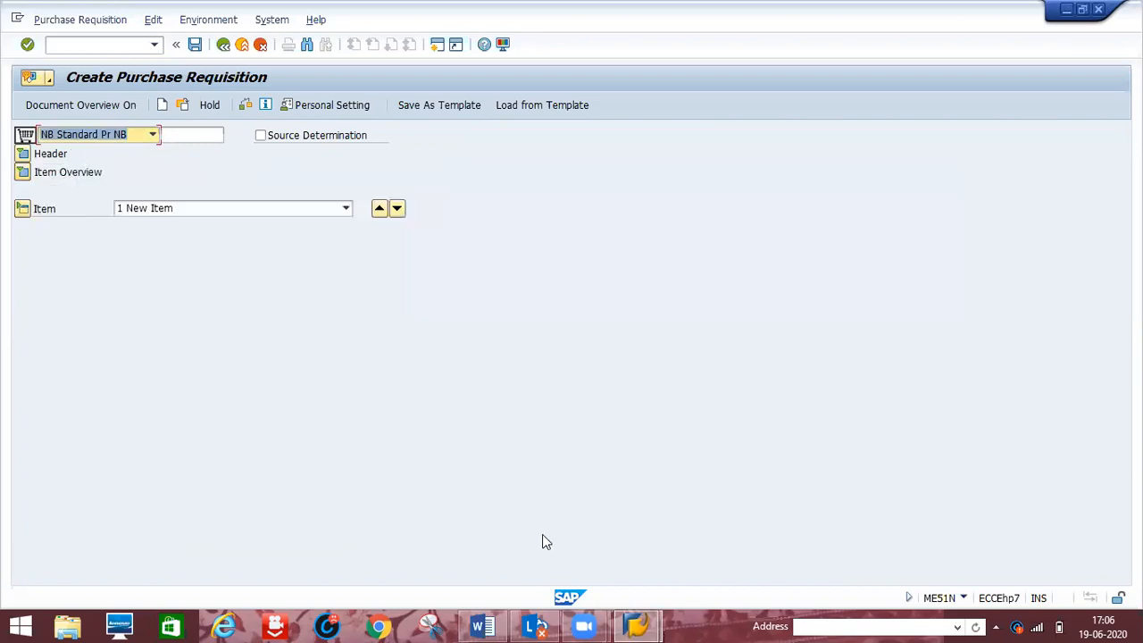
left_click(482, 625)
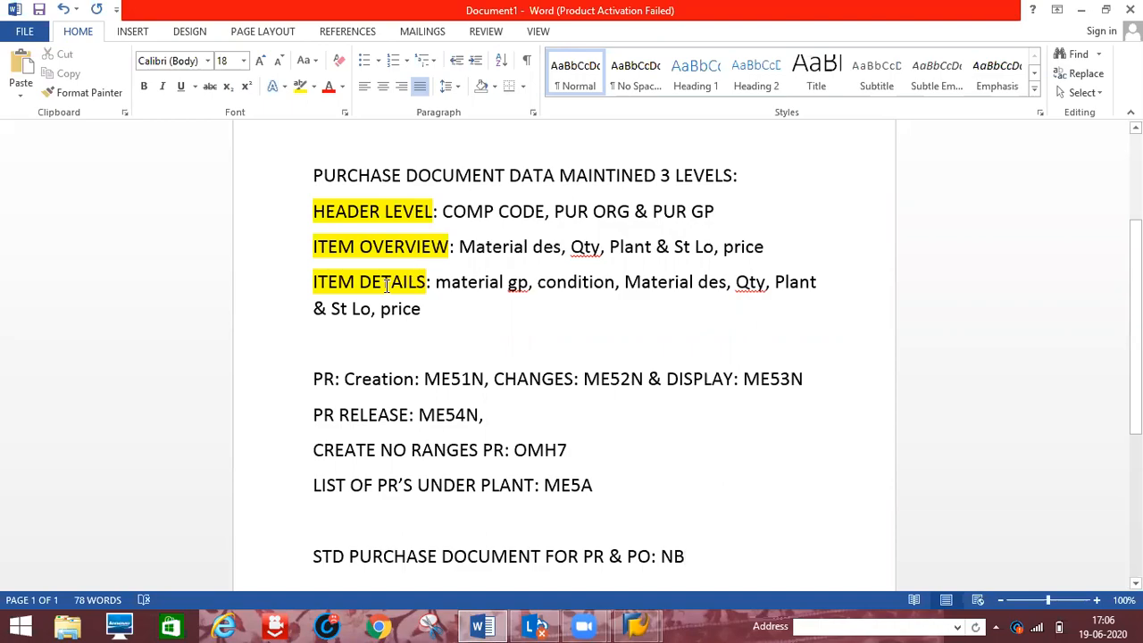
key("alt+Tab")
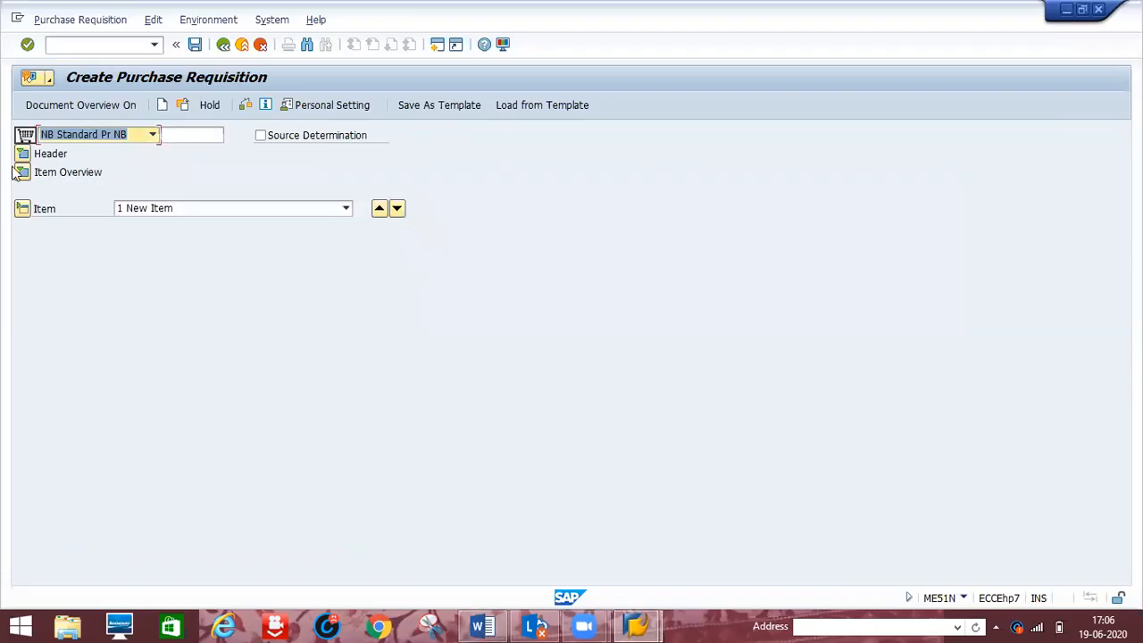
left_click(23, 157)
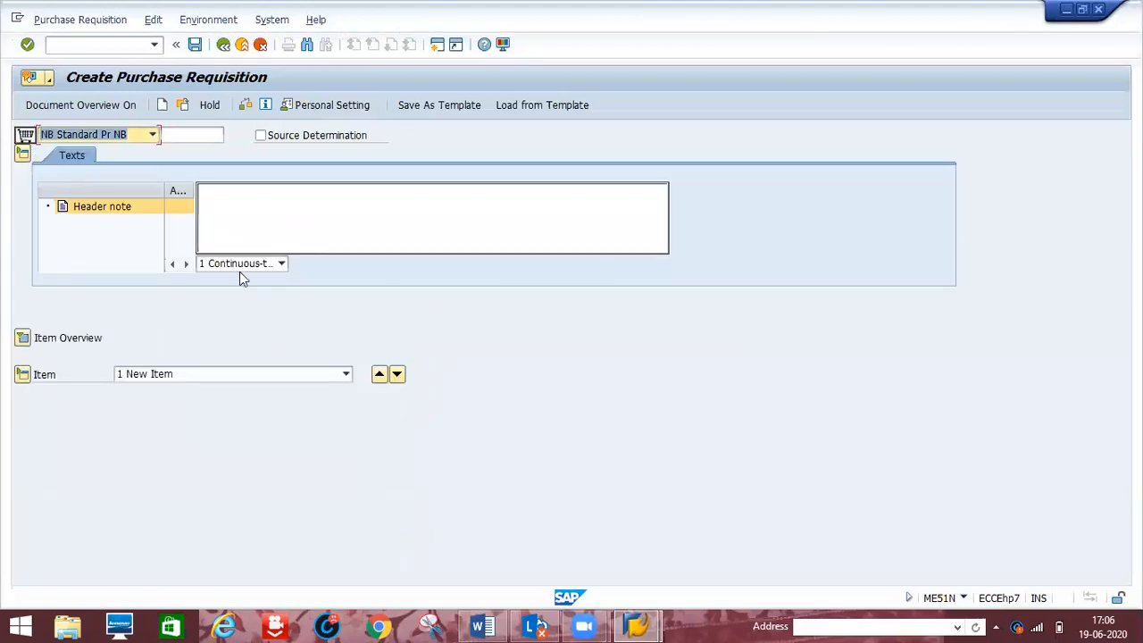
- Open a second SAP session, start transaction ME21N for a new purchase order, and expand its header showing the organizational data
left_click(436, 46)
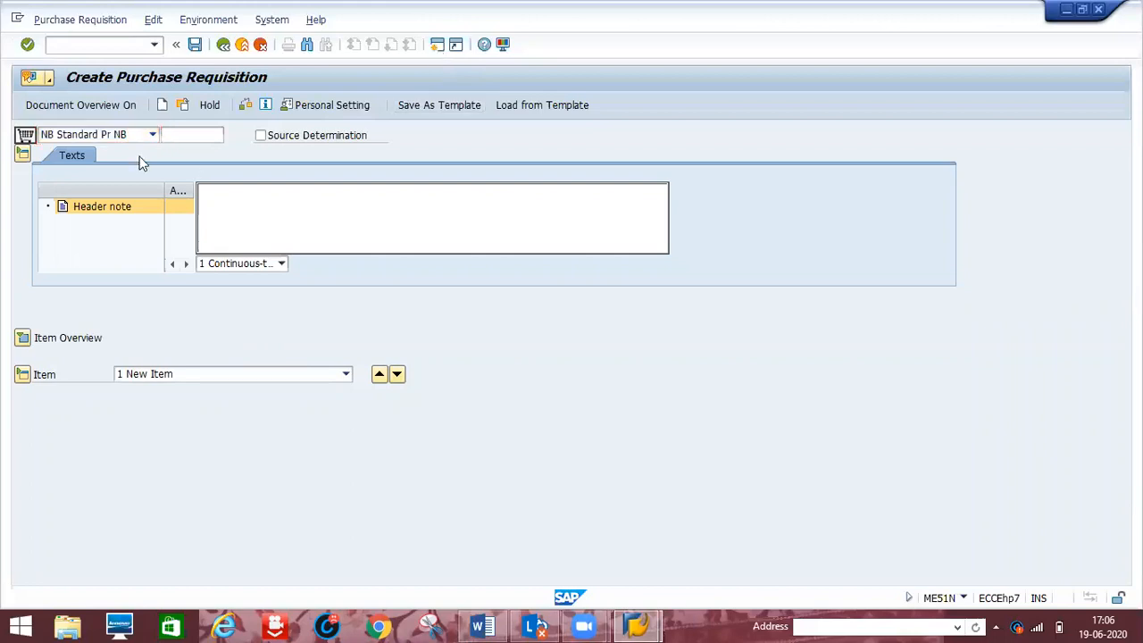
type("/nme2")
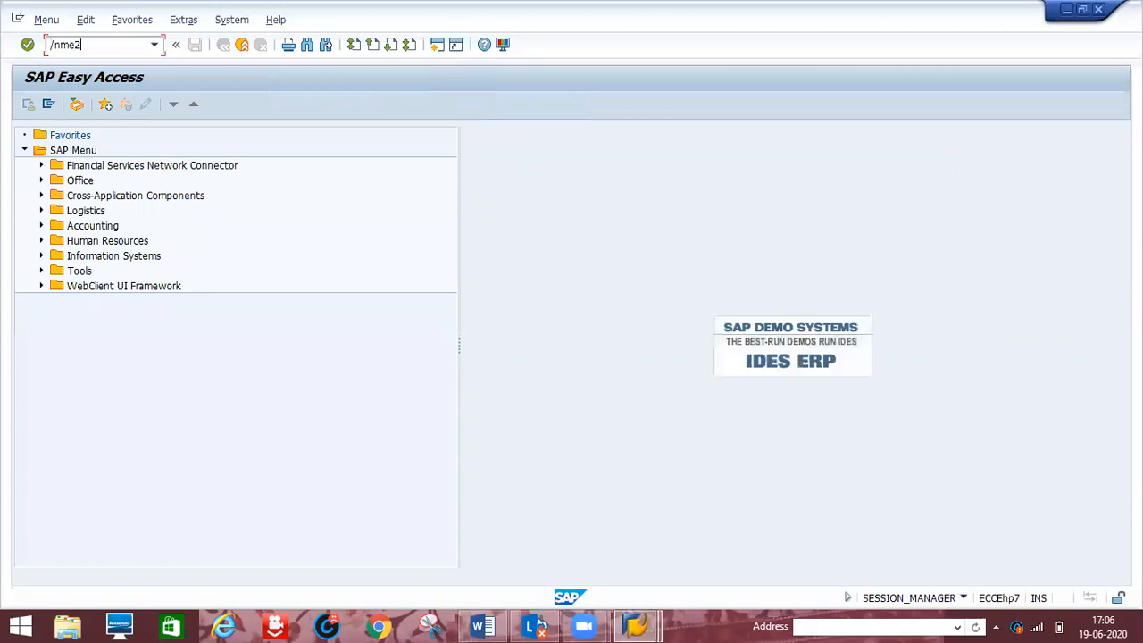
type("1n")
key("Return")
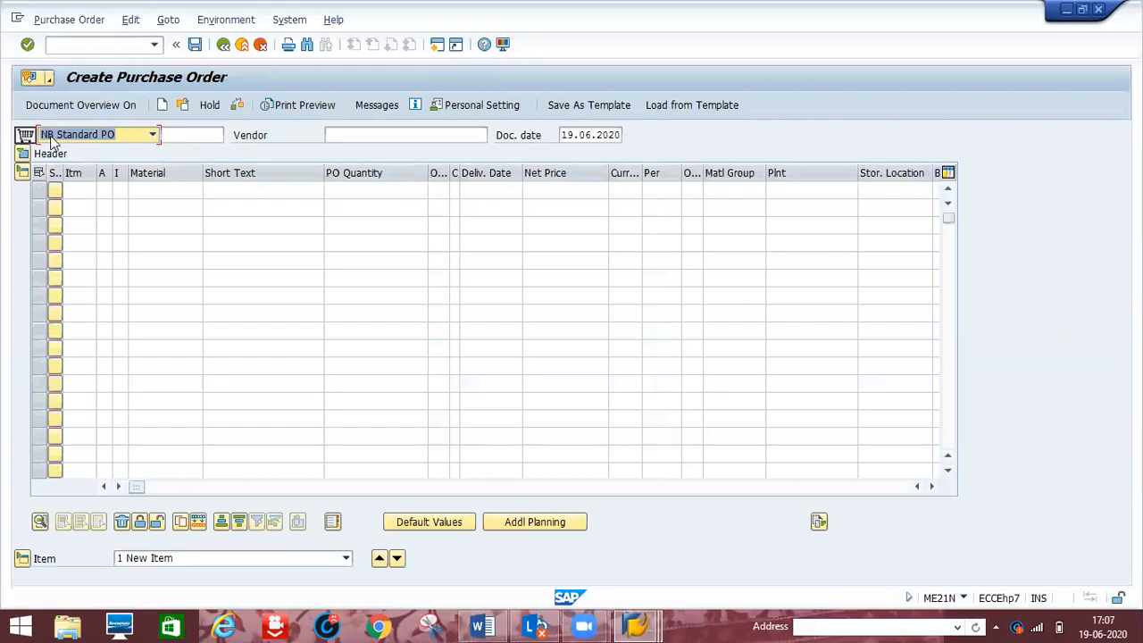
left_click(21, 175)
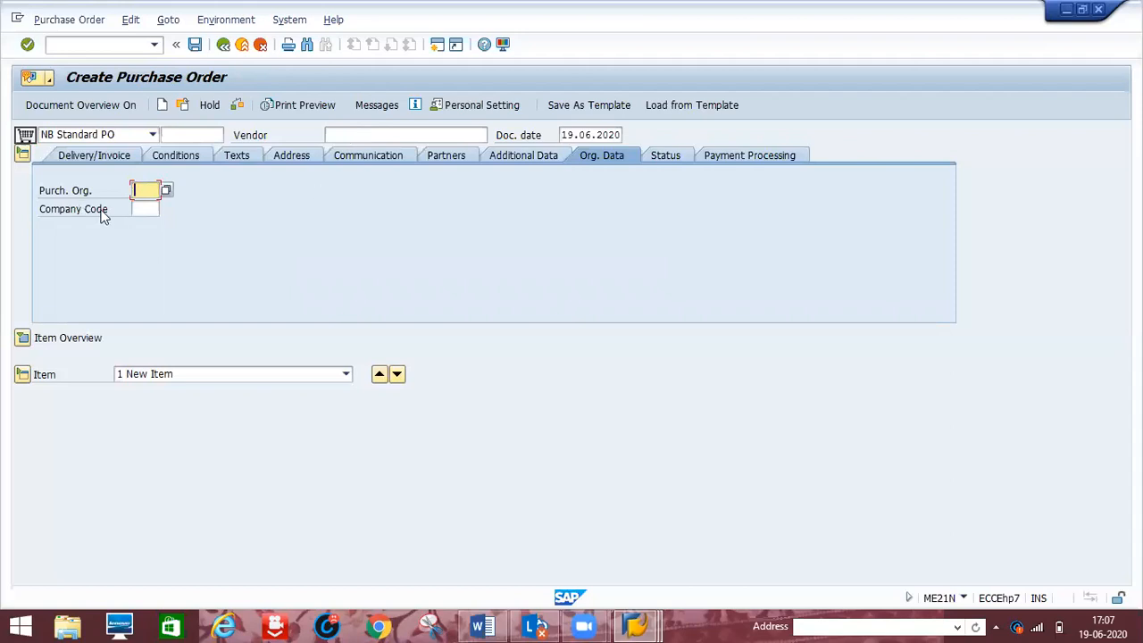
- Compare the purchase order's header fields with the header level in the Word notes, and return to the purchase requisition session in SAP
left_click(482, 626)
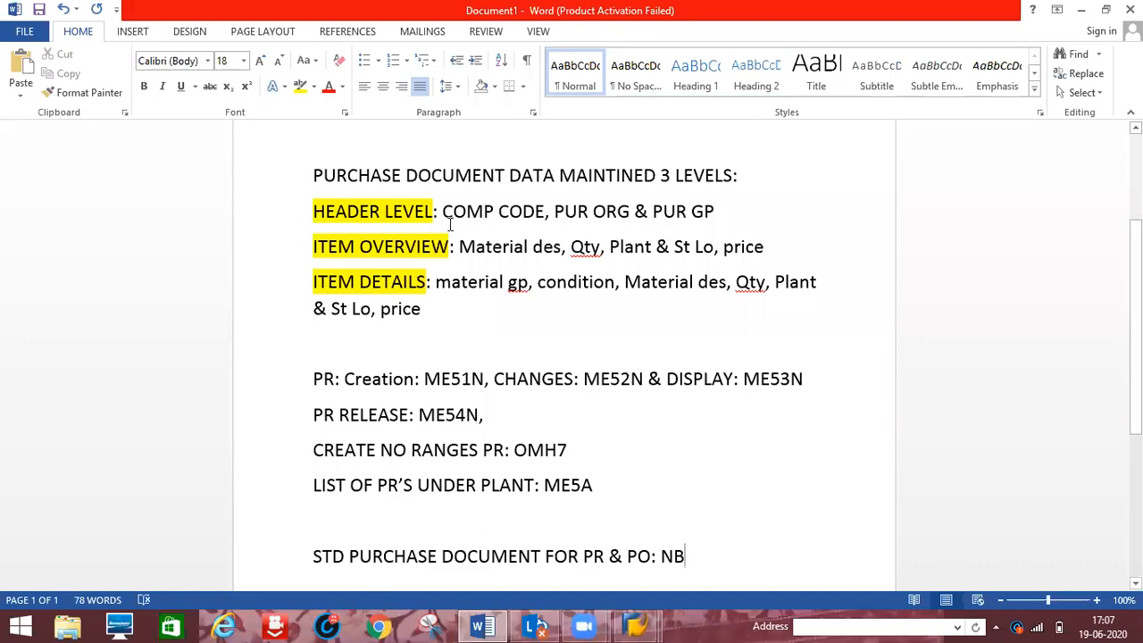
key("alt+Tab")
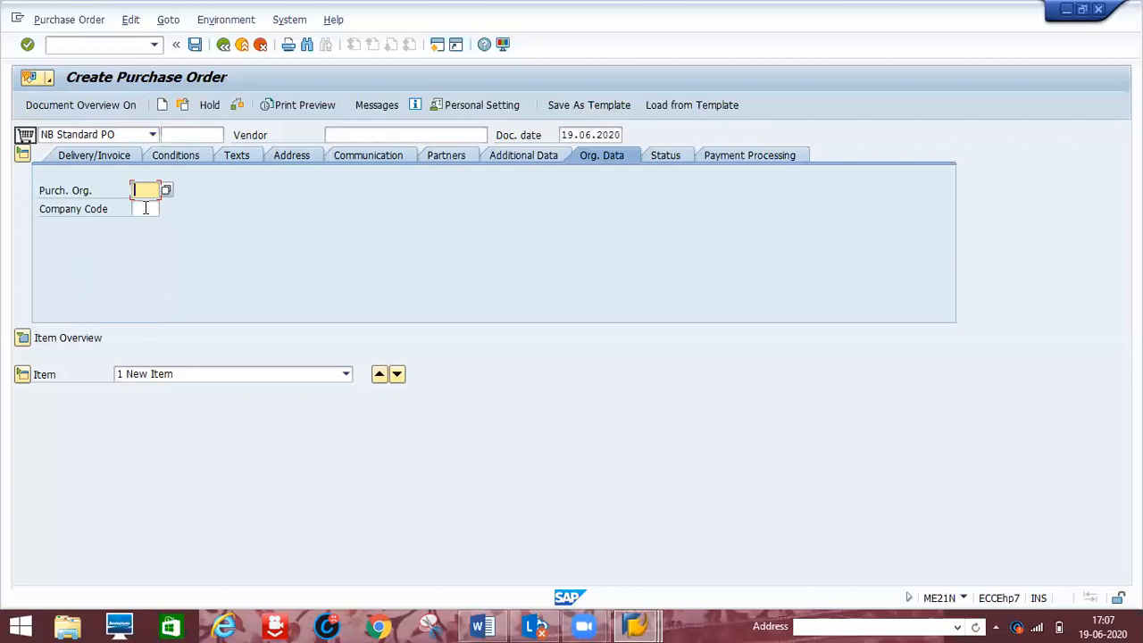
left_click(631, 625)
left_click(627, 566)
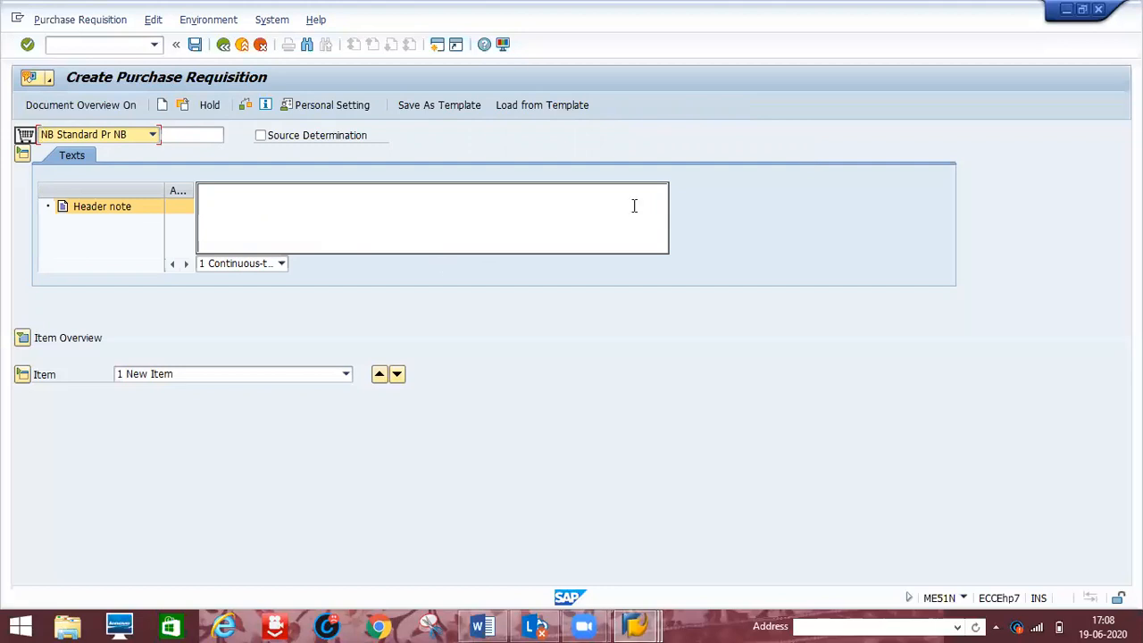
- Expand the requisition's item overview and enter the material dell laptop with quantity 5 on the first item line
left_click(22, 339)
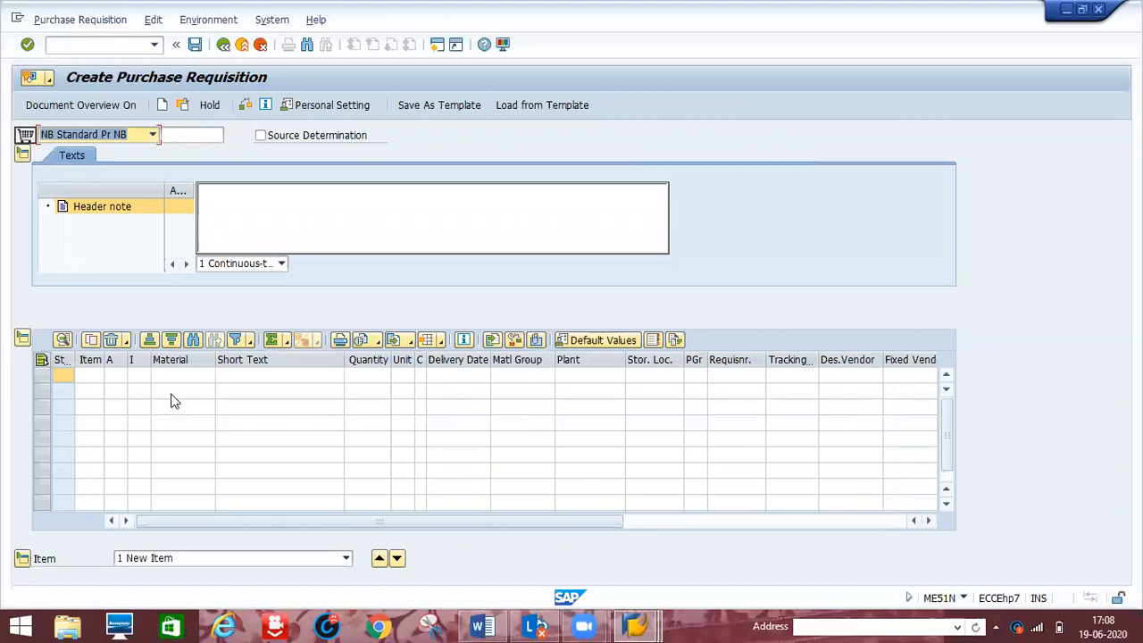
left_click(175, 380)
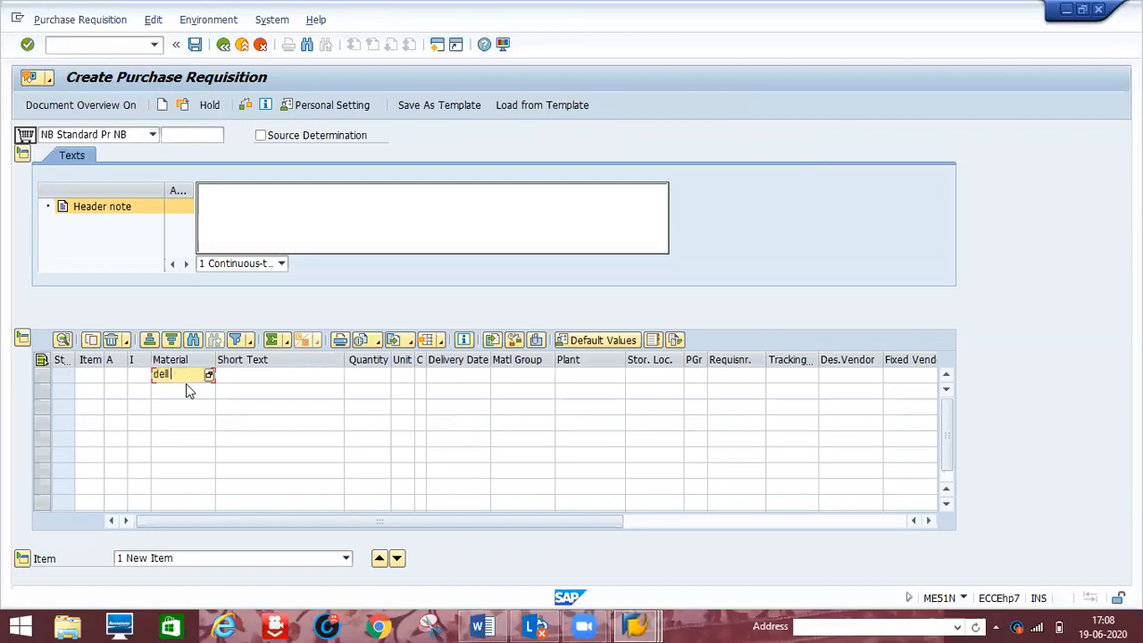
type("lapto")
key("Tab")
key("Tab")
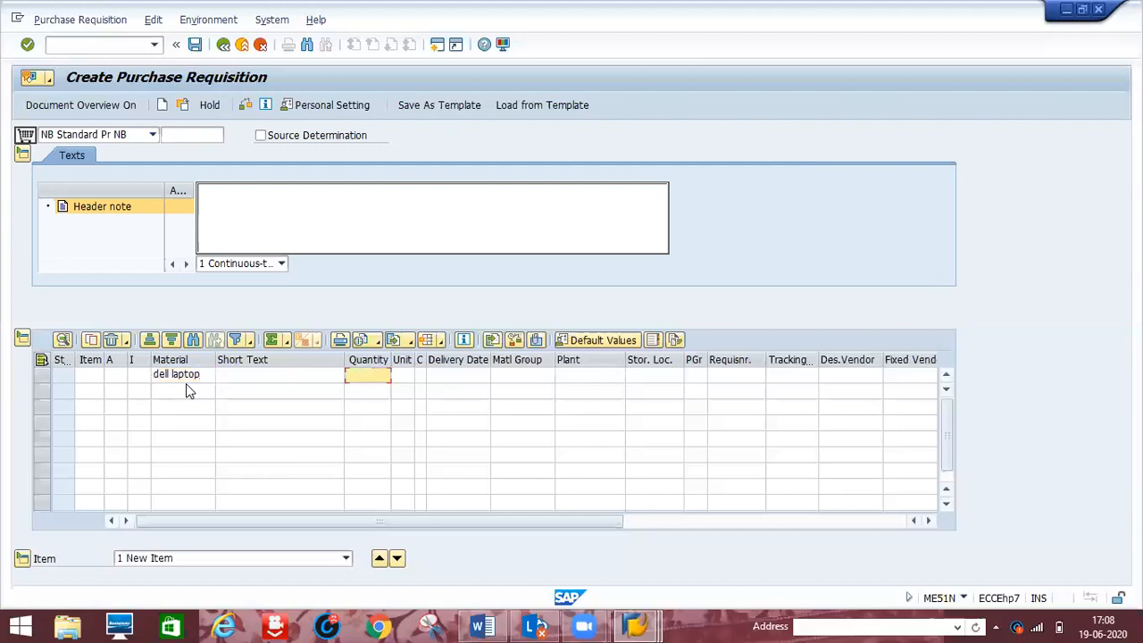
type("5")
key("Tab")
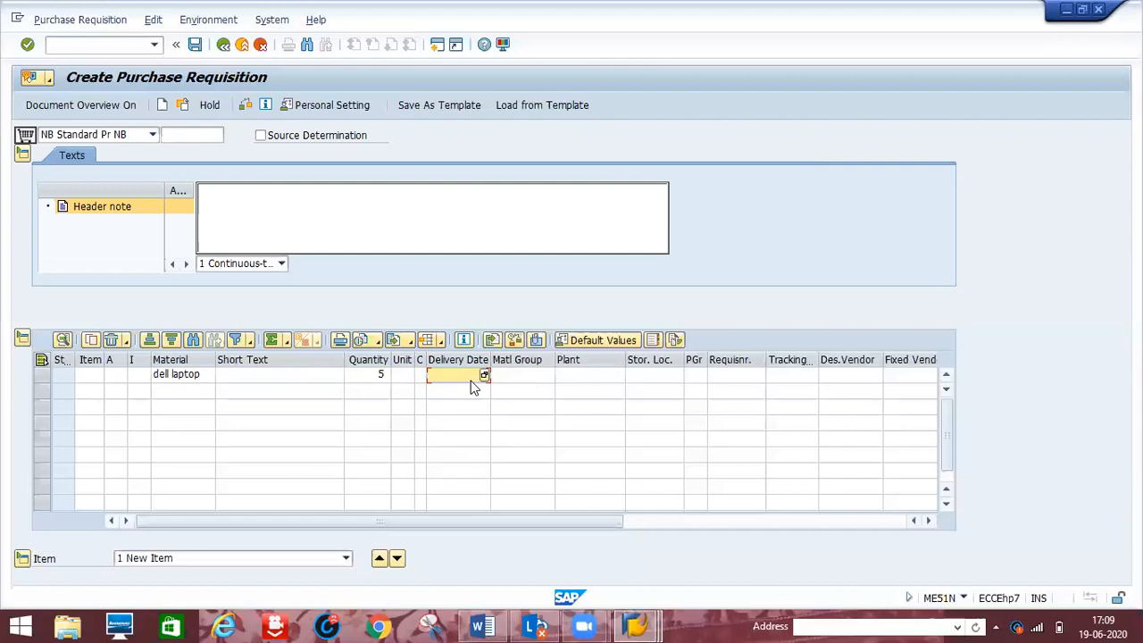
- Enter delivery date 3006202, plant d1p1 and storage location d1s1 for the dell laptop, check the Word notes, and return to SAP
type("3006202")
key("Tab")
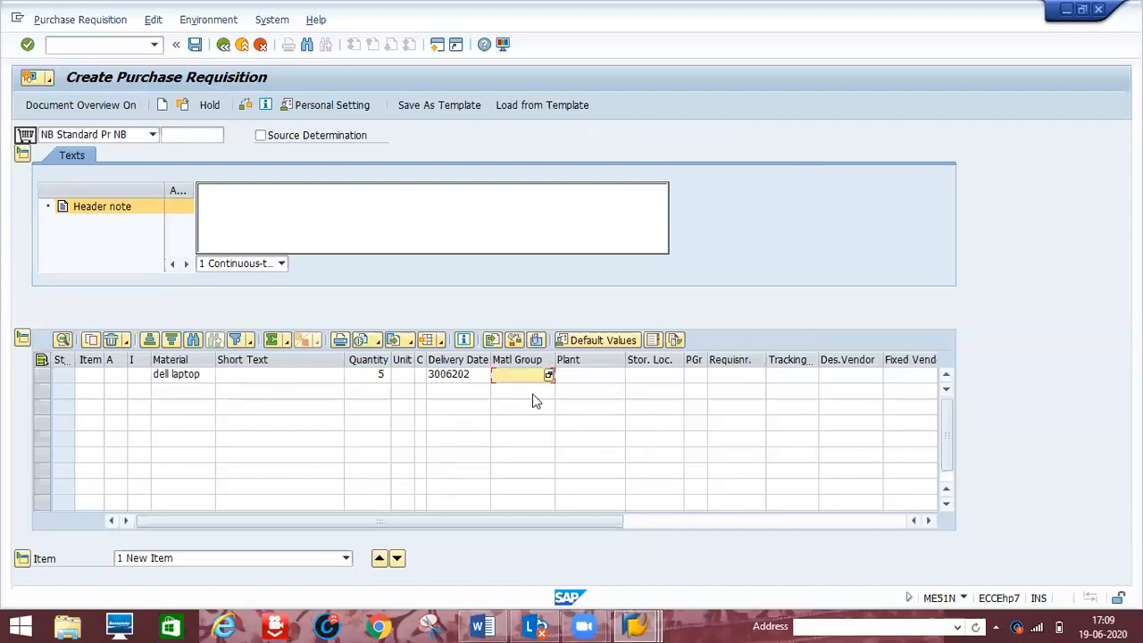
left_click(576, 375)
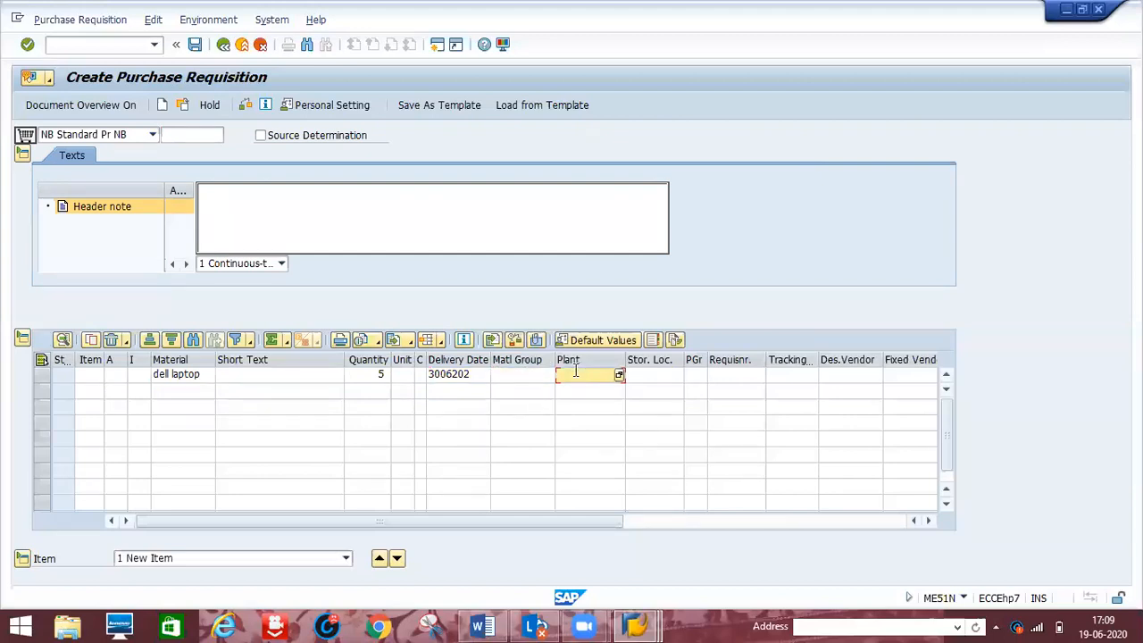
type("d1p")
key("Tab")
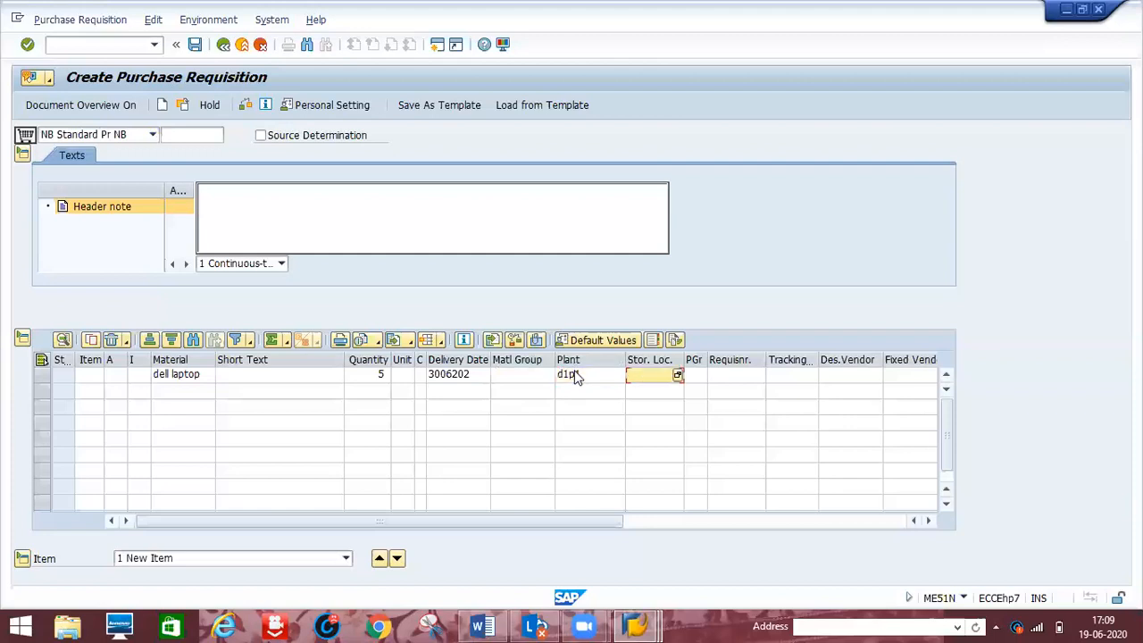
type("d1s1")
left_click(482, 625)
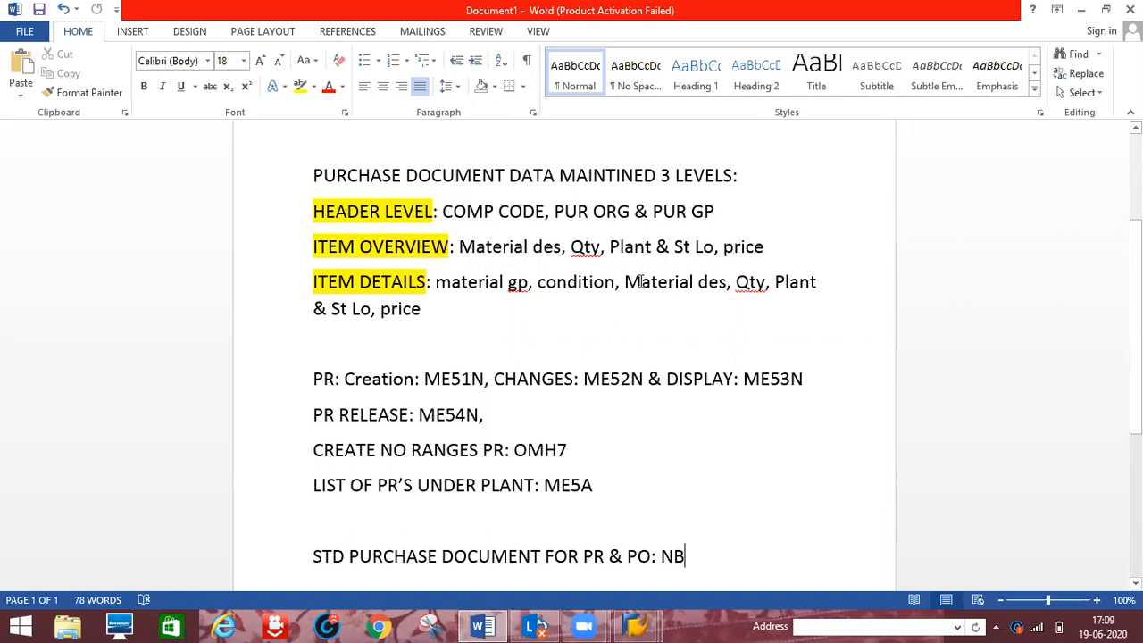
key("alt+Tab")
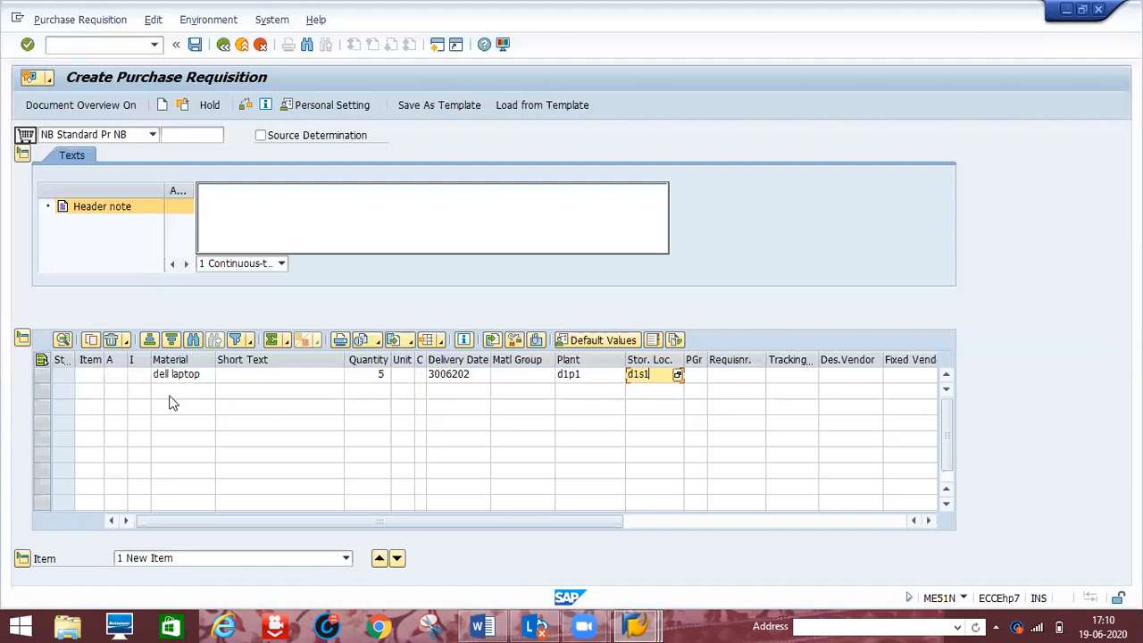
- Look up the materials of plant d1p1 for the second item line and choose D123 CPU
left_click(211, 394)
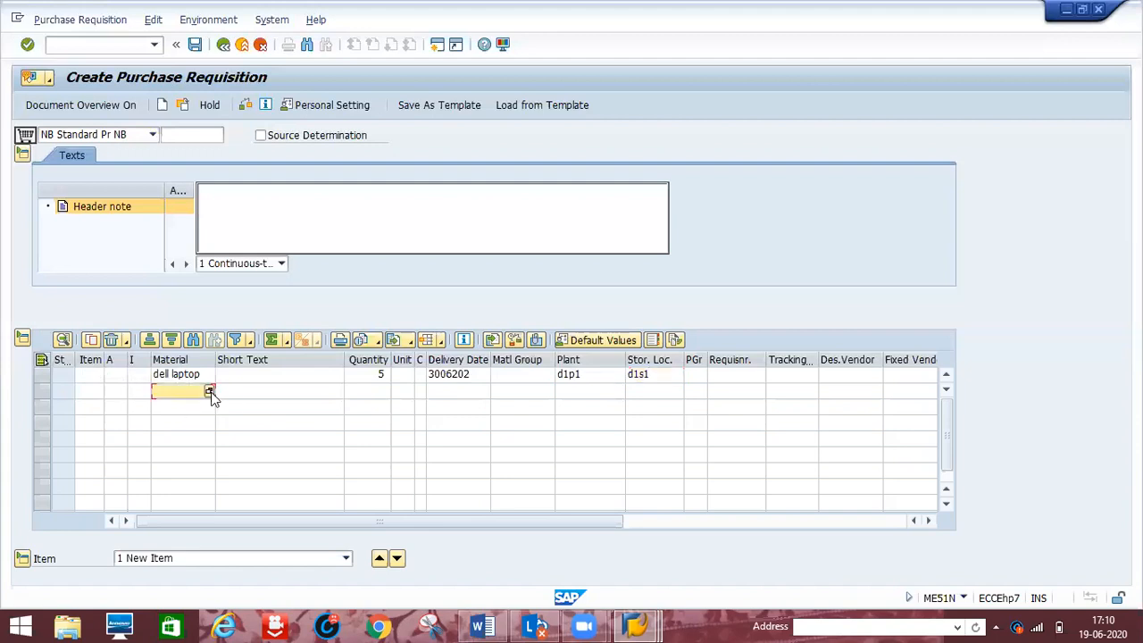
left_click(209, 392)
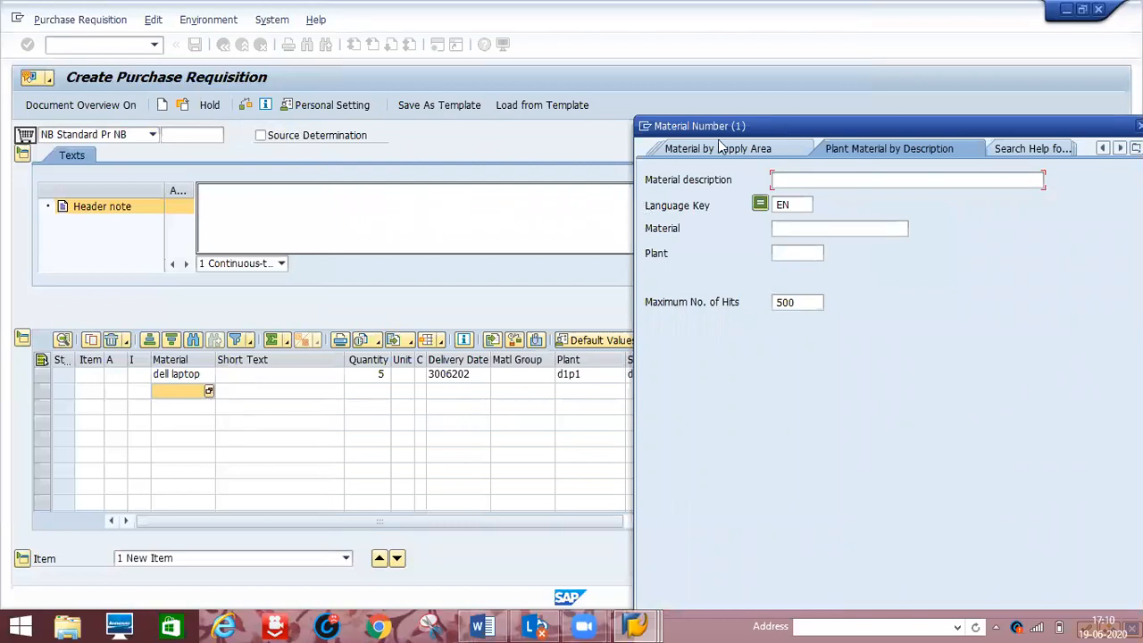
left_click_drag(776, 130, 571, 117)
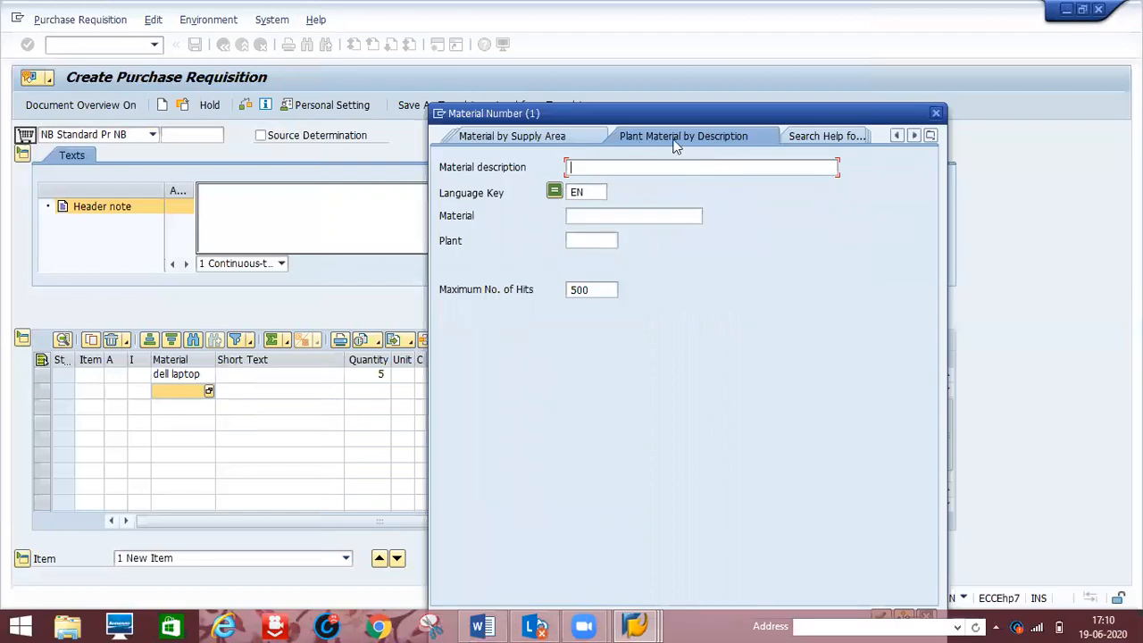
left_click(584, 241)
type("d1")
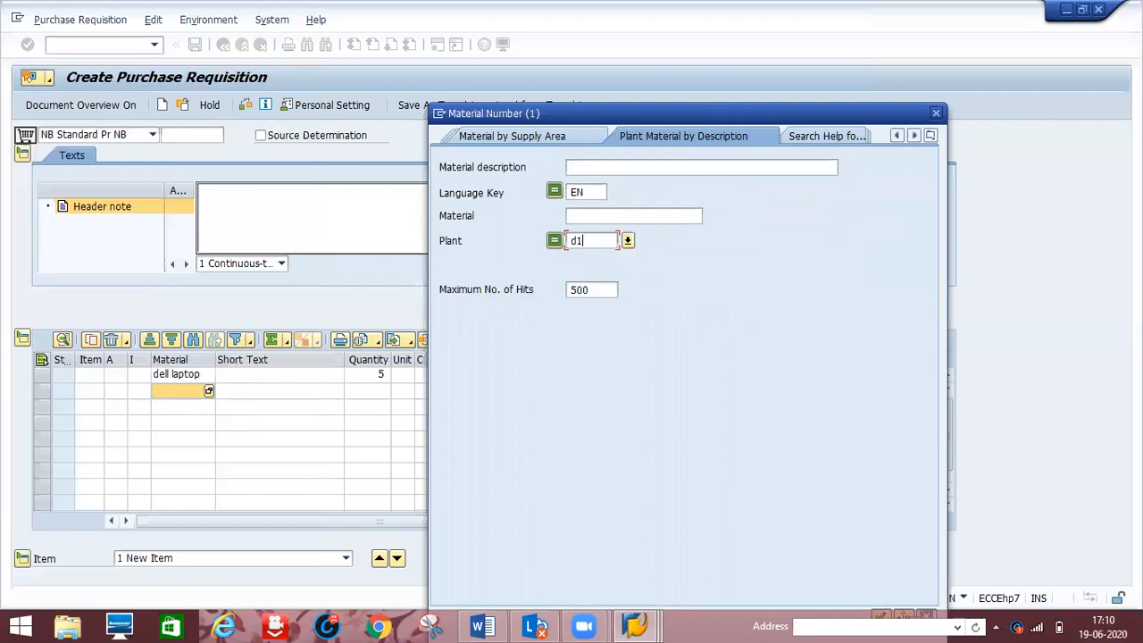
type("p1")
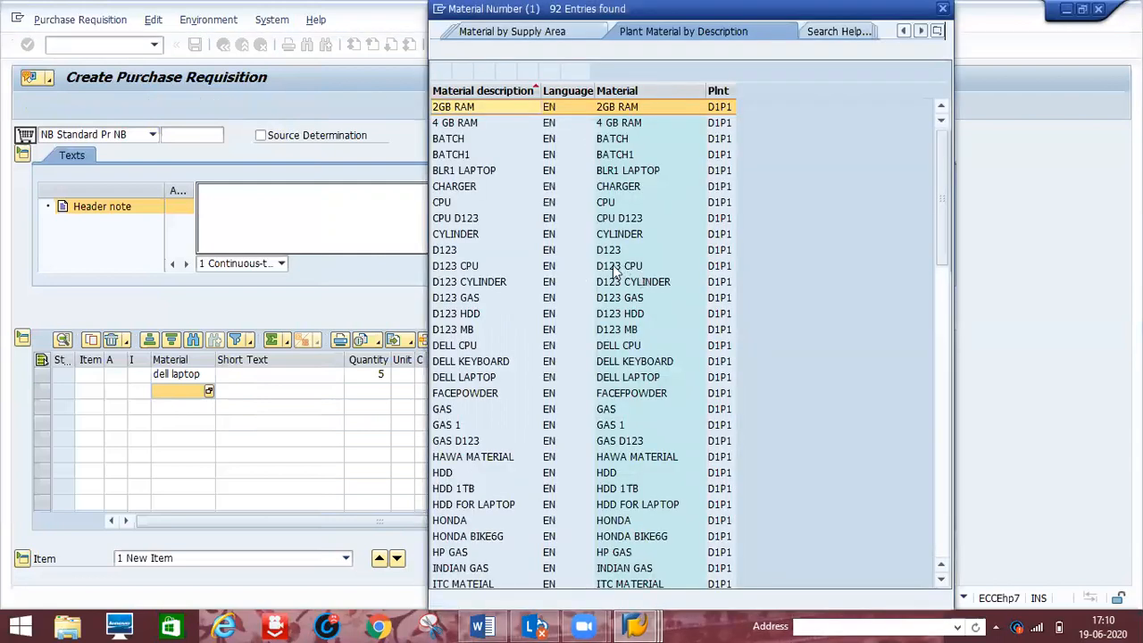
key("Escape")
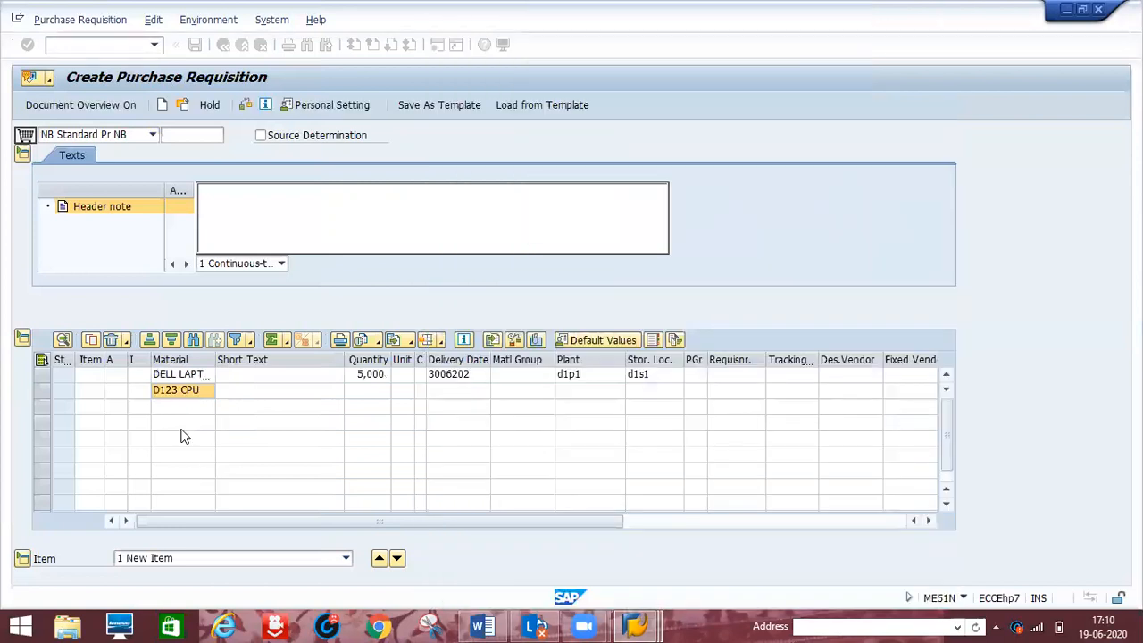
- Enter quantity 4 and delivery date 30062020 for the D123 CPU item
type("4")
key("Tab")
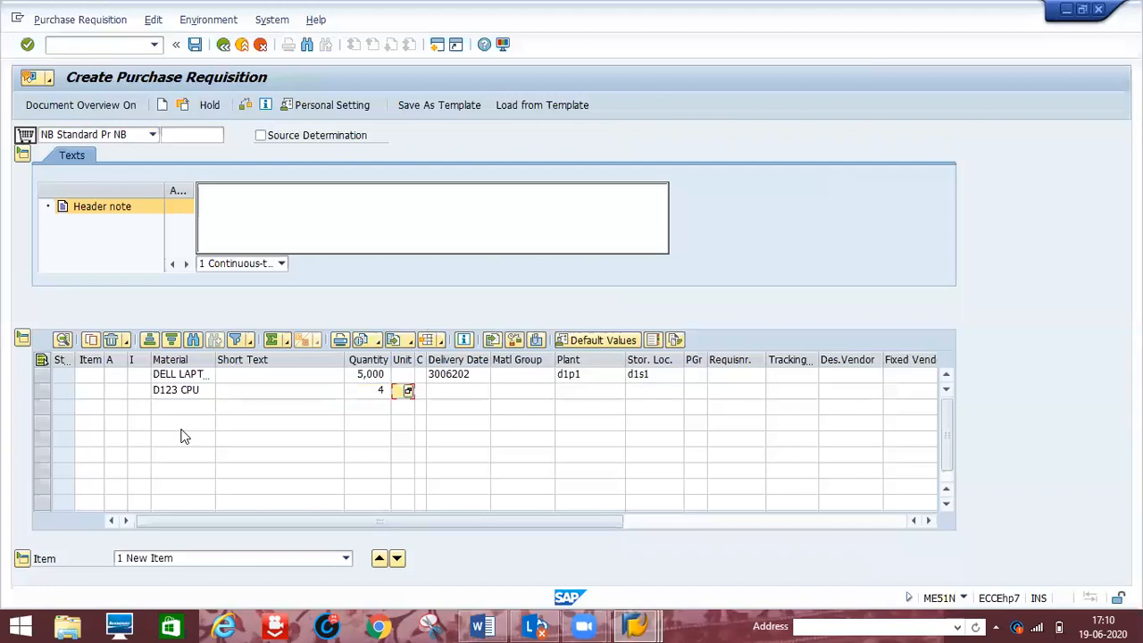
key("Tab")
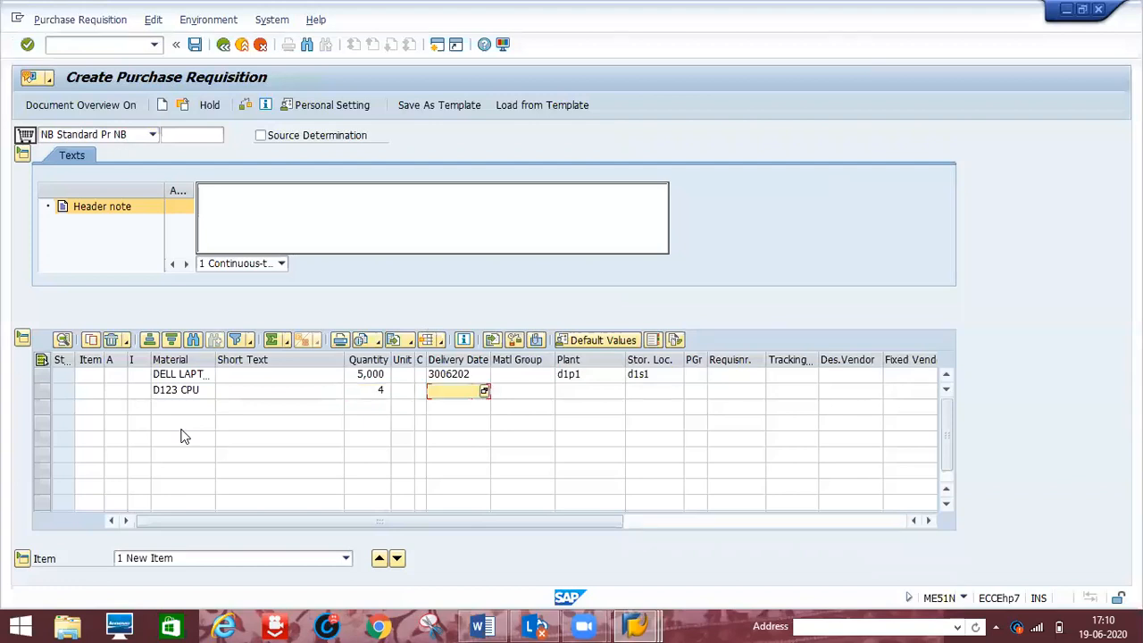
type("3060")
type("62020")
key("BackSpace")
key("BackSpace")
key("BackSpace")
key("BackSpace")
key("BackSpace")
key("BackSpace")
key("BackSpace")
key("BackSpace")
key("BackSpace")
type("30062020")
- Correct the dell laptop item's delivery date to 30062020
key("Up")
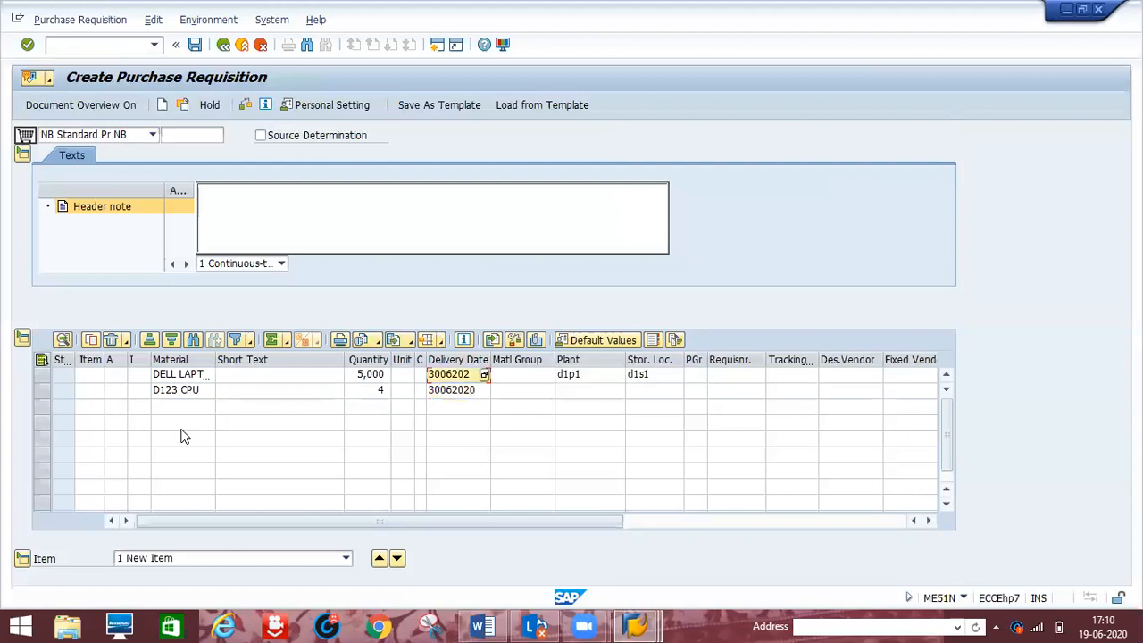
type("30062020")
key("Tab")
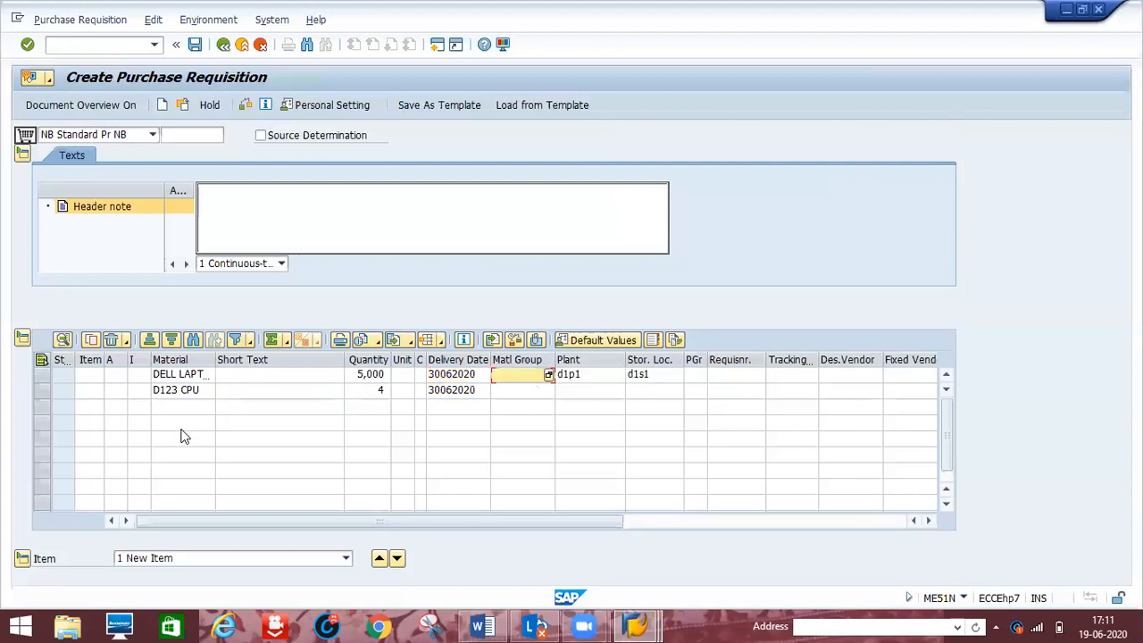
- Enter plant d1p1 and storage location d1s1 for the D123 CPU item, and have SAP check both requisition items
key("Return")
type("d1p")
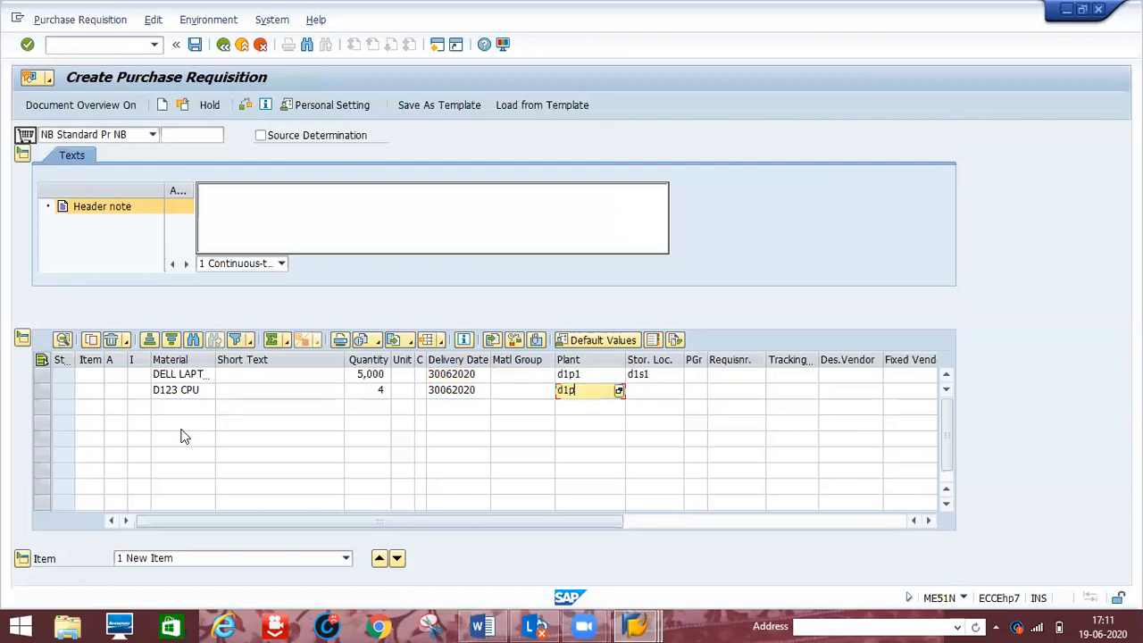
type("1")
key("Tab")
type("d1s1")
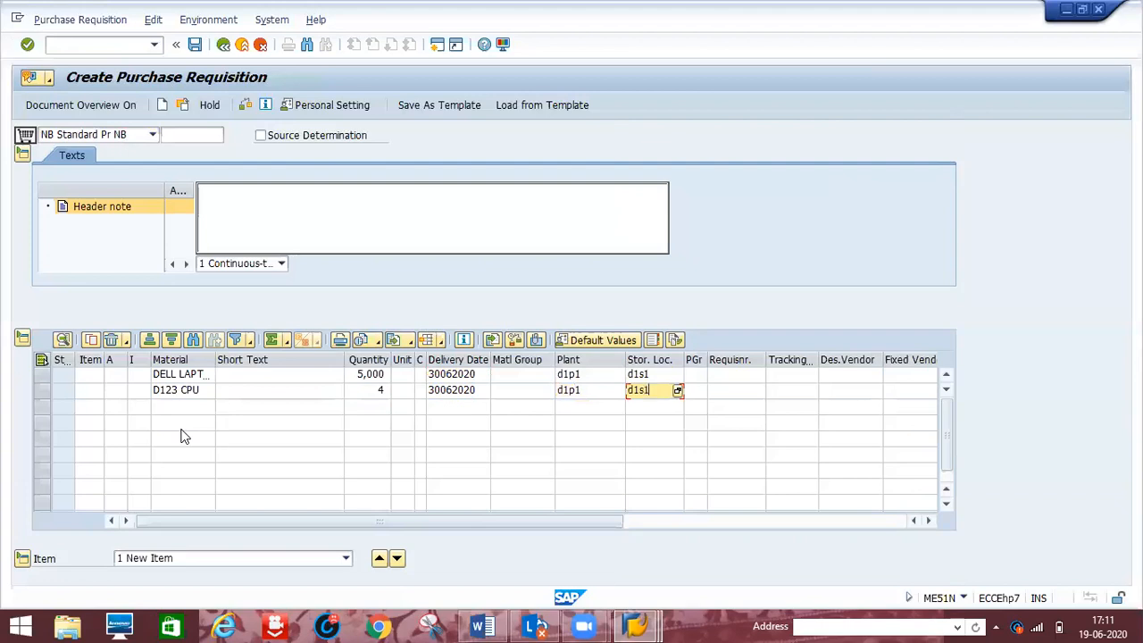
key("Return")
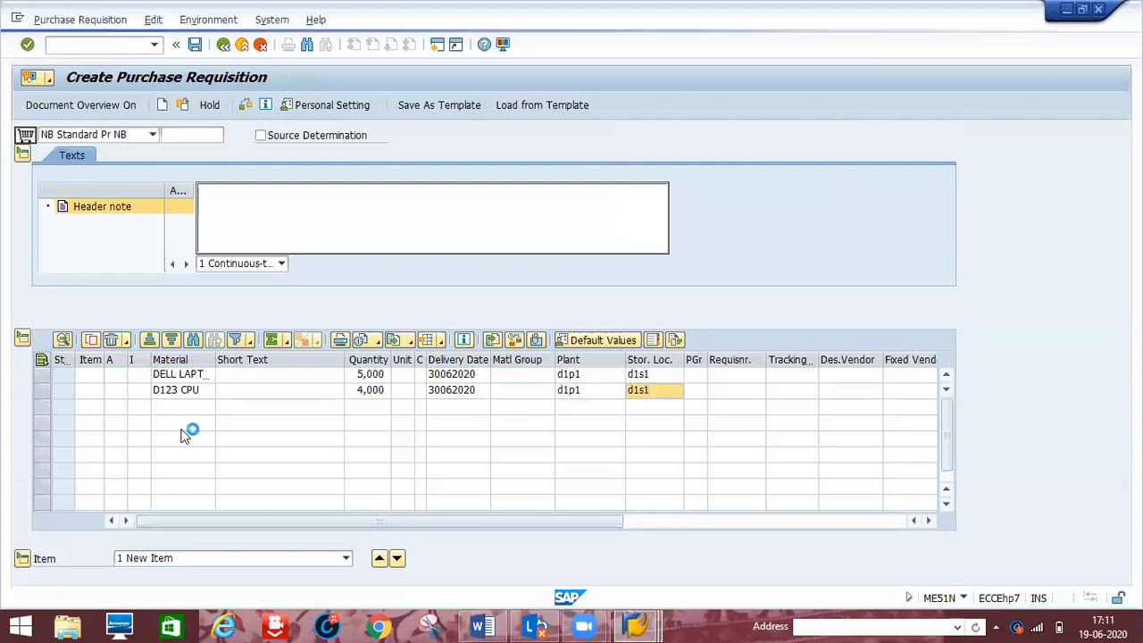
key("Return")
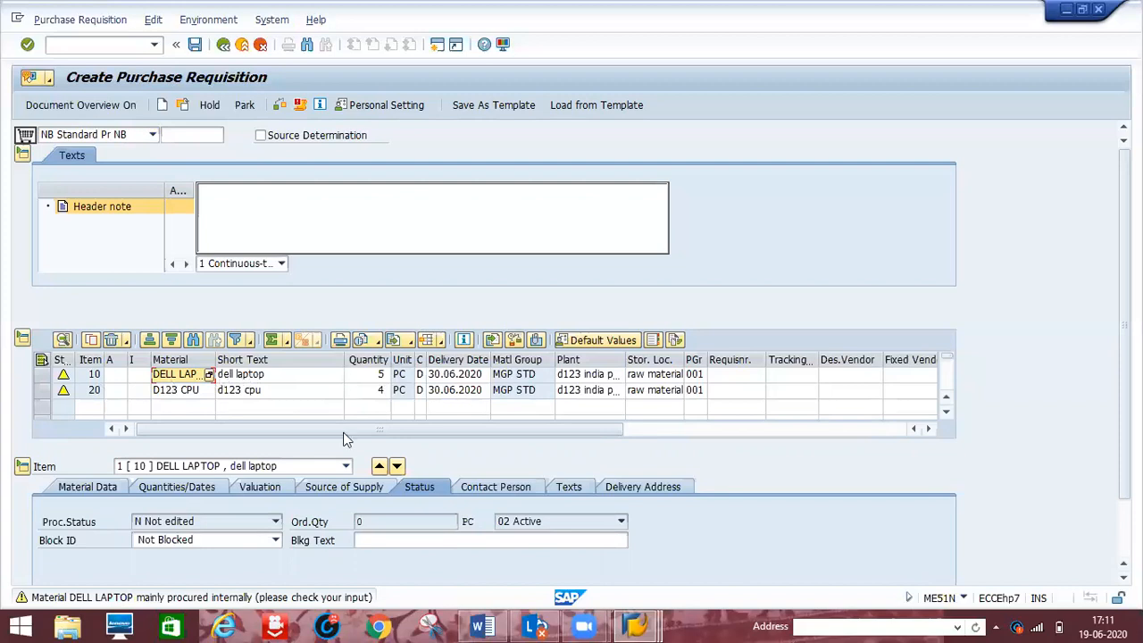
- Examine the material data and the quantities and dates in the dell laptop item's details
left_click(83, 489)
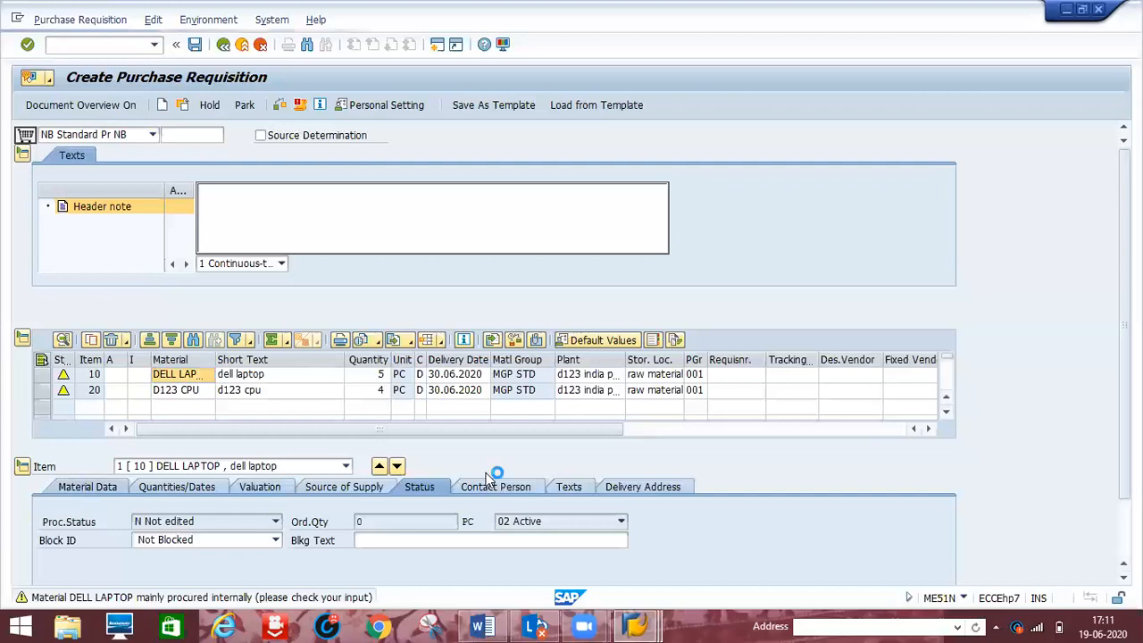
left_click(83, 488)
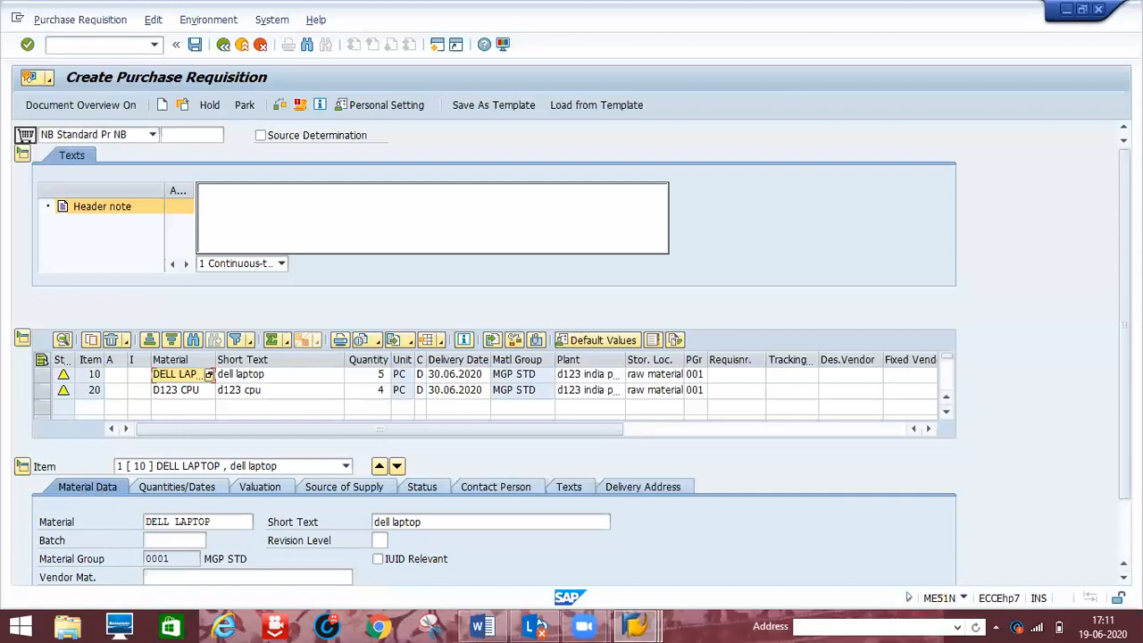
scroll(157, 429, "down", 2)
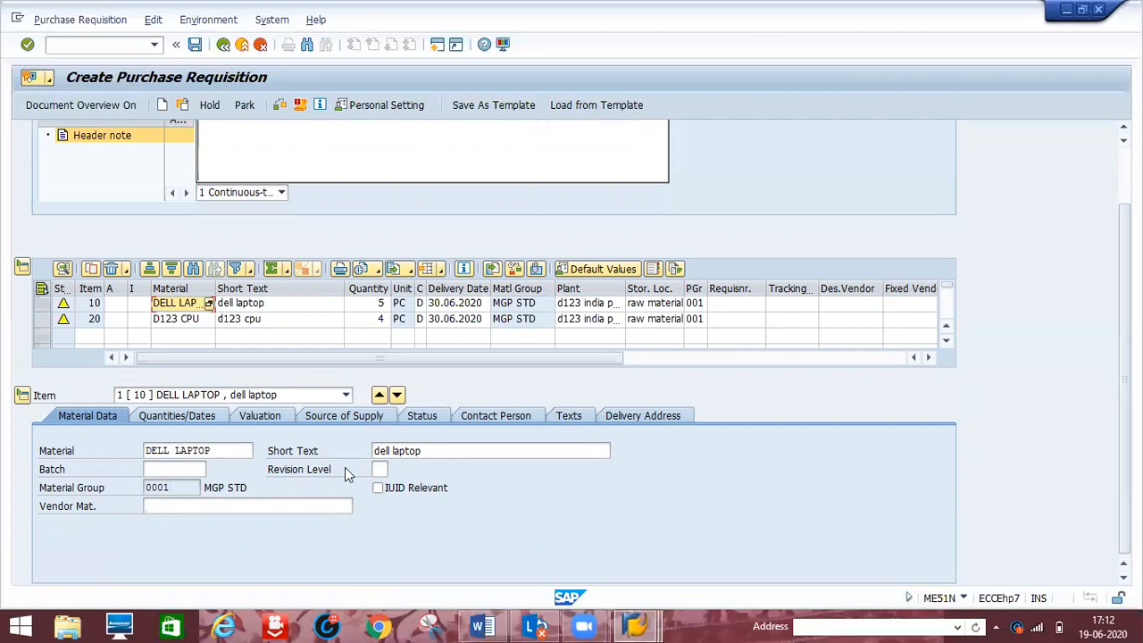
left_click(174, 415)
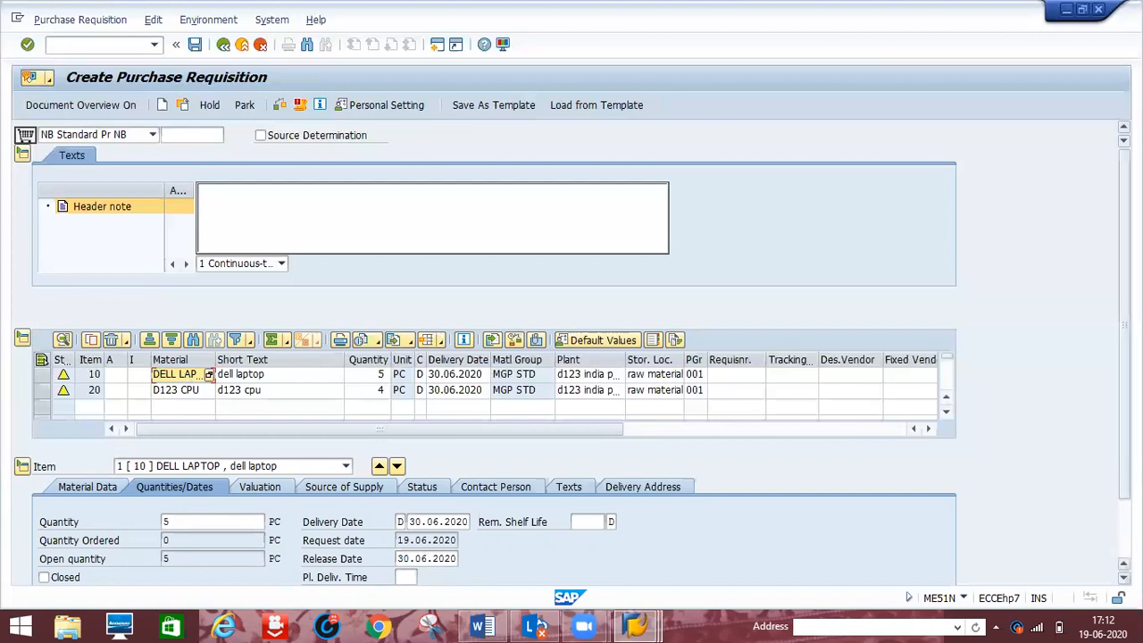
scroll(571, 357, "down", 2)
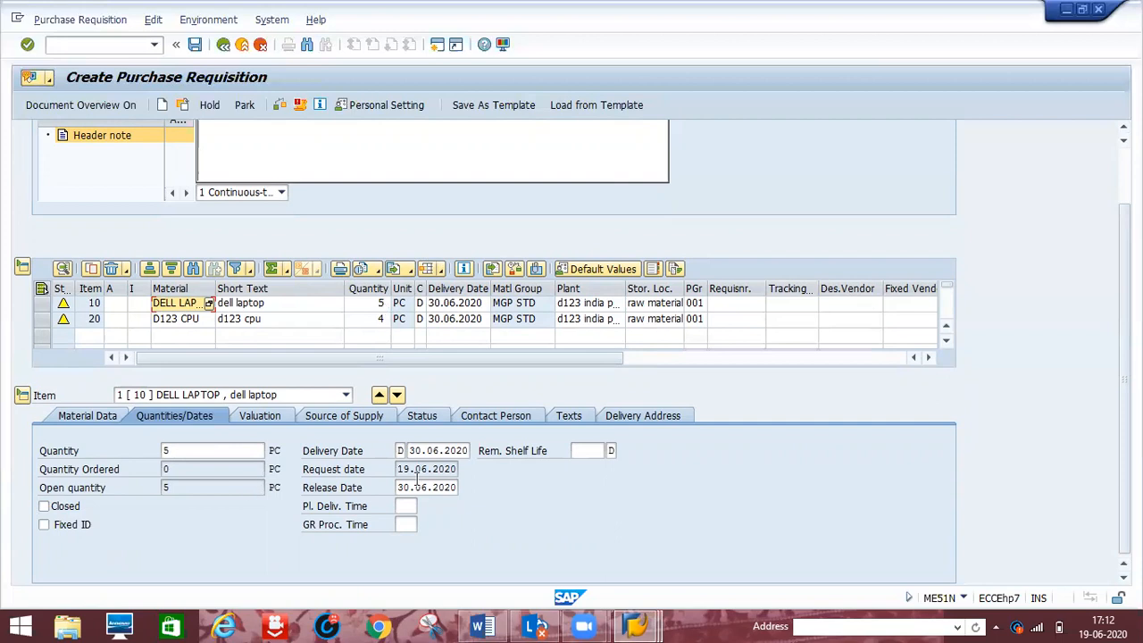
- Examine the valuation, source of supply and status details of the dell laptop item
left_click(264, 417)
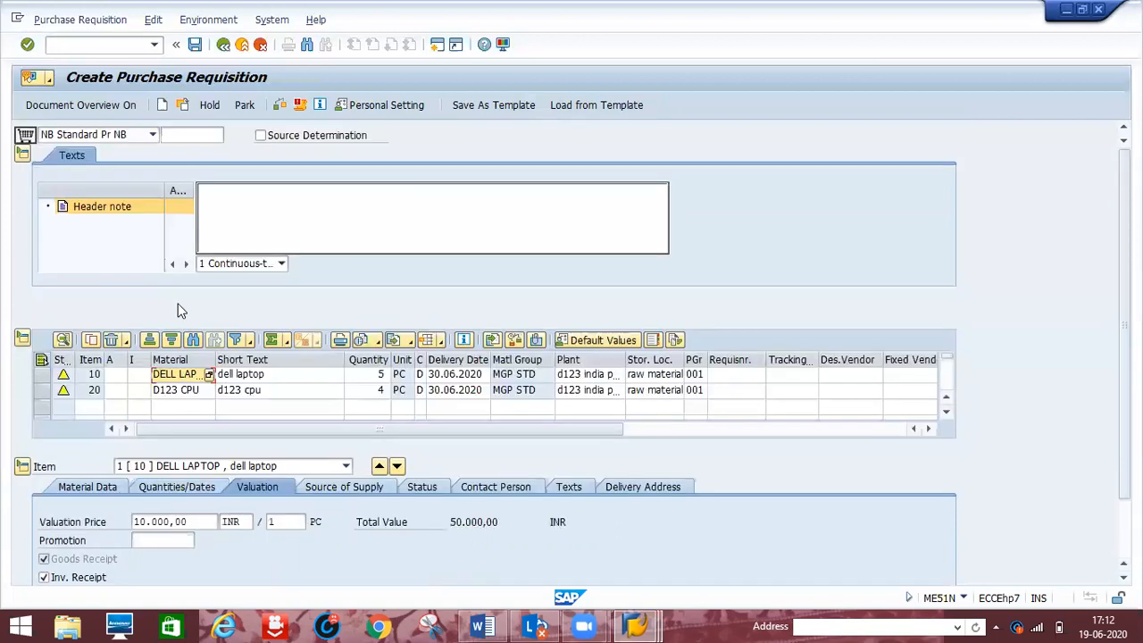
left_click(181, 380)
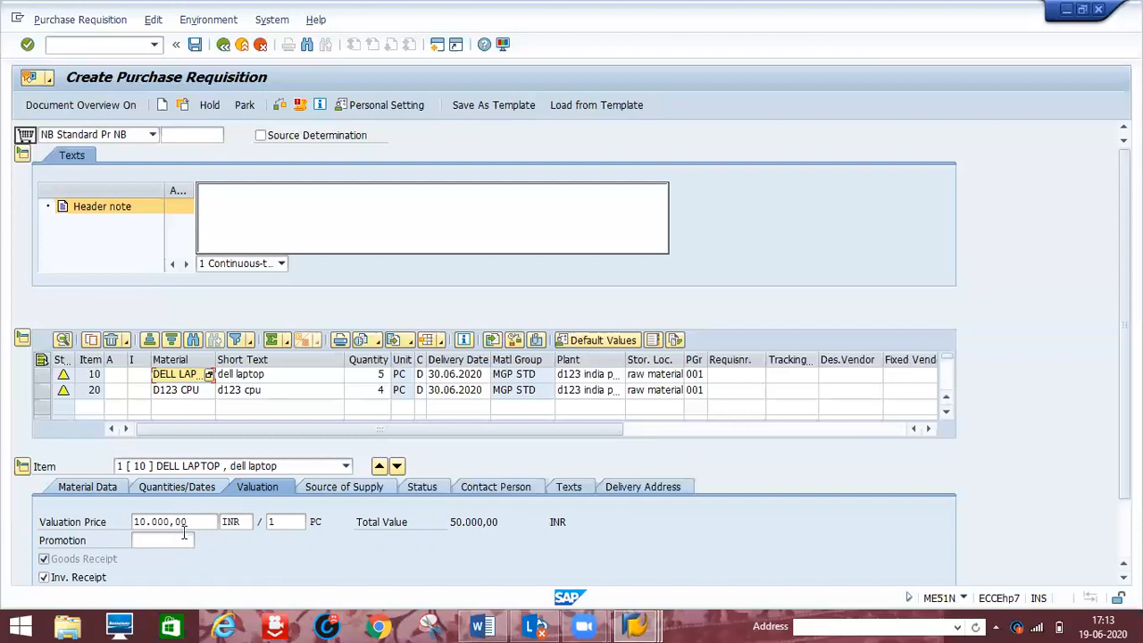
left_click(171, 379)
left_click(345, 487)
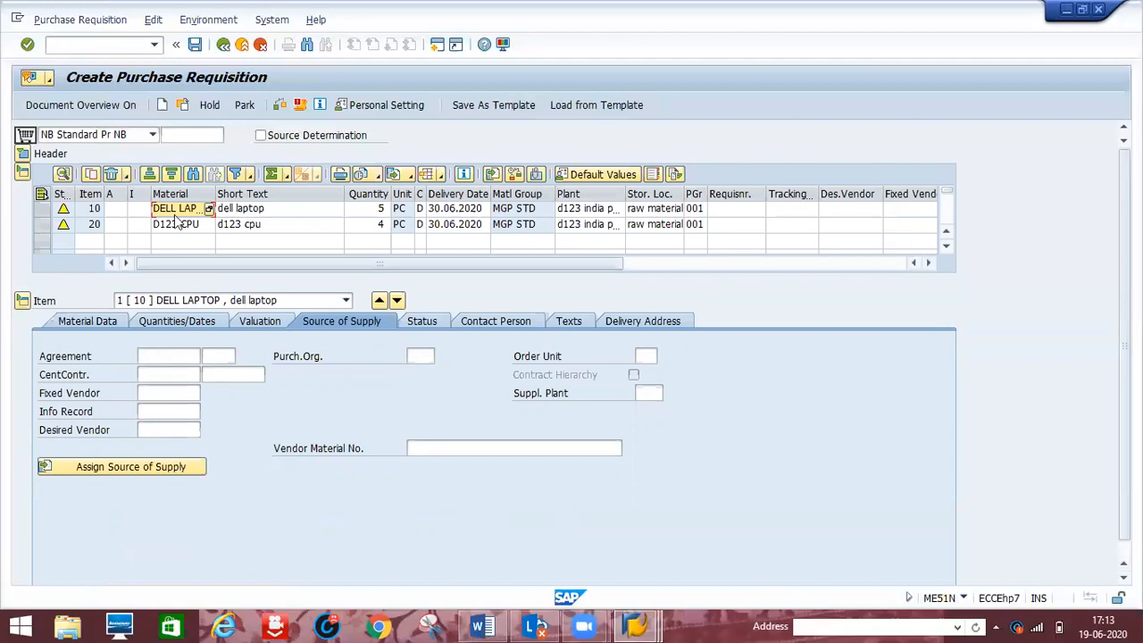
left_click(203, 214)
left_click(428, 322)
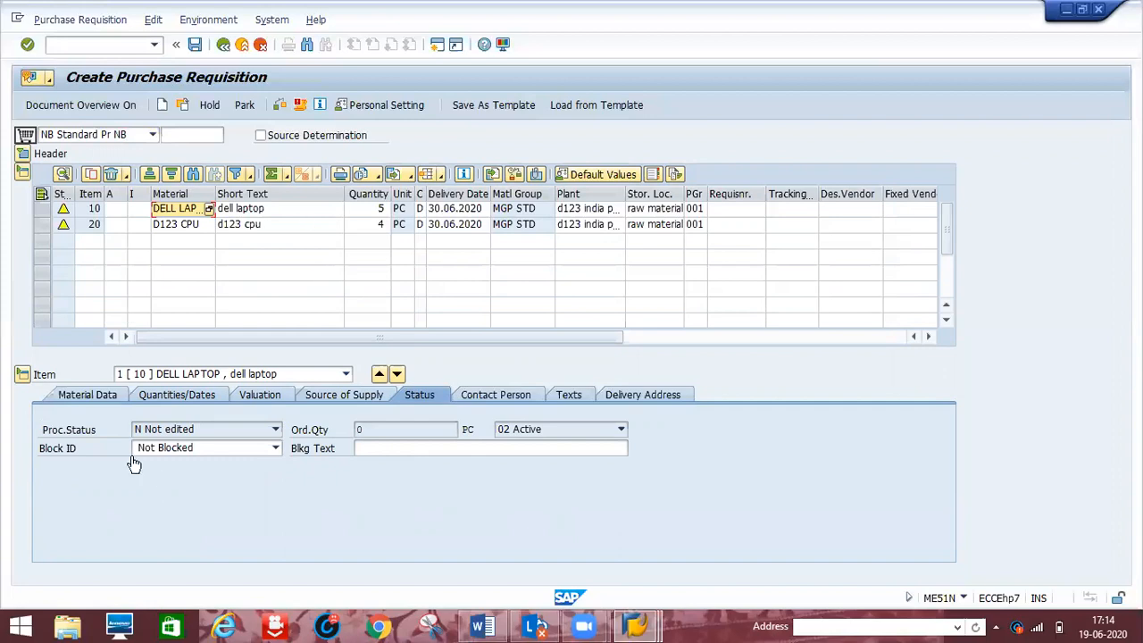
- Examine the contact person, texts and delivery address details of the dell laptop item
left_click(499, 400)
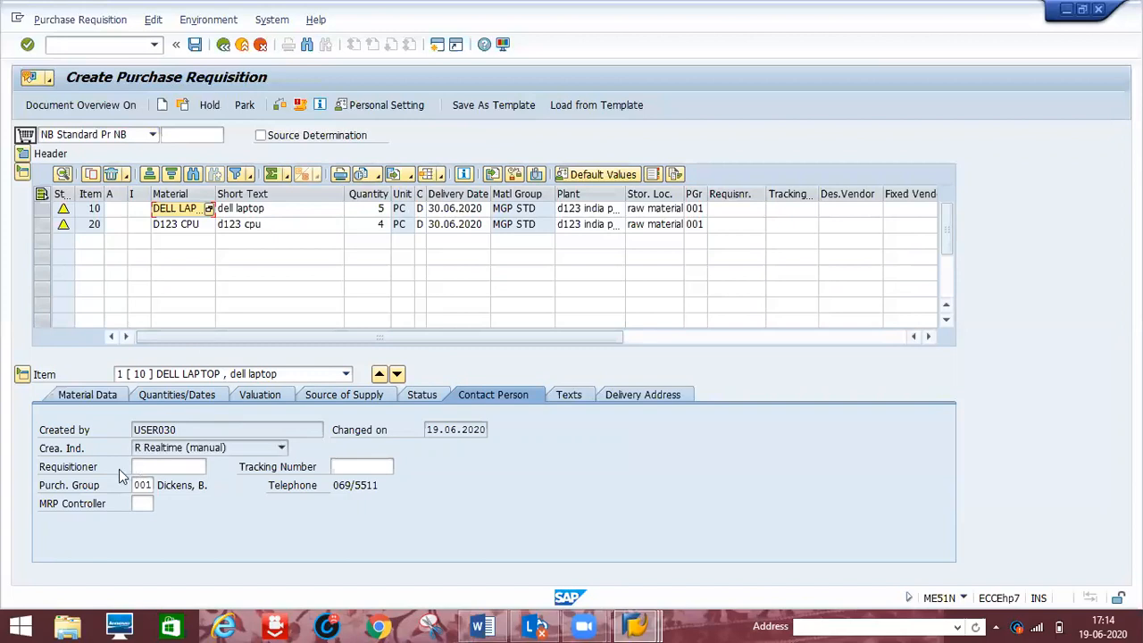
left_click(145, 466)
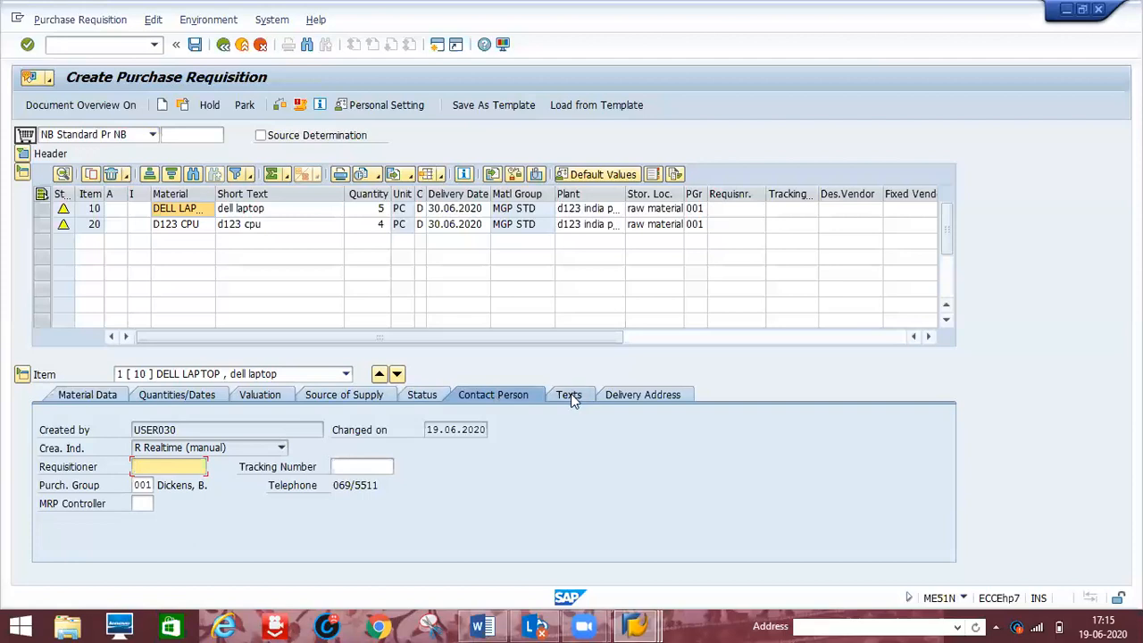
left_click(261, 266)
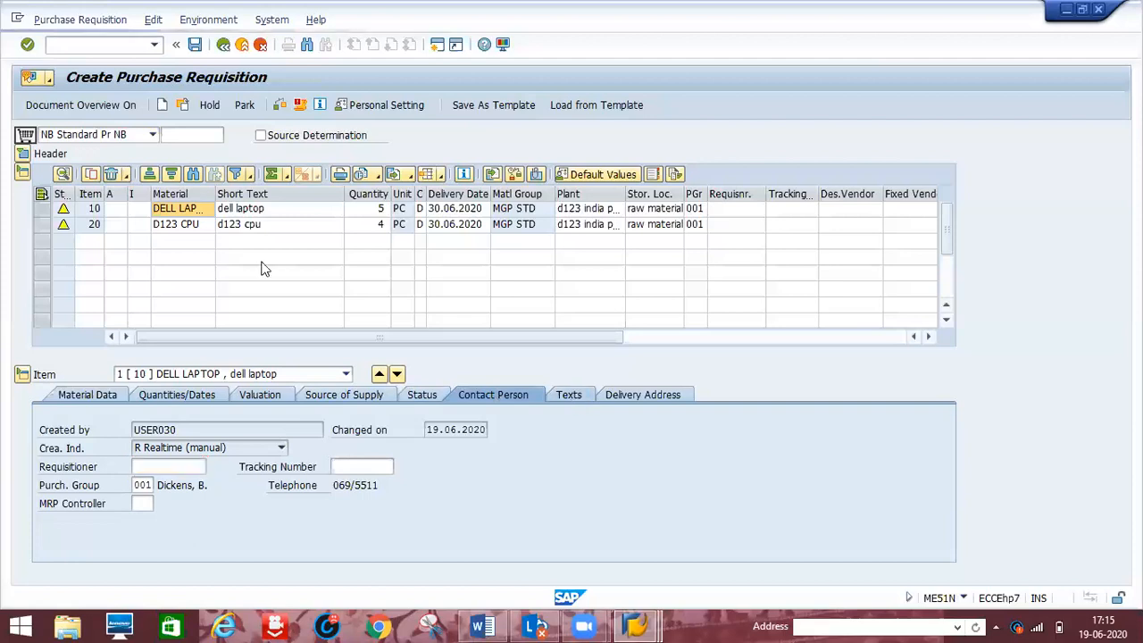
left_click(190, 214)
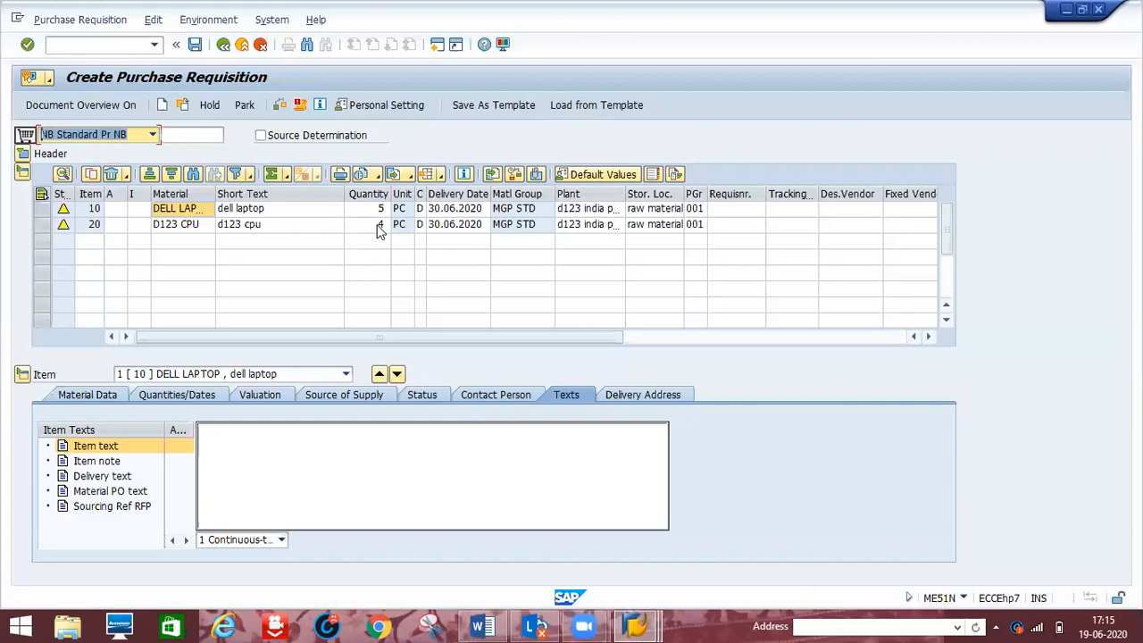
left_click(217, 432)
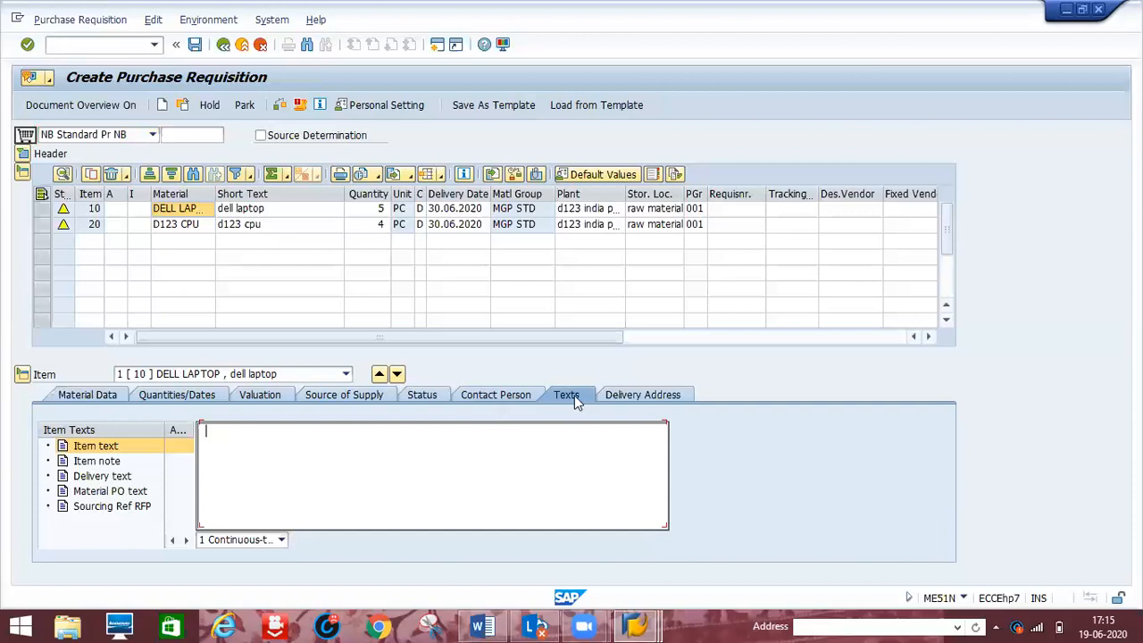
left_click(625, 397)
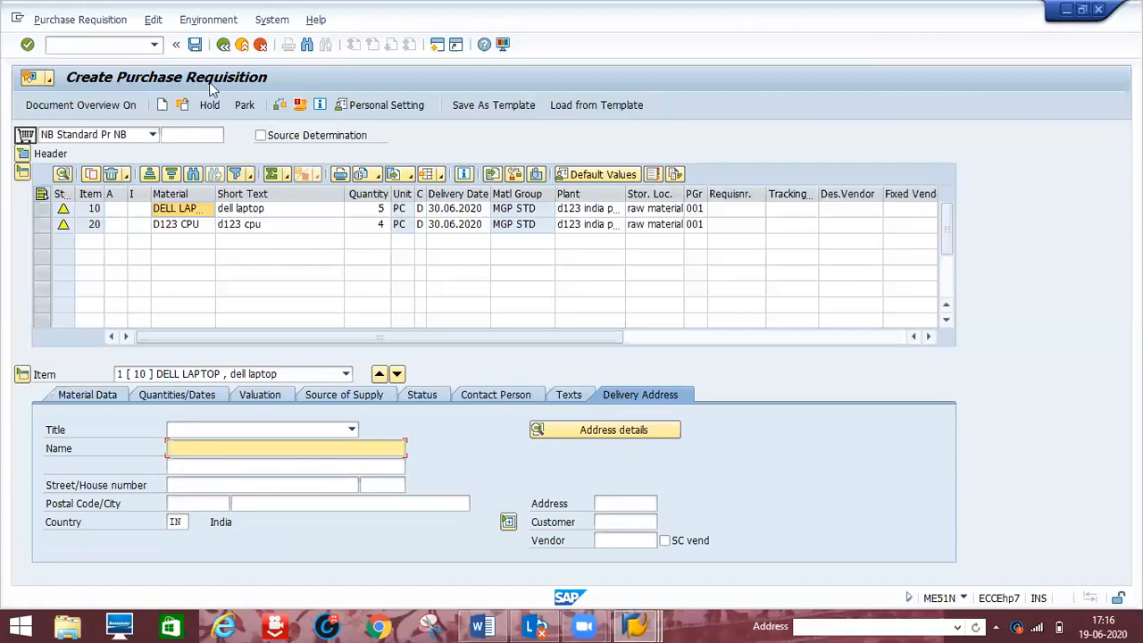
- Save the purchase requisition and record its number in the Word notes as a "Pr no:" line below the ME5A line
left_click(192, 49)
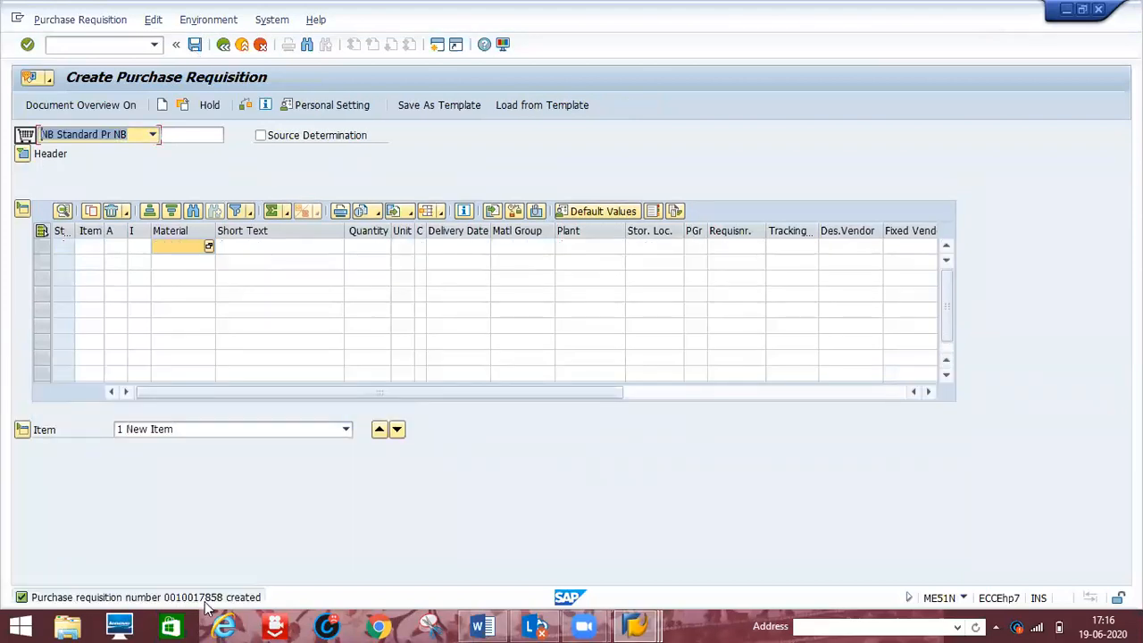
left_click(482, 626)
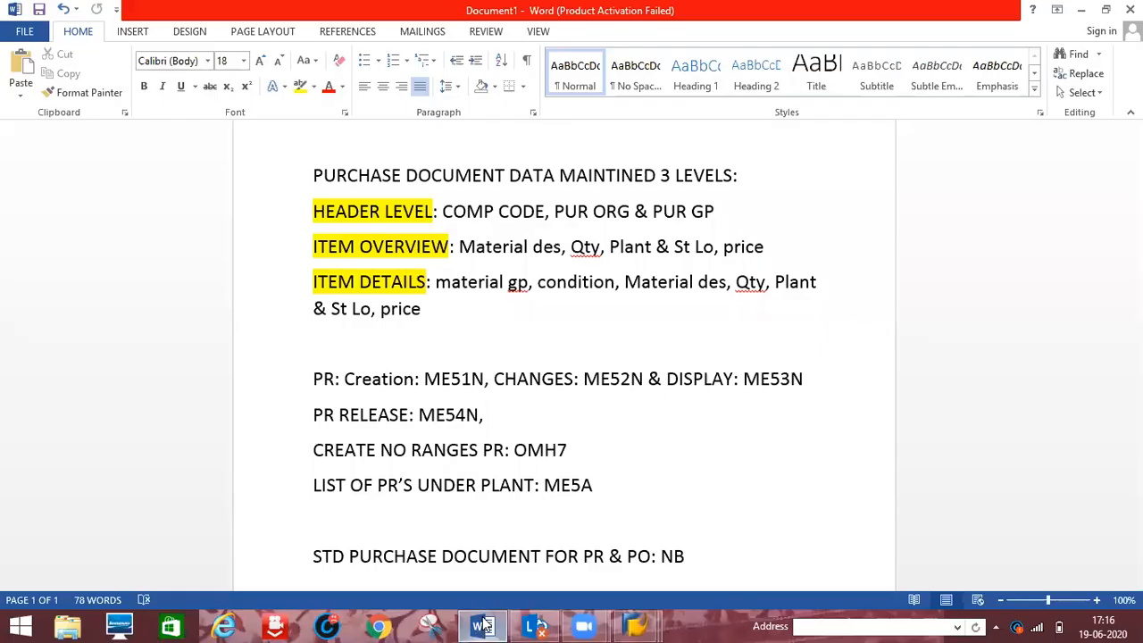
left_click(627, 491)
key("Return")
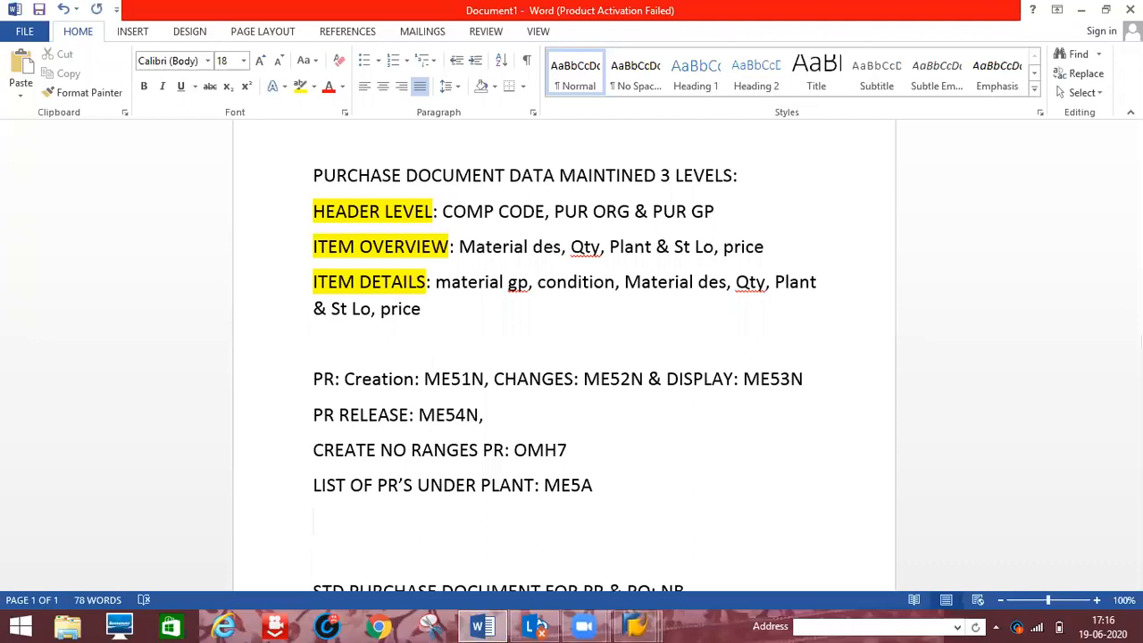
type("Pr no: 100")
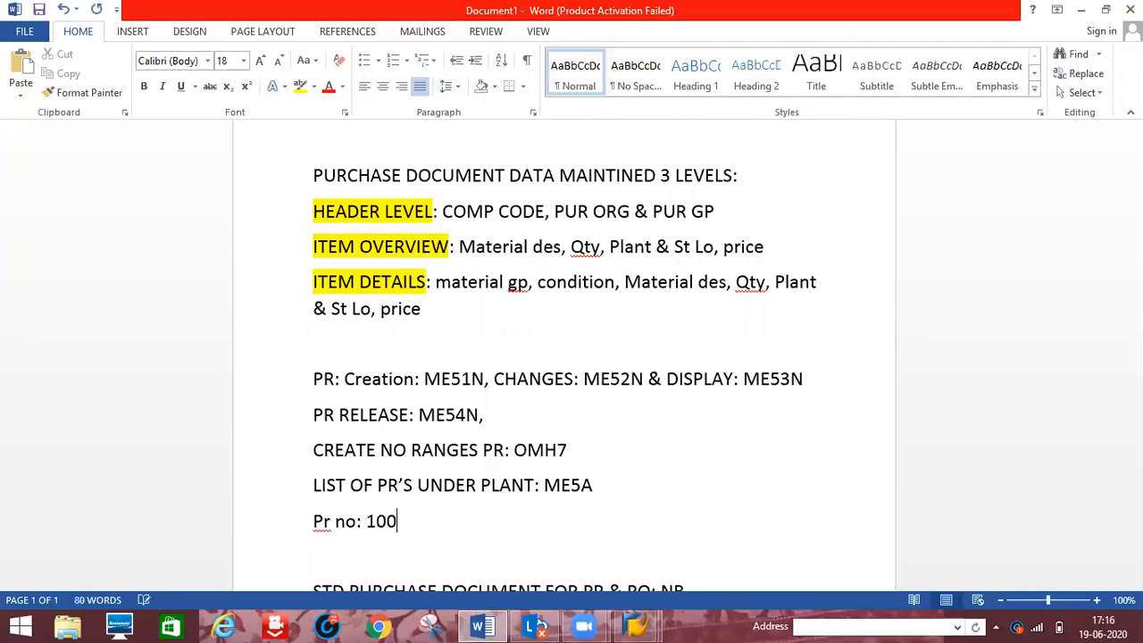
type("17858")
key("alt+Tab")
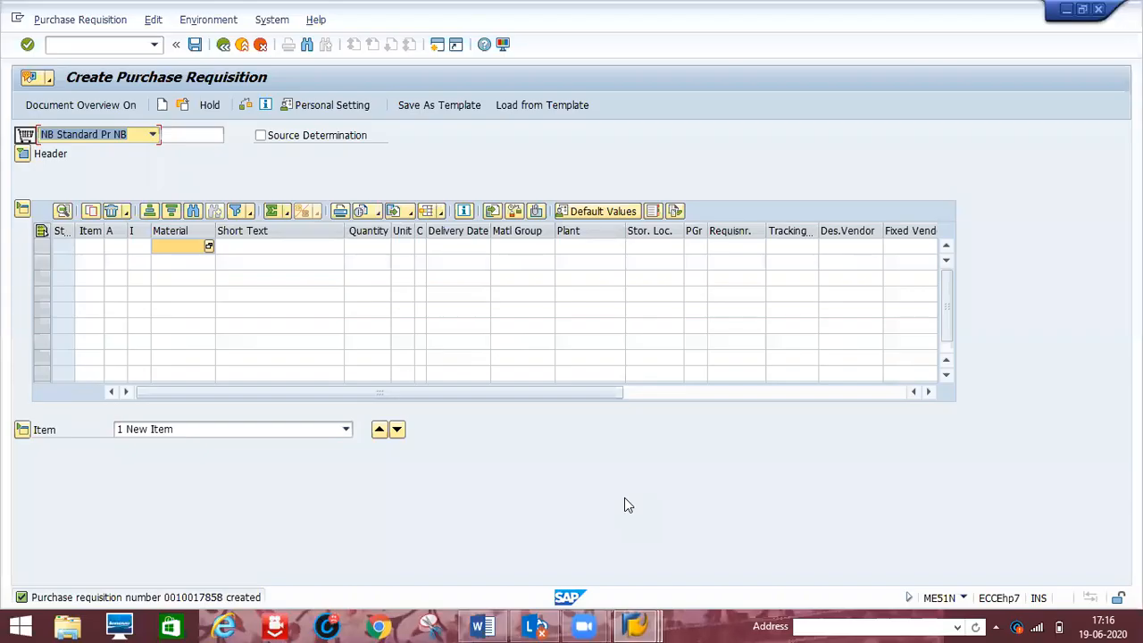
key("alt+Tab")
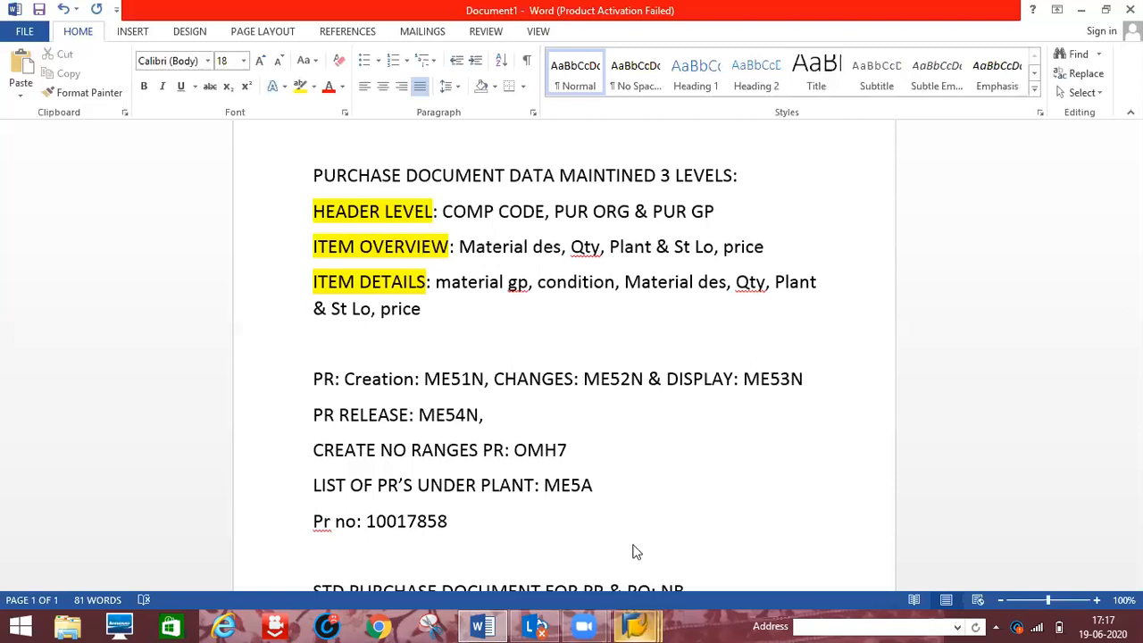
- Switch back to SAP and open the purchase requisition change transaction ME52N
key("alt+Tab")
left_click(113, 46)
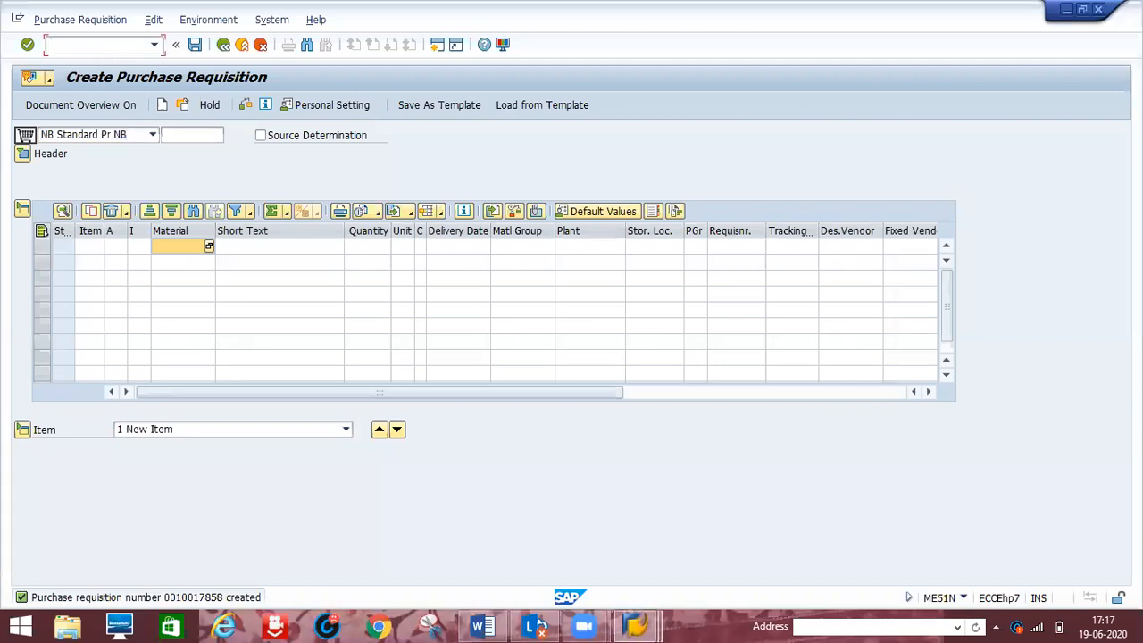
type("/nme52n")
key("Return")
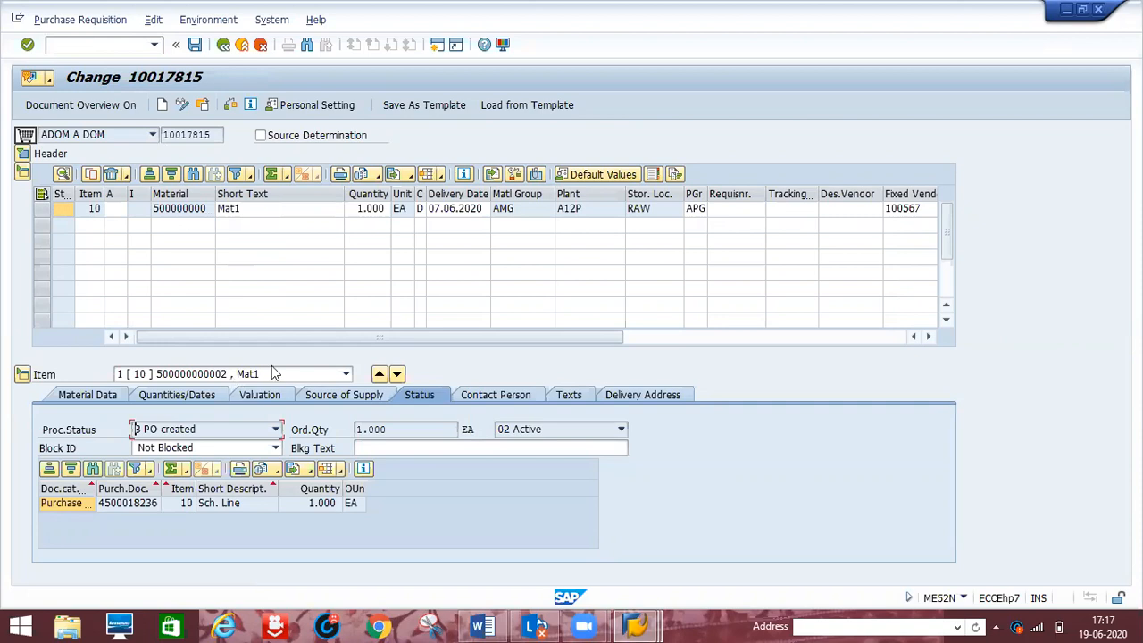
- Load the newly created purchase requisition for changing, using the number recorded in the Word notes
left_click(203, 106)
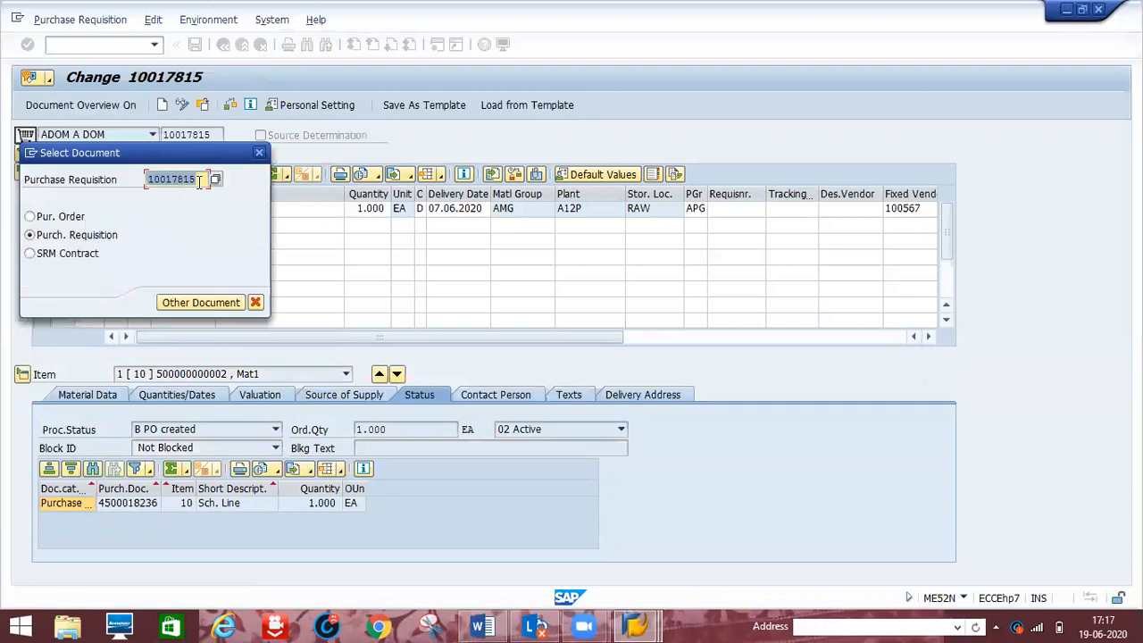
left_click(480, 619)
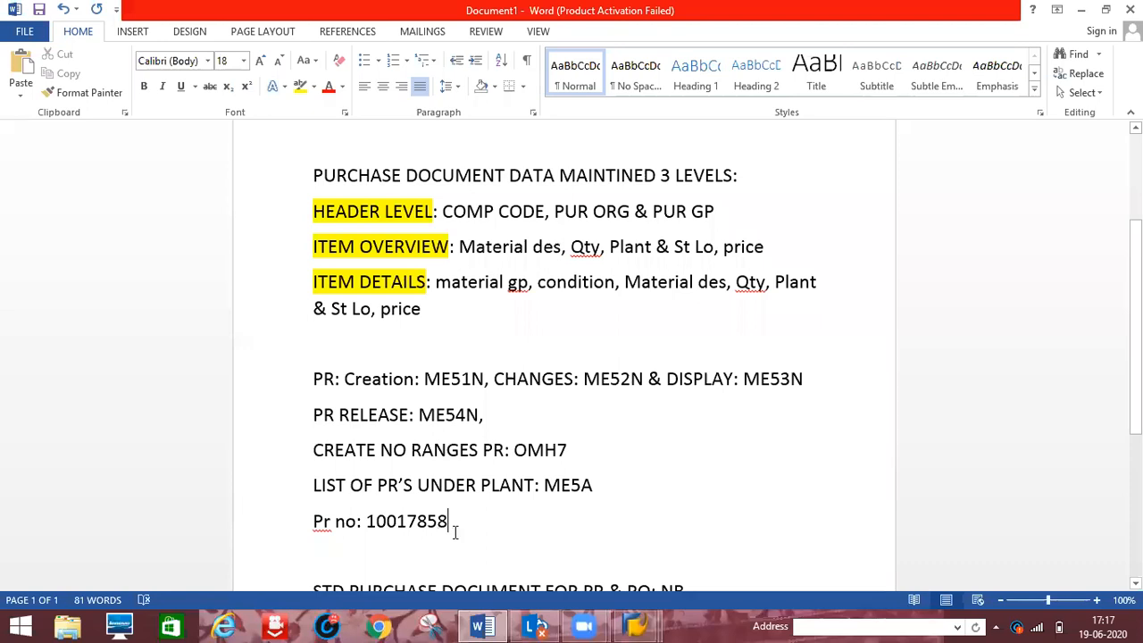
key("alt+Tab")
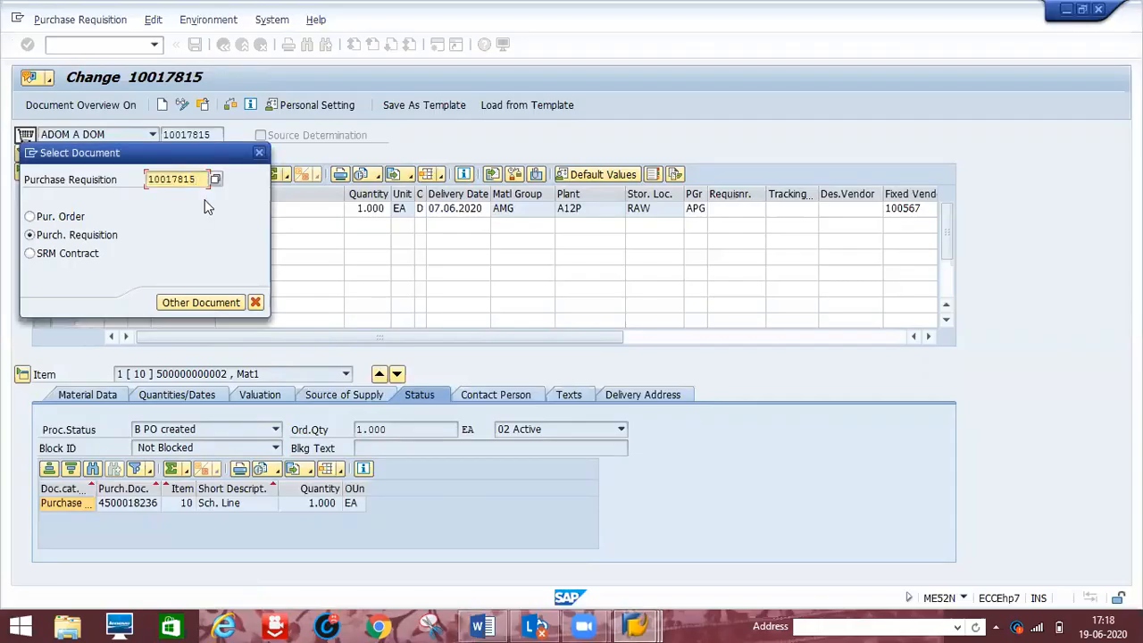
key("BackSpace")
key("BackSpace")
type("58")
key("Return")
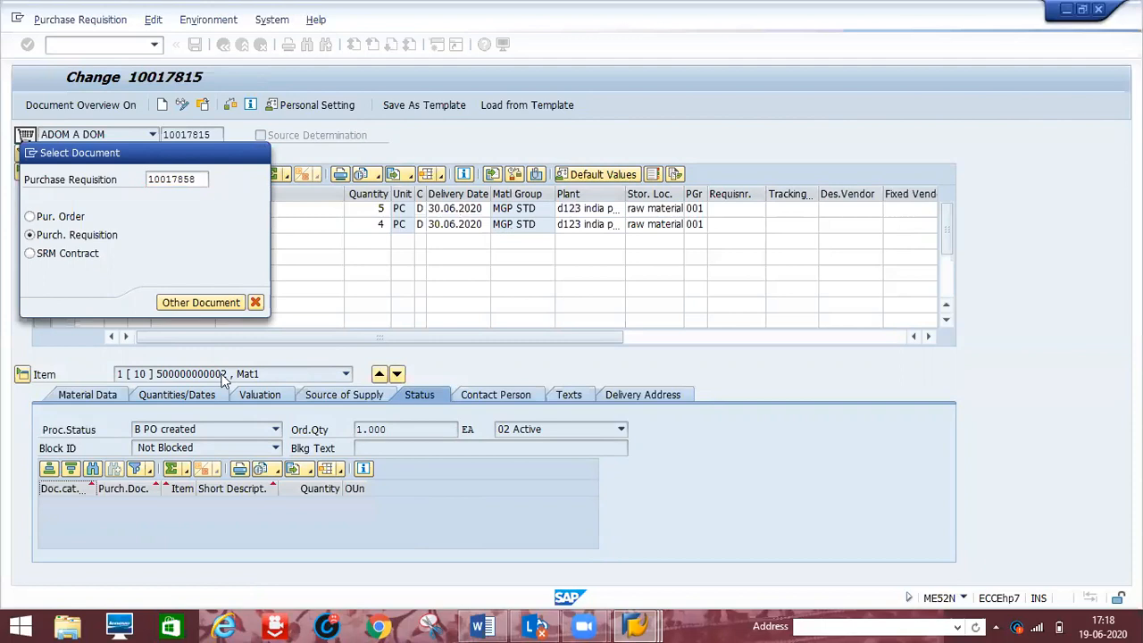
left_click(202, 302)
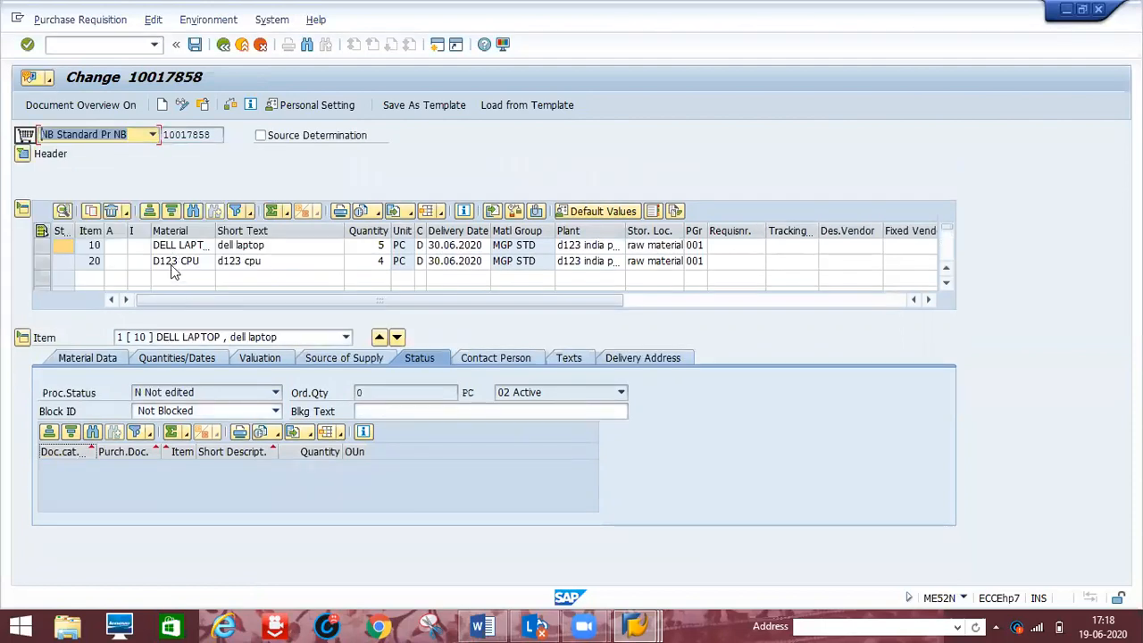
- Set the quantity to 10 for the dell laptop item and to 2 for the D123 CPU item
left_click(379, 249)
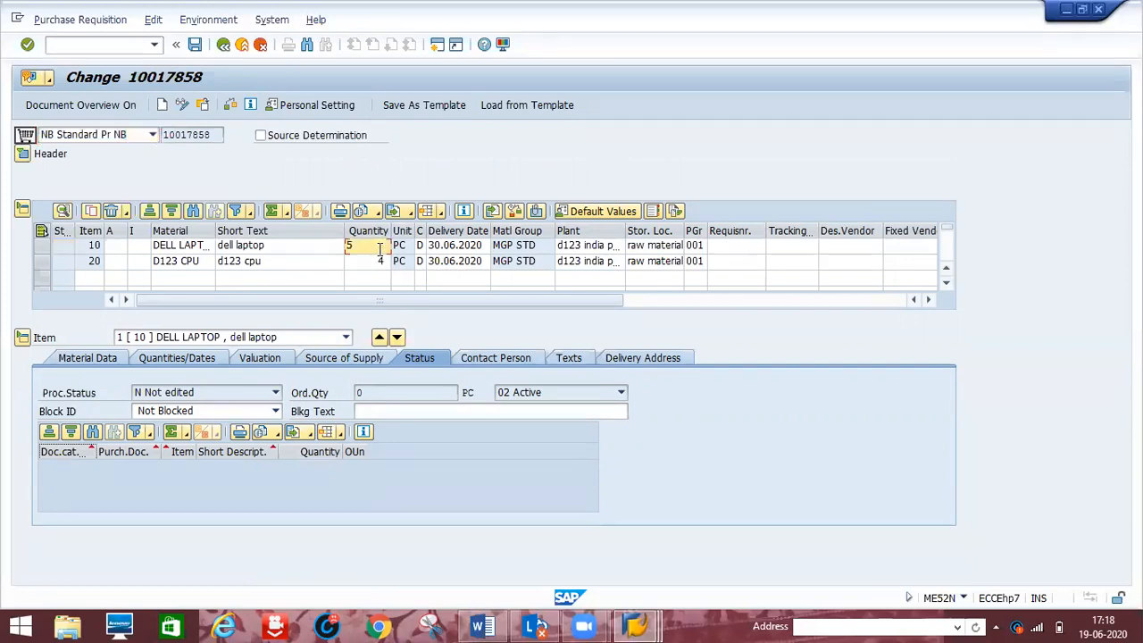
key("BackSpace")
type("10")
left_click(378, 262)
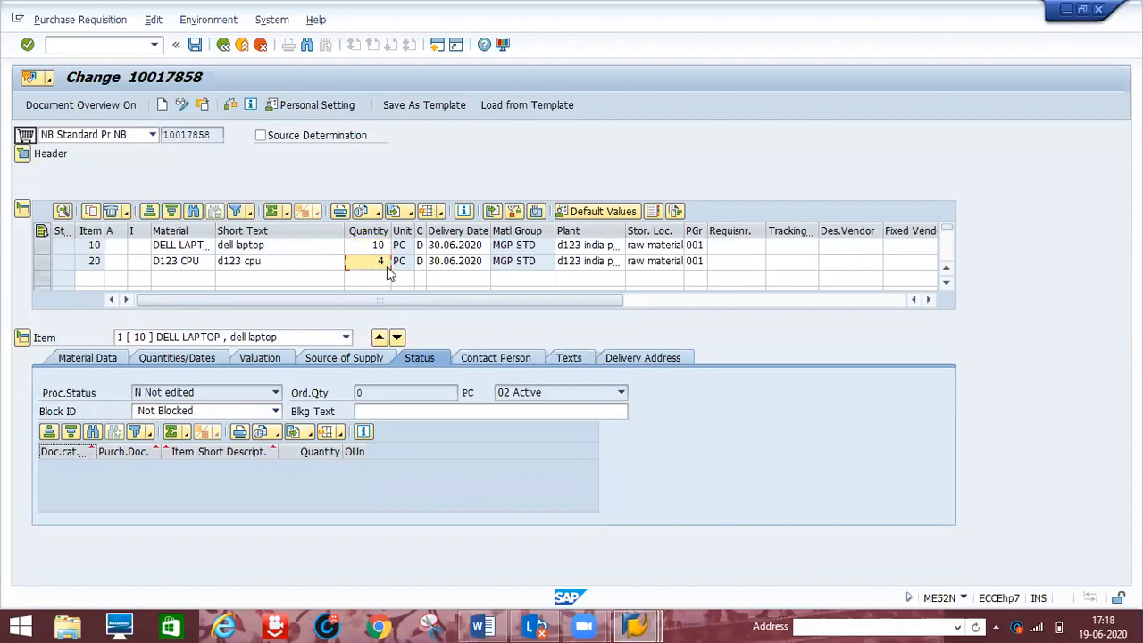
key("Tab")
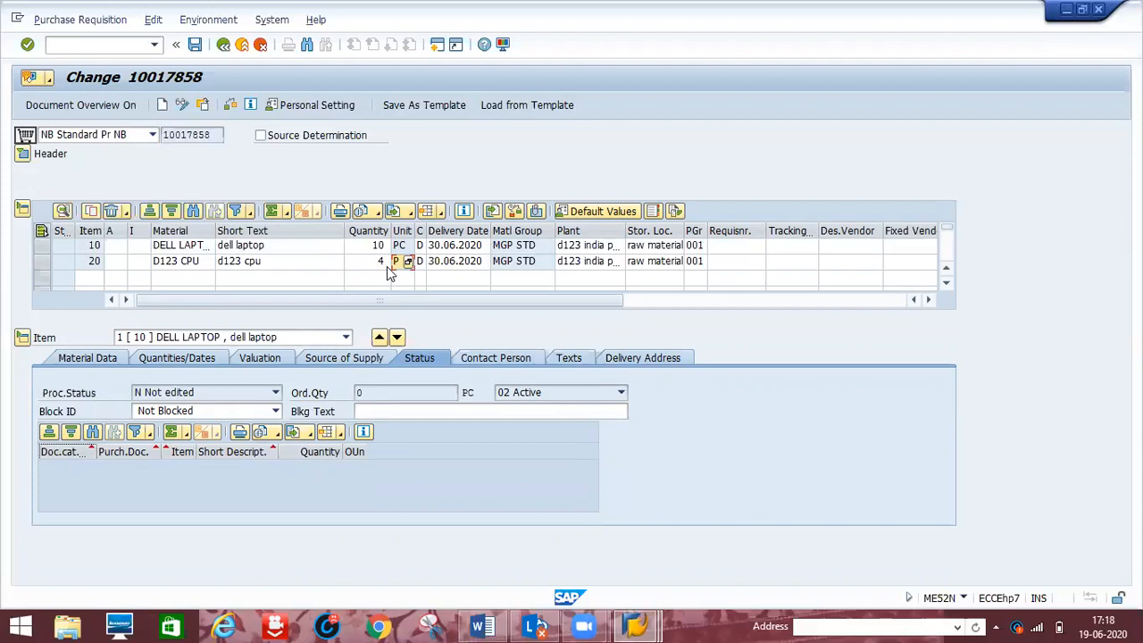
left_click(388, 268)
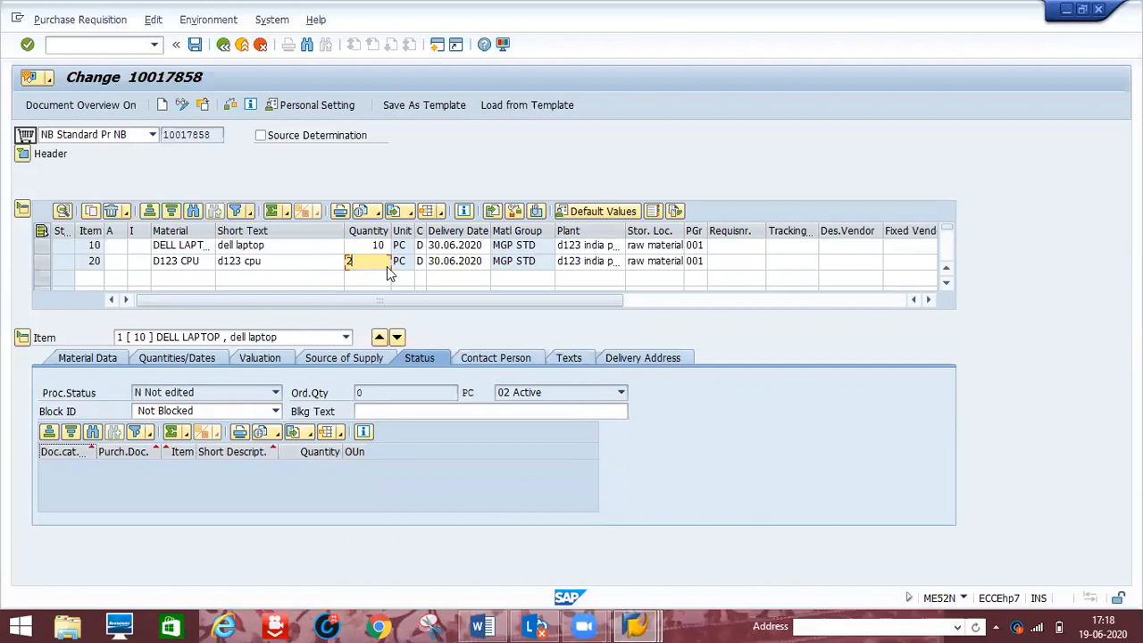
left_click(453, 273)
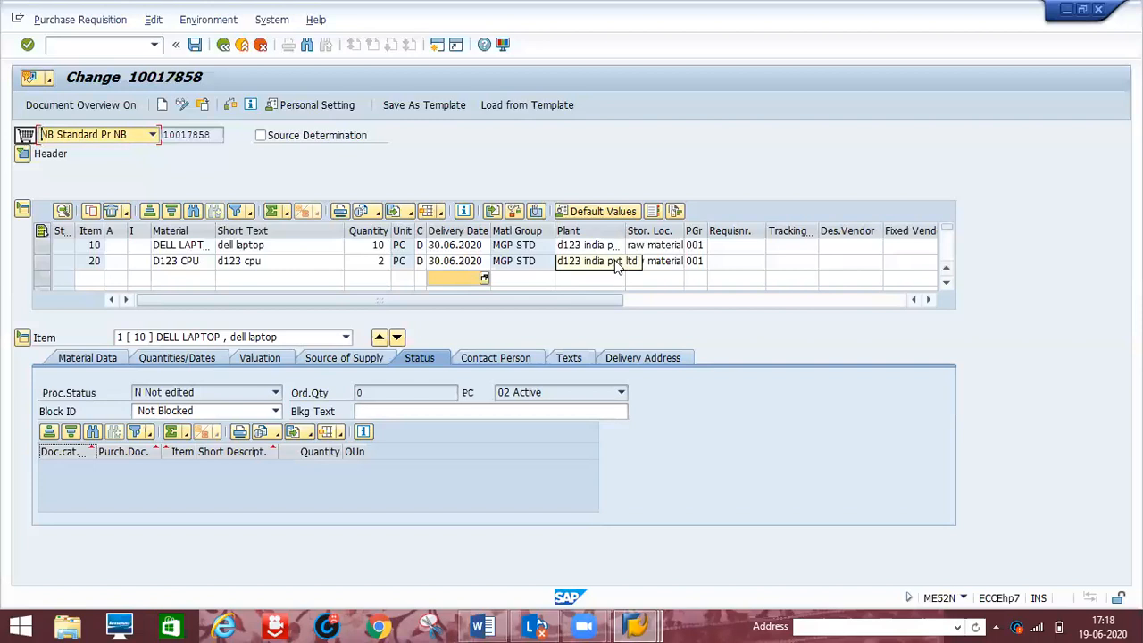
- Save the quantity changes to the purchase requisition
left_click(144, 278)
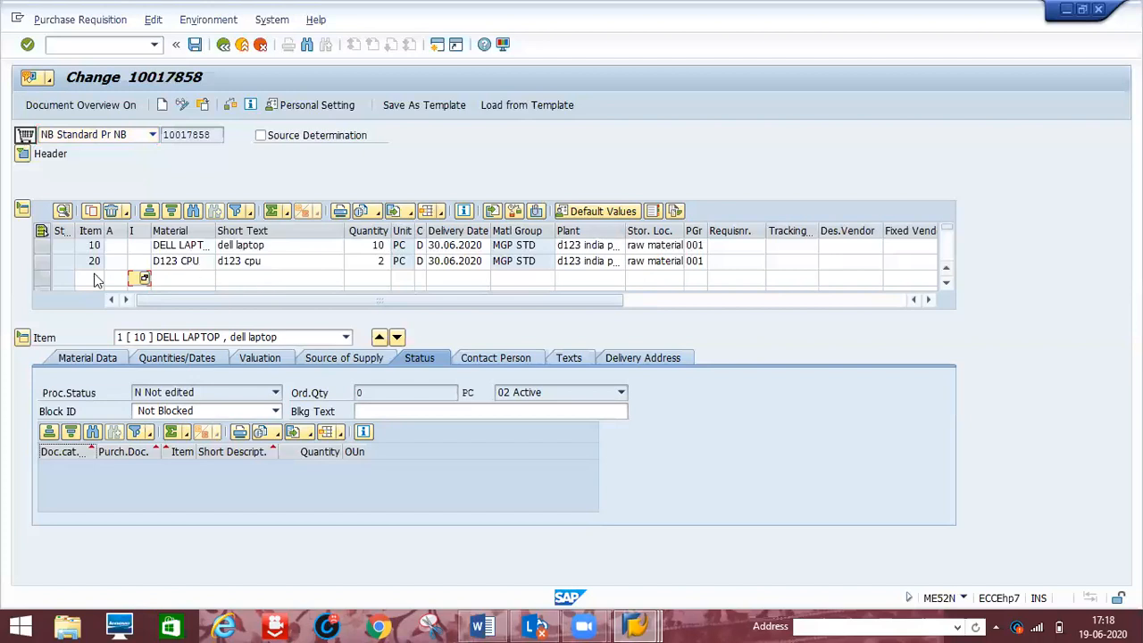
left_click(43, 261)
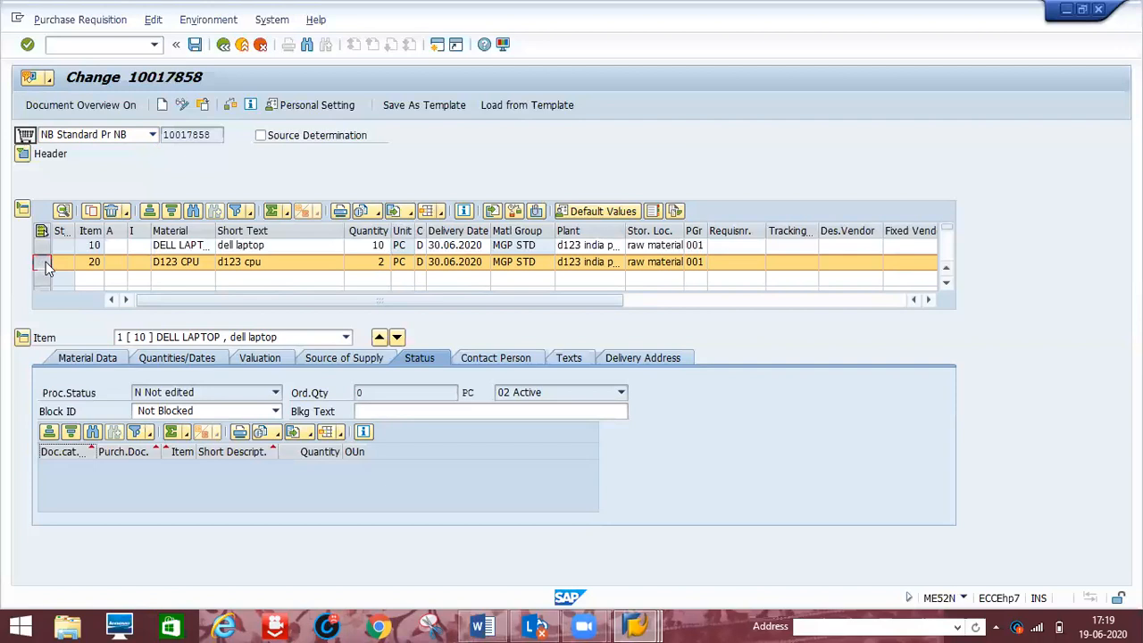
left_click(301, 283)
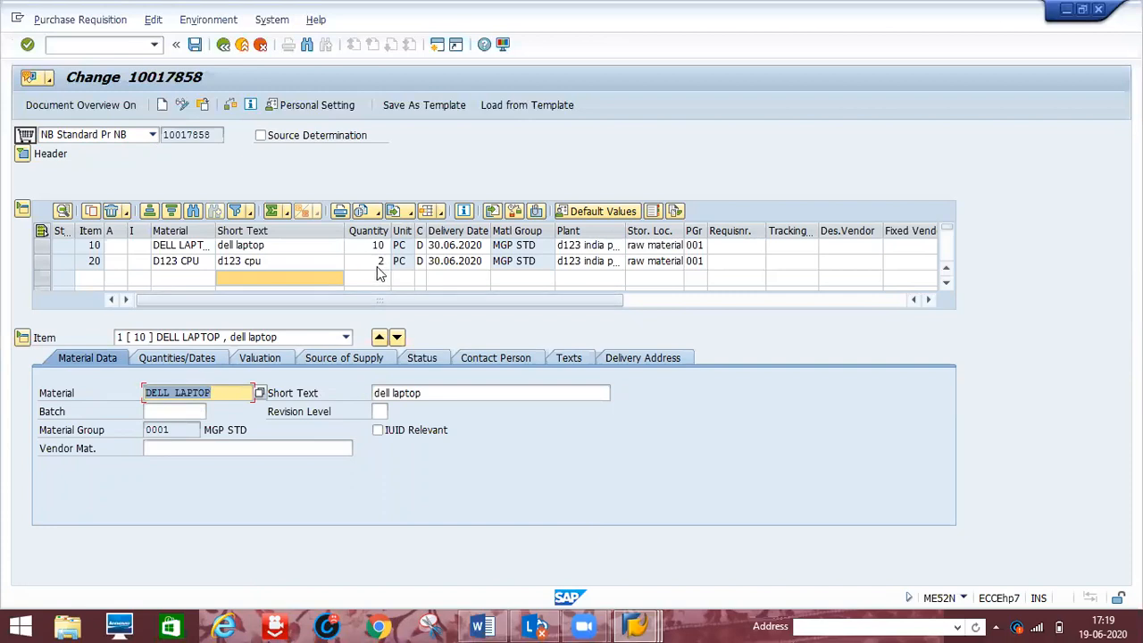
left_click(195, 47)
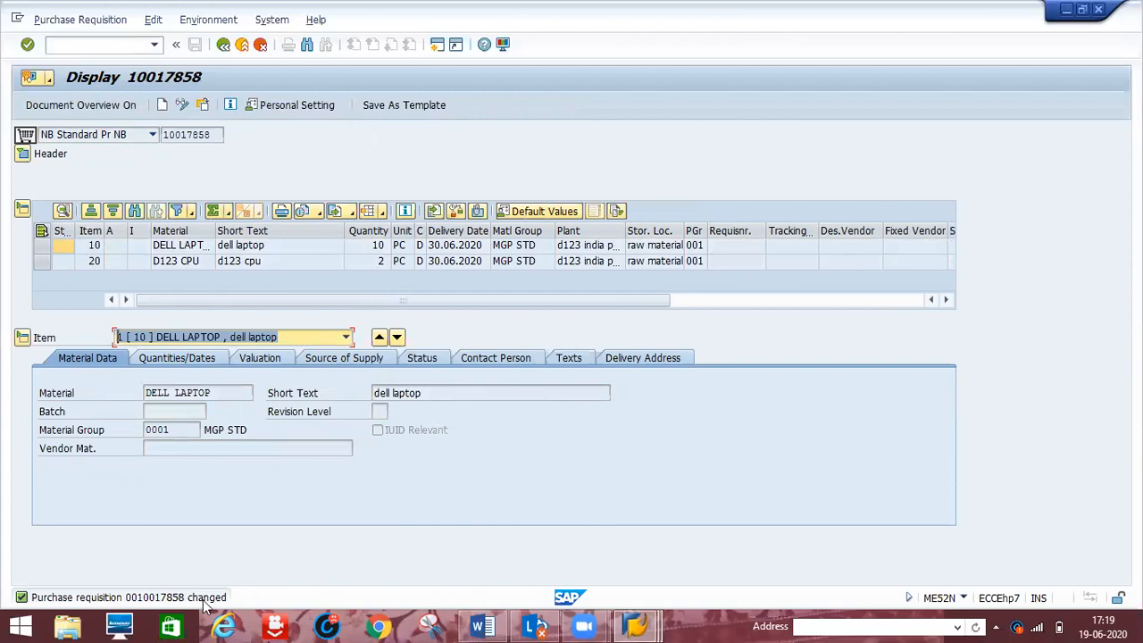
- Leave the change transaction and open the purchase requisition display transaction ME53N
left_click(489, 625)
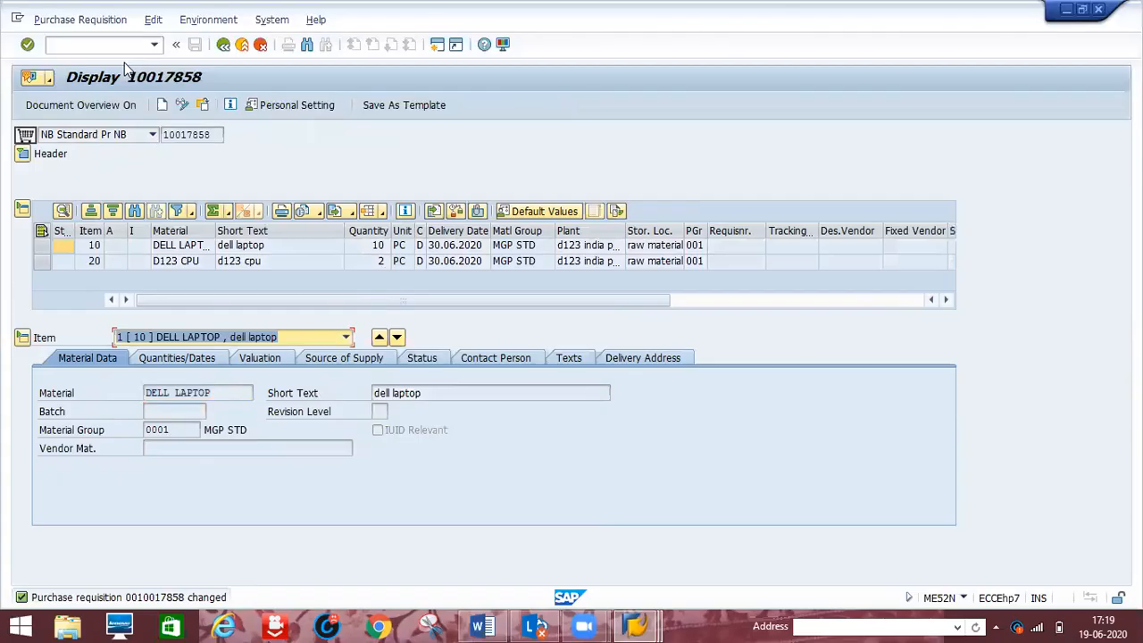
key("alt+Tab")
left_click(98, 43)
type("/")
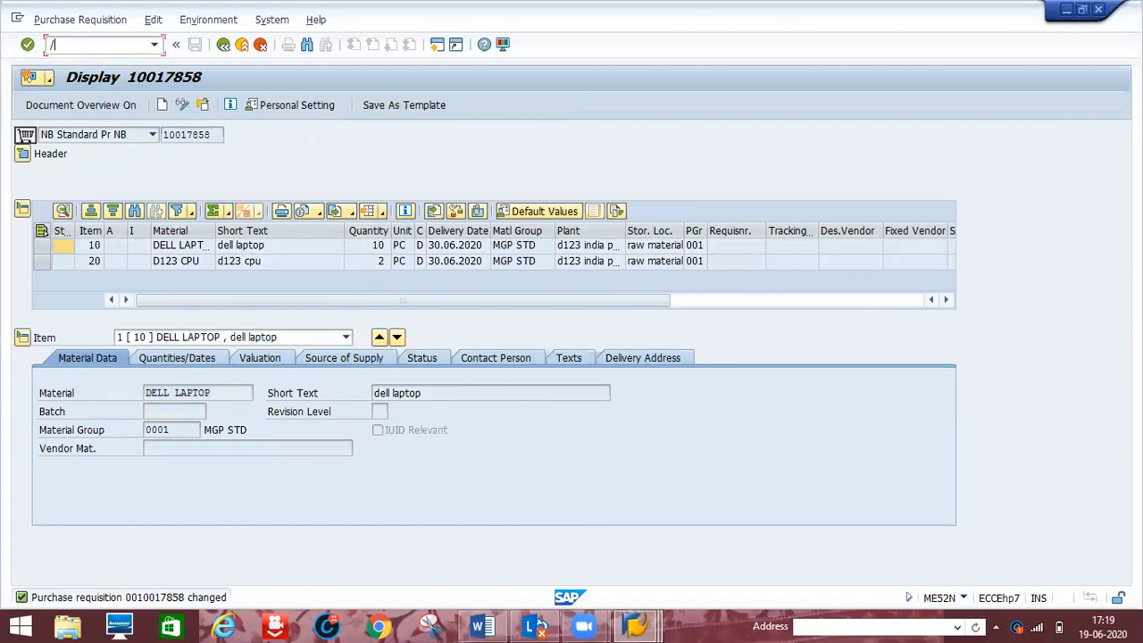
type("nme5")
key("Return")
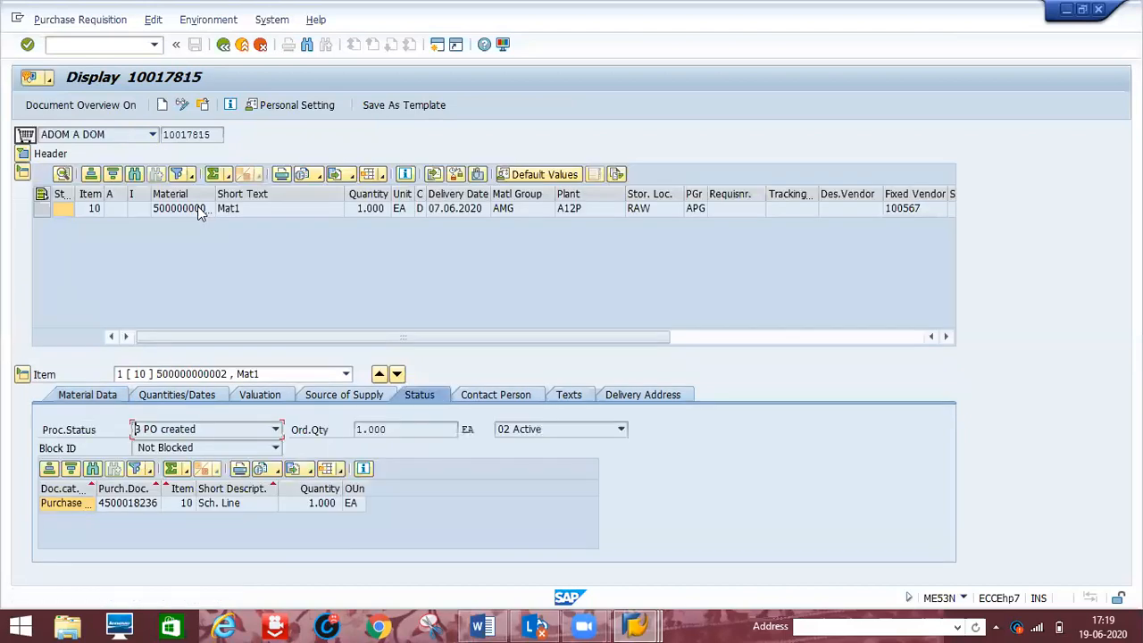
- Load the purchase requisition recorded in the Word notes for display, and switch it to change mode
left_click(203, 107)
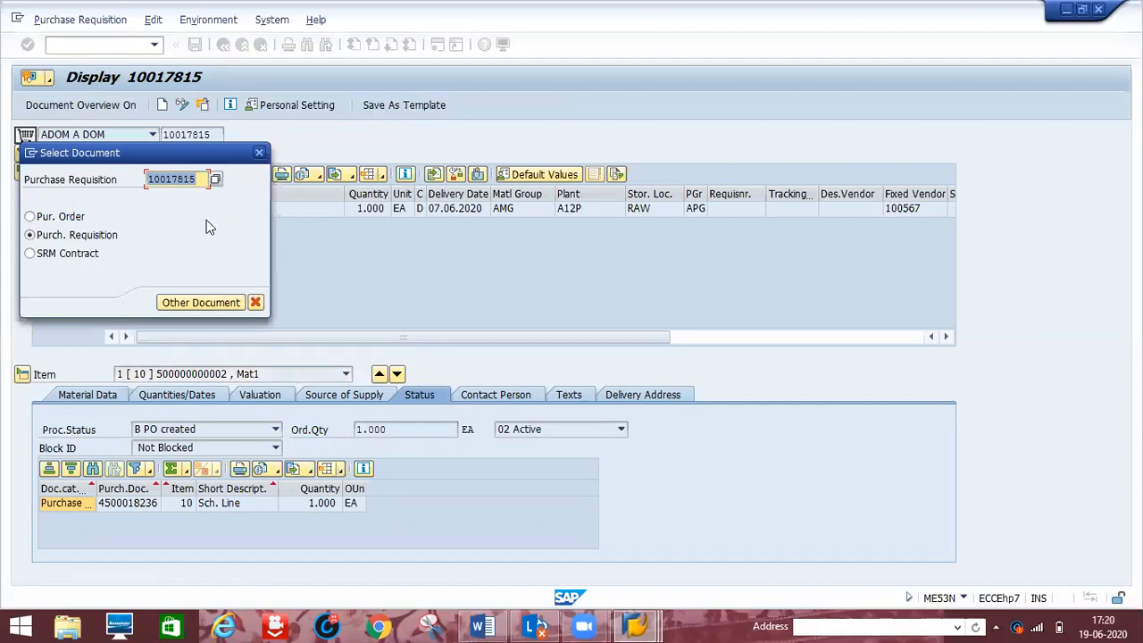
key("End")
key("BackSpace")
key("BackSpace")
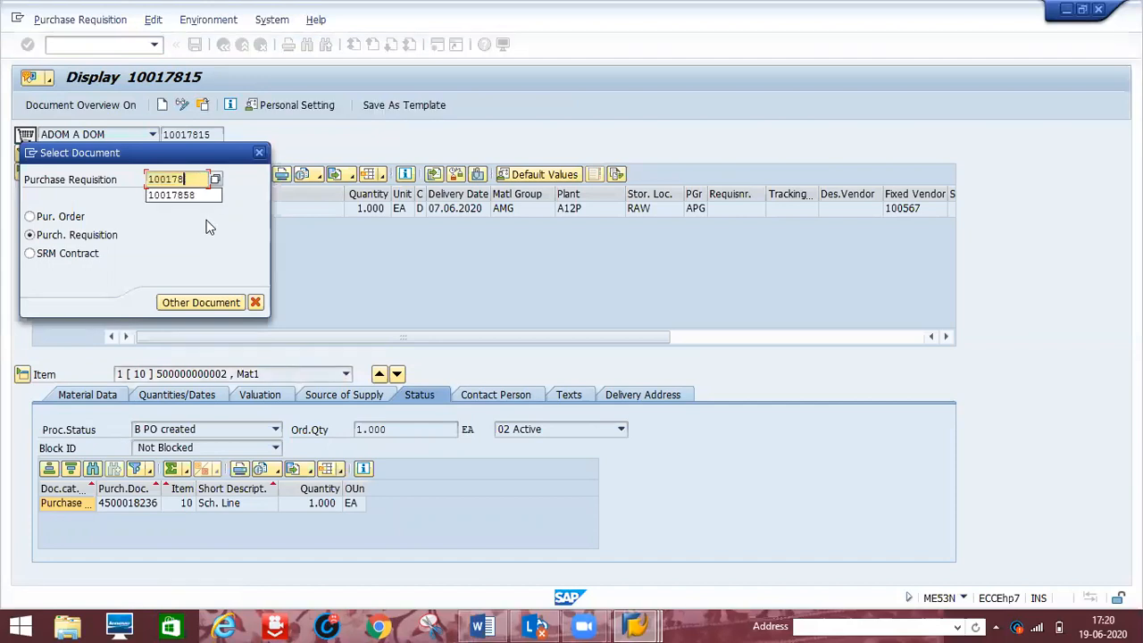
type("58")
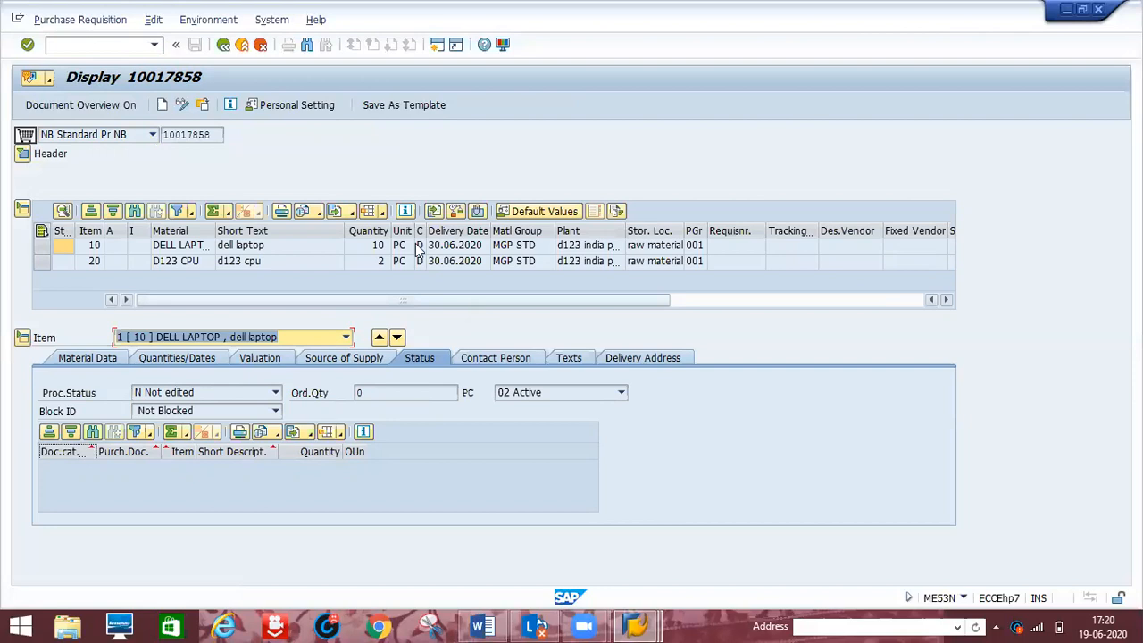
left_click(183, 109)
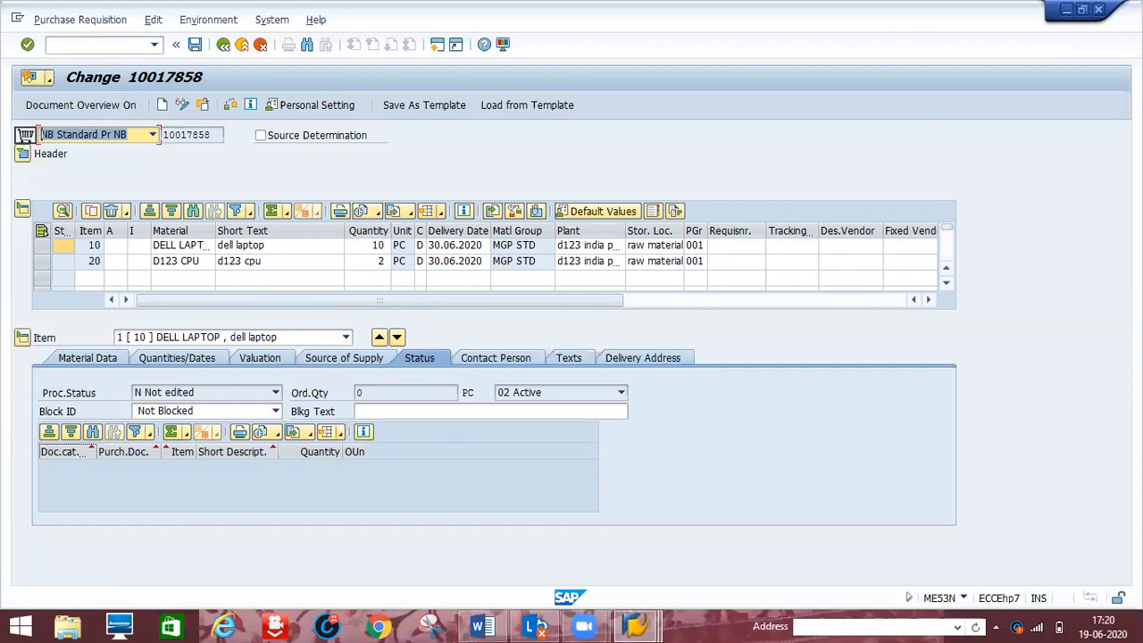
- Leave the requisition and open the purchase requisition list transaction ME5A
left_click(96, 45)
type("/nme")
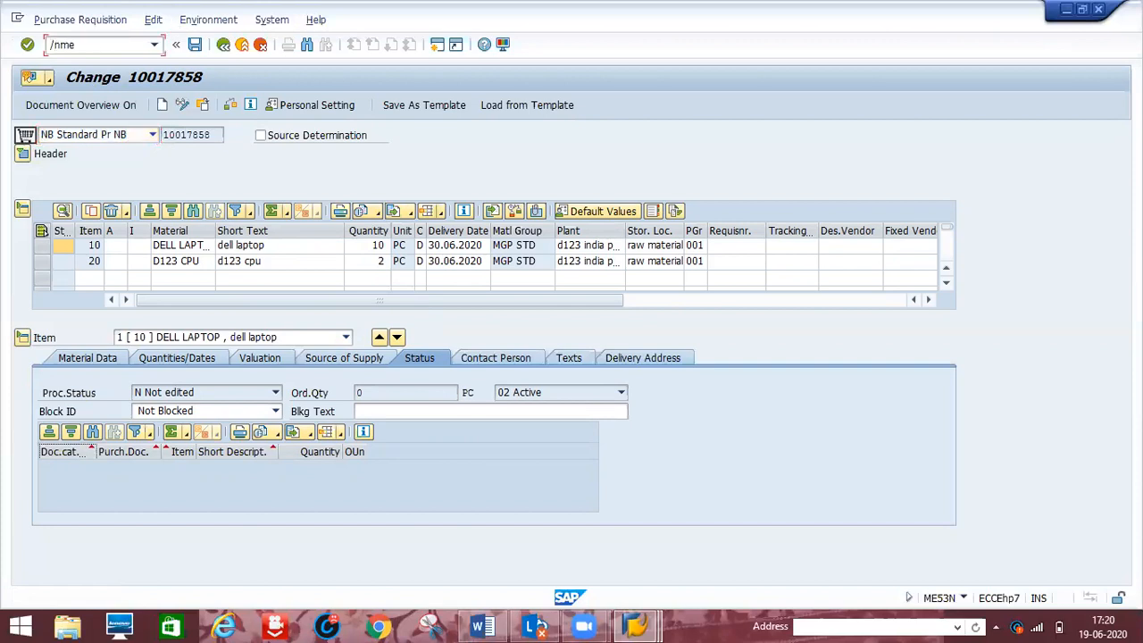
type("5a")
key("Return")
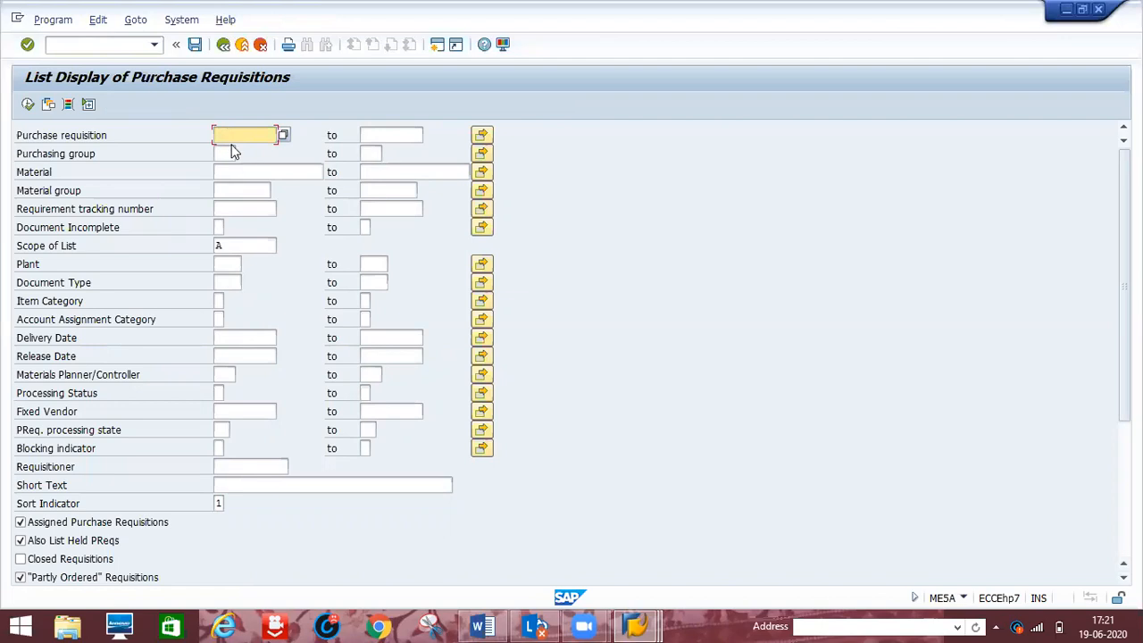
- List all purchase requisitions for plant D1P1
left_click(228, 262)
type("d1")
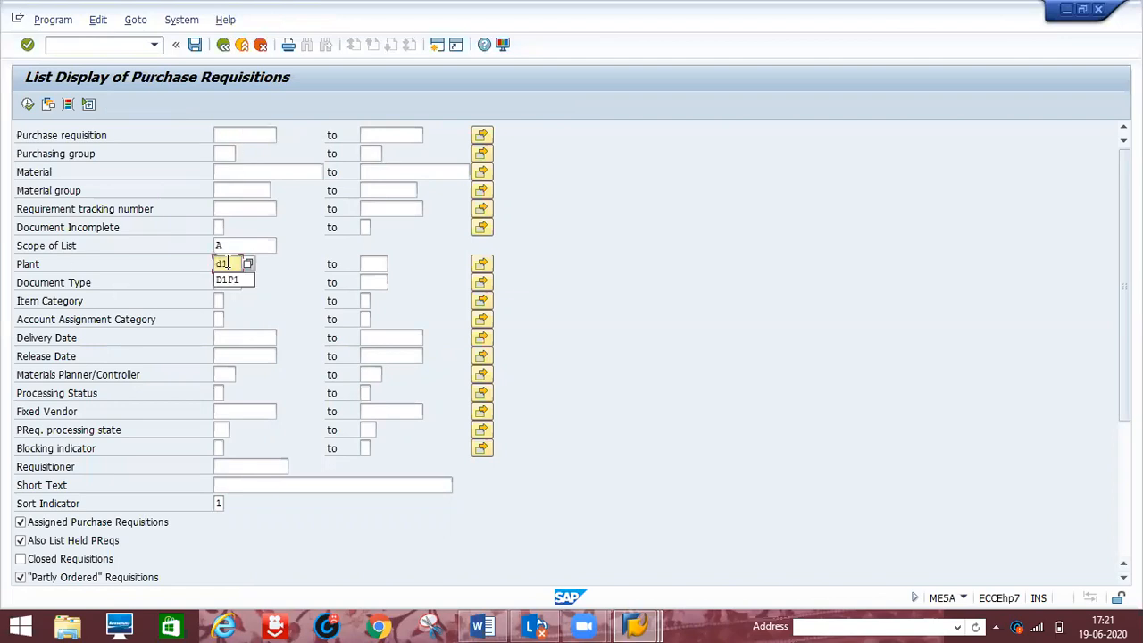
type("p1")
key("Down")
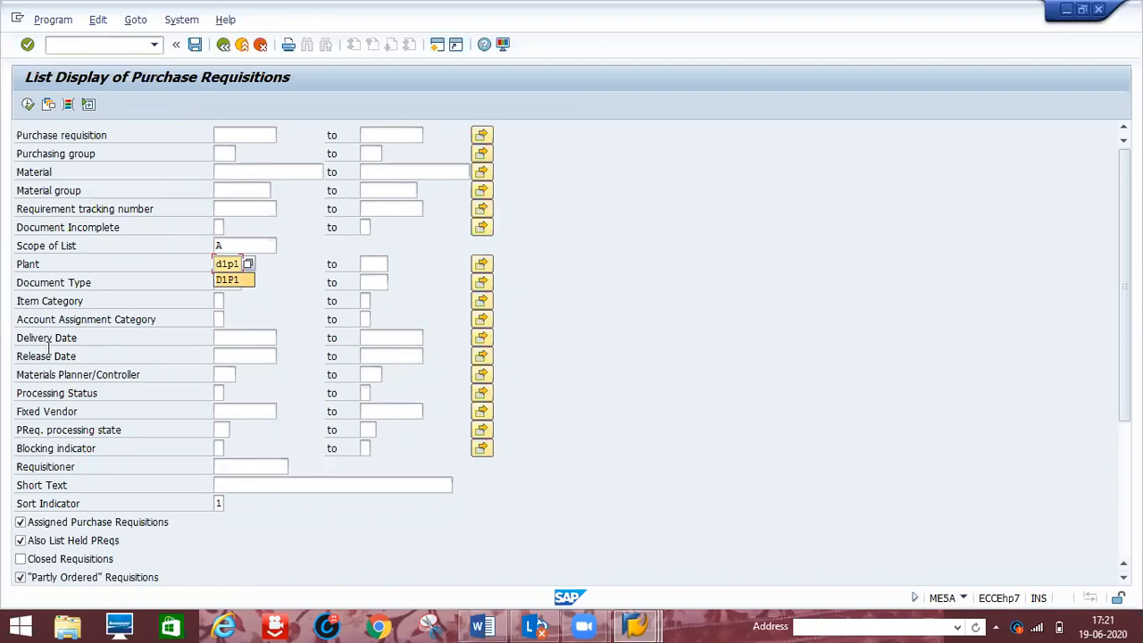
left_click(64, 372)
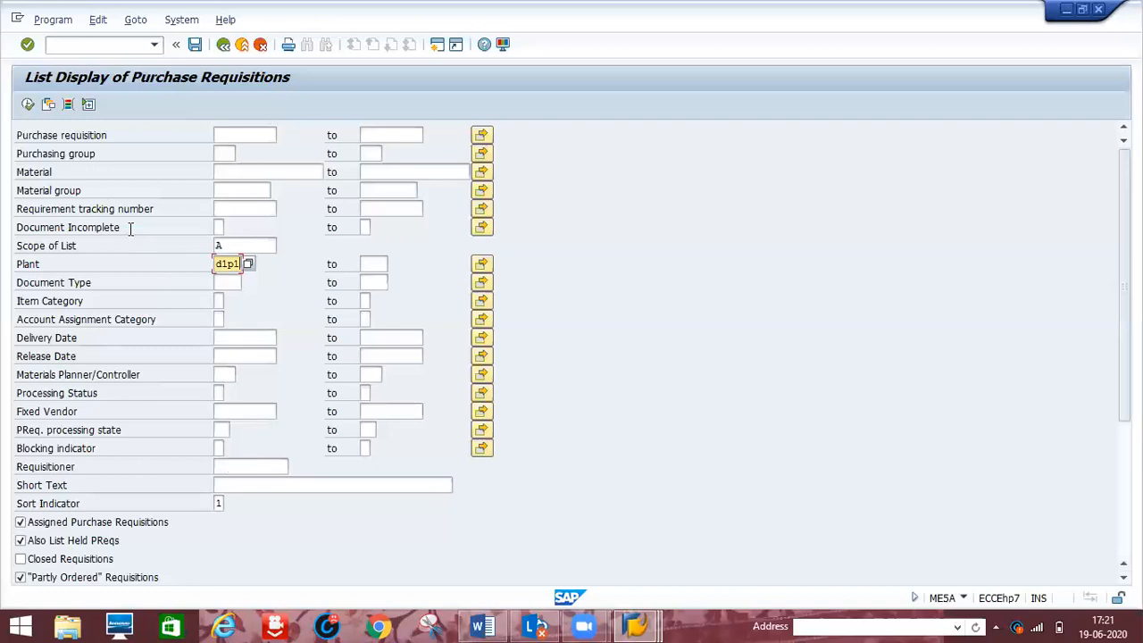
left_click(228, 173)
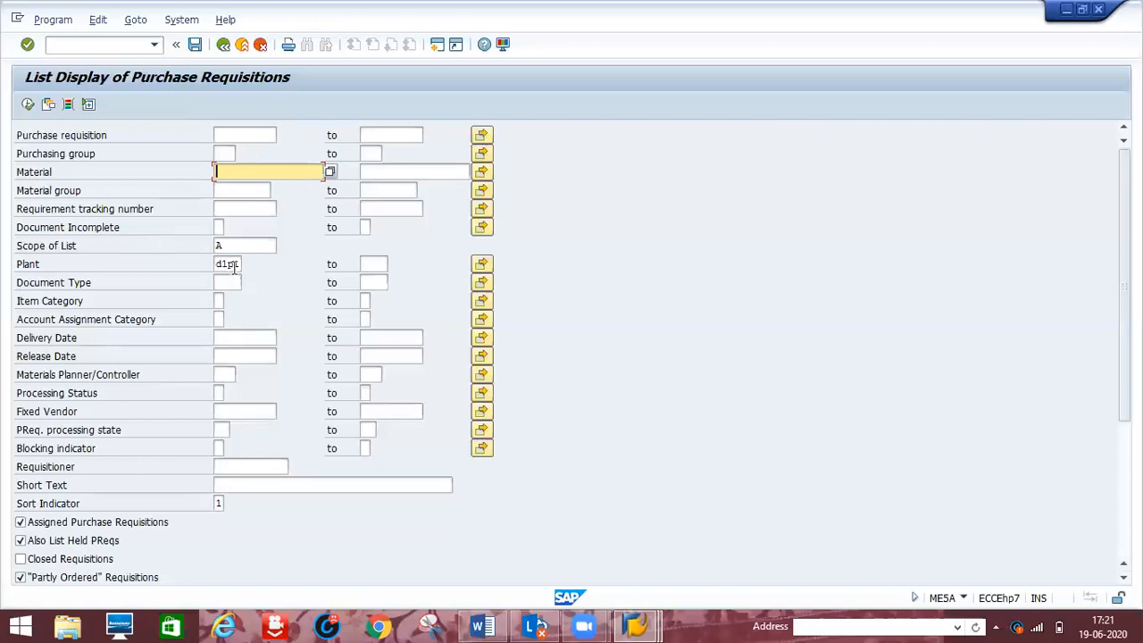
left_click(28, 106)
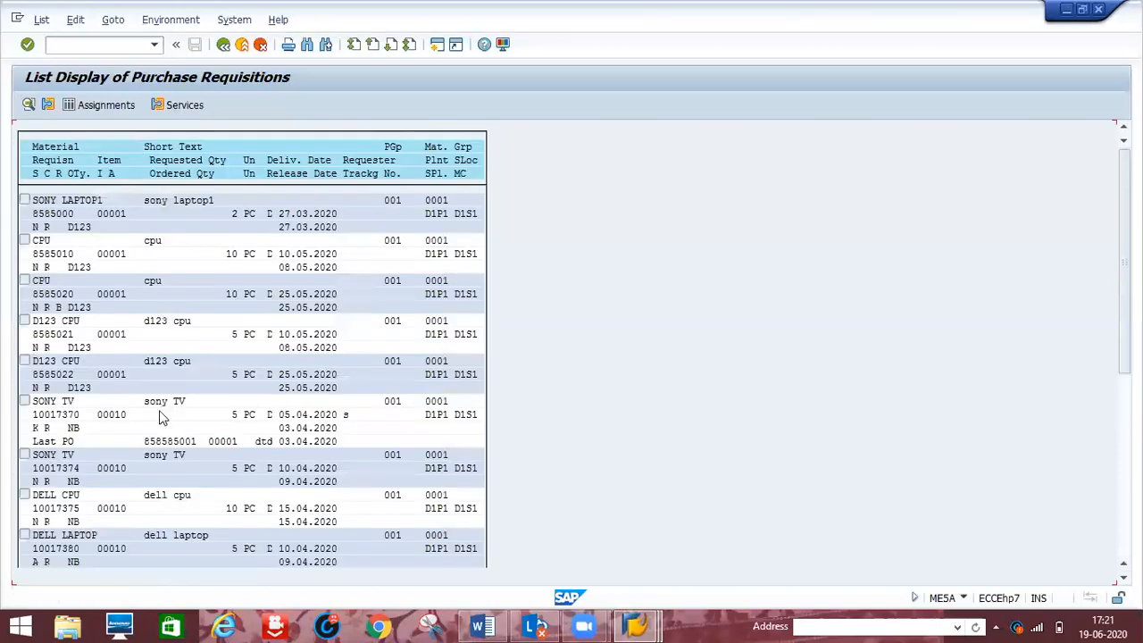
- Return to the selection criteria and list only the newly created purchase requisition by its number
left_click(223, 46)
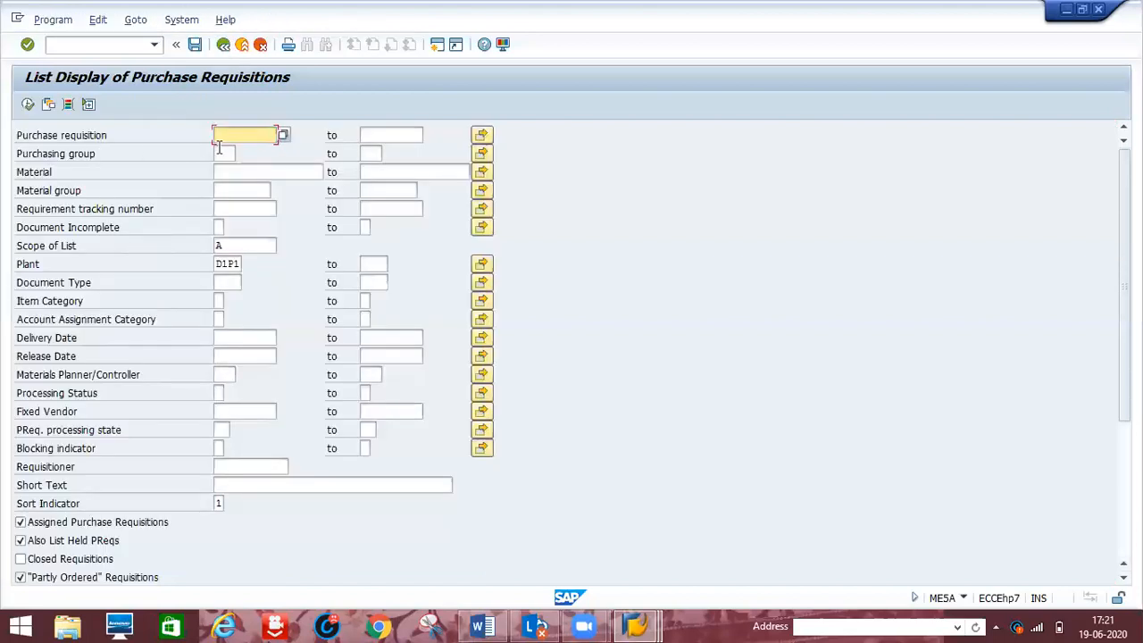
type("10017858")
left_click(34, 103)
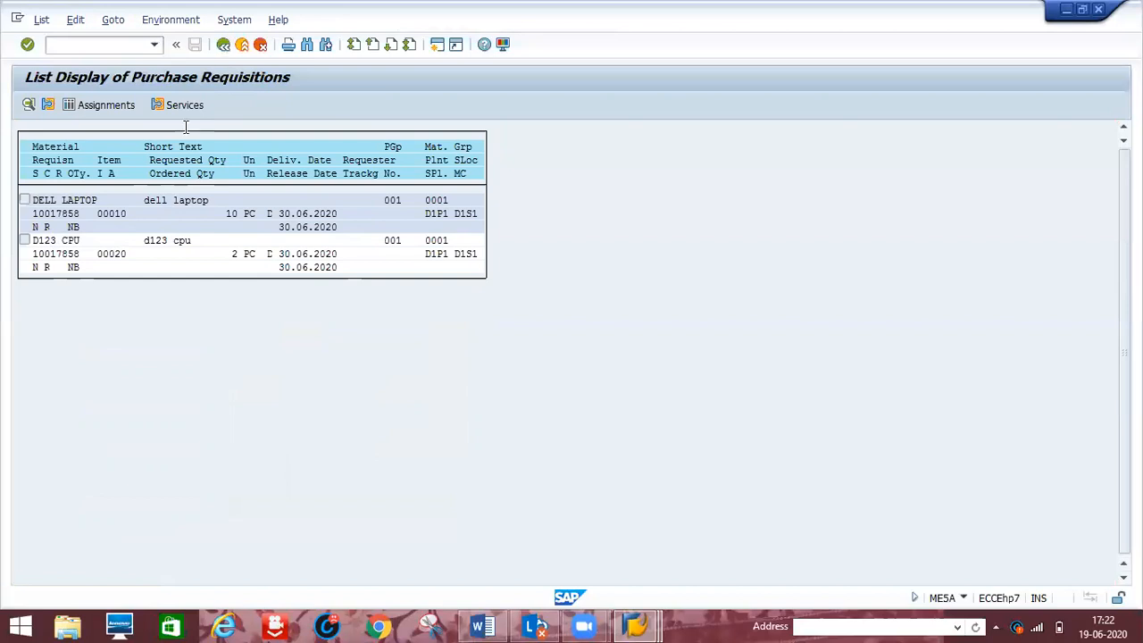
- Clear the requisition number, list the requisitions for the whole plant again, and return to the selection criteria
key("F3")
key("Delete")
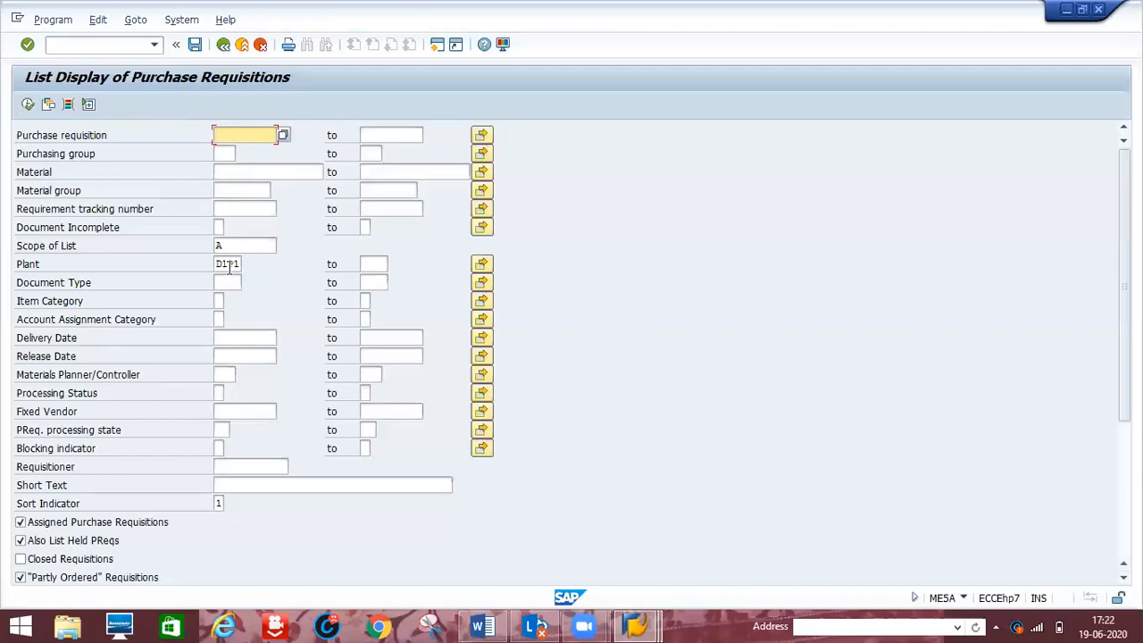
left_click(27, 105)
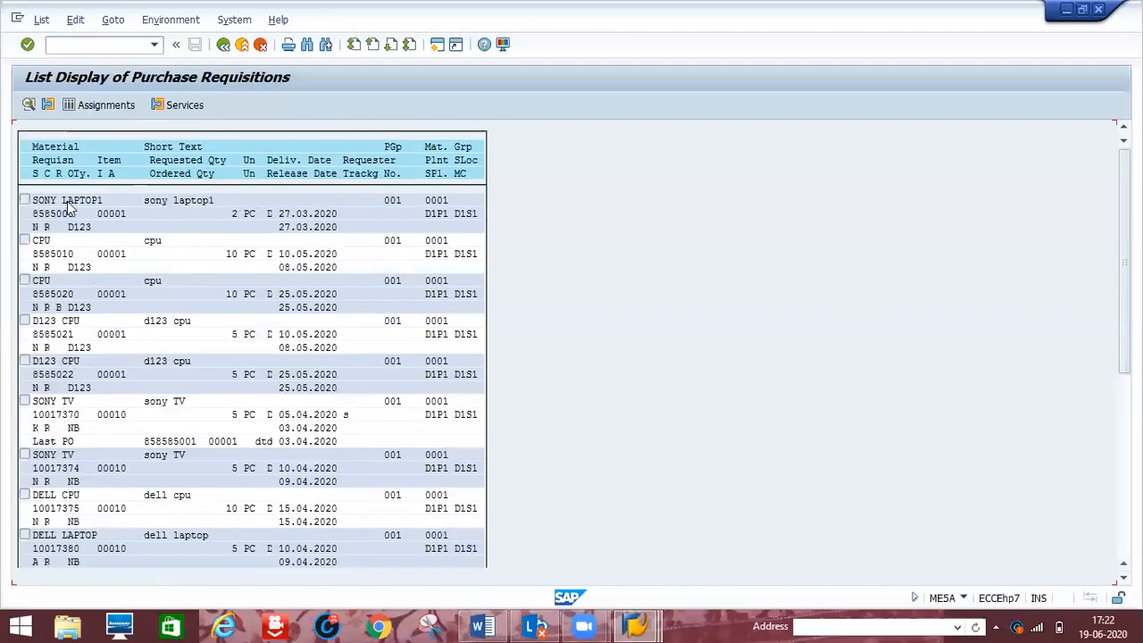
left_click(96, 404)
left_click(223, 45)
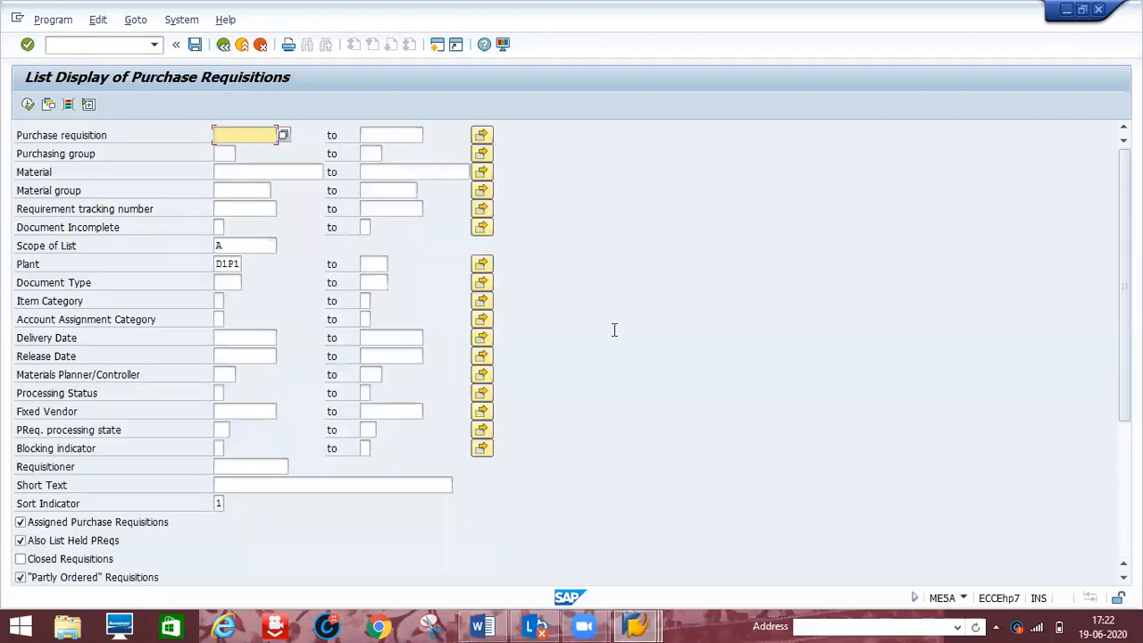
- Switch to the Word notes and review the transaction codes for creating, changing, displaying and releasing requisitions
key("alt+Tab")
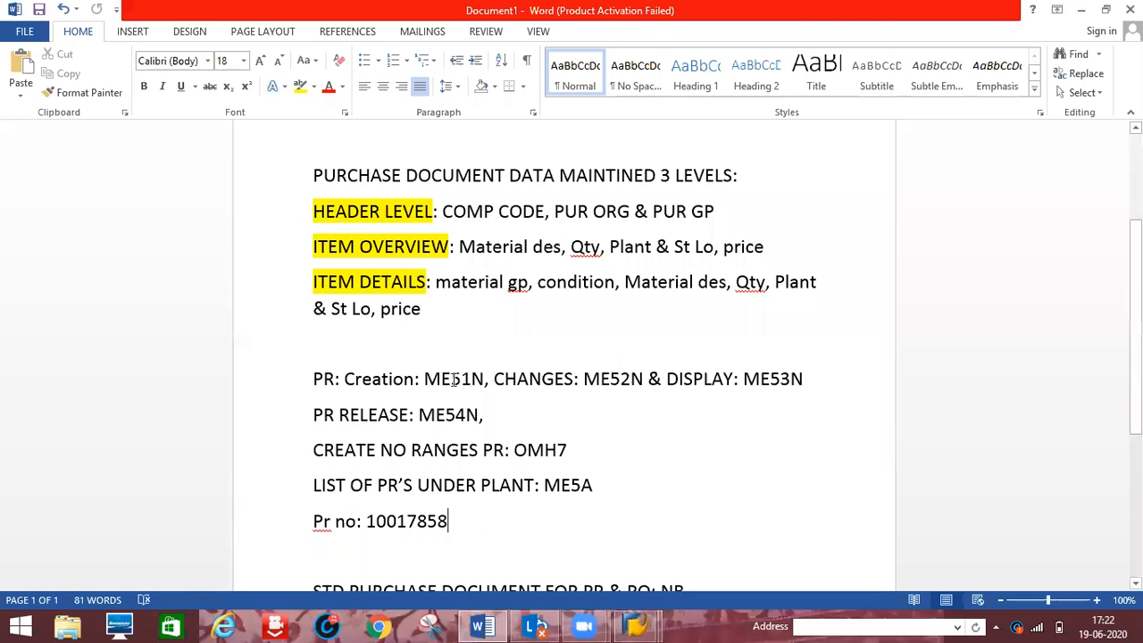
left_click_drag(454, 379, 582, 379)
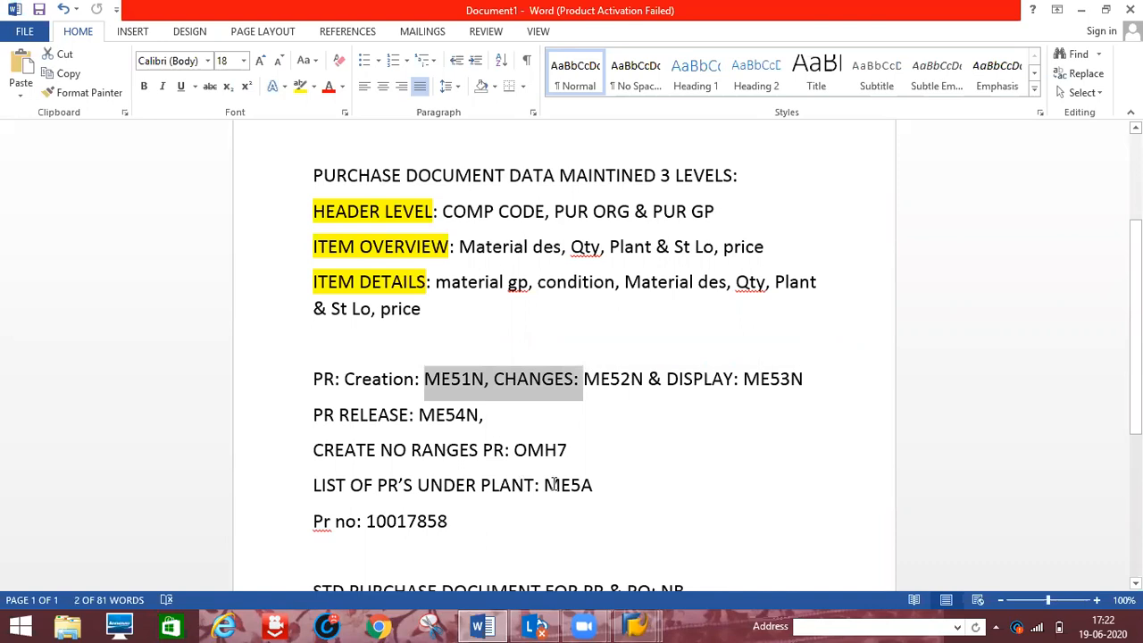
left_click(461, 414)
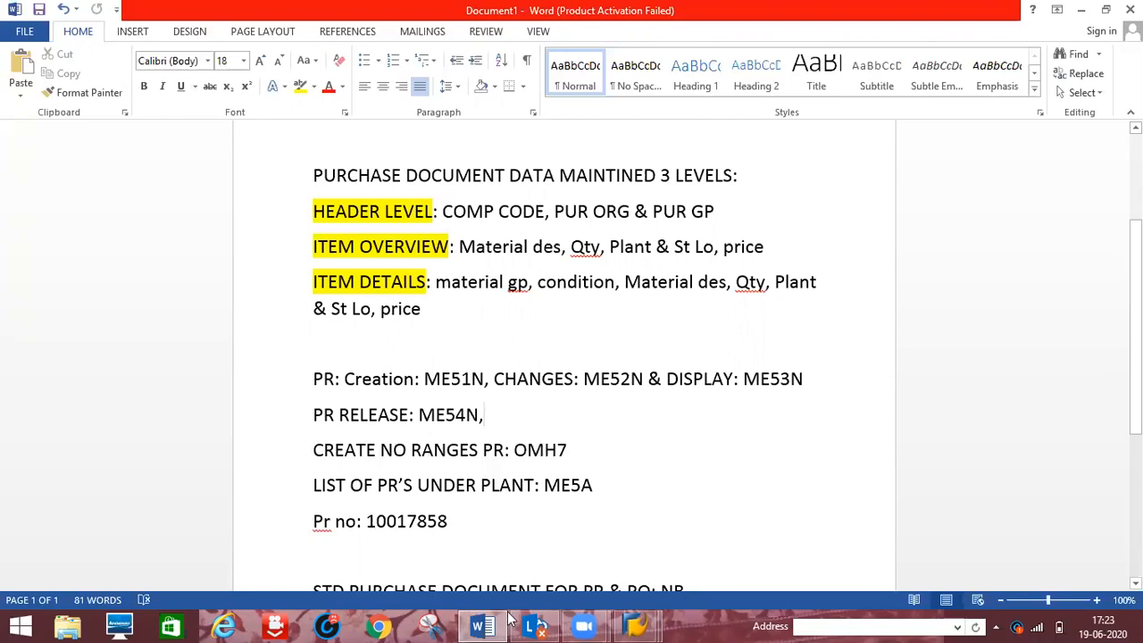
- Switch back to SAP, open the customizing transaction SPRO and display the SAP Reference IMG
left_click(629, 623)
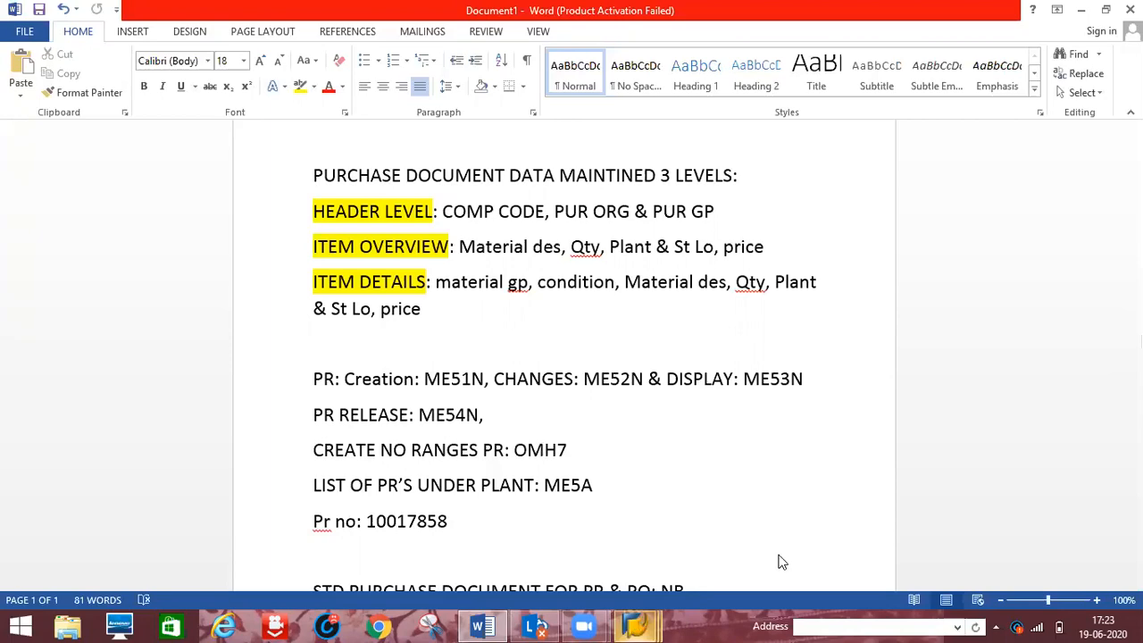
left_click(624, 547)
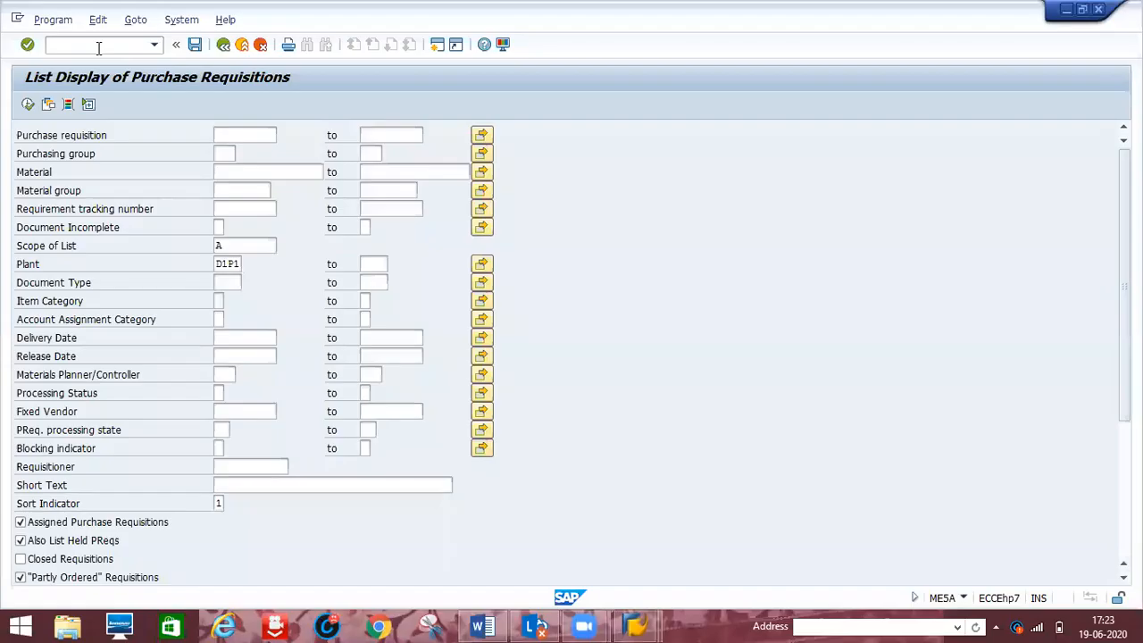
left_click(99, 48)
type("/n")
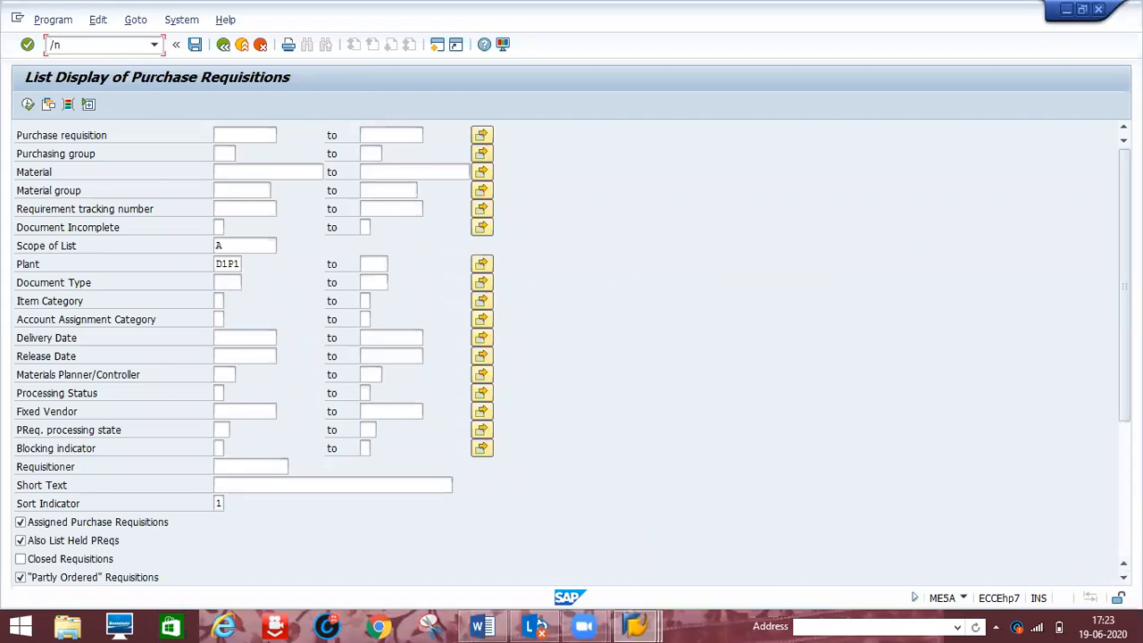
type("spro")
key("Return")
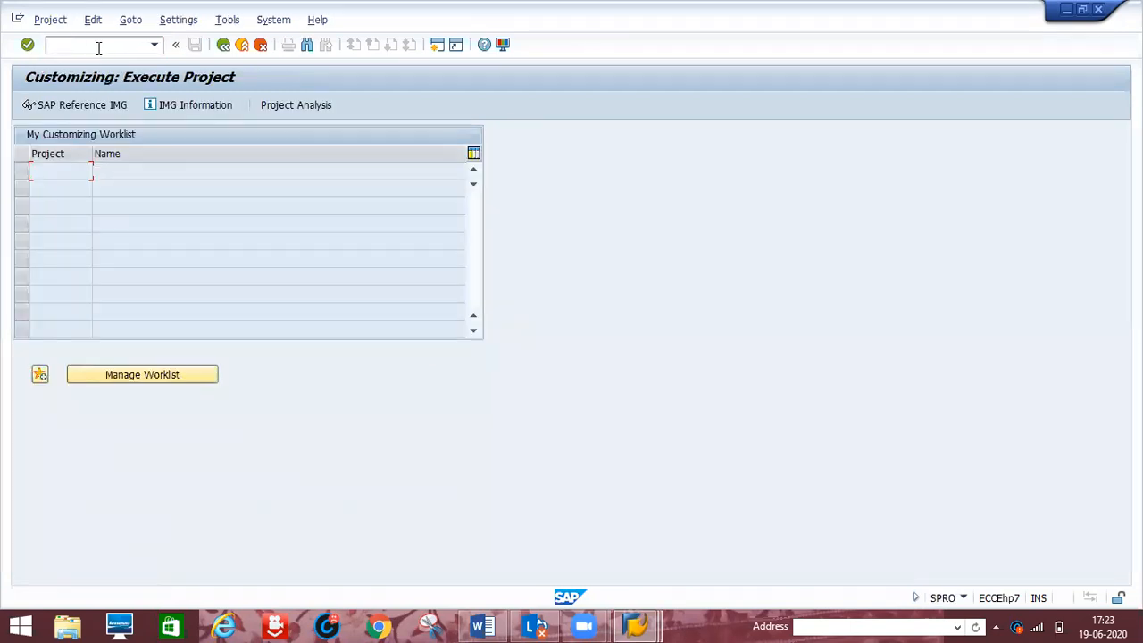
left_click(76, 108)
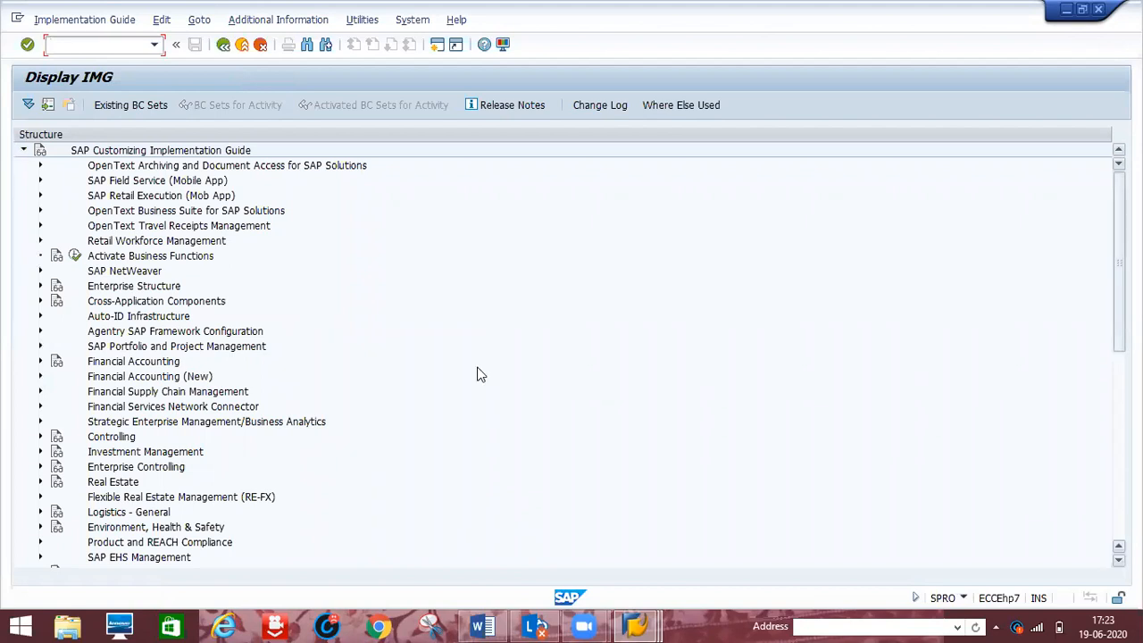
- Under Materials Management > Purchasing > Purchase Requisition, open the Define Number Ranges activity
scroll(122, 264, "down", 9)
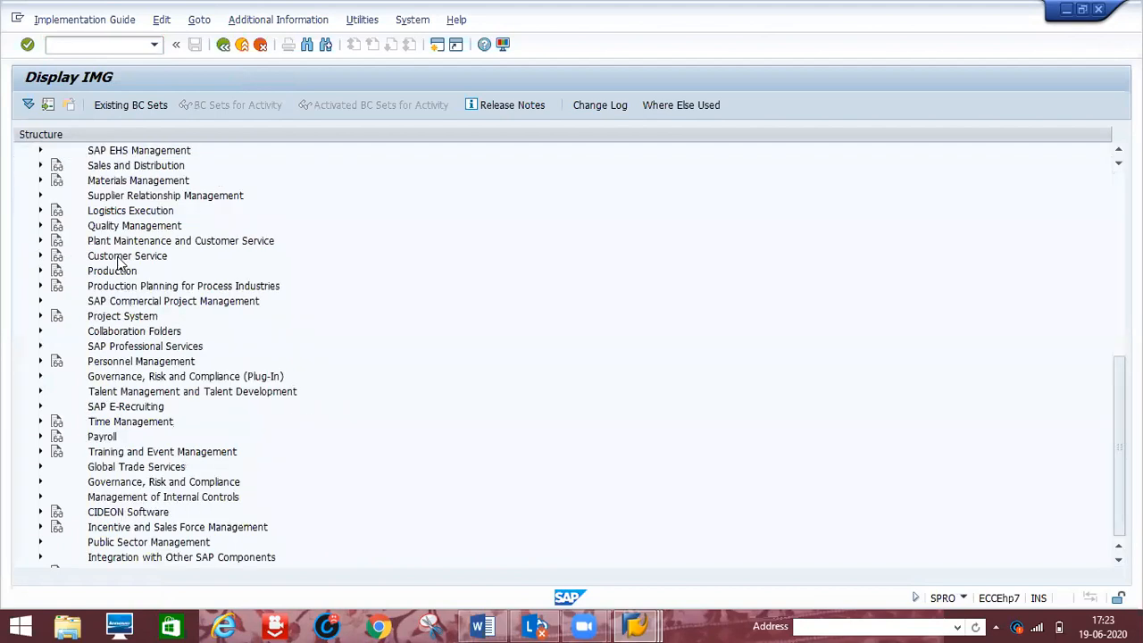
left_click(39, 180)
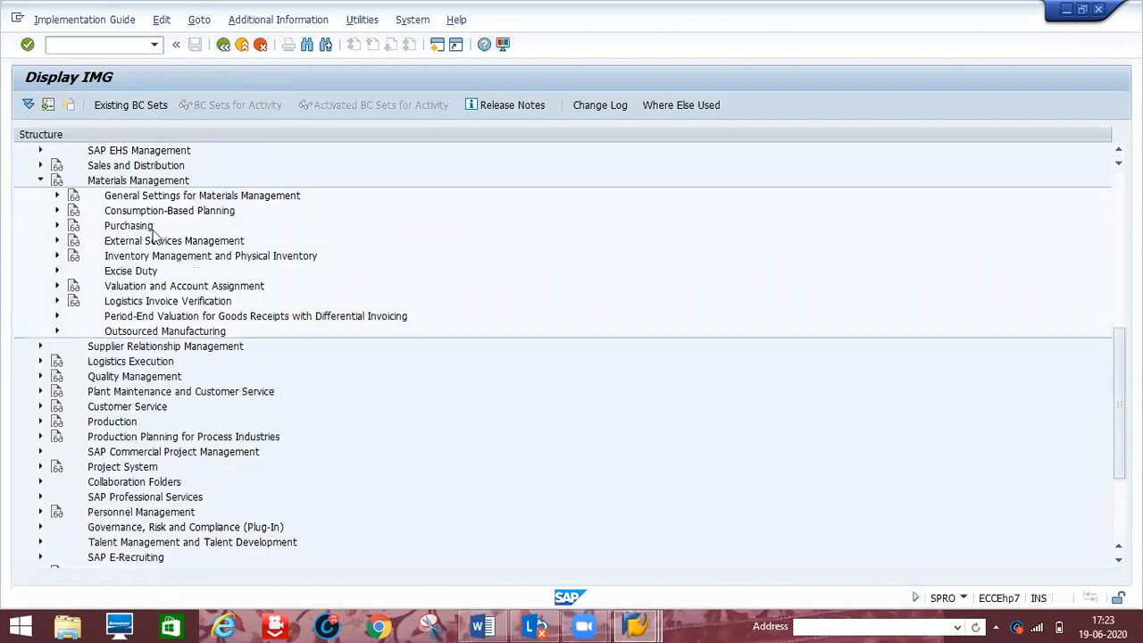
left_click(57, 227)
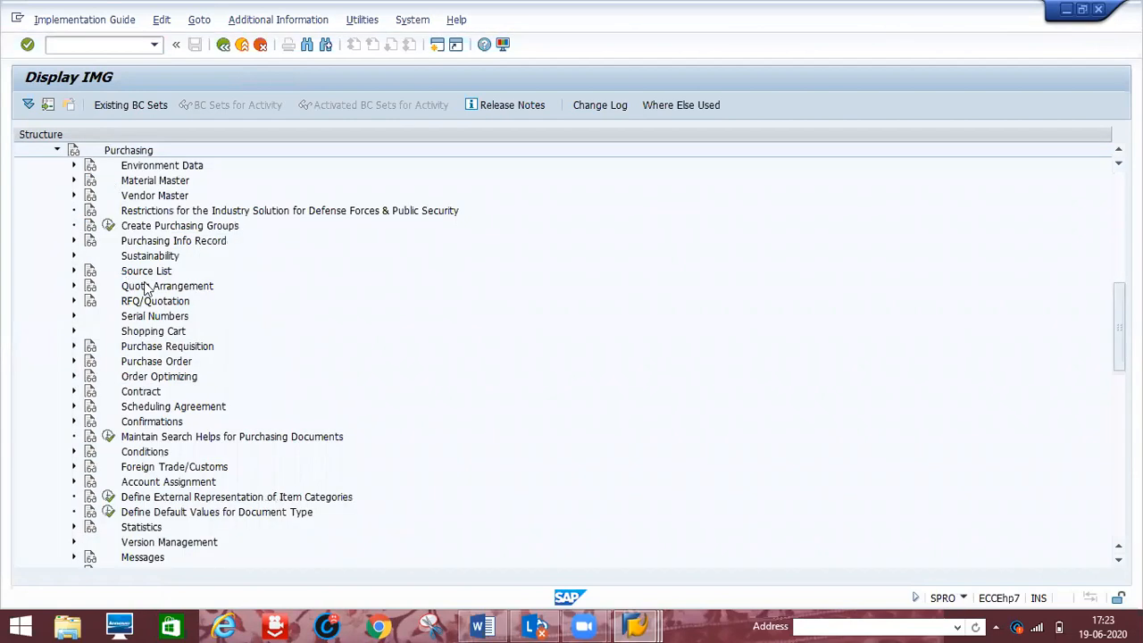
left_click(75, 348)
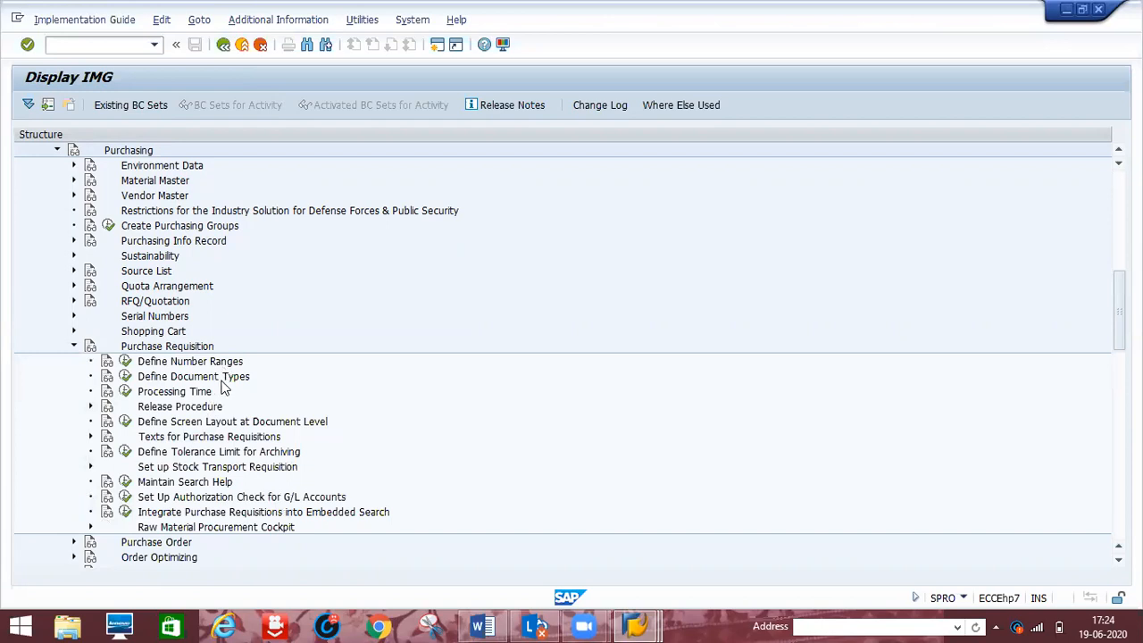
left_click(125, 361)
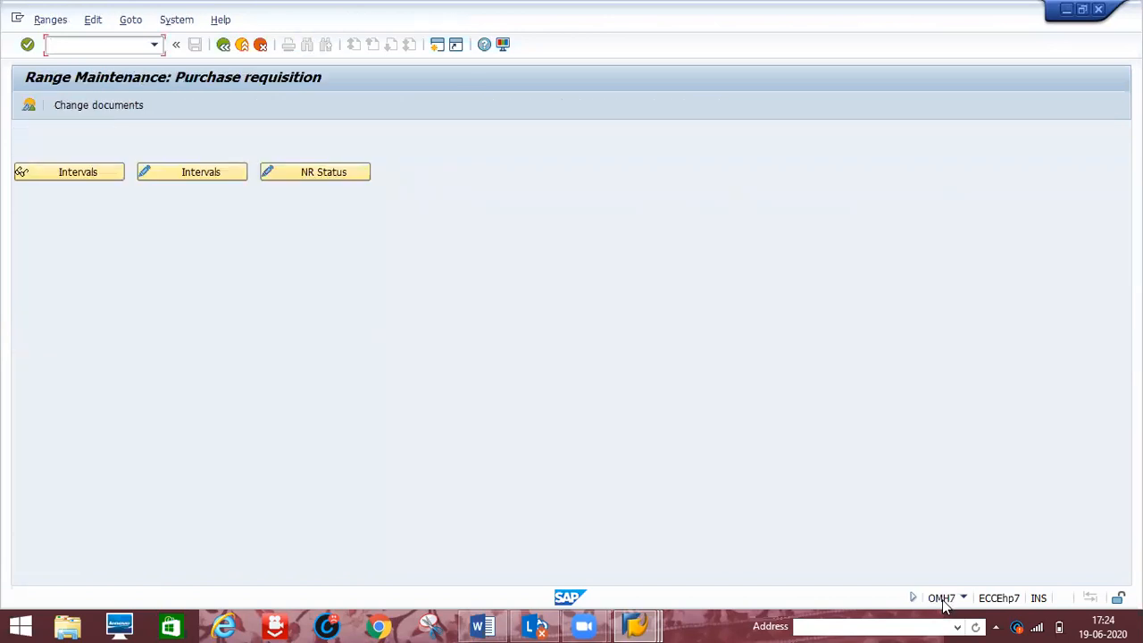
- Check the OMH7 entry in the Word notes, and open the purchase requisition number range intervals in SAP for editing
left_click(489, 625)
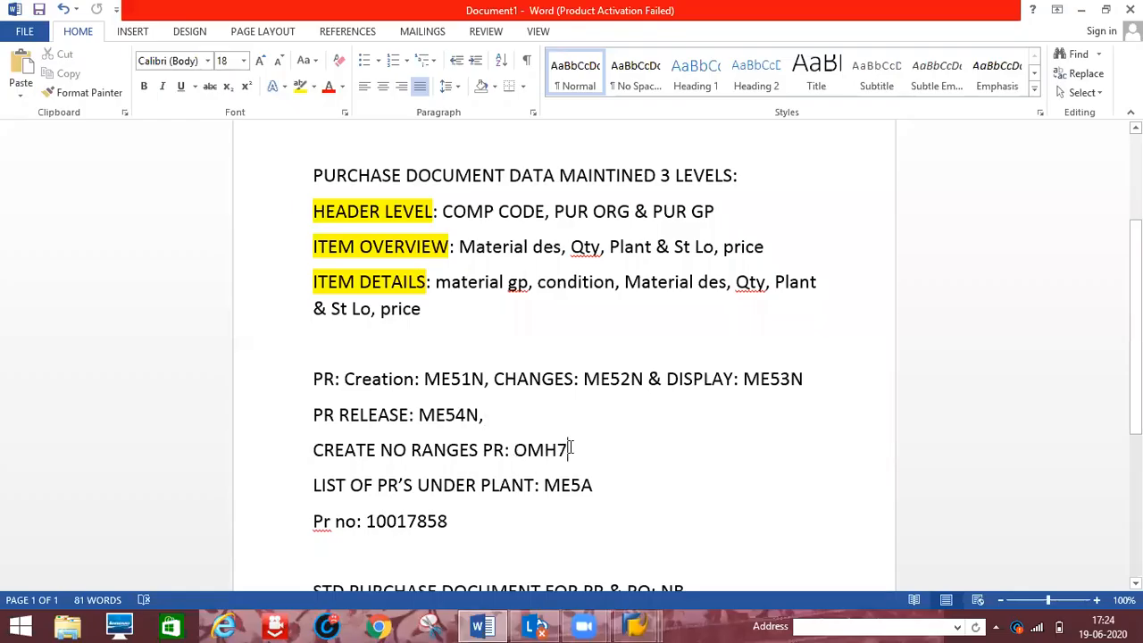
key("alt+Tab")
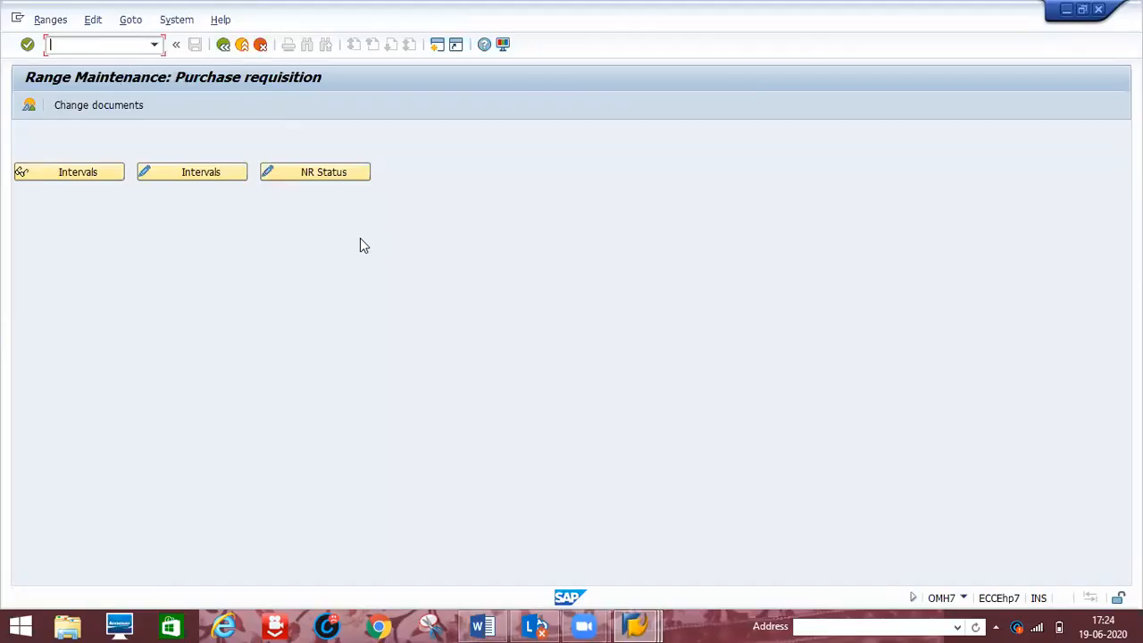
left_click(209, 176)
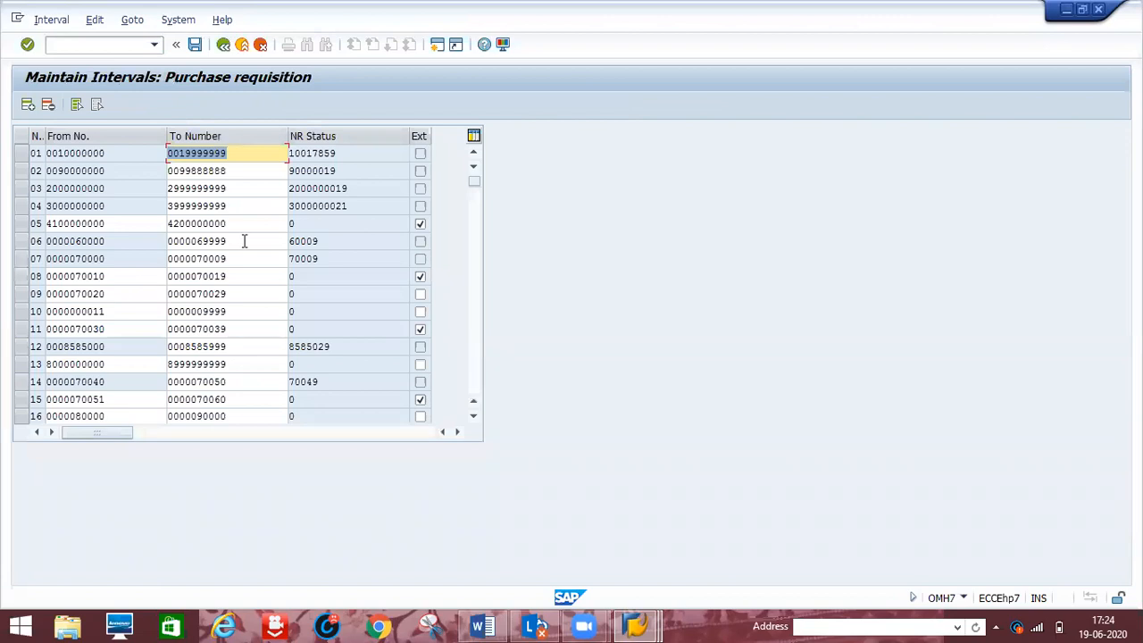
left_click(310, 223)
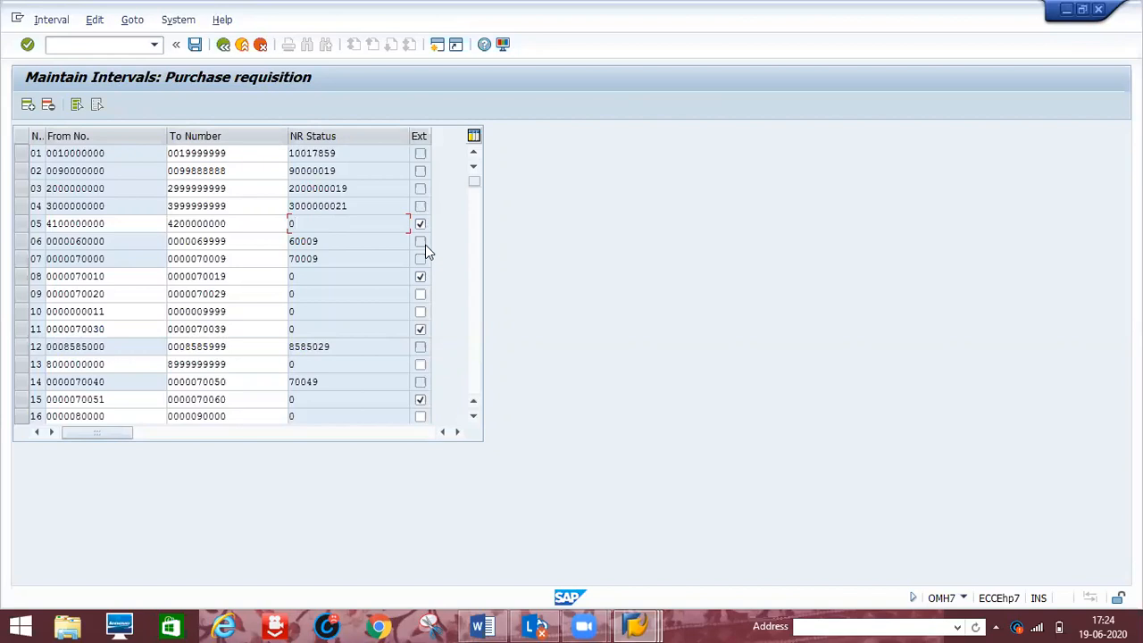
left_click(28, 106)
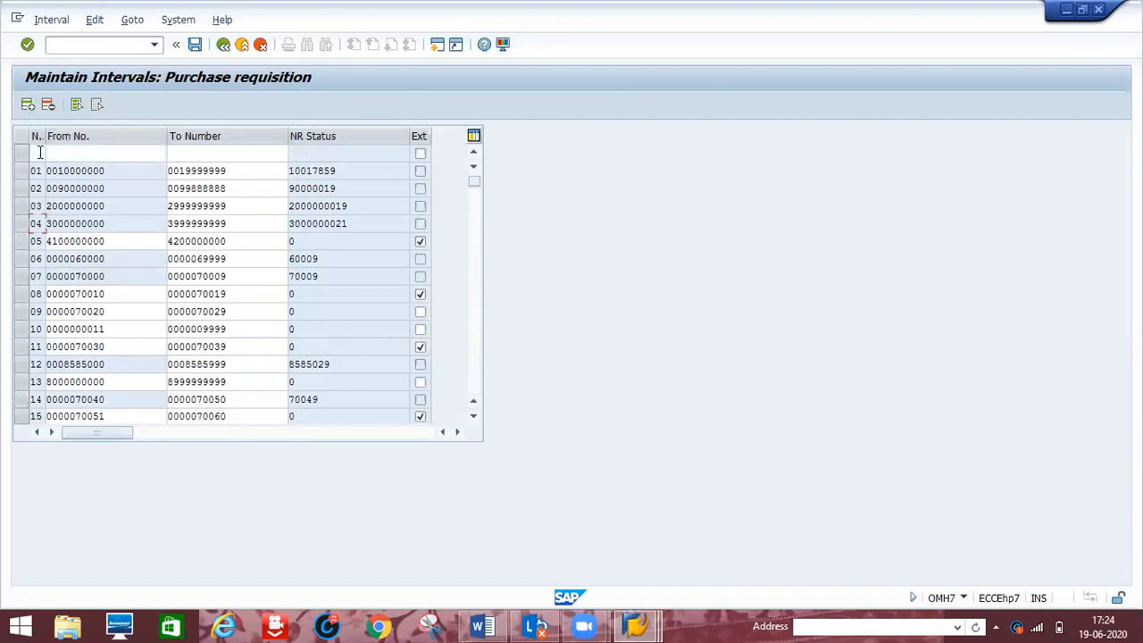
left_click(36, 152)
type("1")
key("Tab")
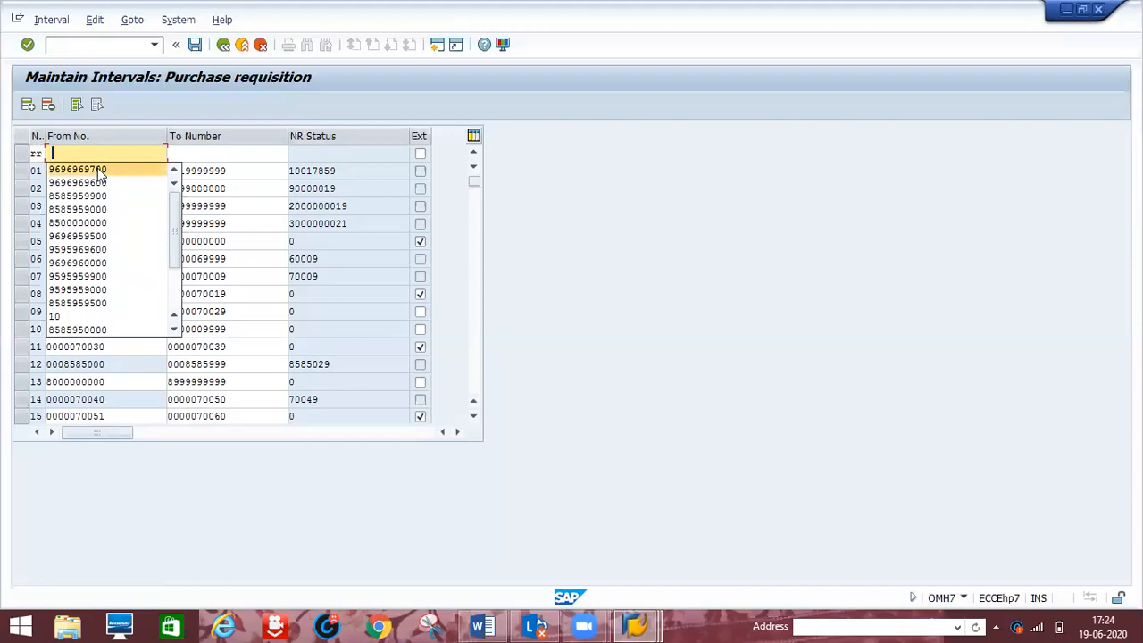
key("Return")
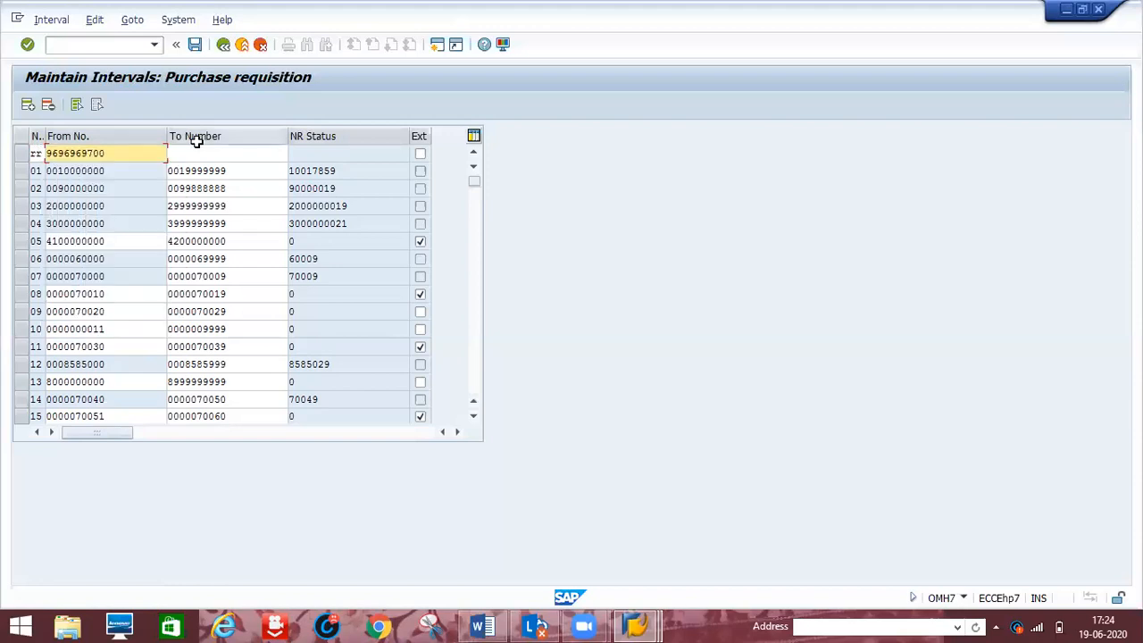
left_click(194, 153)
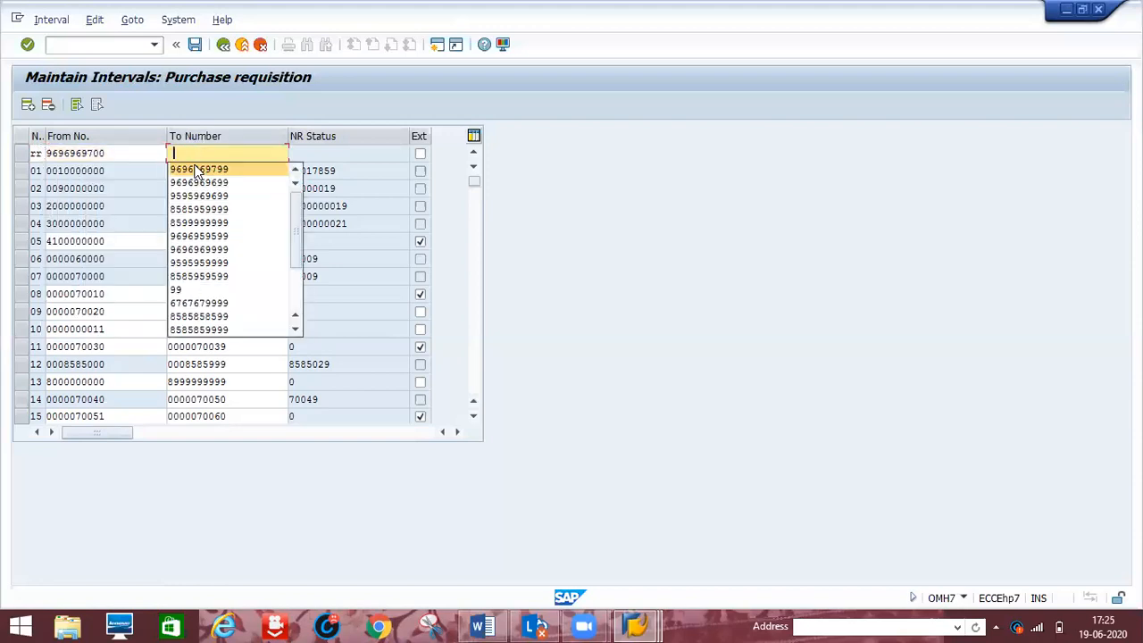
left_click(194, 170)
key("Return")
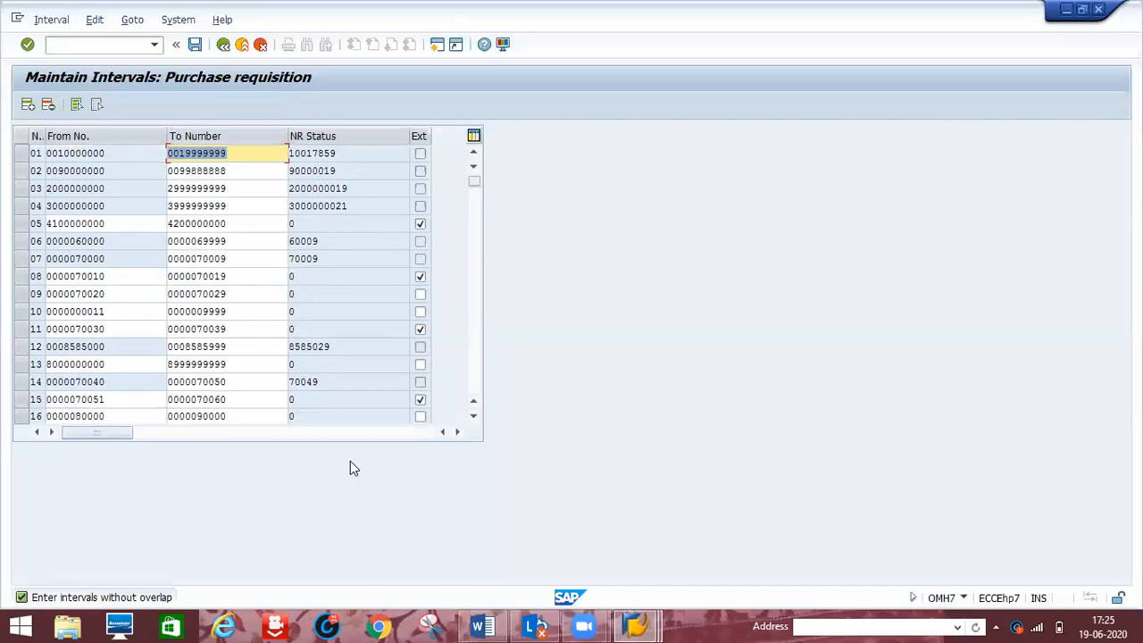
left_click(473, 386)
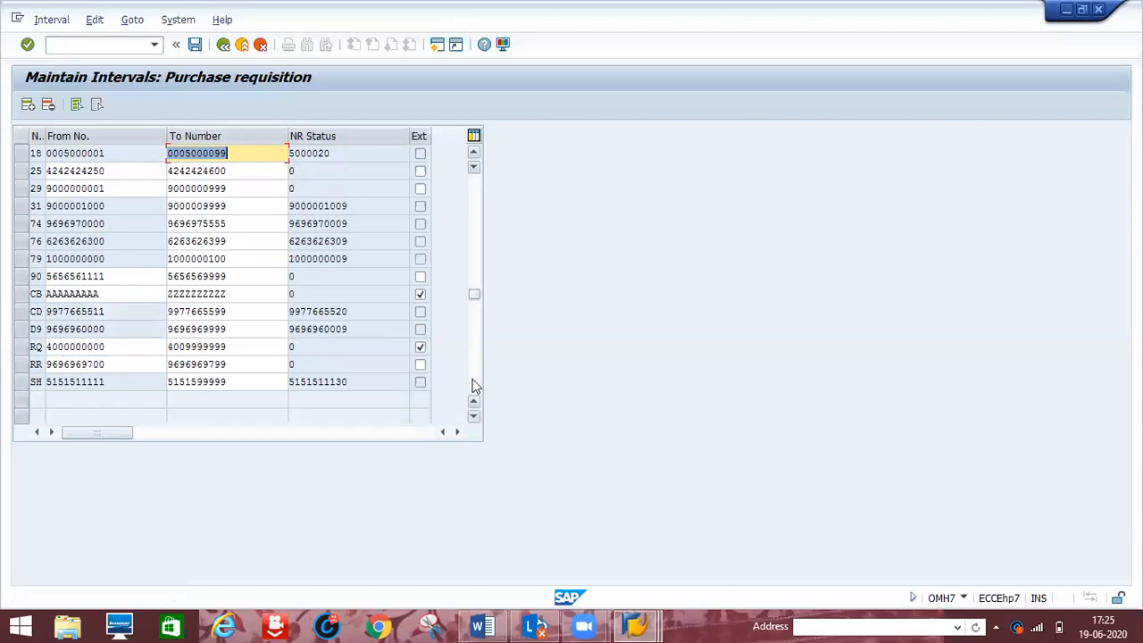
left_click(123, 364)
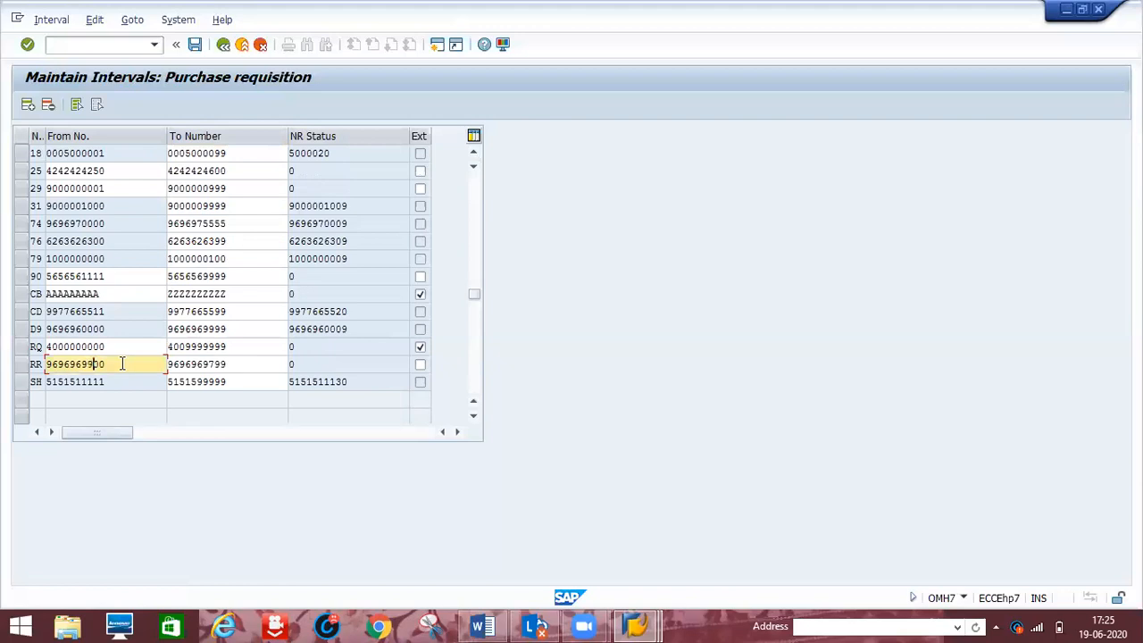
key("Right")
key("Right")
key("Tab")
key("Left")
key("Left")
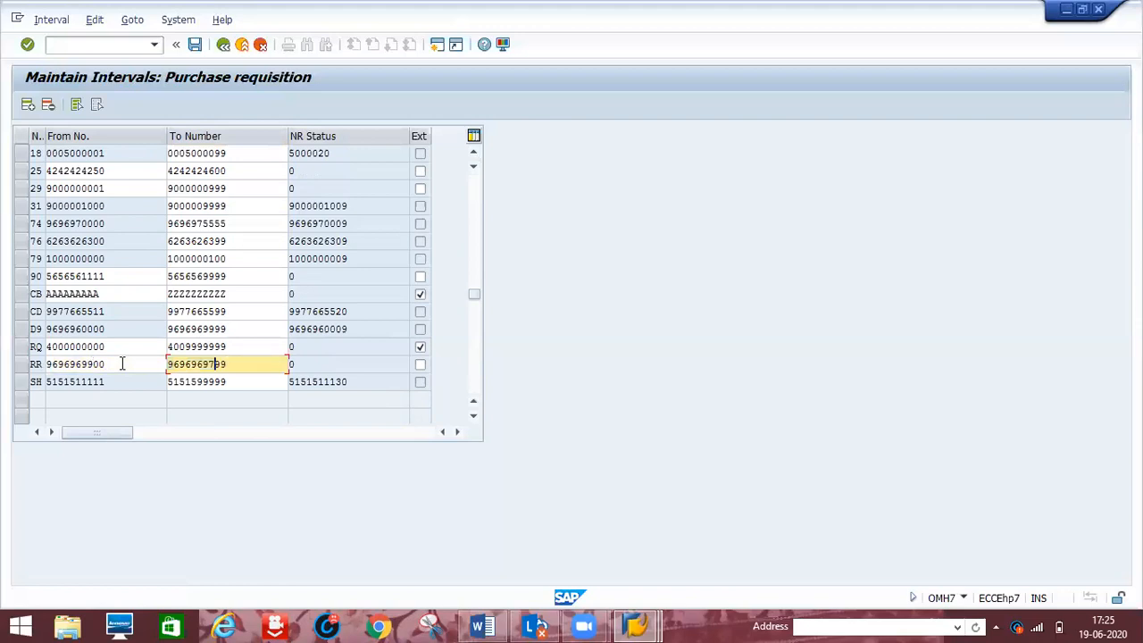
key("BackSpace")
key("BackSpace")
type("99")
key("Return")
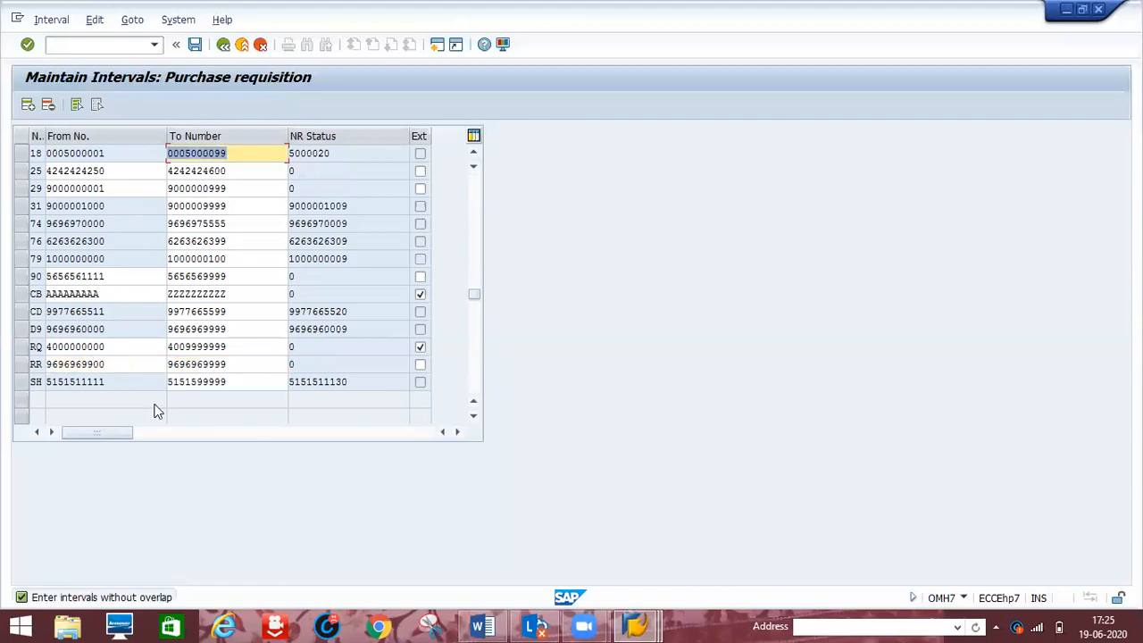
left_click(122, 363)
key("BackSpace")
key("BackSpace")
key("BackSpace")
key("BackSpace")
key("BackSpace")
key("BackSpace")
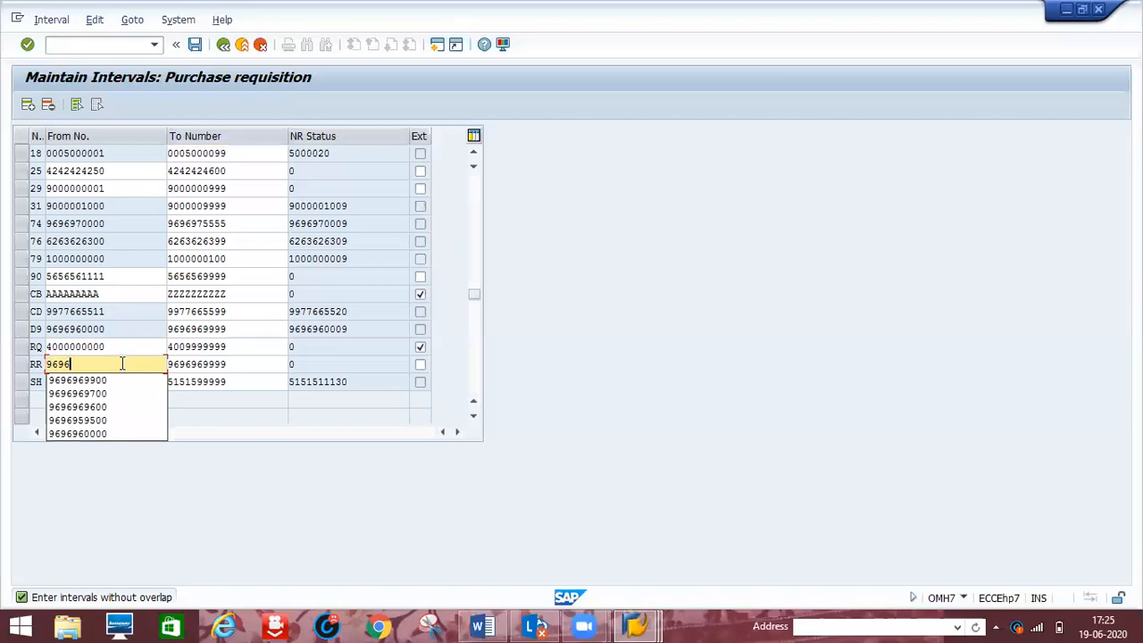
type("979")
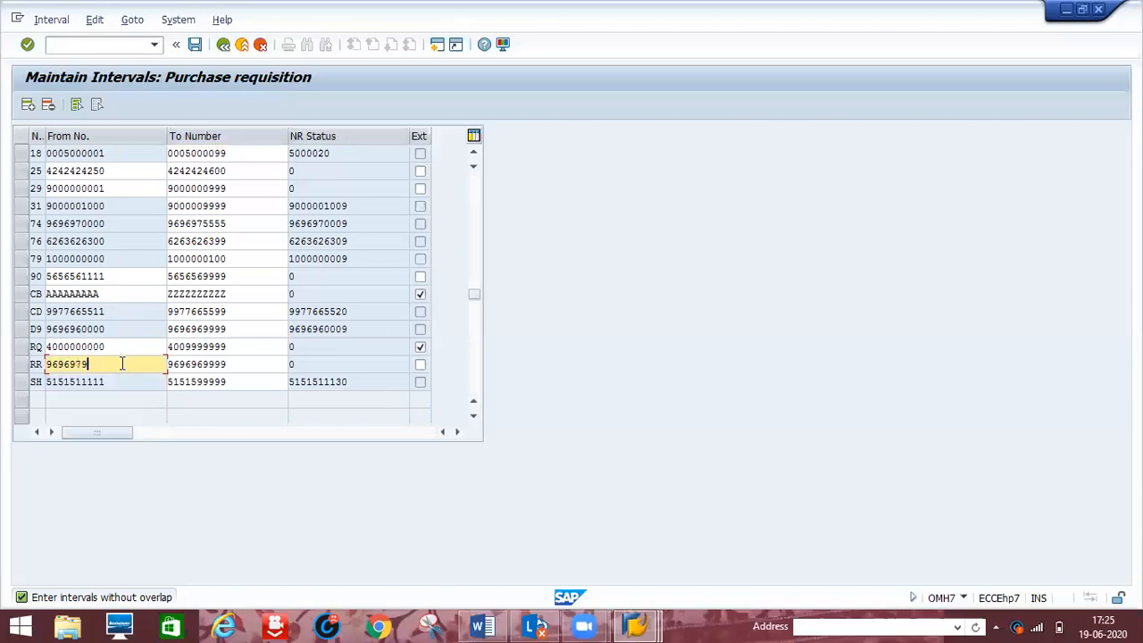
type("79")
type("0")
key("Tab")
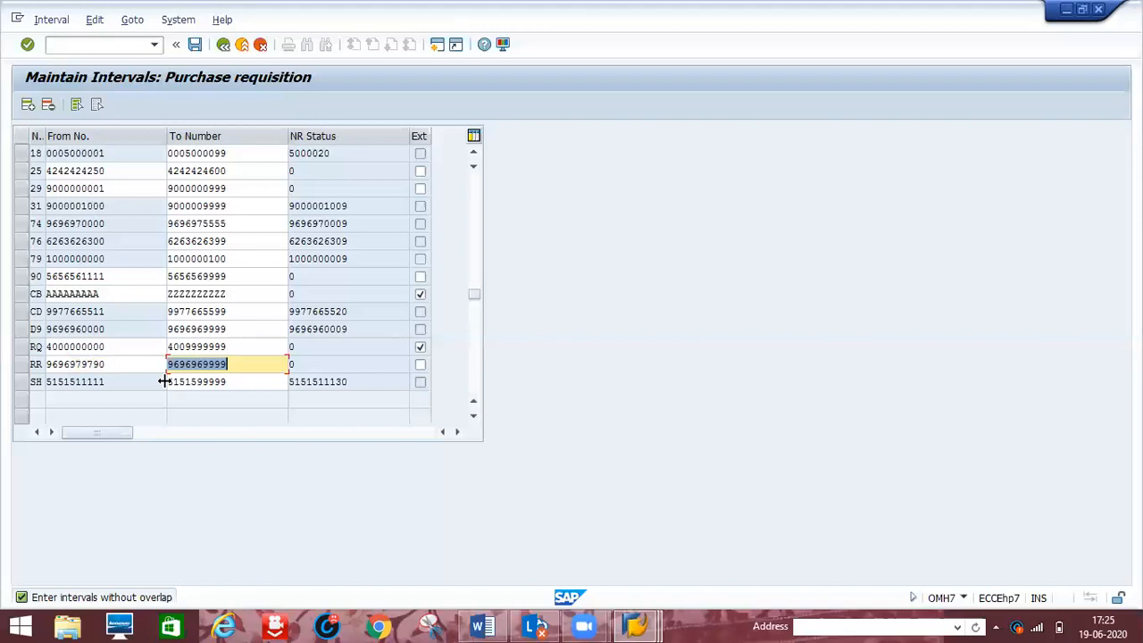
type("9")
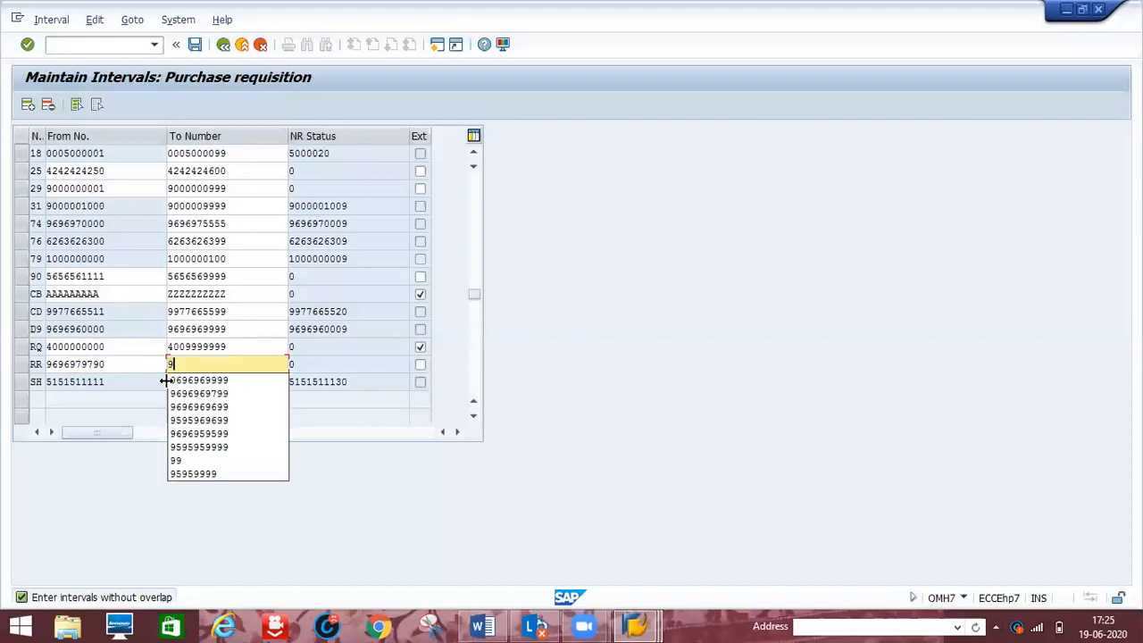
type("6969797")
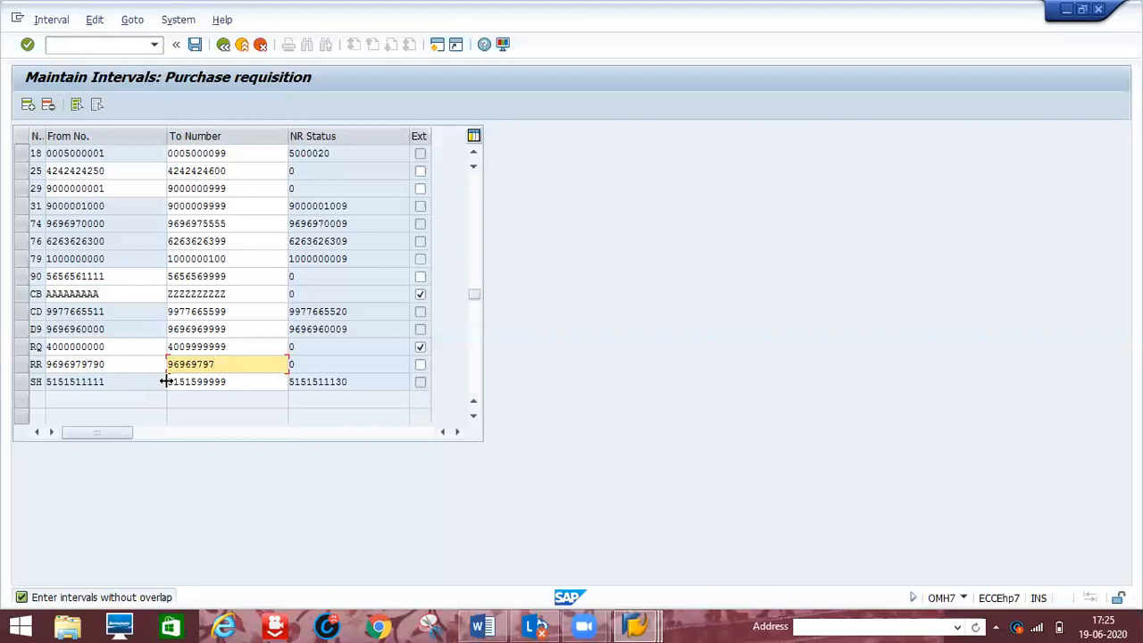
type("99")
key("Return")
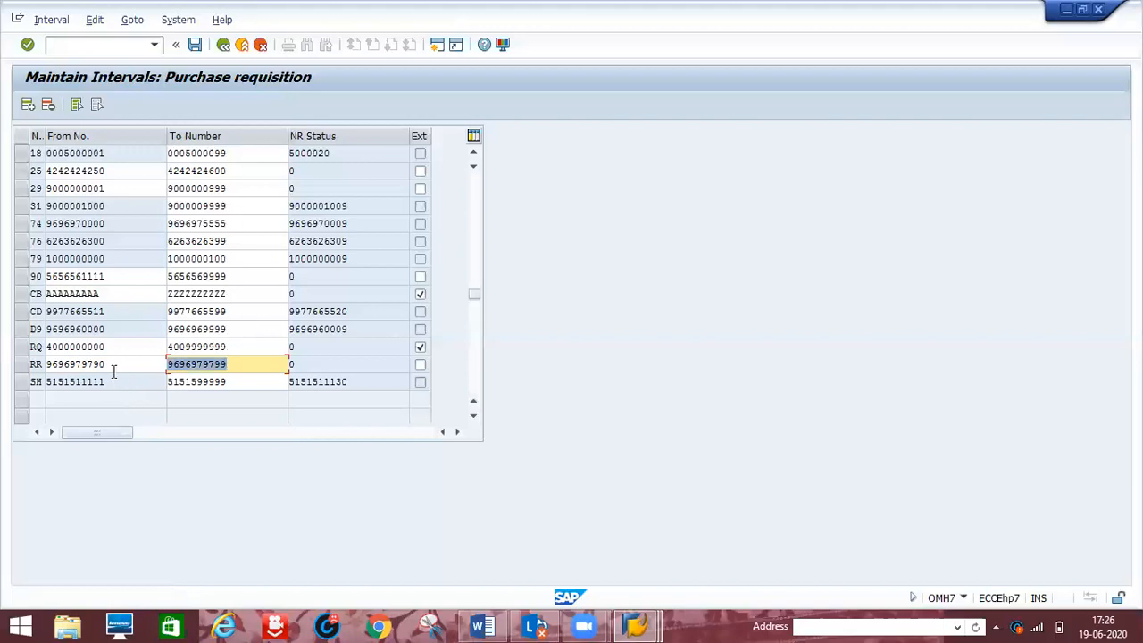
- Save the requisition number range intervals, and open the Define Document Types activity under Purchase Requisition in the IMG
left_click(17, 366)
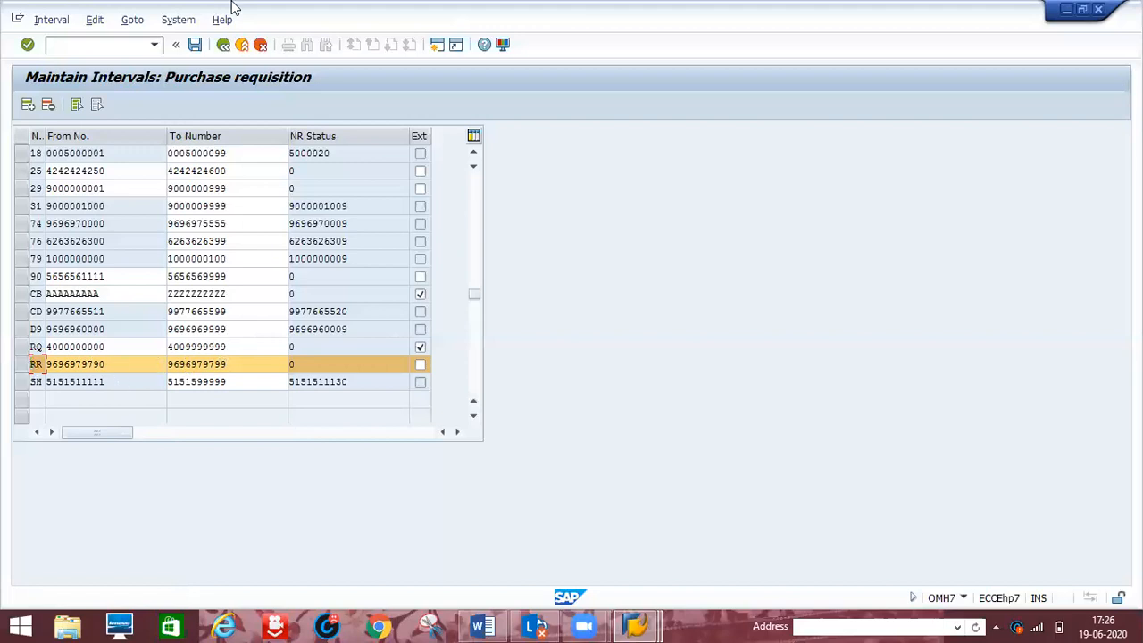
left_click(197, 45)
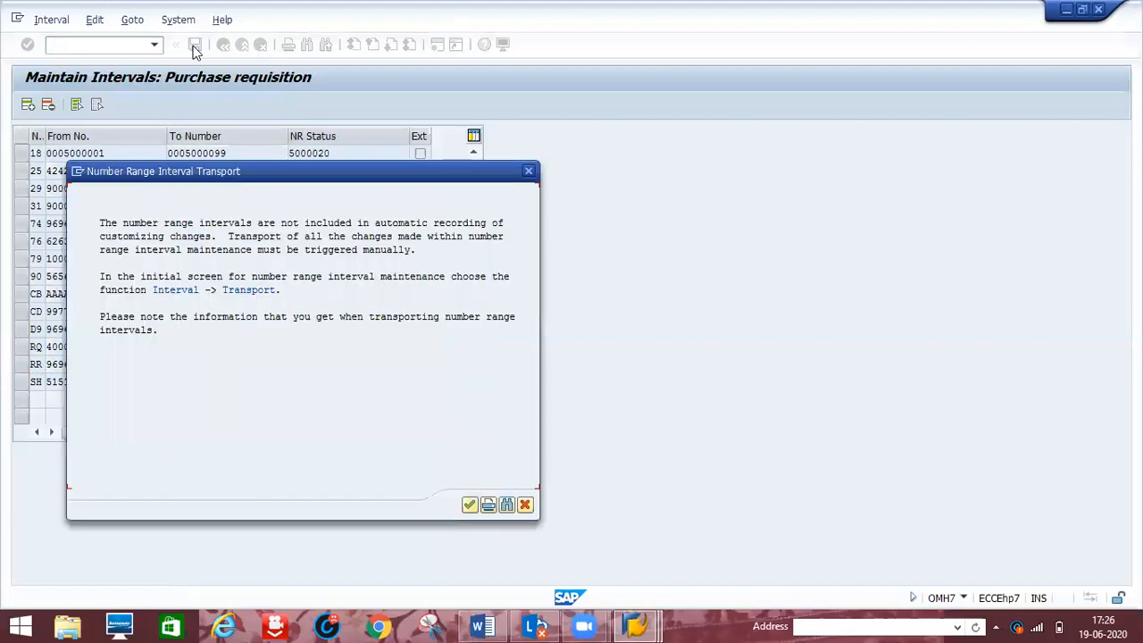
left_click(469, 506)
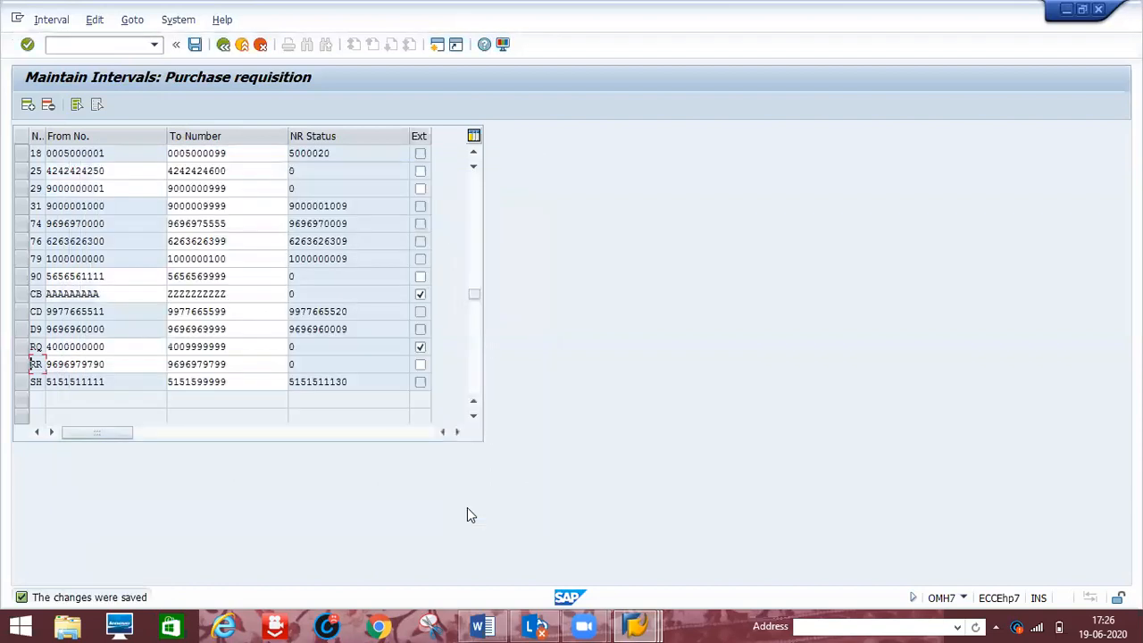
left_click(226, 48)
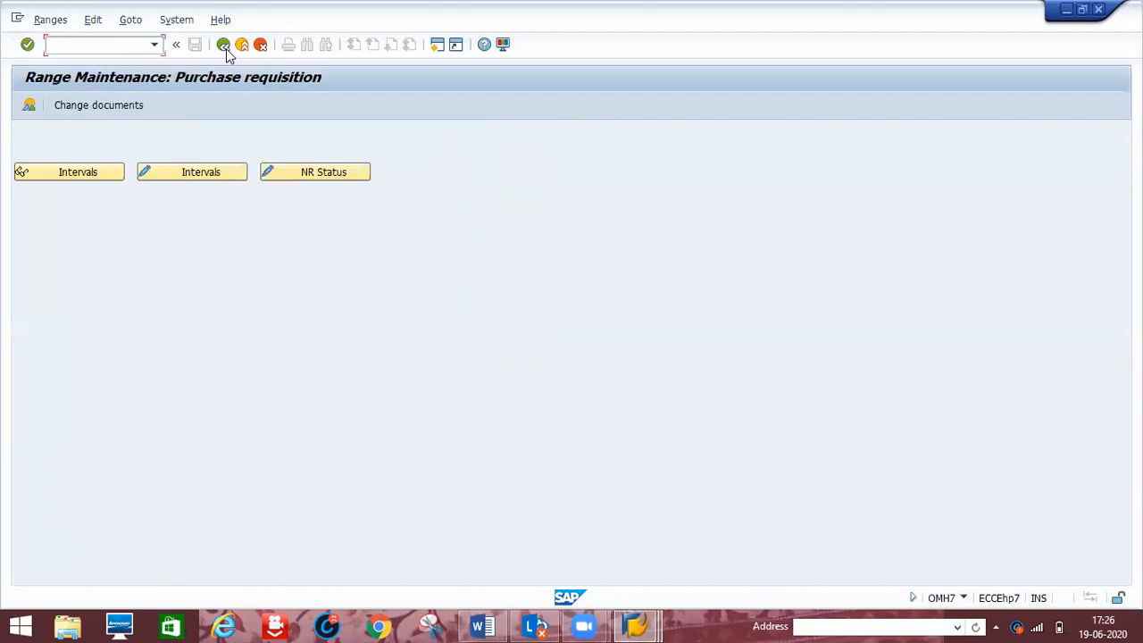
left_click(225, 46)
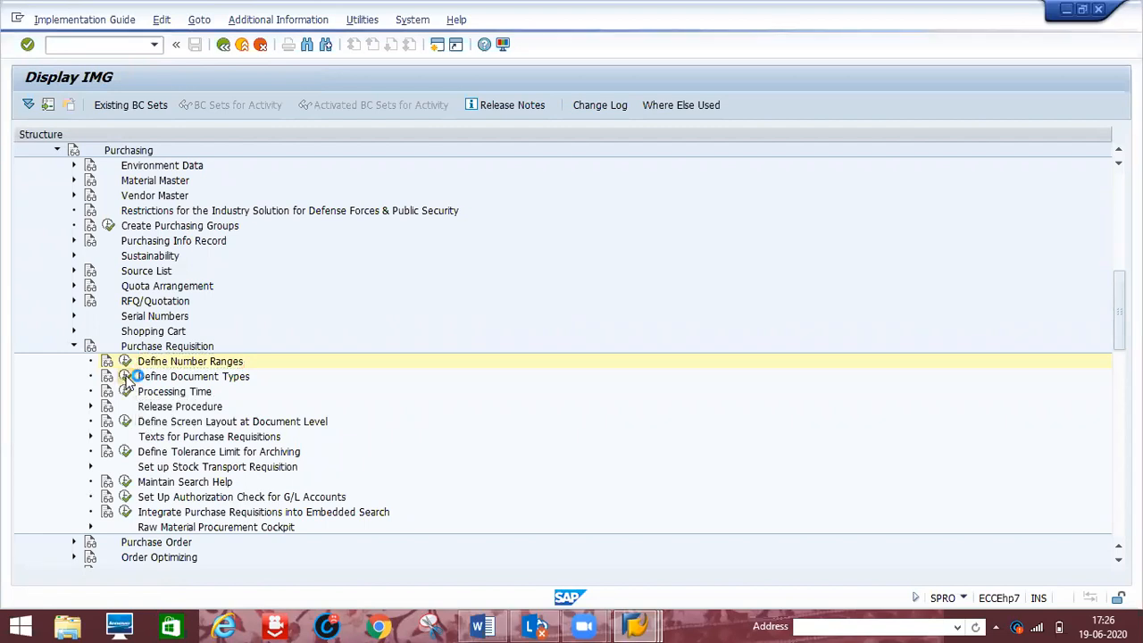
- Switch to the Word notes to check the standard purchase document type, and switch back to SAP
left_click(482, 625)
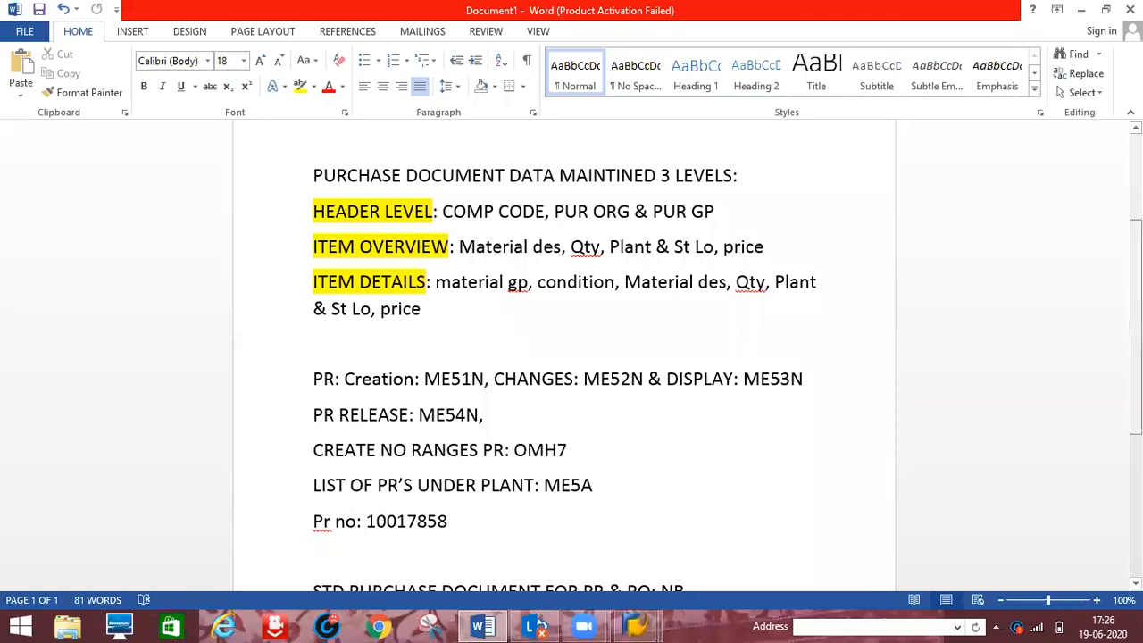
scroll(622, 476, "down", 1)
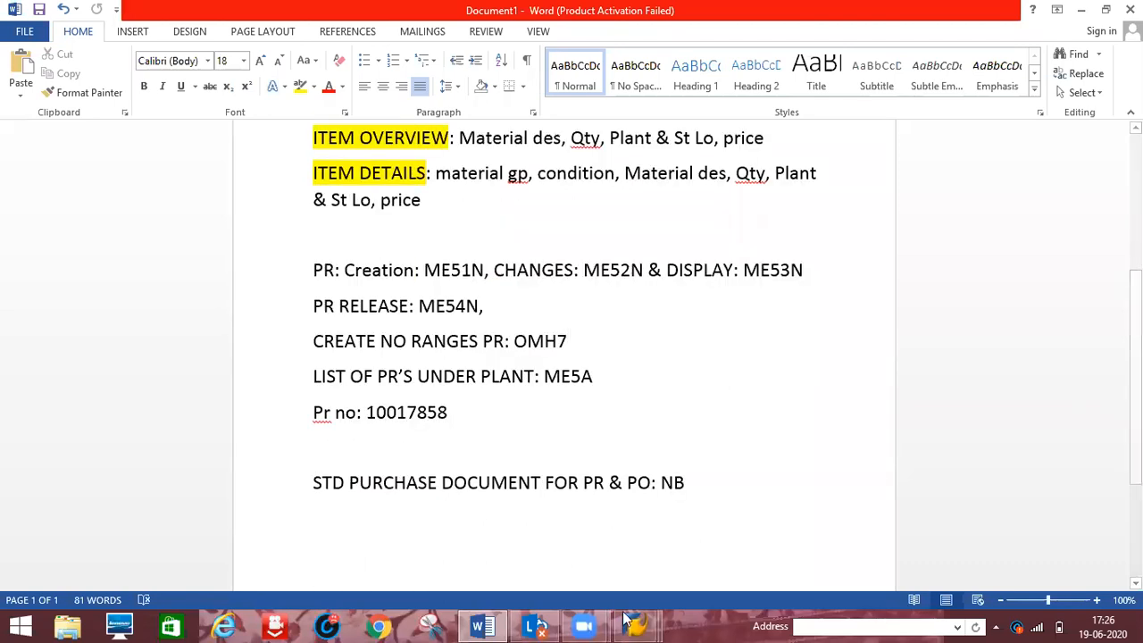
mouse_move(631, 623)
left_click(584, 557)
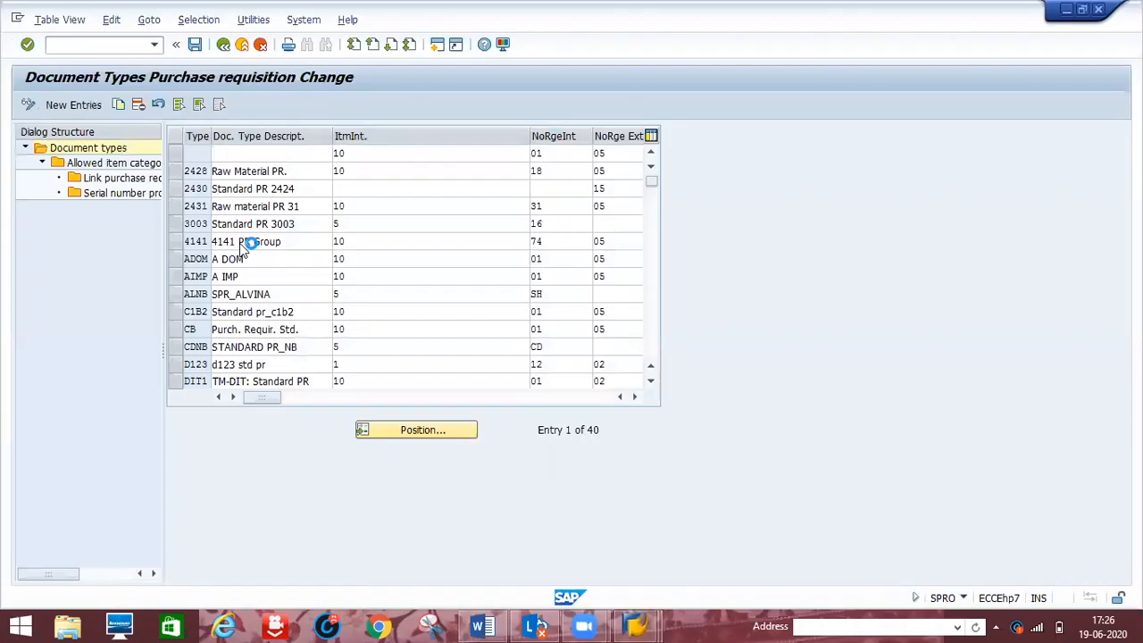
- Position the document type list at NB and copy that entry as a template for a new type
left_click(423, 432)
type("n")
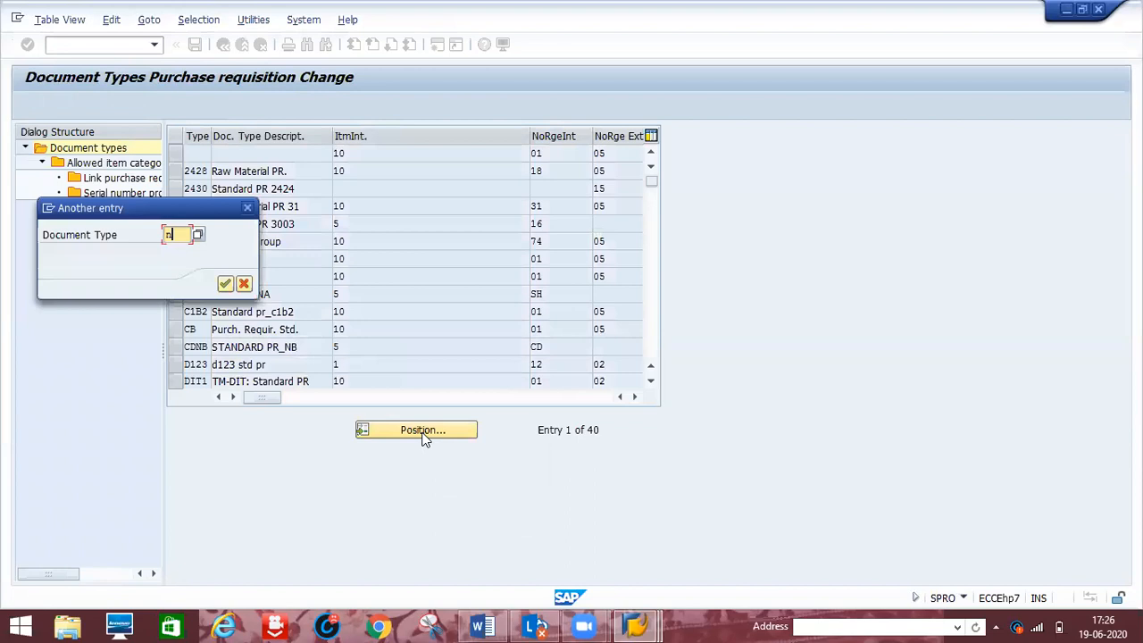
type("b")
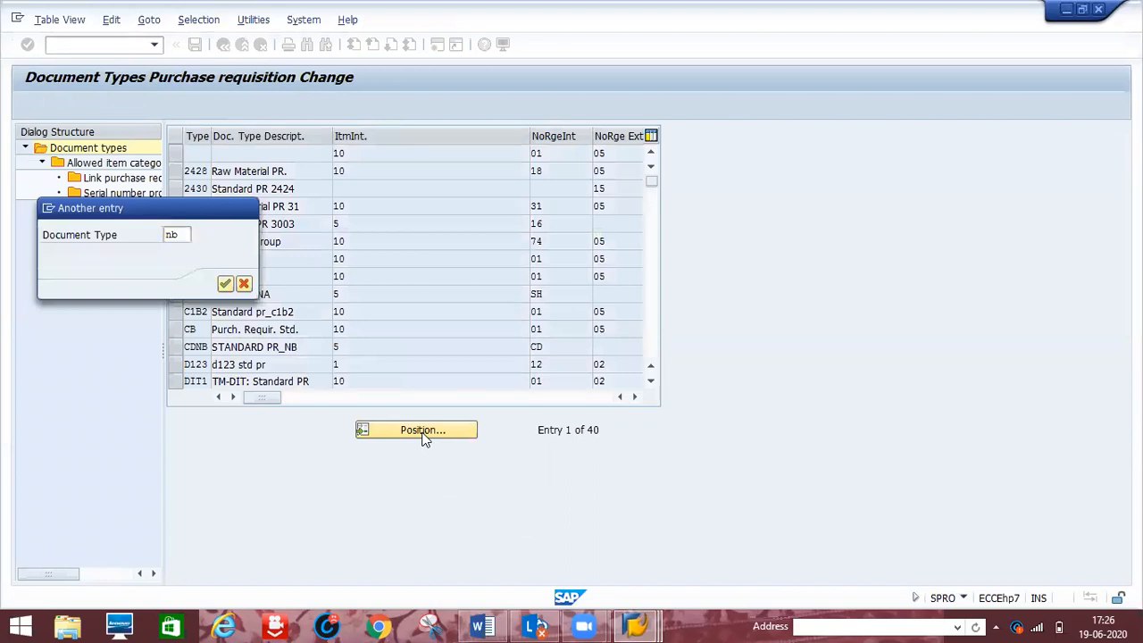
key("Return")
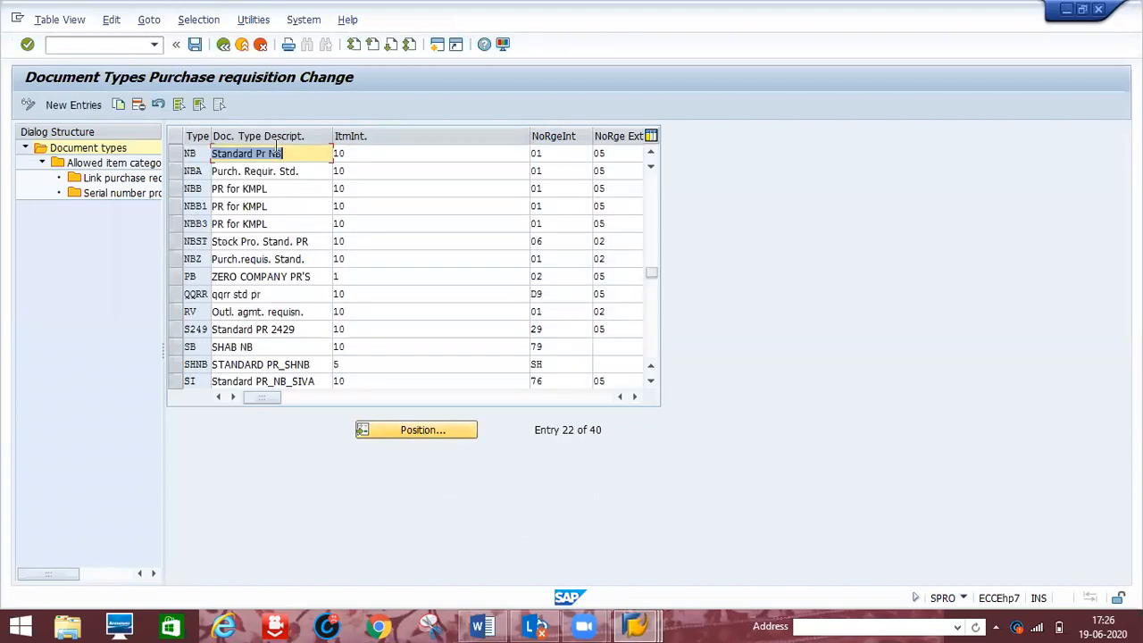
left_click(175, 155)
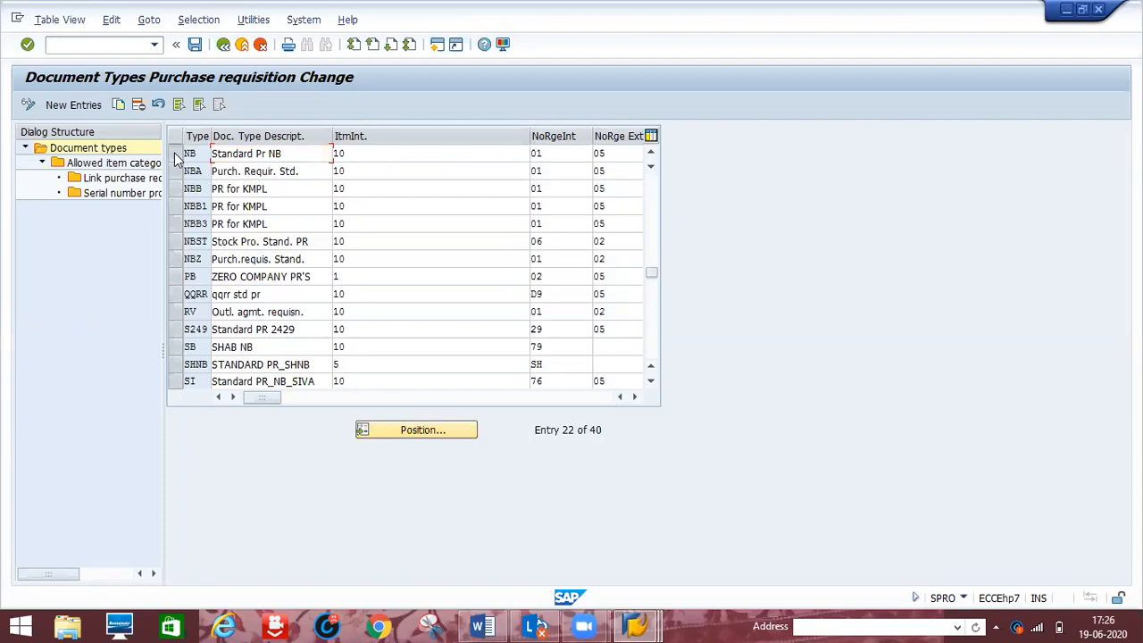
left_click(118, 105)
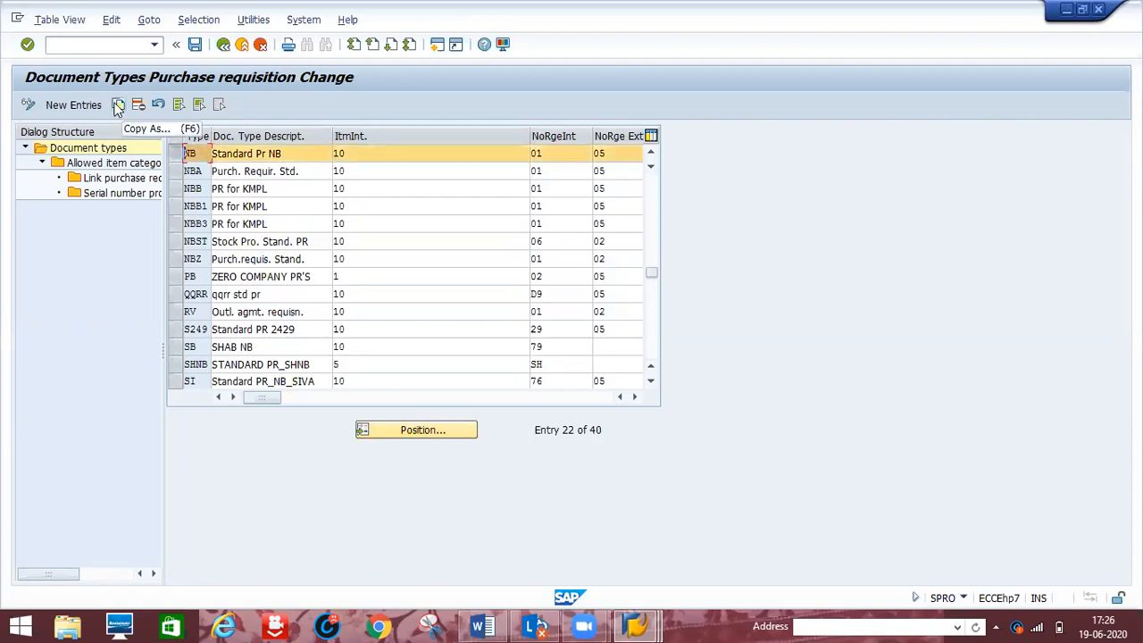
left_click(118, 106)
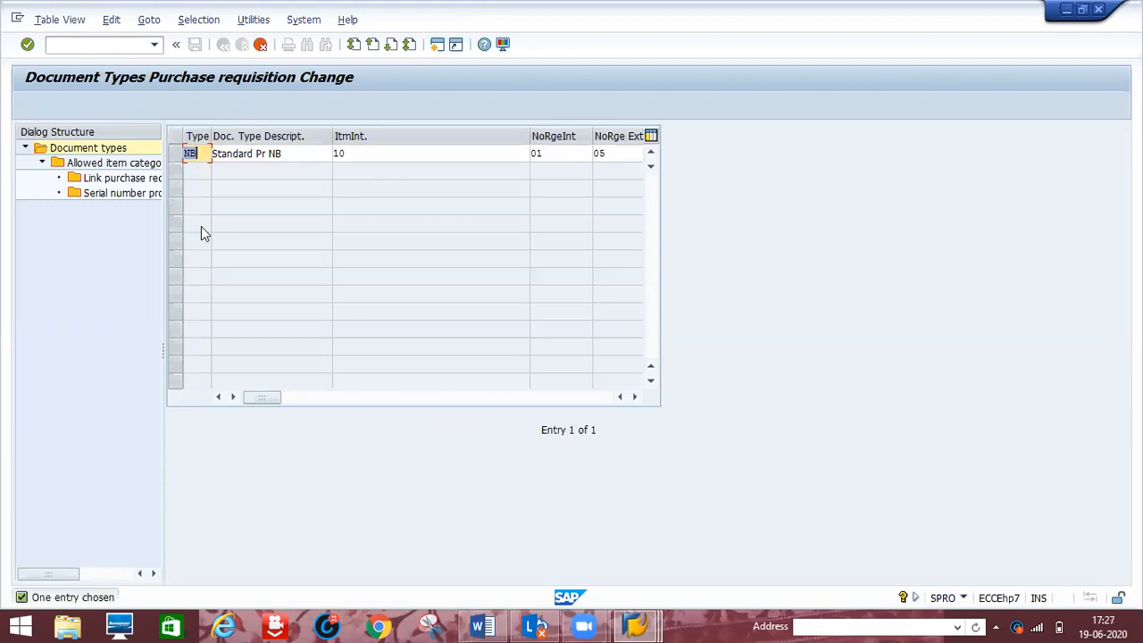
- Name the copied document type rr12 and describe it as "rr12 std pr"
type("rr12")
key("Tab")
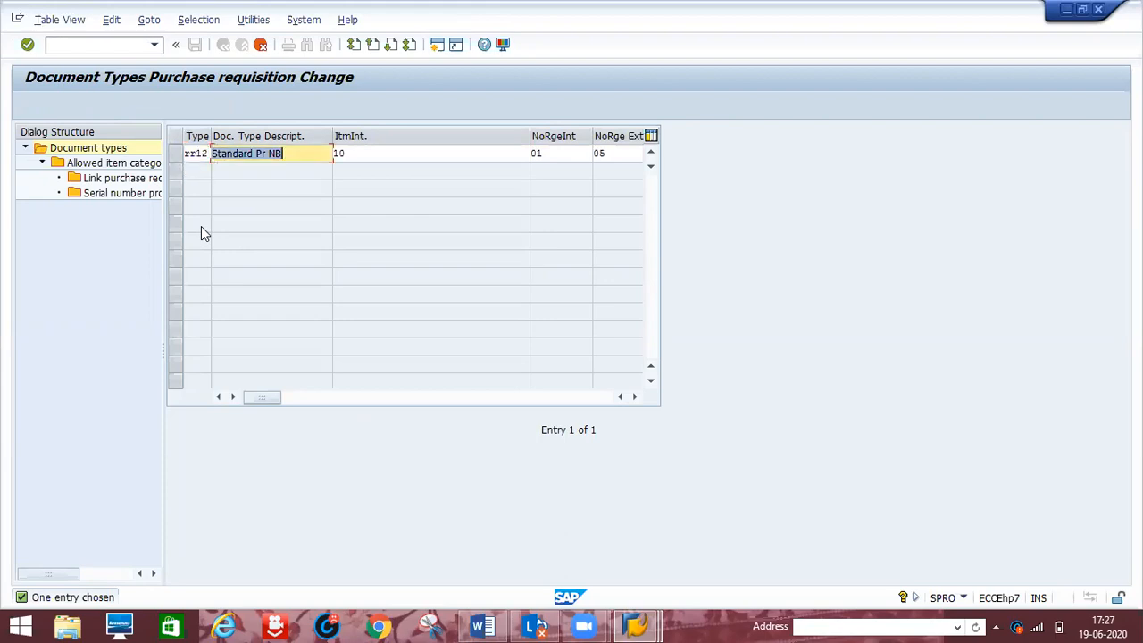
type("rr1")
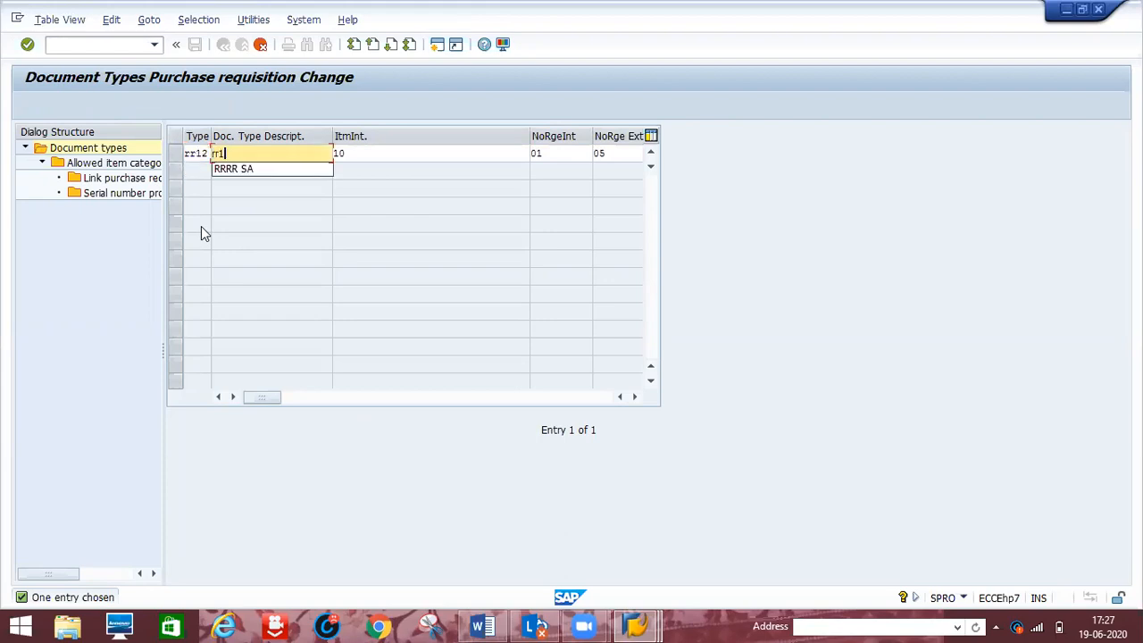
type("2 st")
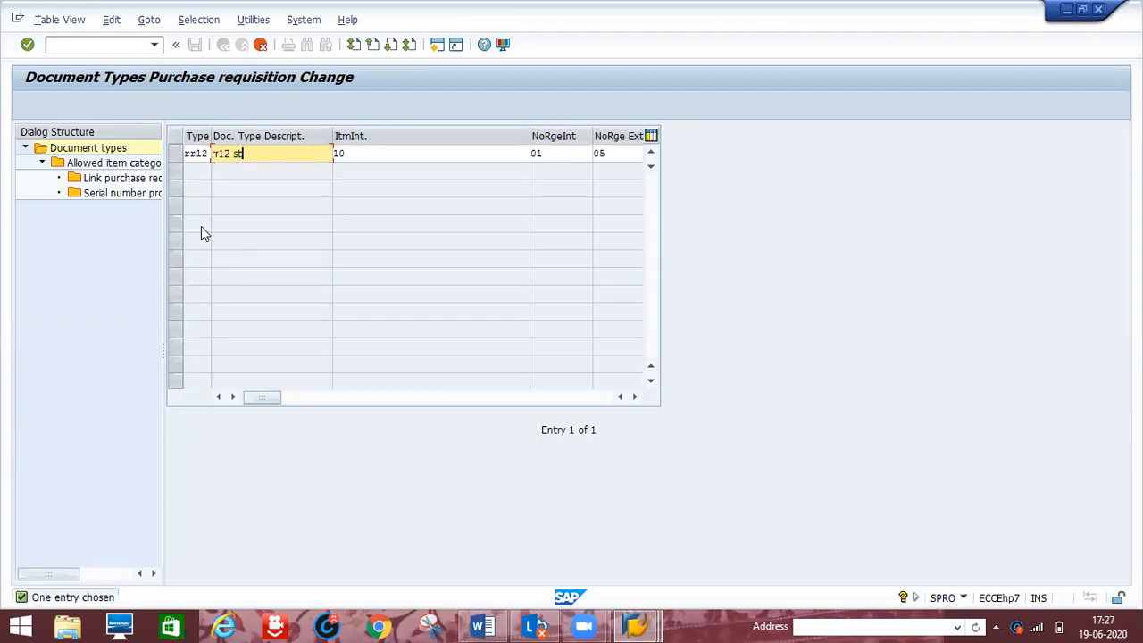
type("d pr")
- Assign RR as the internal number range of document type rr12 from the list of possible ranges
left_click_drag(536, 131, 464, 139)
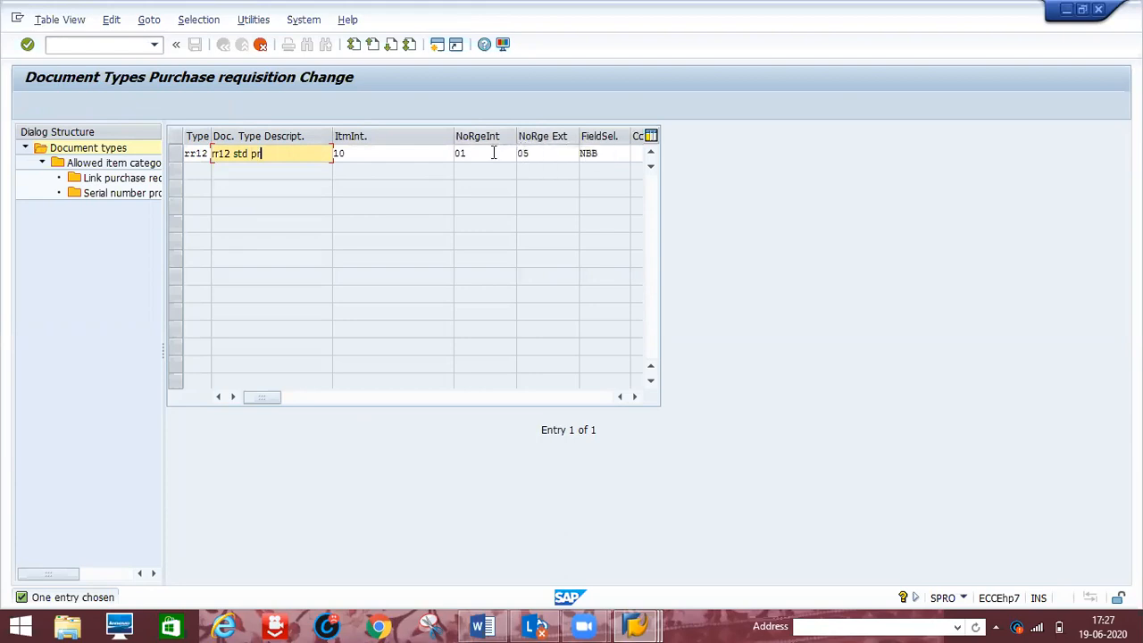
key("Tab")
key("Tab")
left_click(522, 154)
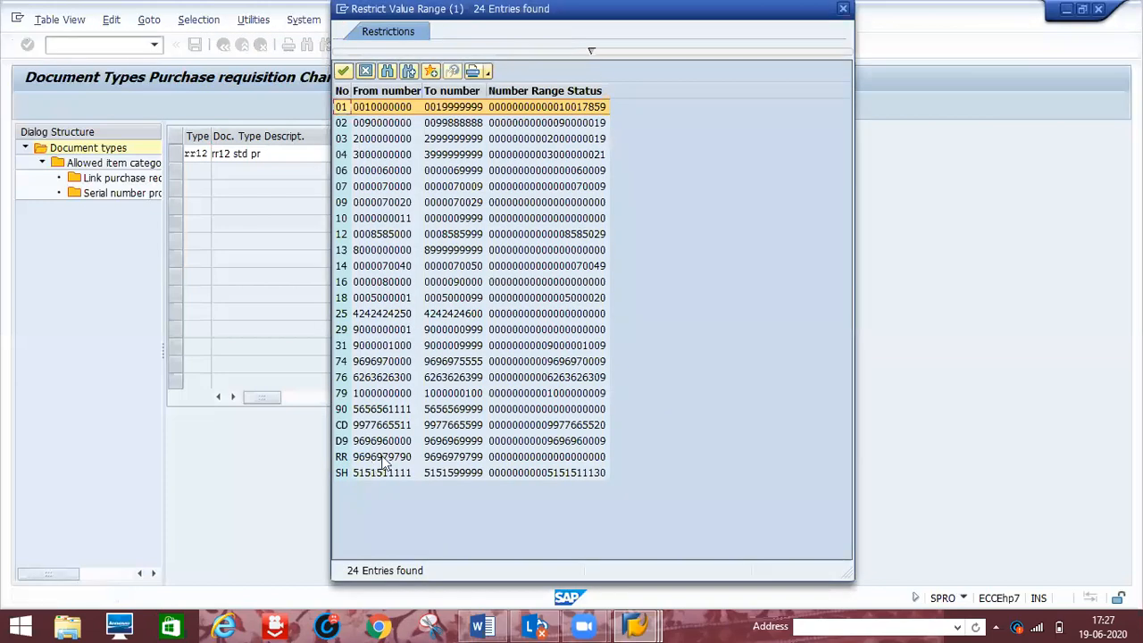
left_click(381, 456)
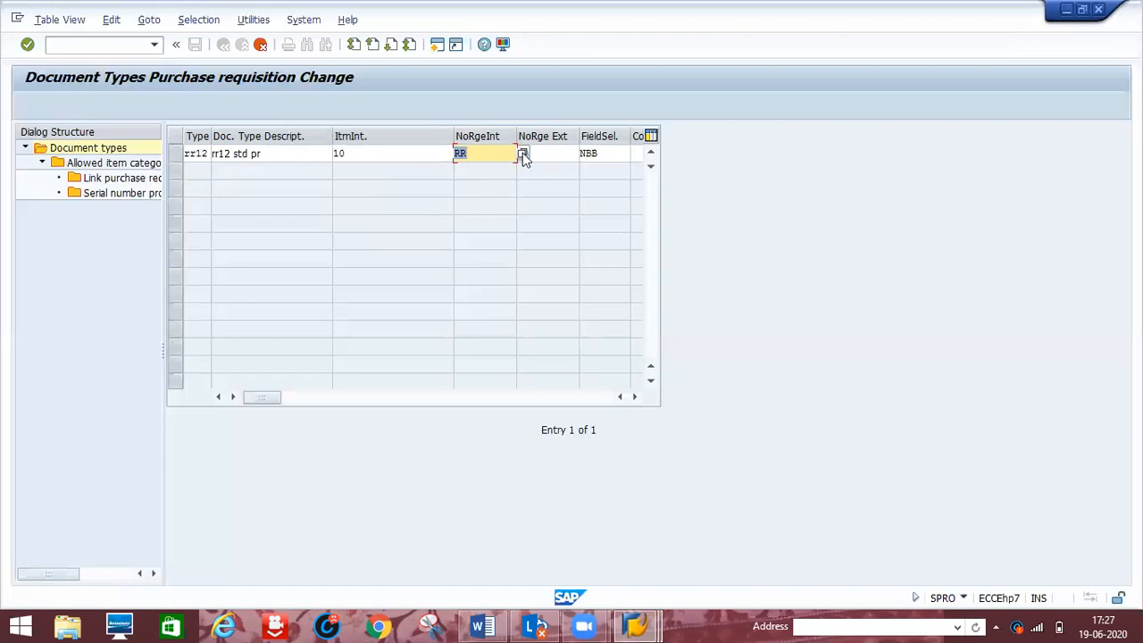
key("Return")
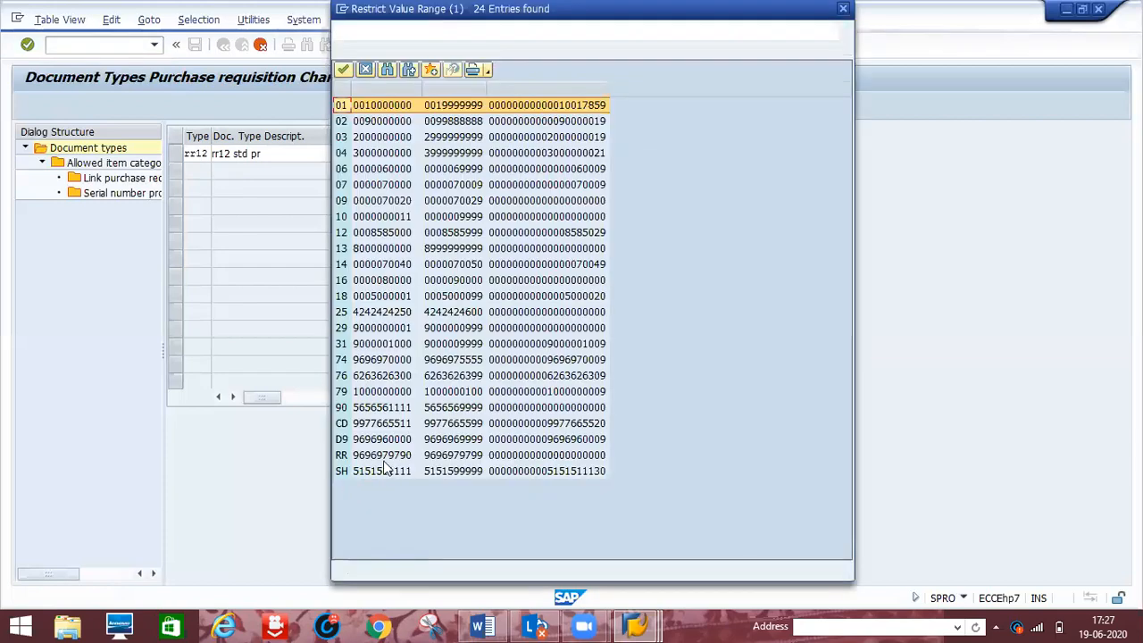
- Assign internal number range RR to document type RR12, copy all its dependent entries, and save under the Manu config customizing request
double_click(371, 462)
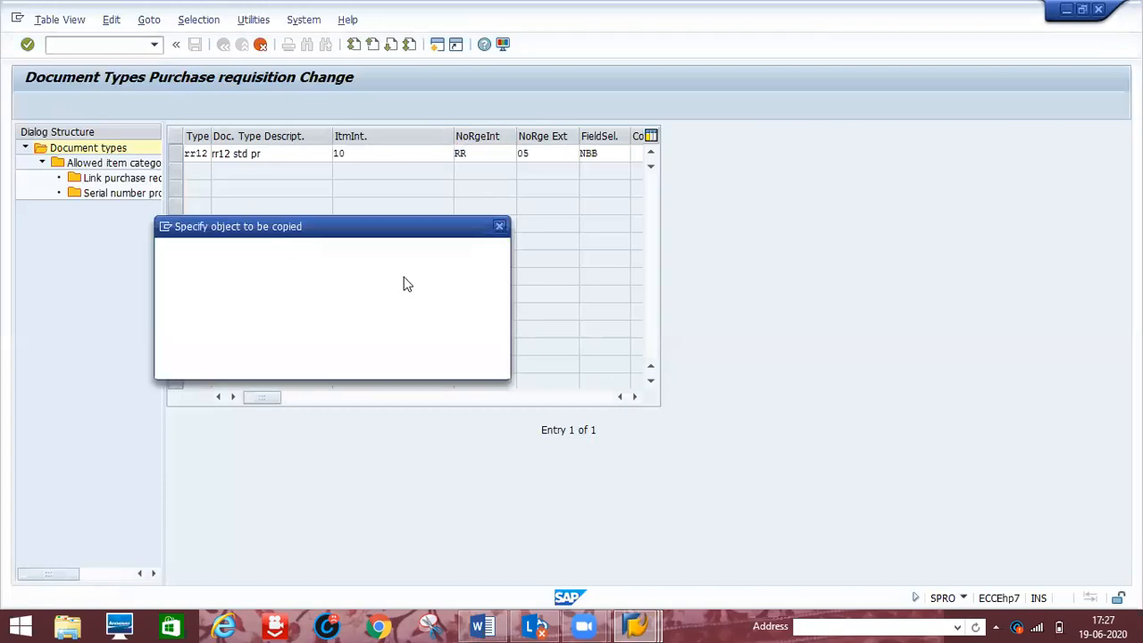
left_click(407, 280)
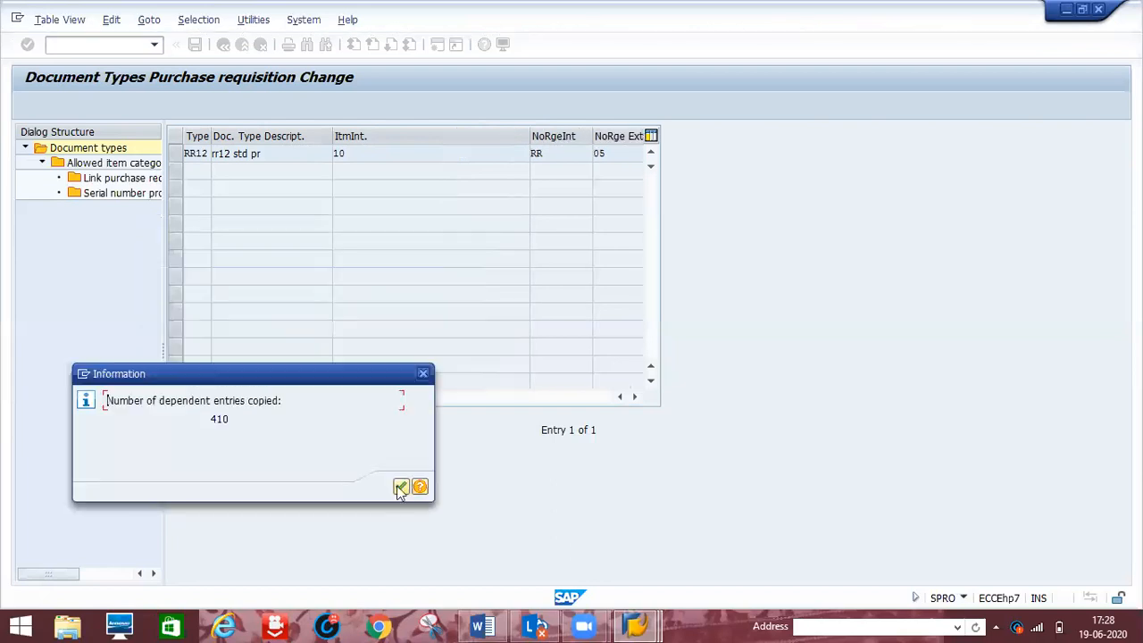
left_click(400, 488)
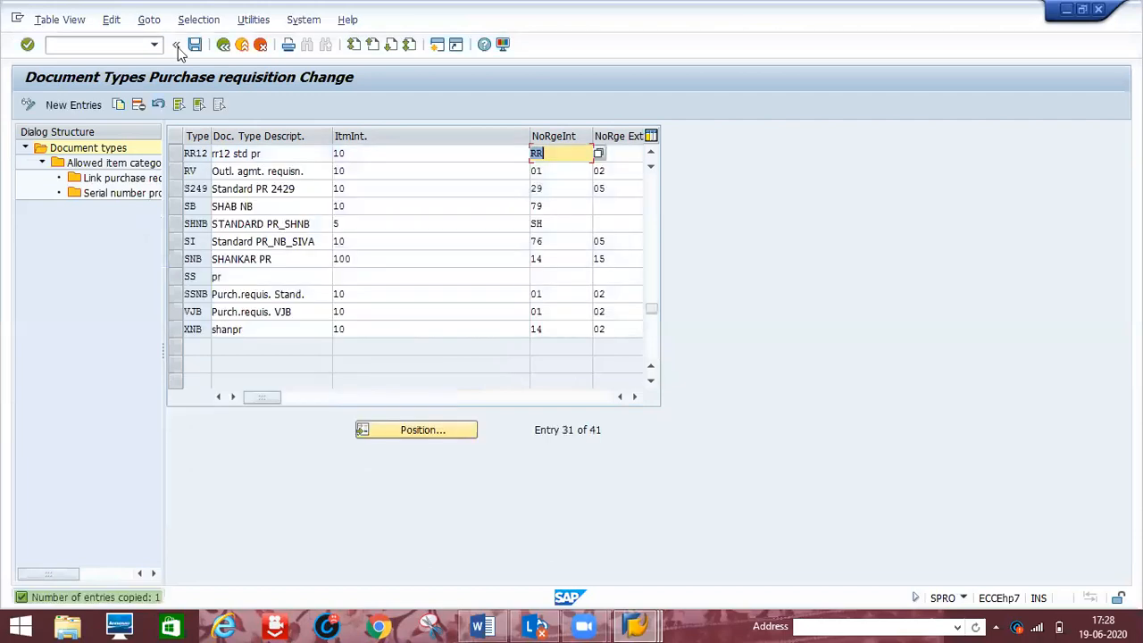
left_click(195, 44)
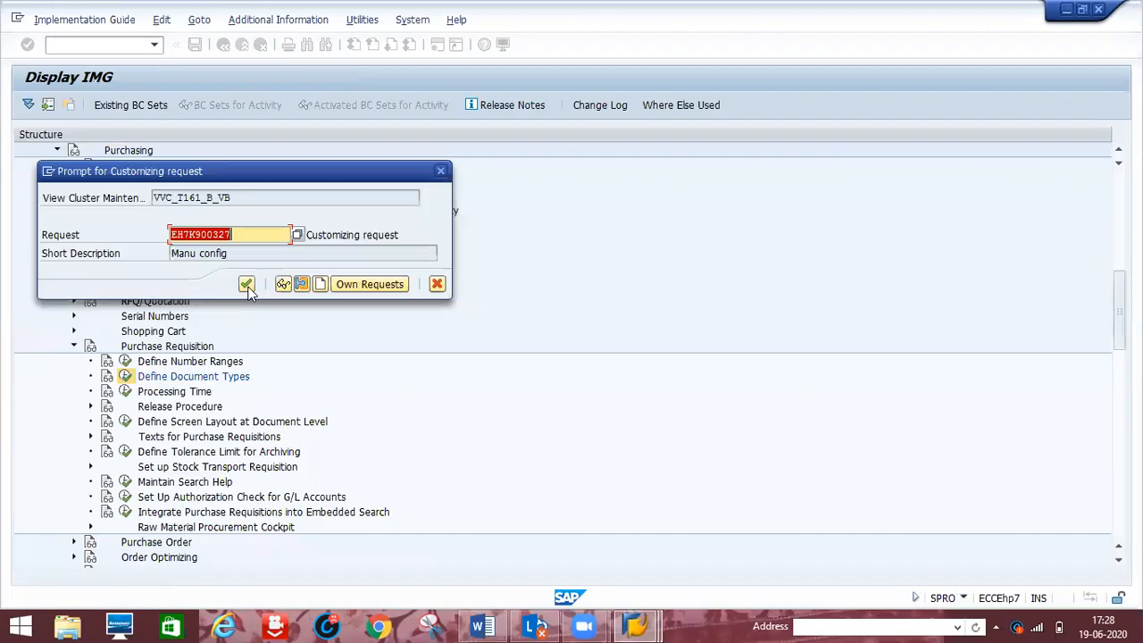
left_click(247, 286)
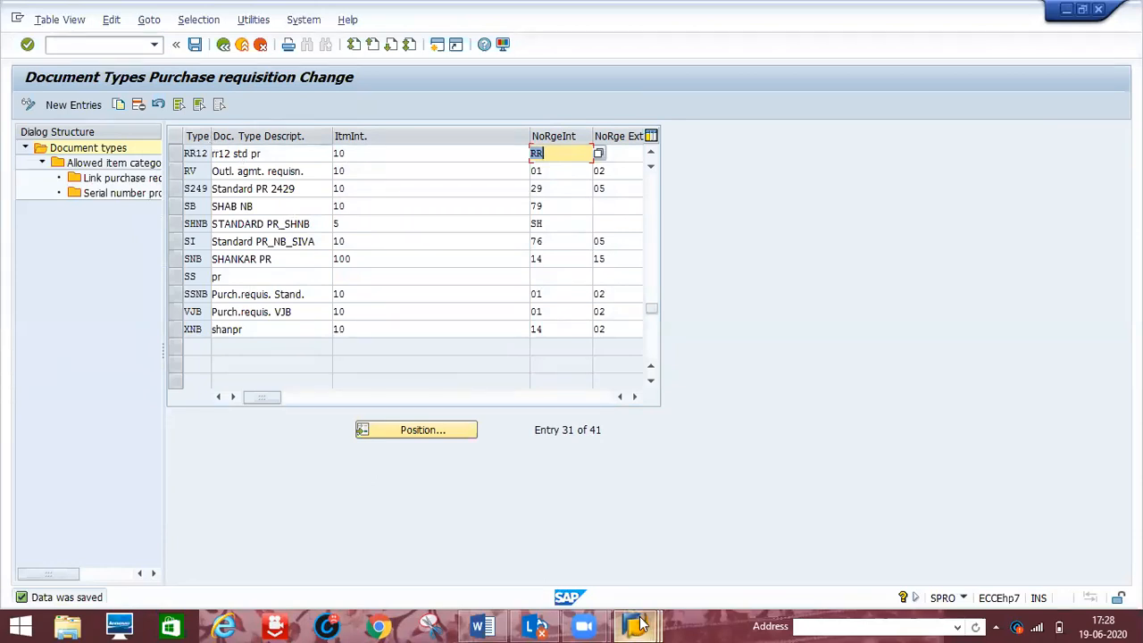
- In the Create Purchase Order session, start transaction ME51N and choose document type RR12 for the new purchase requisition
mouse_move(636, 625)
left_click(790, 558)
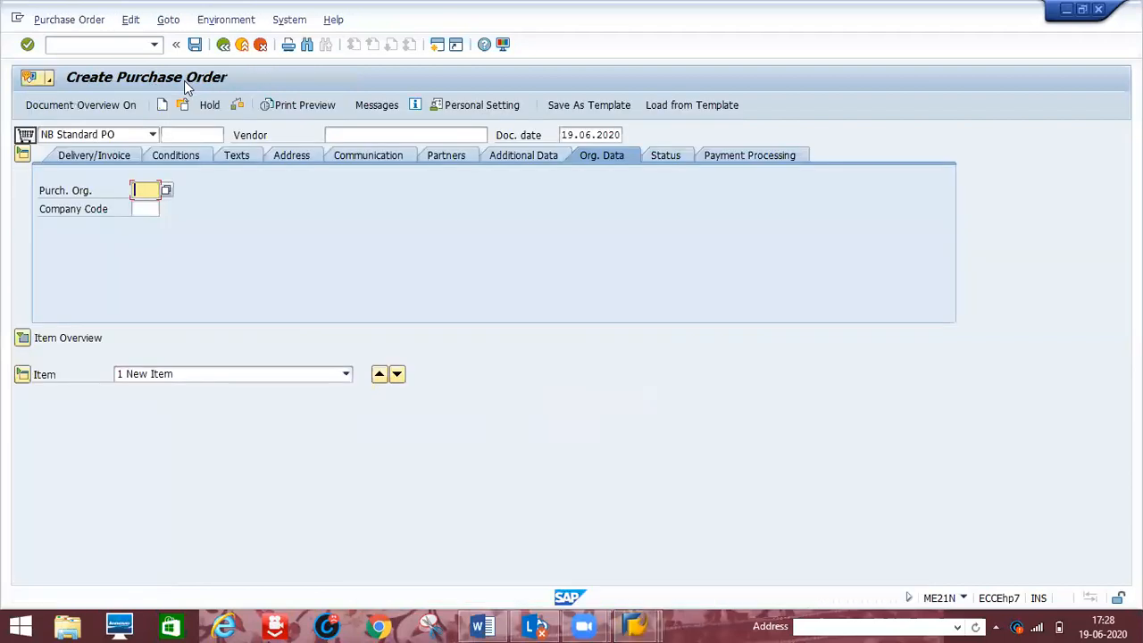
left_click(133, 41)
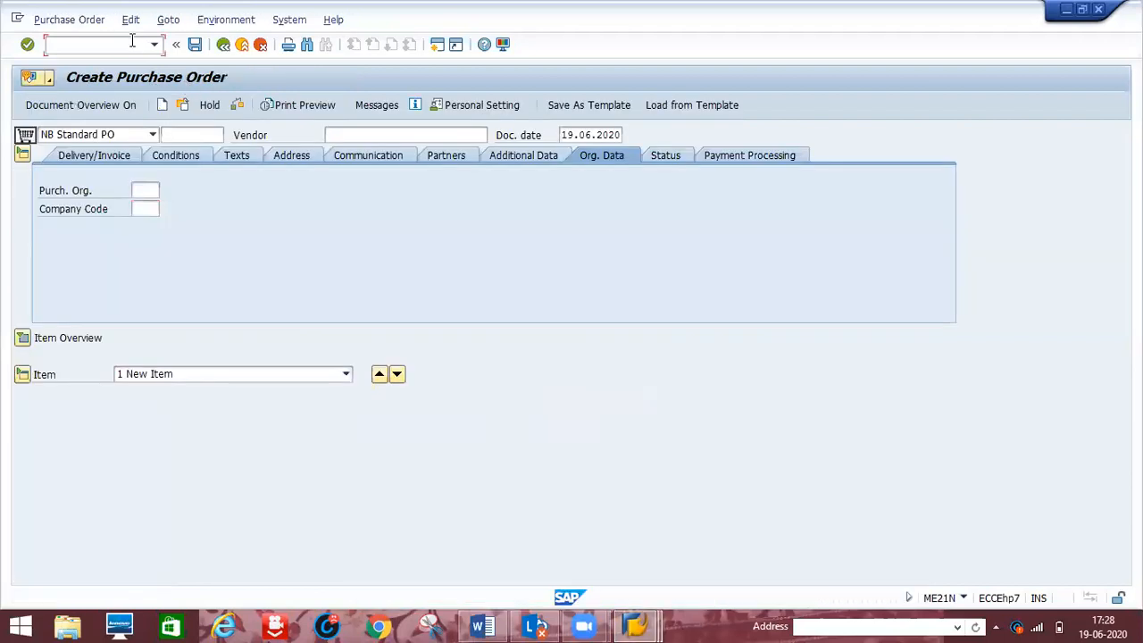
type("/nme51n")
key("Return")
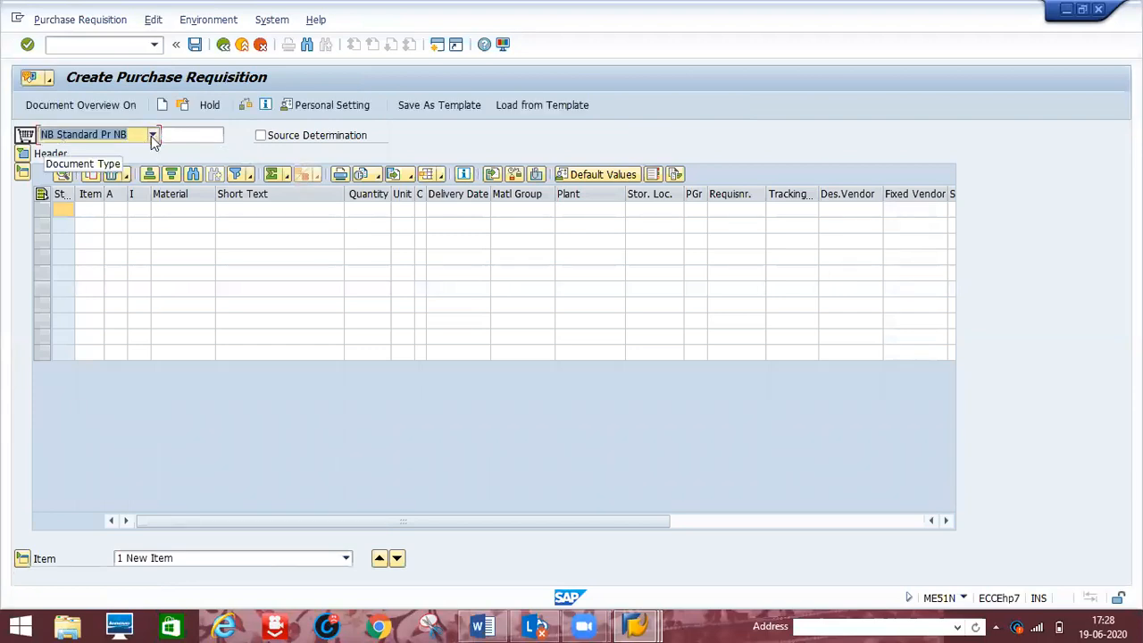
left_click(153, 135)
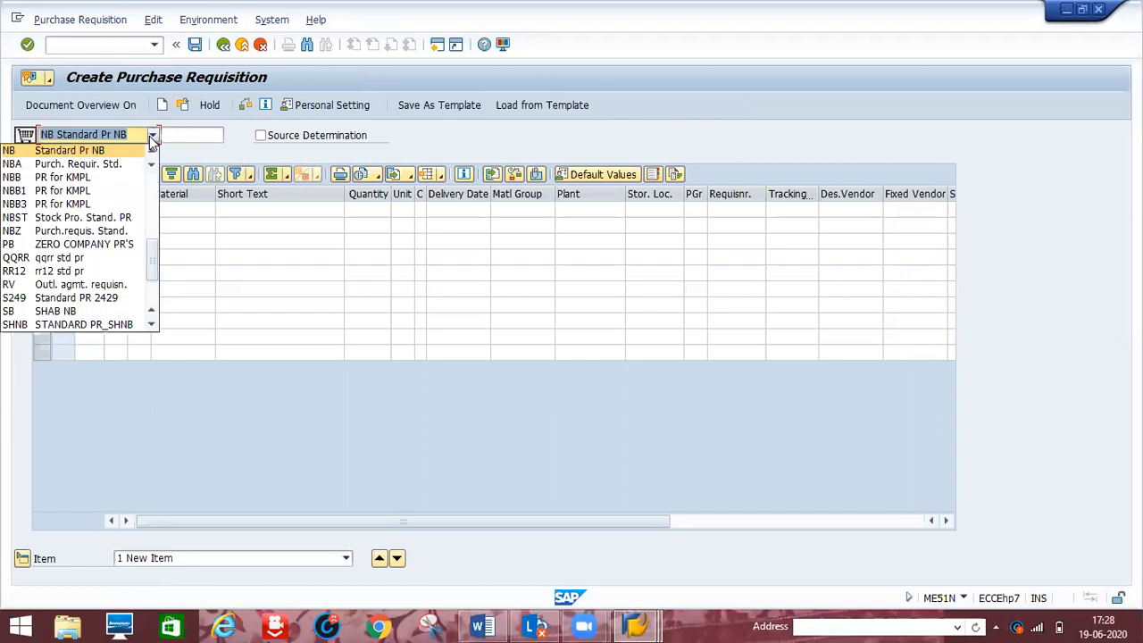
left_click(13, 271)
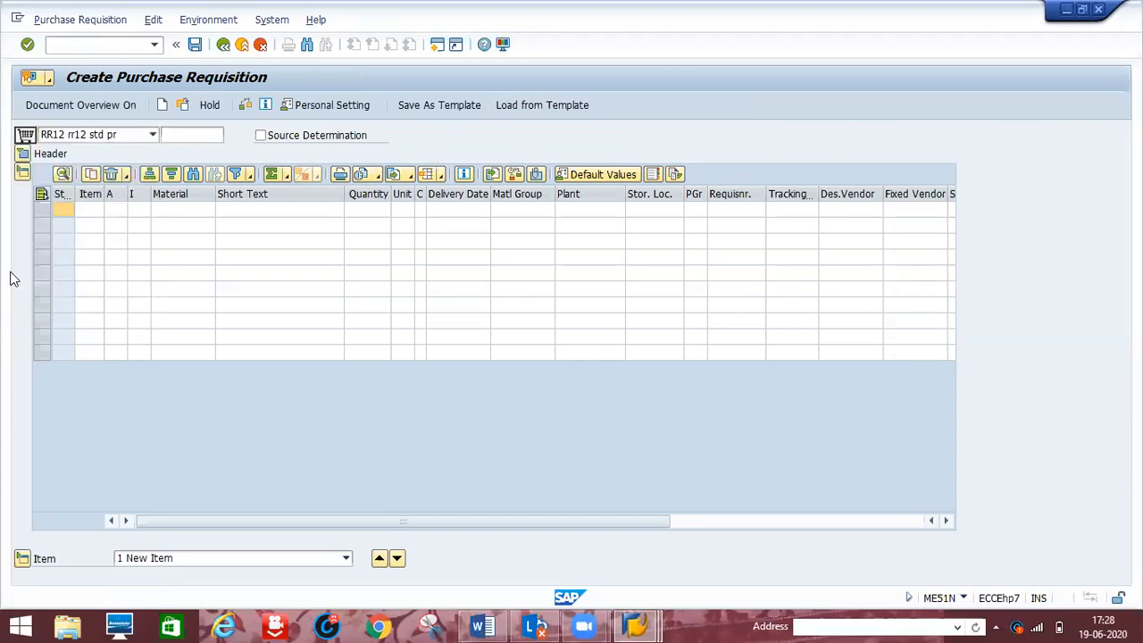
- Enter material dell cpu with a quantity of 10 in the requisition's first item line
left_click(170, 214)
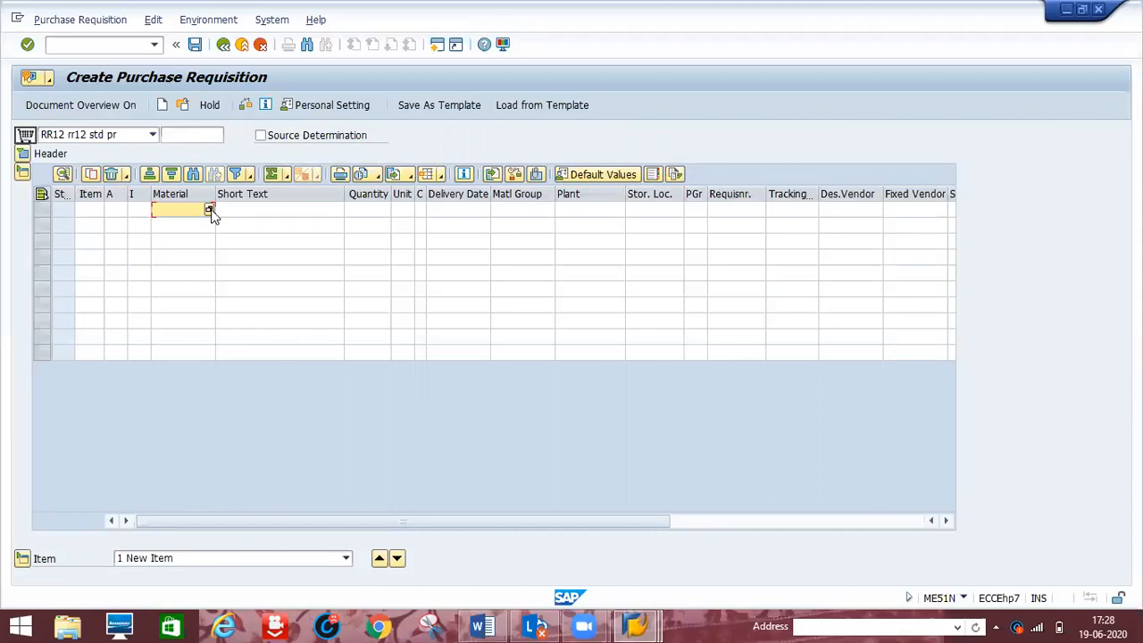
type("dell cpu")
key("Tab")
key("Tab")
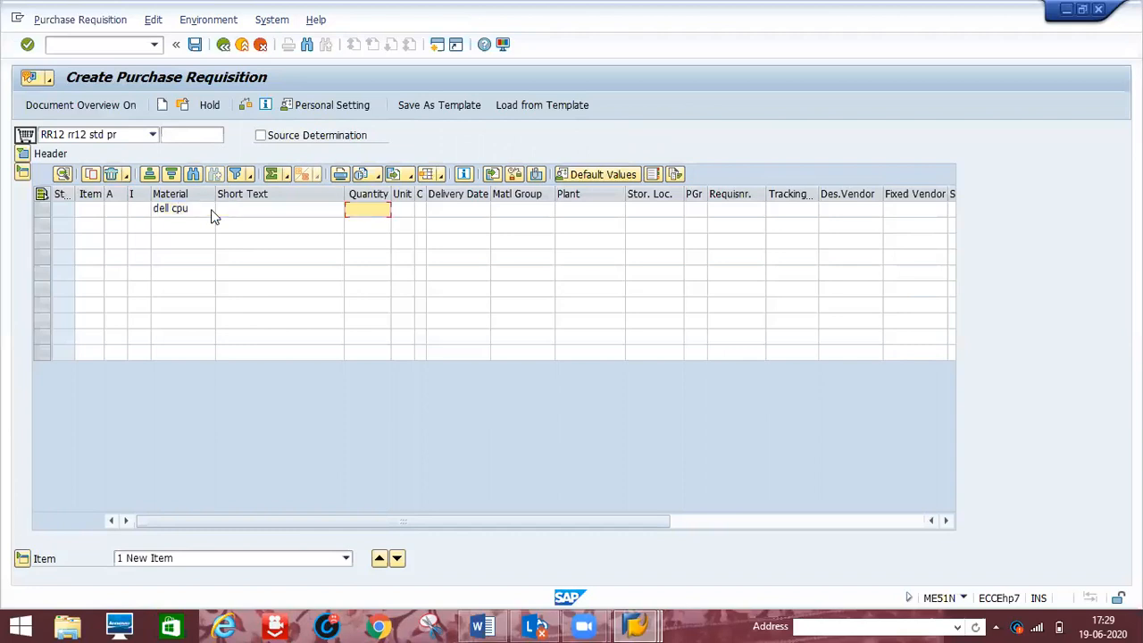
type("10")
key("Tab")
- Complete the item with delivery date 30.06.2020, plant d1p1 and storage location d1s1
type("30")
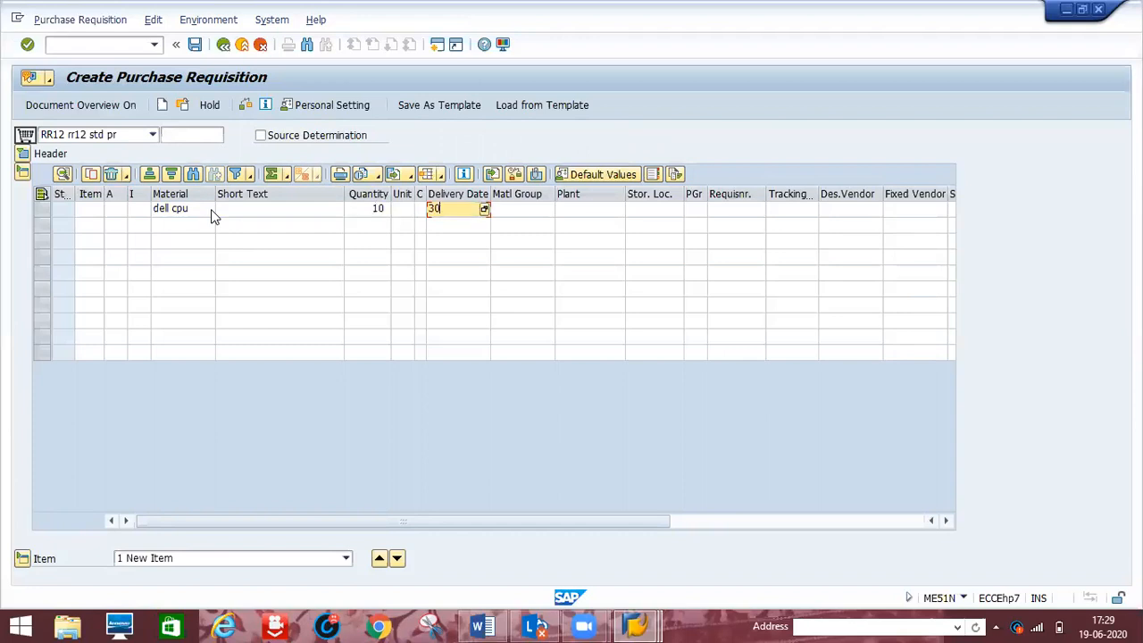
type("06202")
type("0")
key("Tab")
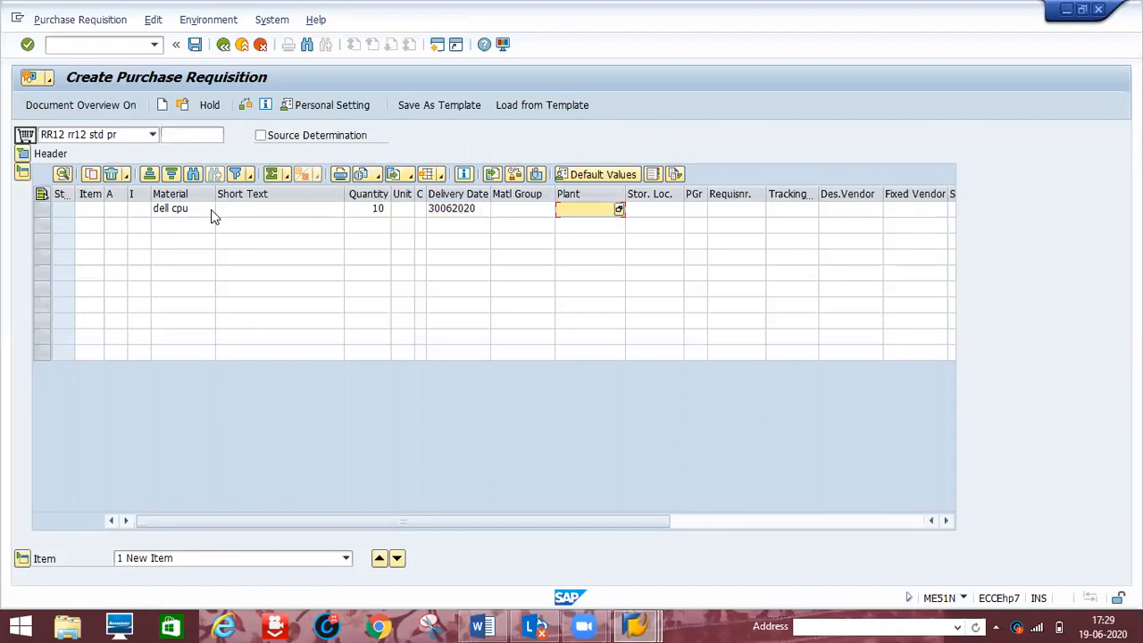
type("d1p1")
key("Tab")
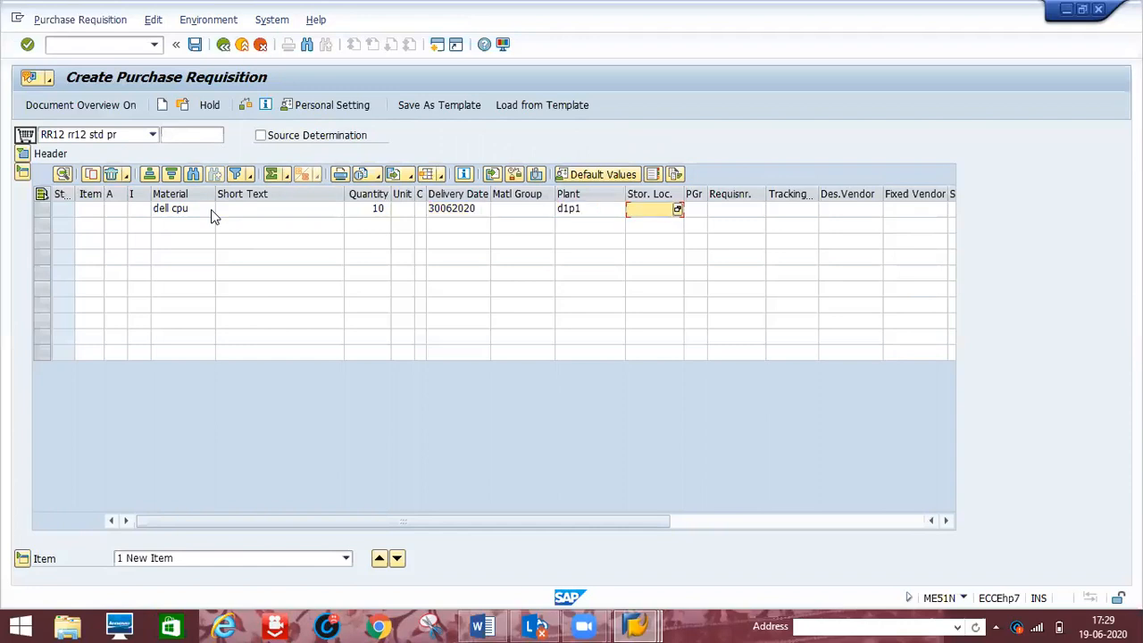
type("d1s1")
key("Return")
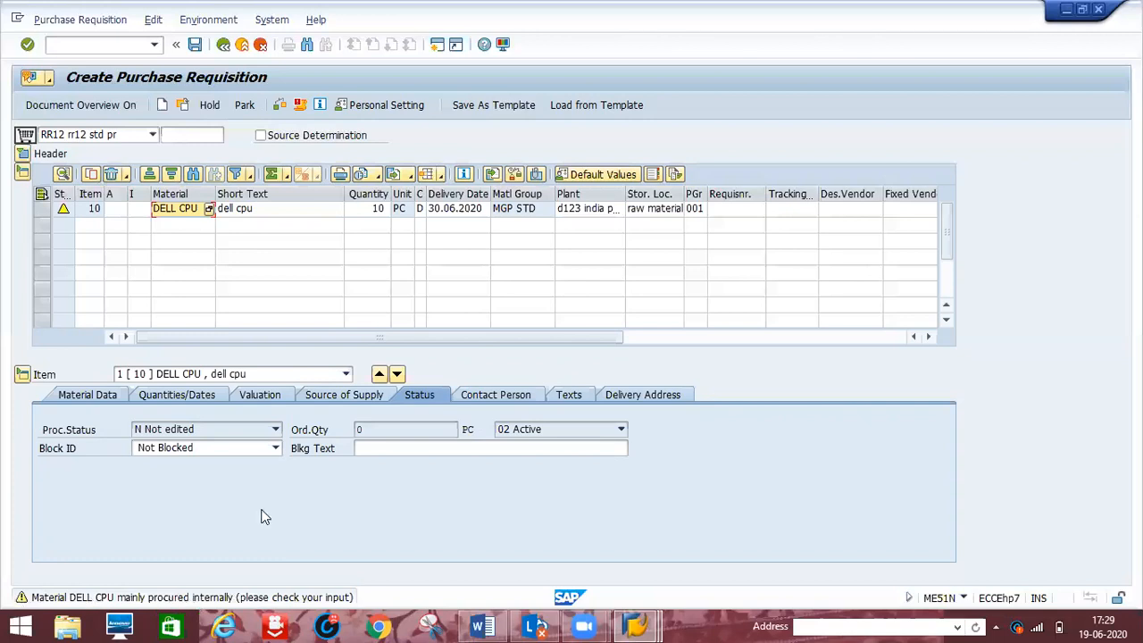
- Check the RR12 purchase requisition for messages and save it
key("Return")
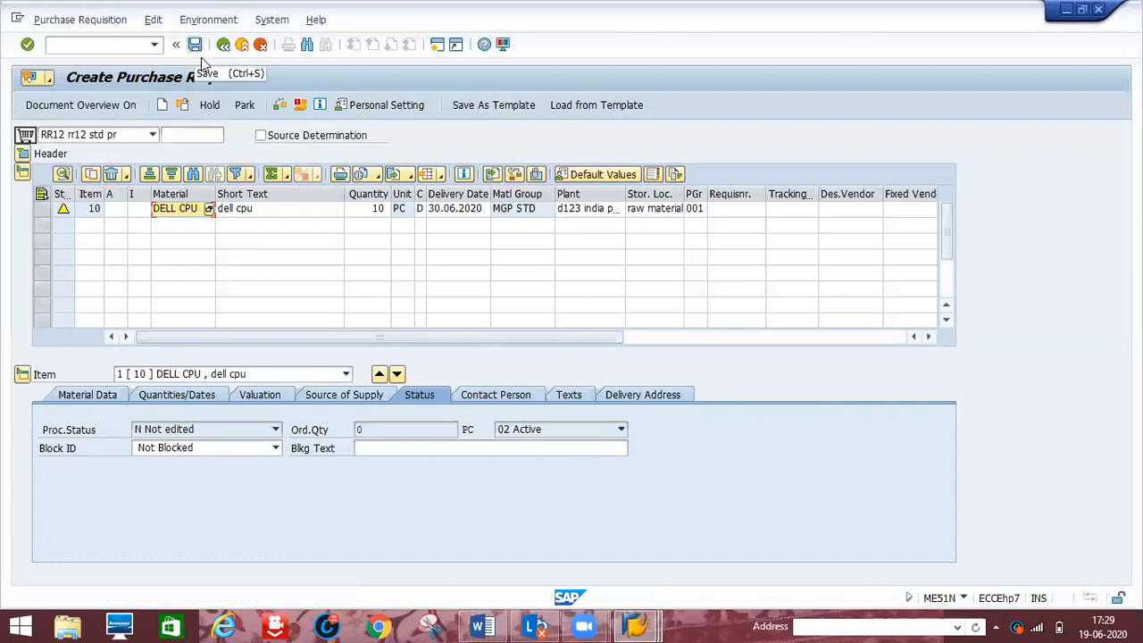
left_click(278, 108)
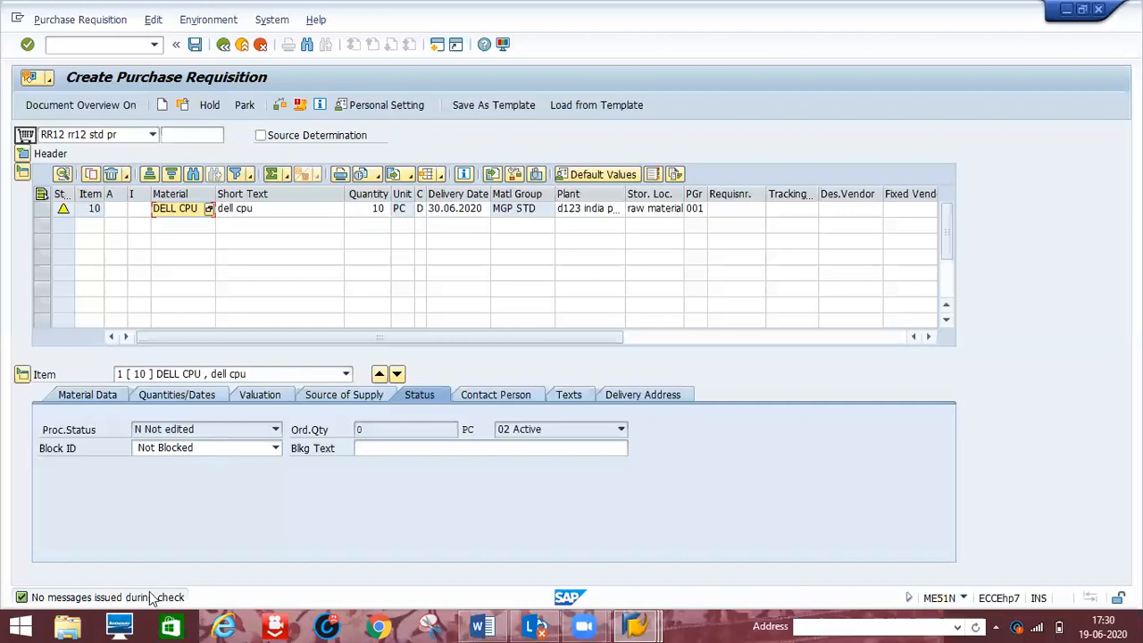
left_click(195, 47)
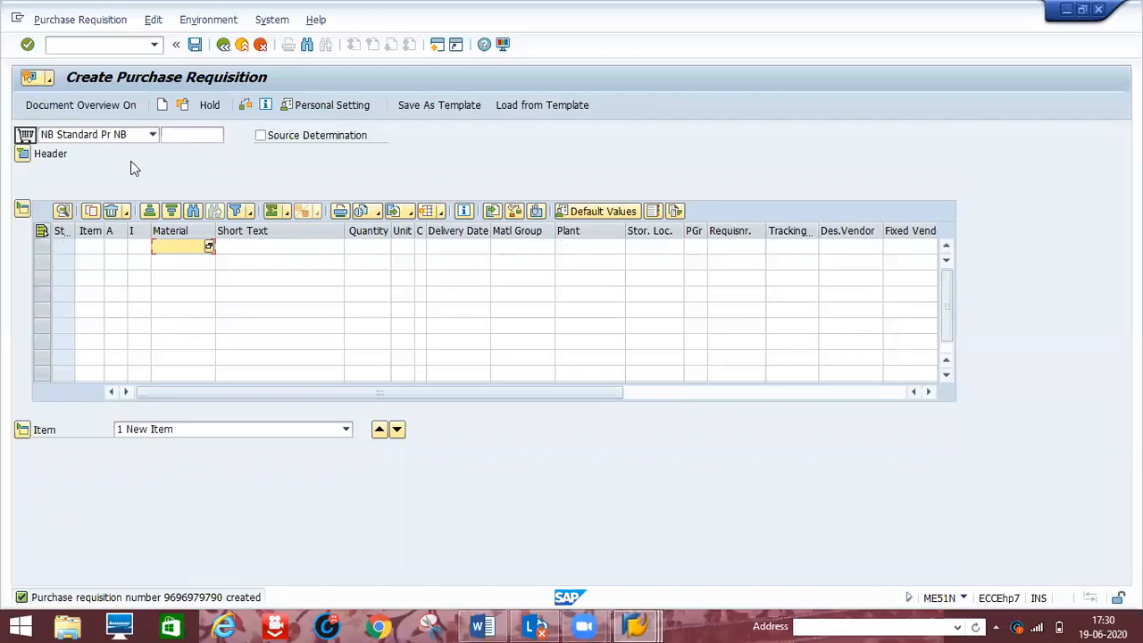
- Start release transaction ME54N and display the newly created RR12 purchase requisition
left_click(92, 47)
type("/nm")
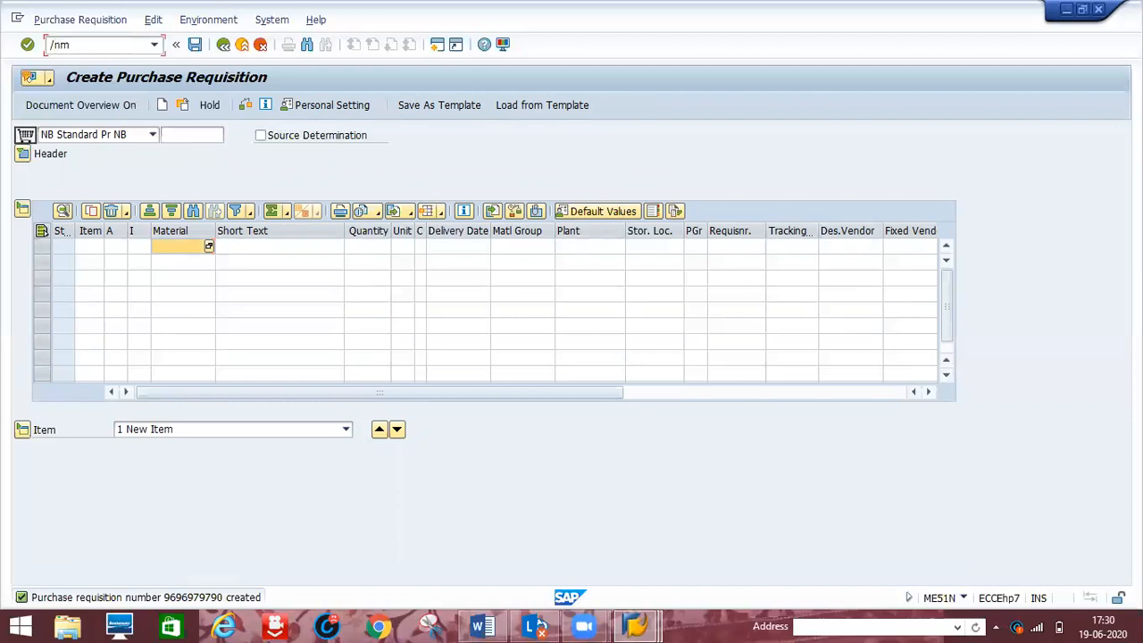
type("e54n")
key("Return")
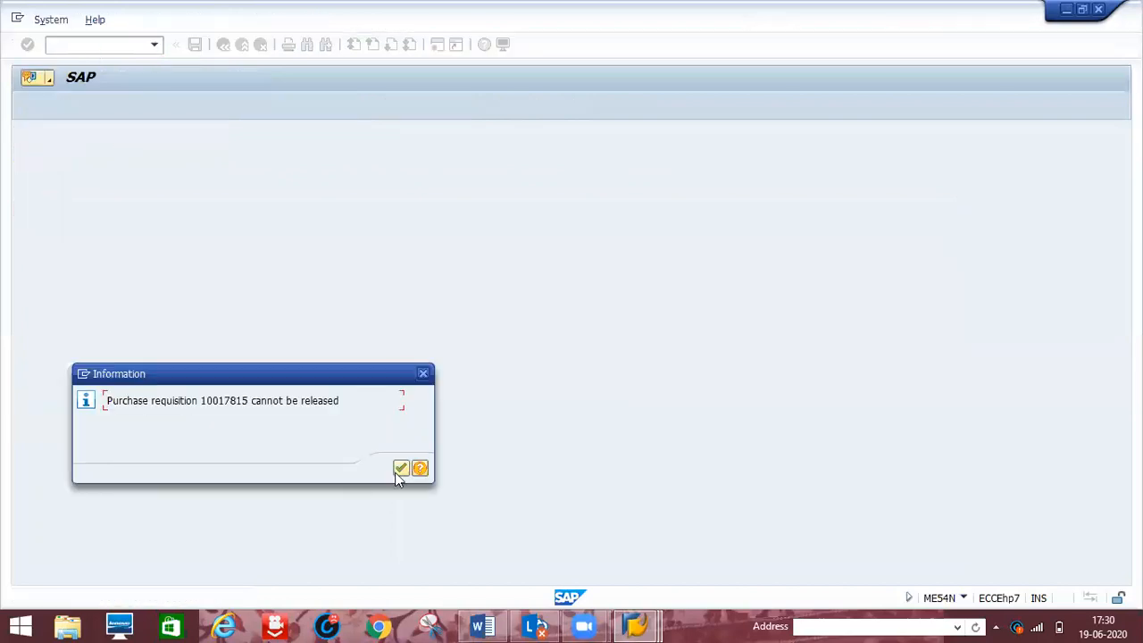
left_click(399, 469)
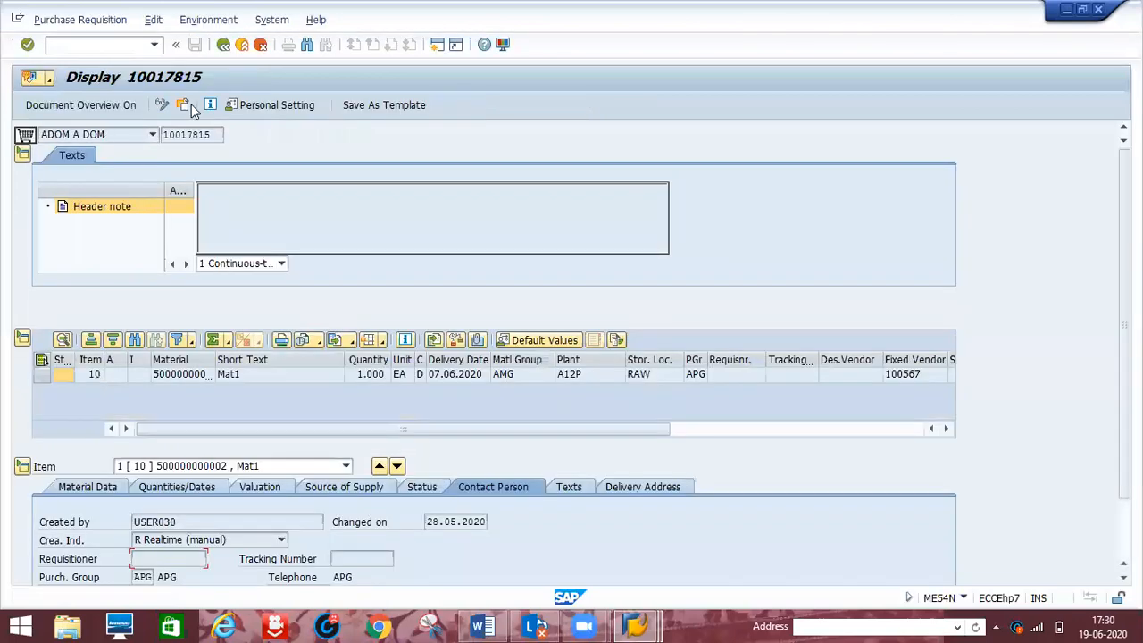
left_click(182, 105)
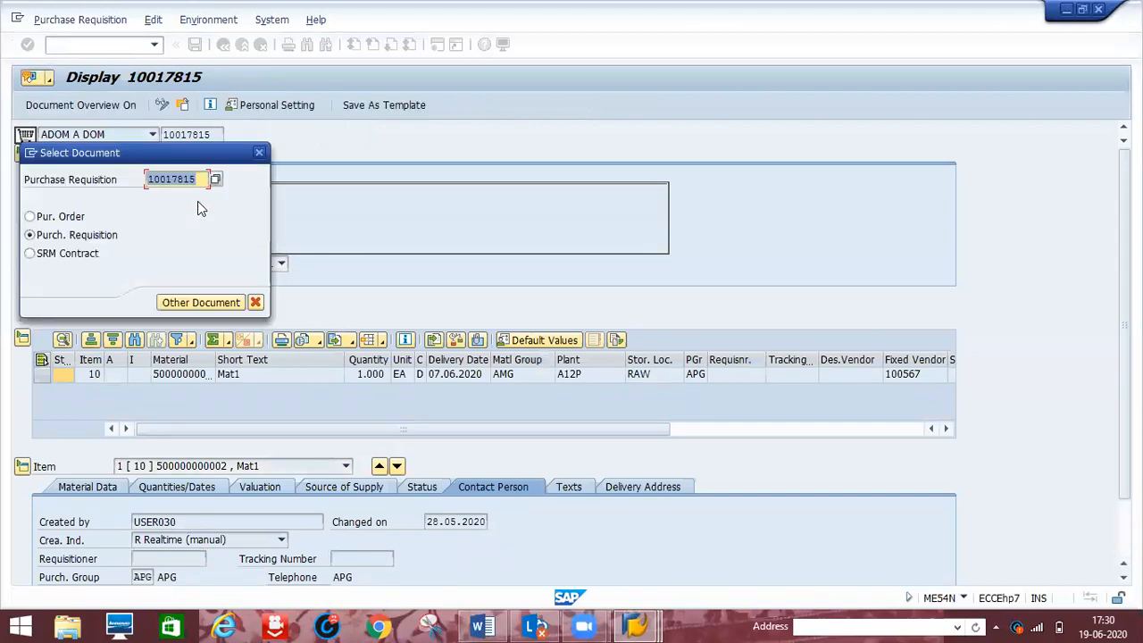
type("9696979790")
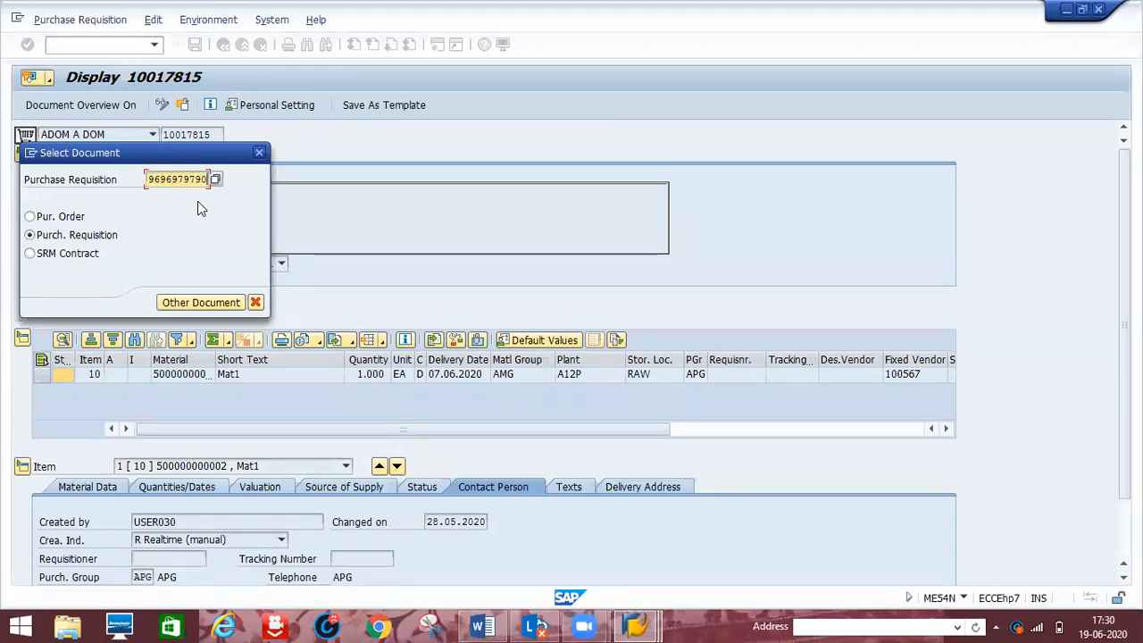
key("Return")
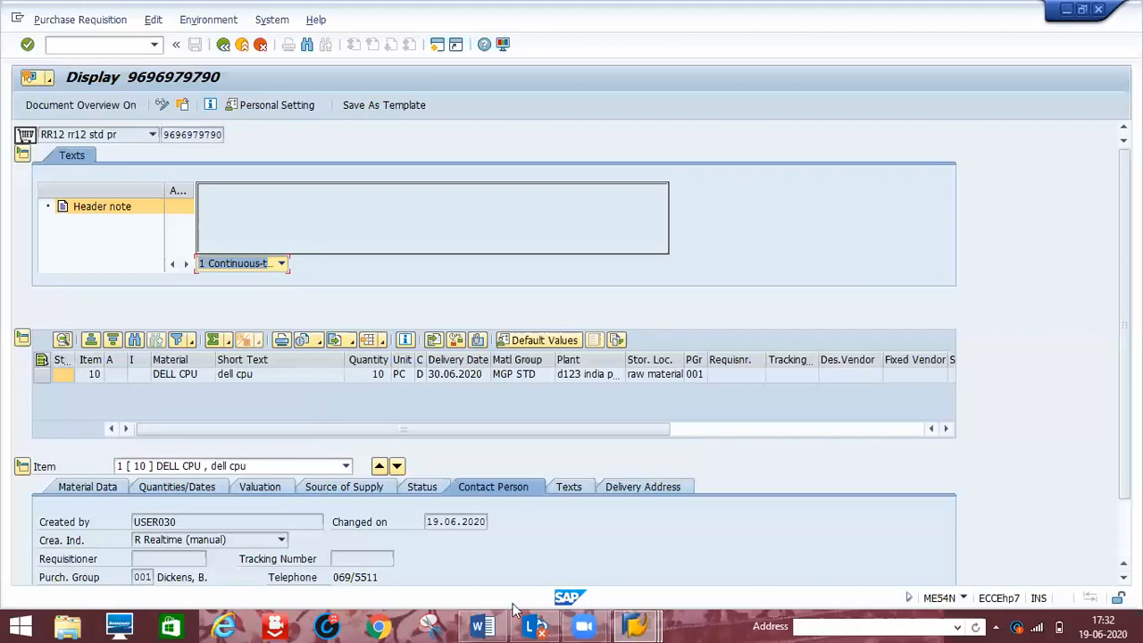
- Switch to the Word notes and review the procurement cycle outline, selecting RFQ in the process line
key("alt+Tab")
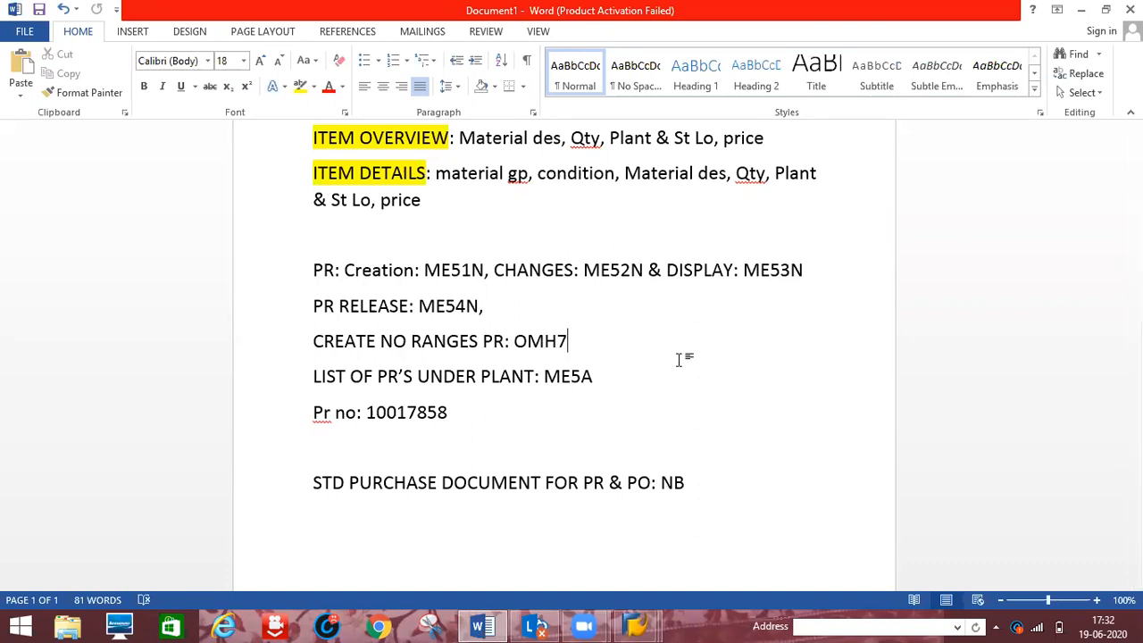
key("ctrl+s")
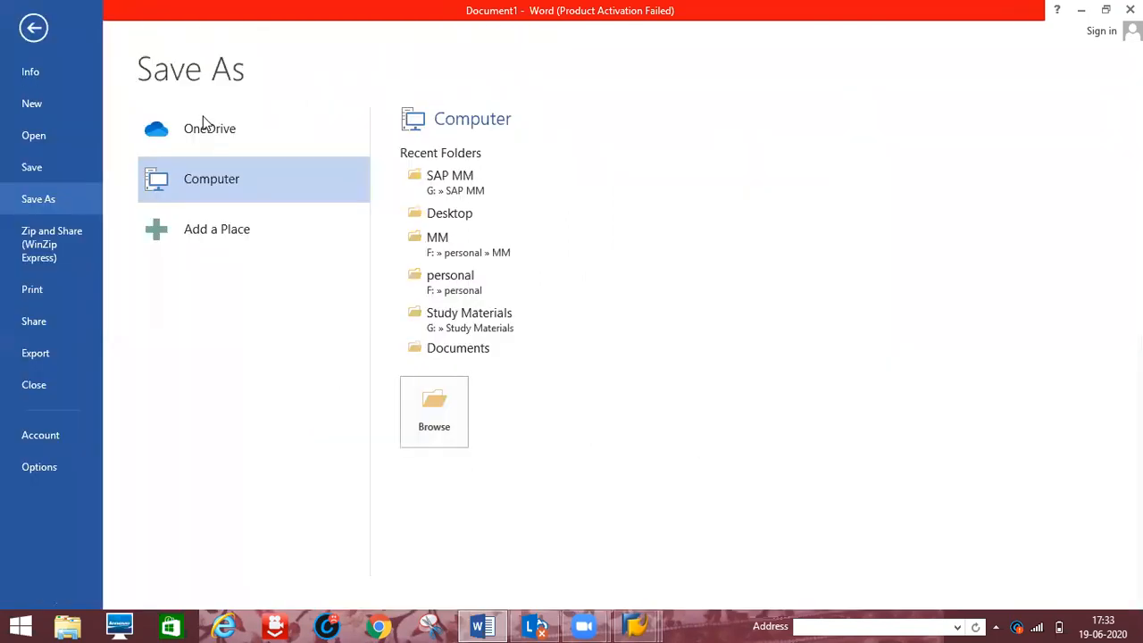
key("Escape")
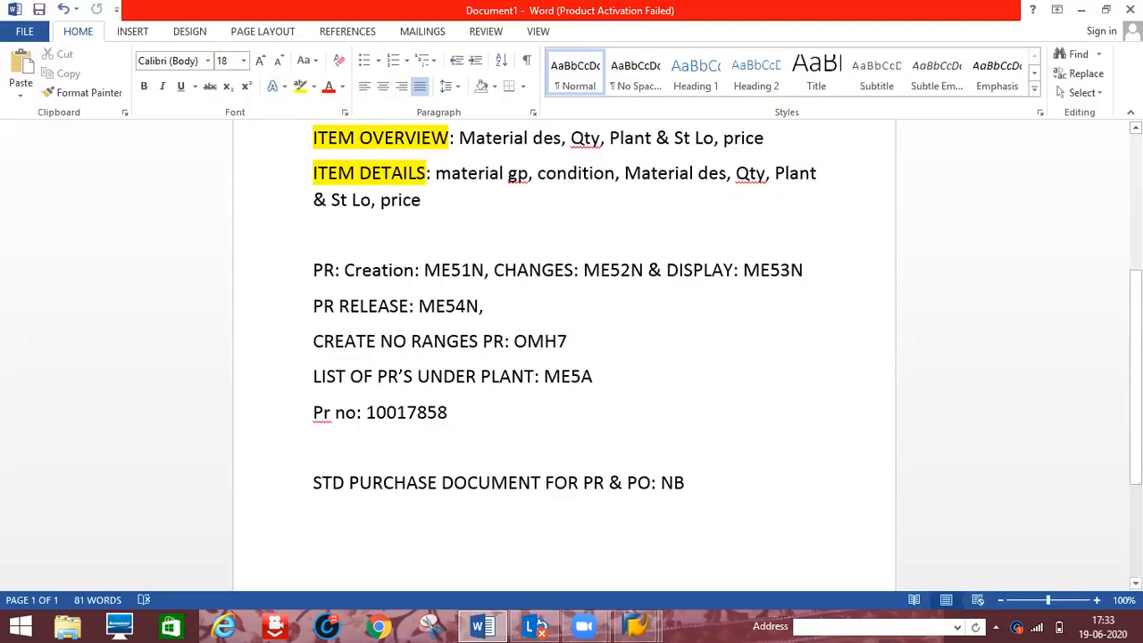
scroll(563, 357, "up", 2)
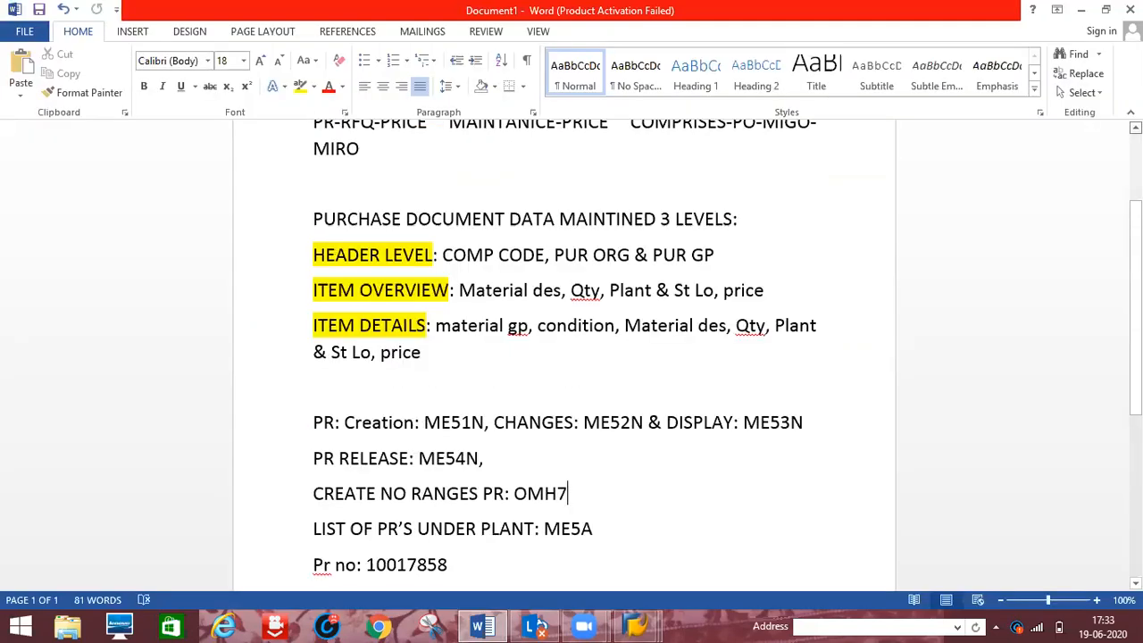
scroll(352, 249, "up", 2)
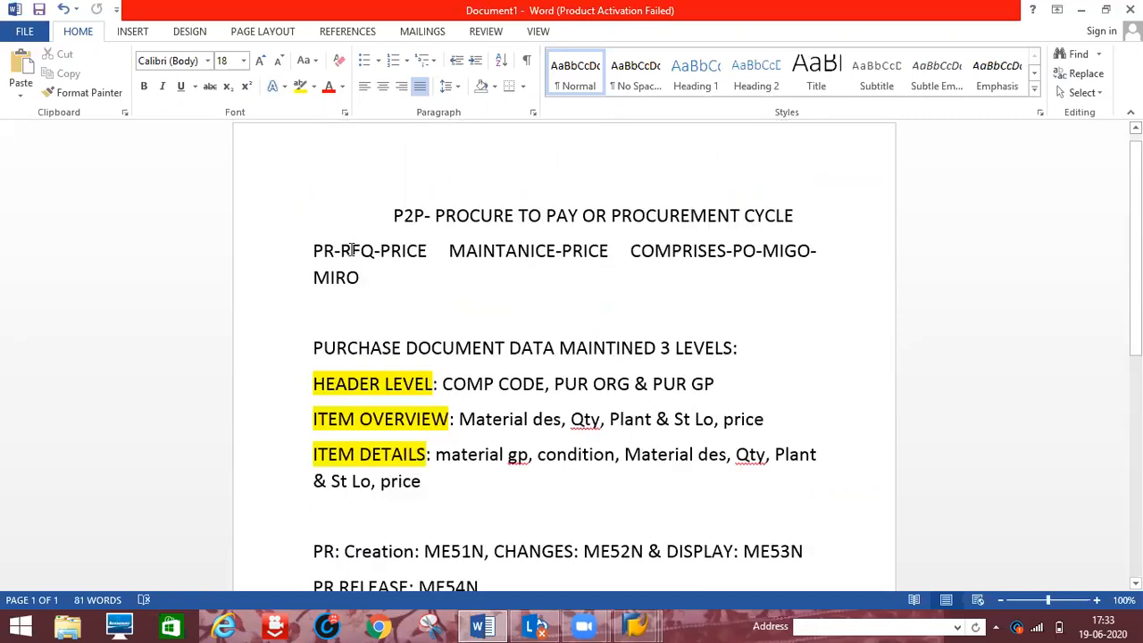
left_click_drag(347, 250, 375, 252)
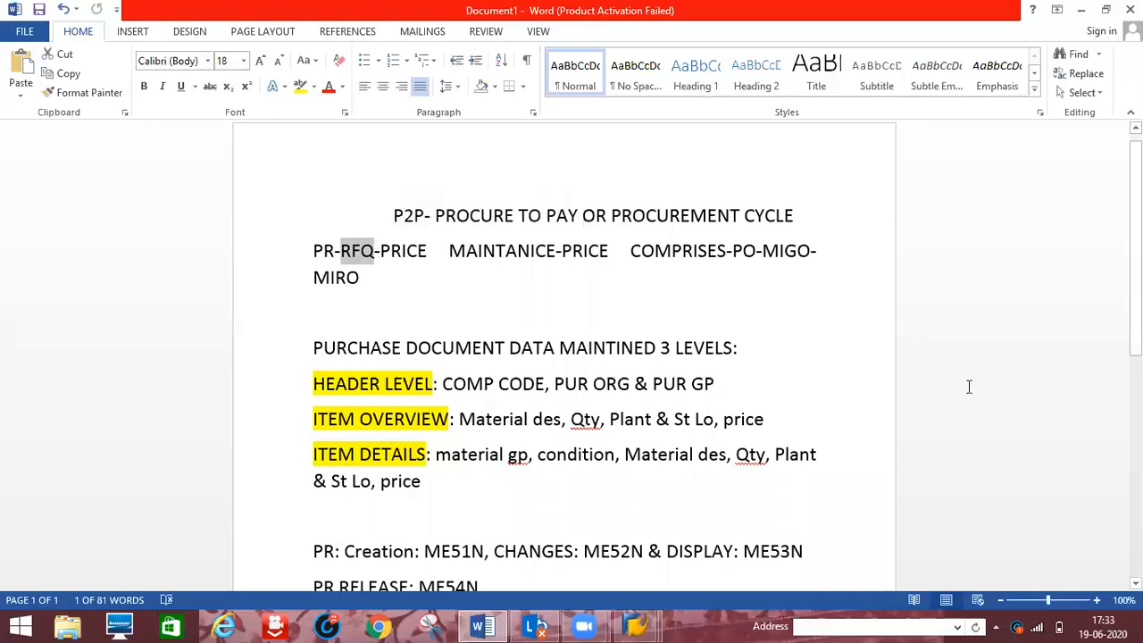
- Add blank lines below the STD PURCHASE DOCUMENT FOR PR & PO line until the cursor reaches a second page
scroll(565, 357, "down", 2)
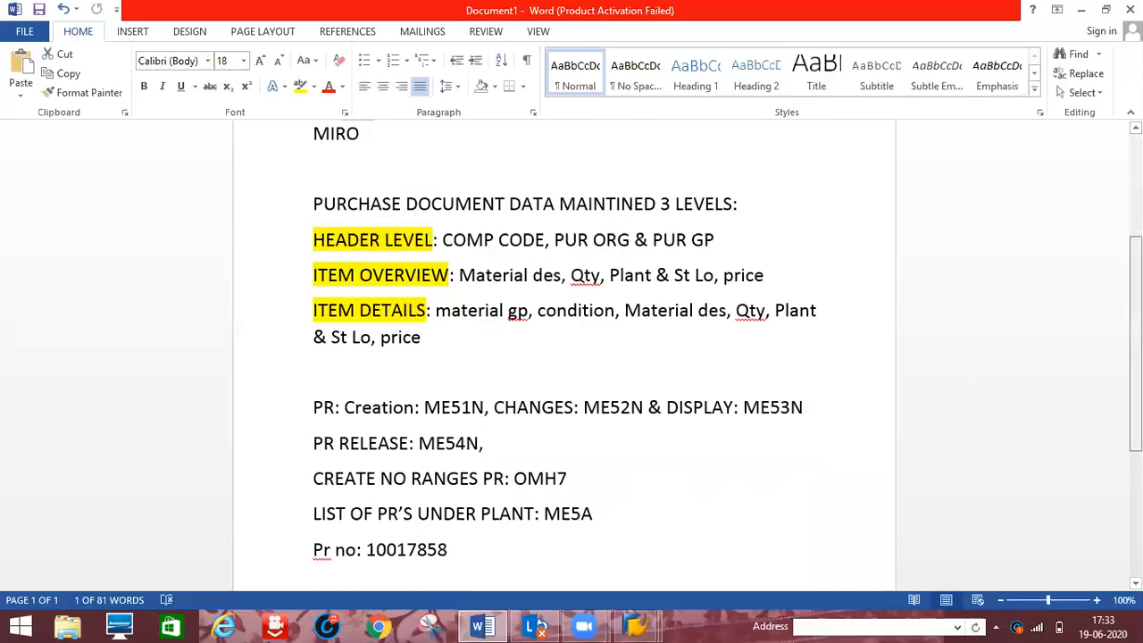
scroll(564, 357, "down", 4)
scroll(1064, 495, "down", 1)
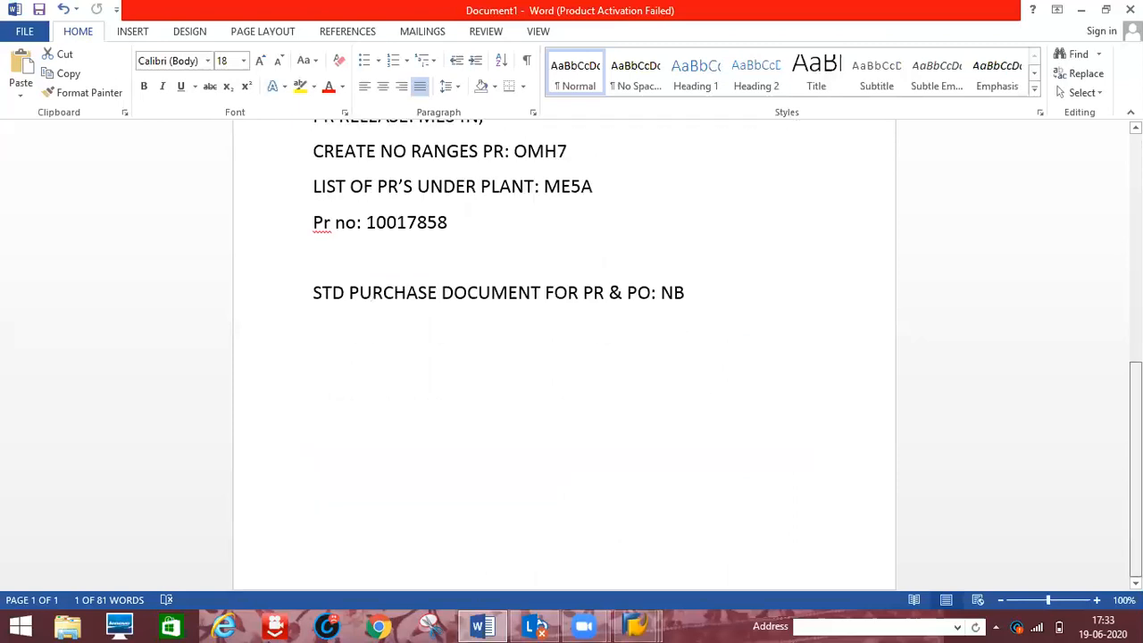
left_click(706, 289)
key("Return")
key("Return")
key("Return")
key("Return")
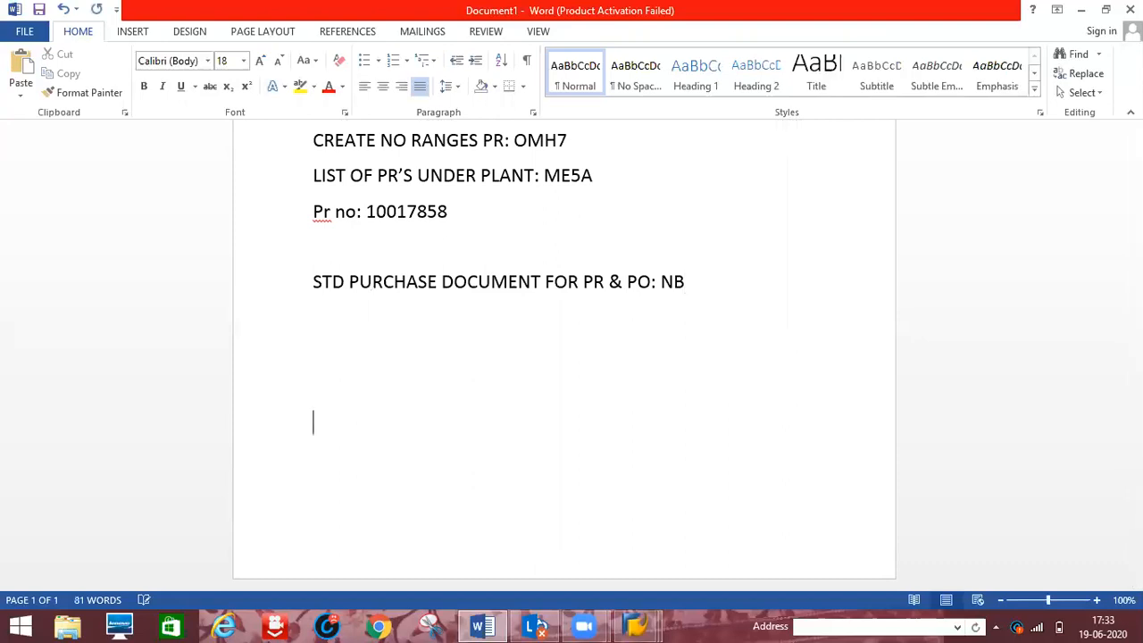
key("Return")
key("Return")
key("Return")
key("Return")
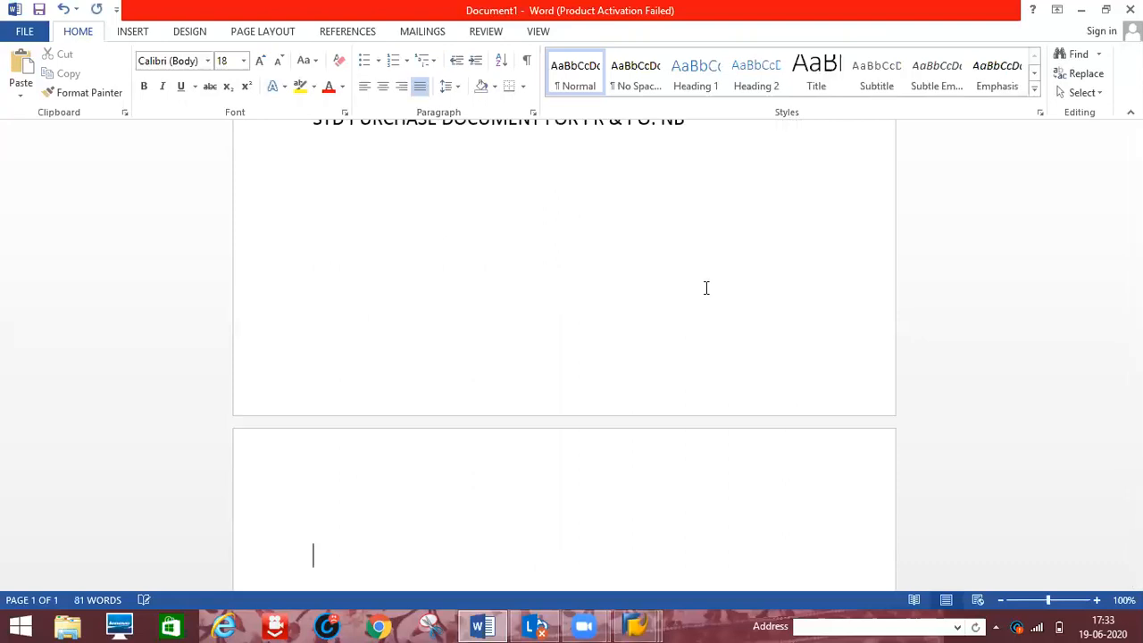
- Write RFQ: REQUEST FOR QUOTATION as the first line of text on the second page
key("BackSpace")
key("BackSpace")
key("Return")
type("RFQ/RF")
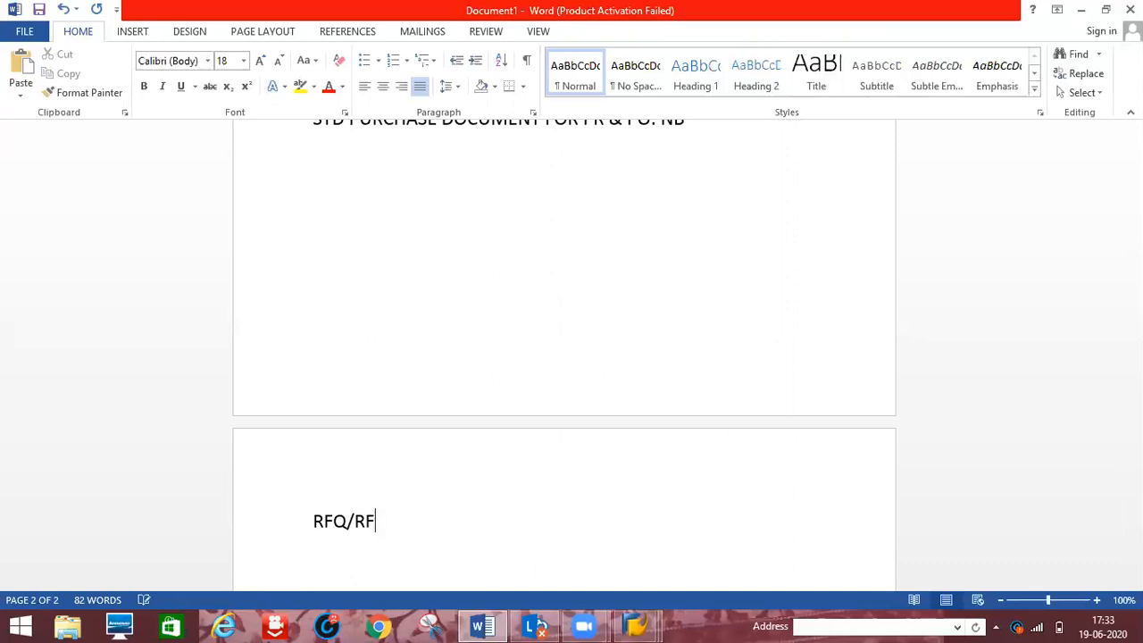
type("P/")
key("BackSpace")
key("BackSpace")
key("BackSpace")
key("BackSpace")
key("BackSpace")
type(":  REQUE")
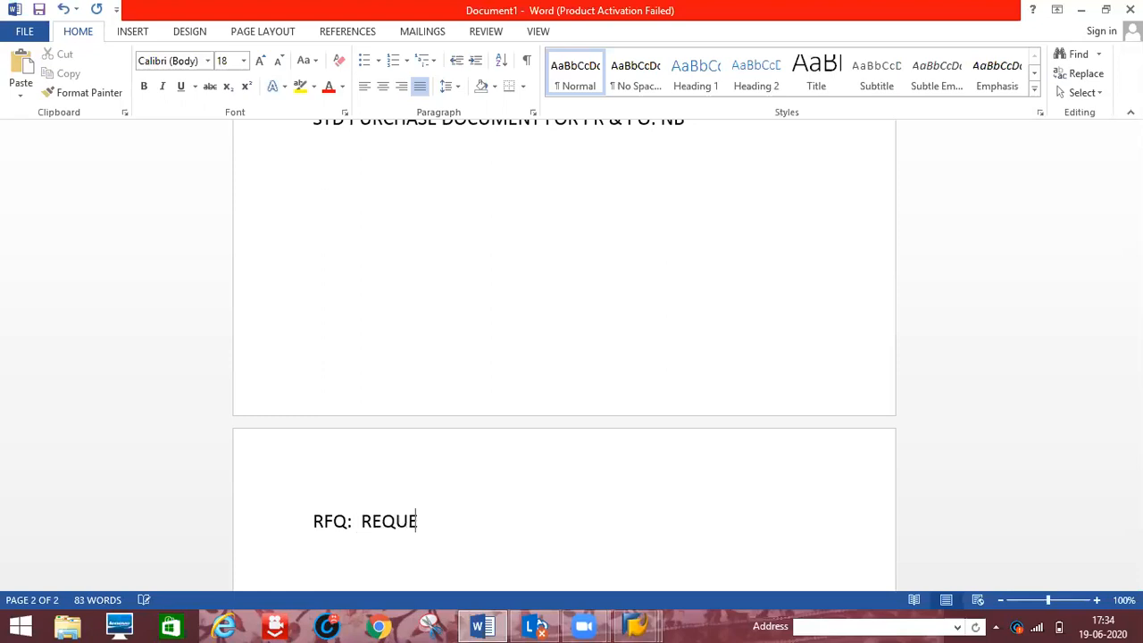
type("ST FOR Q")
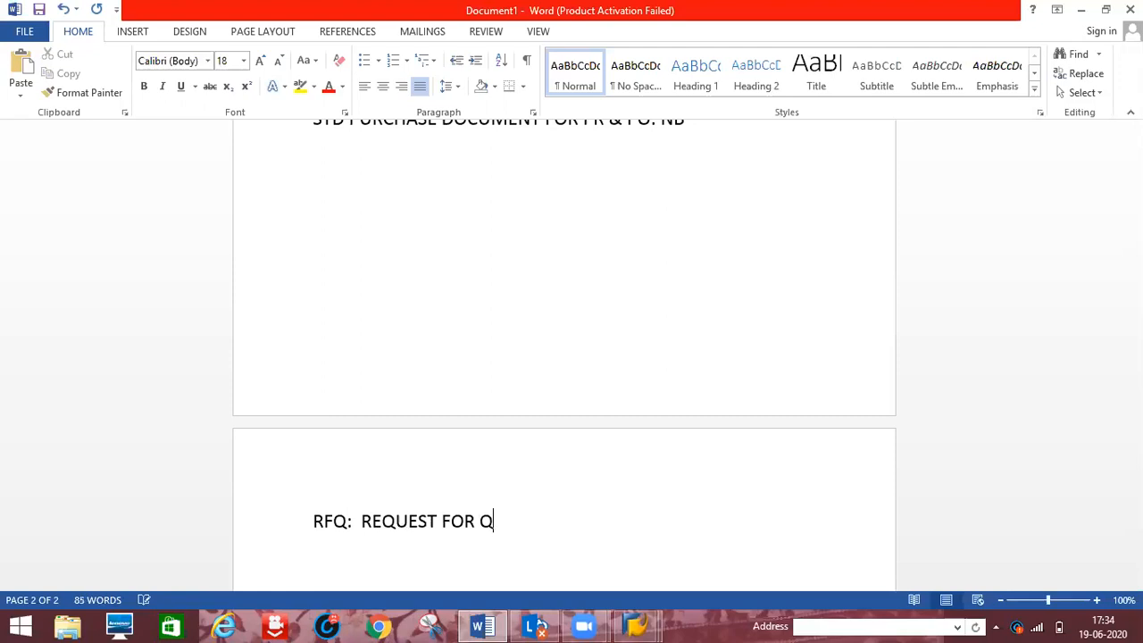
type("UORAT")
key("BackSpace")
key("BackSpace")
key("BackSpace")
type("UATIO")
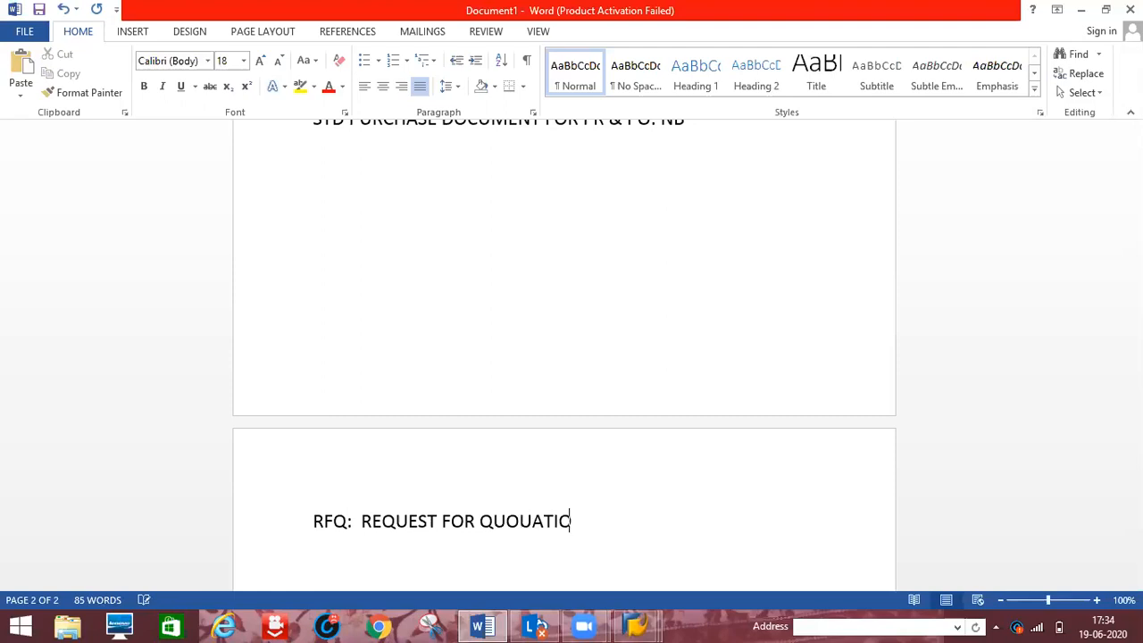
key("BackSpace")
key("BackSpace")
key("BackSpace")
key("BackSpace")
key("BackSpace")
type("TATION")
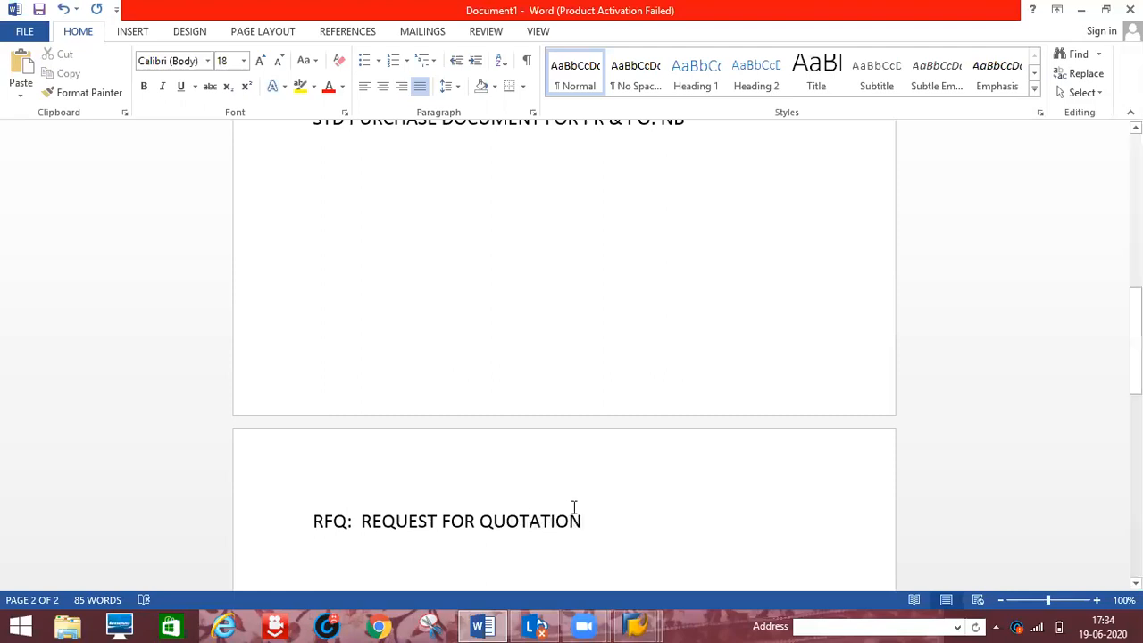
- Append ", RFP: REQUEST FOR PRICE" to the RFQ definition line and leave a blank line below it
left_click(569, 513)
left_click(595, 521)
type(", RFP:")
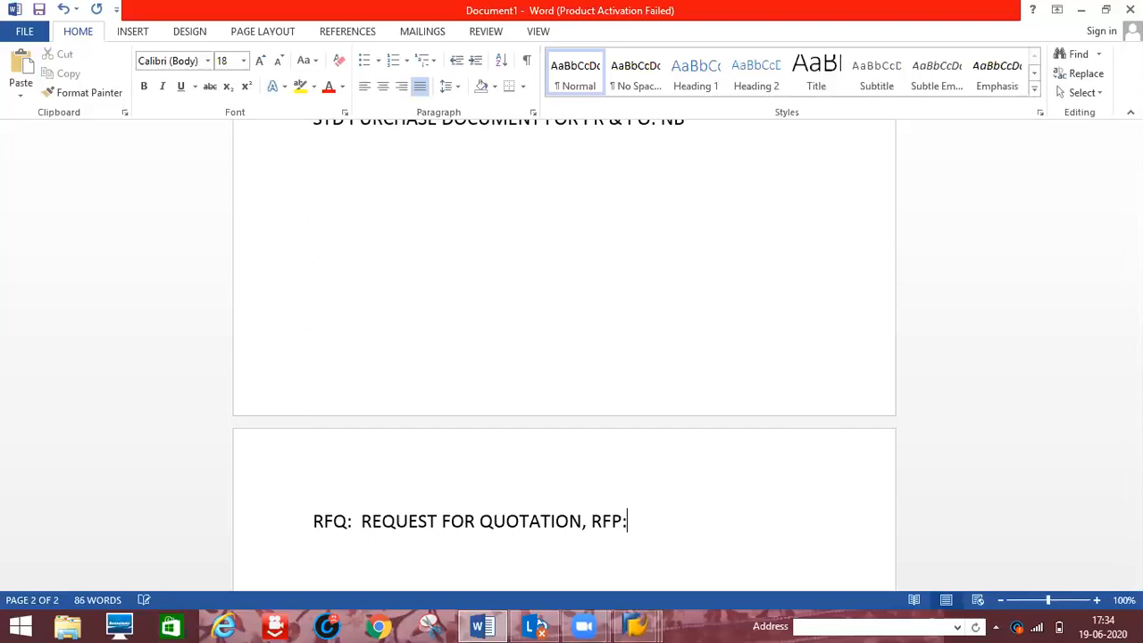
type(" REQUEST FO")
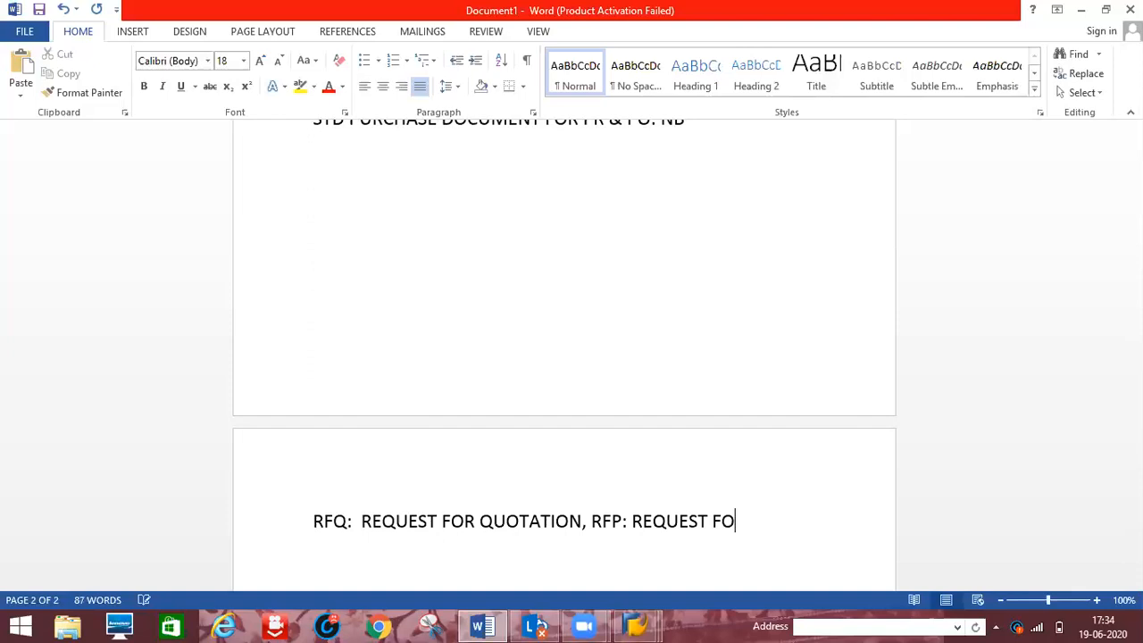
type("R PRICE")
key("Return")
key("Return")
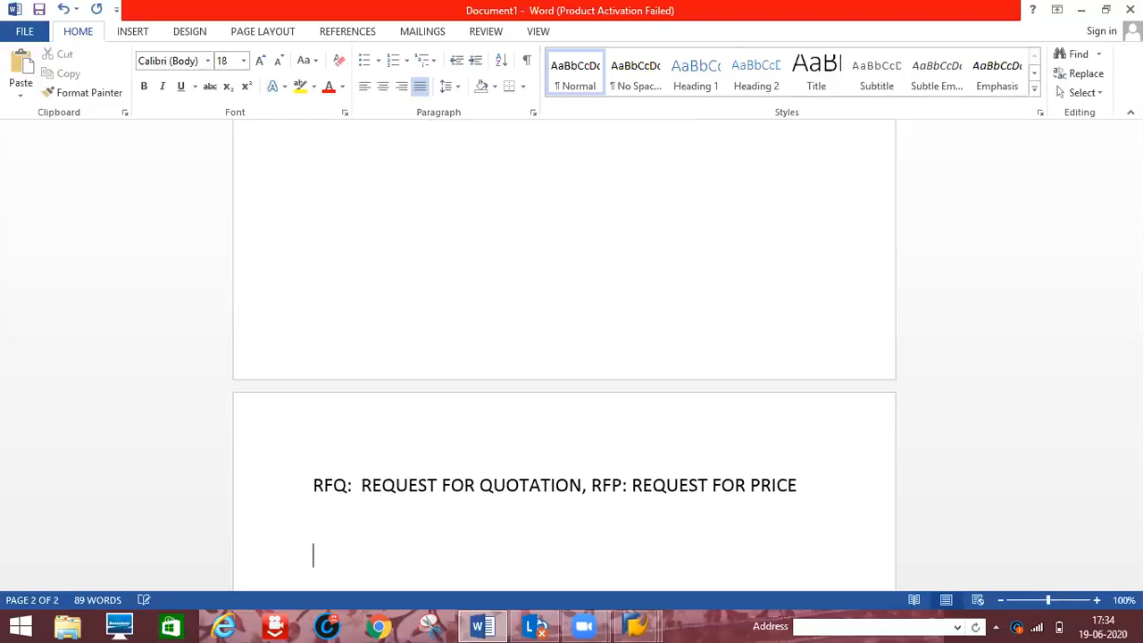
- Start a new line labelled RFQ: and review the purchase requisition transaction notes on the first page
type("RFQ:")
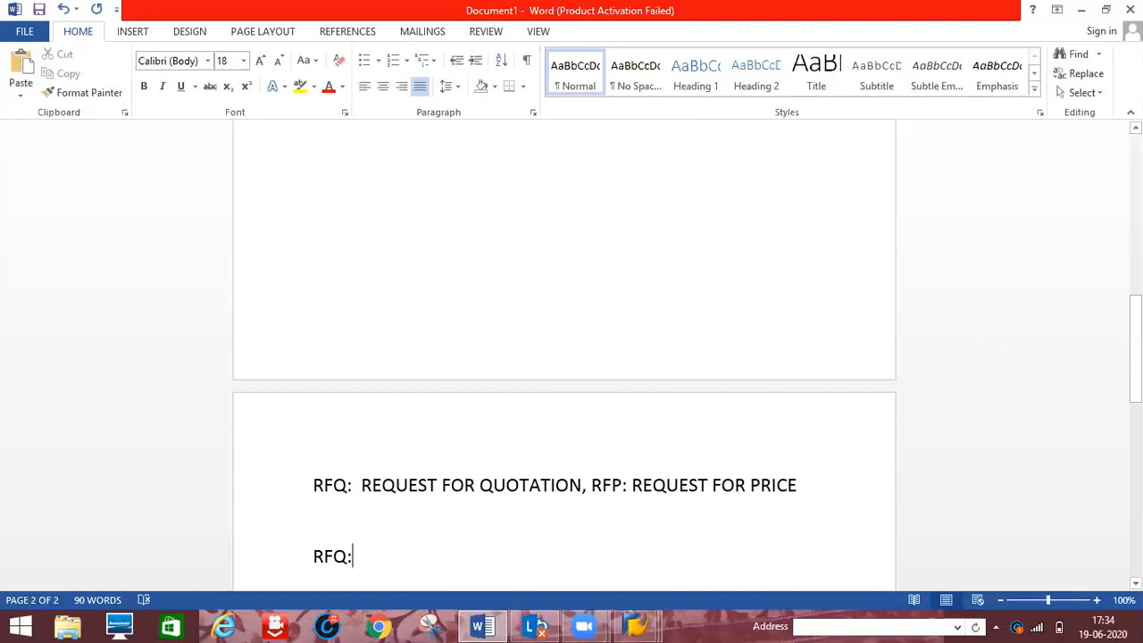
scroll(556, 403, "up", 10)
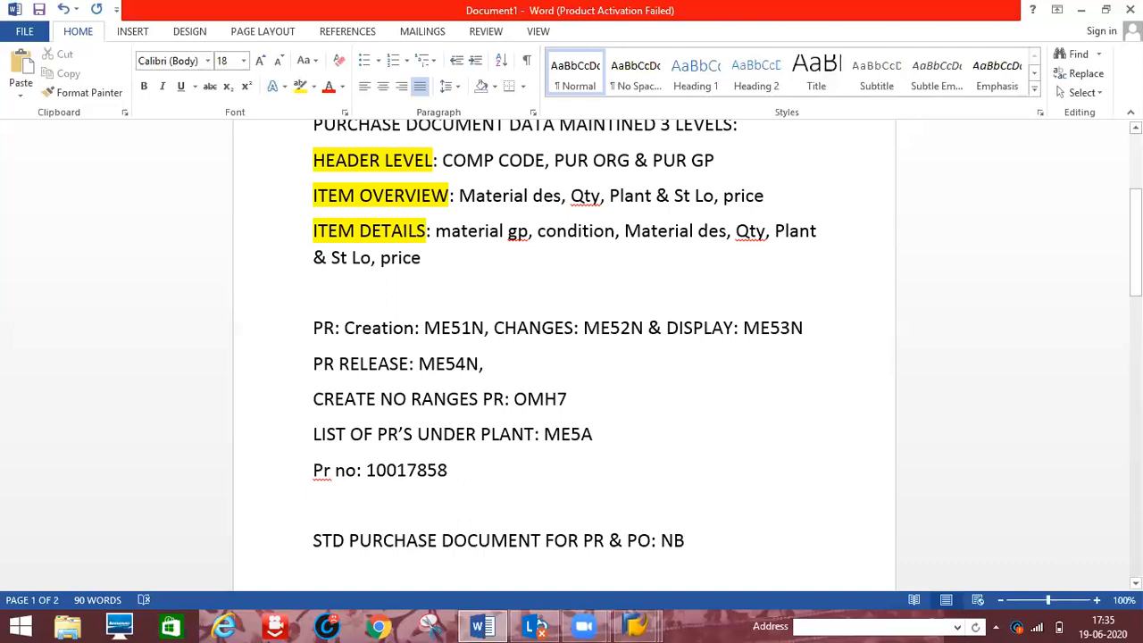
scroll(571, 357, "down", 5)
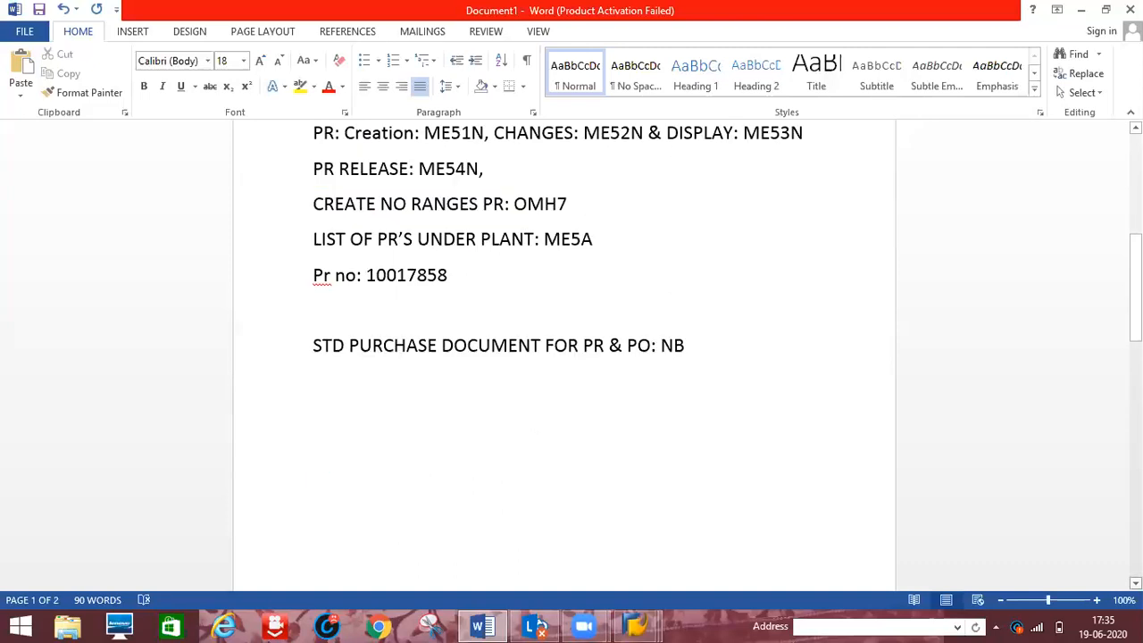
scroll(564, 546, "down", 8)
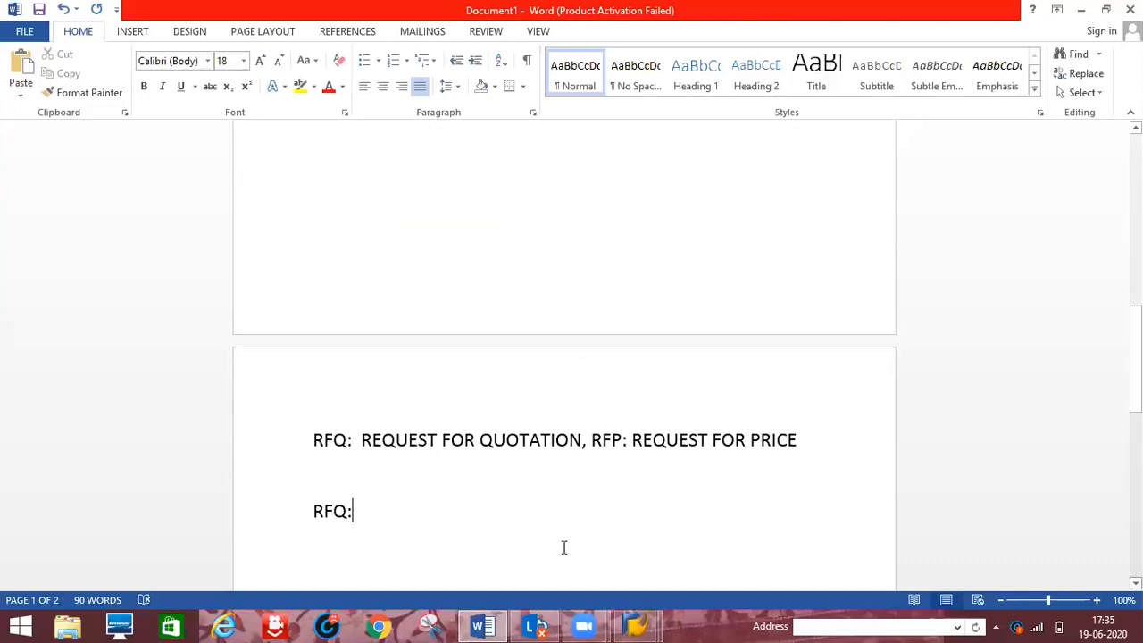
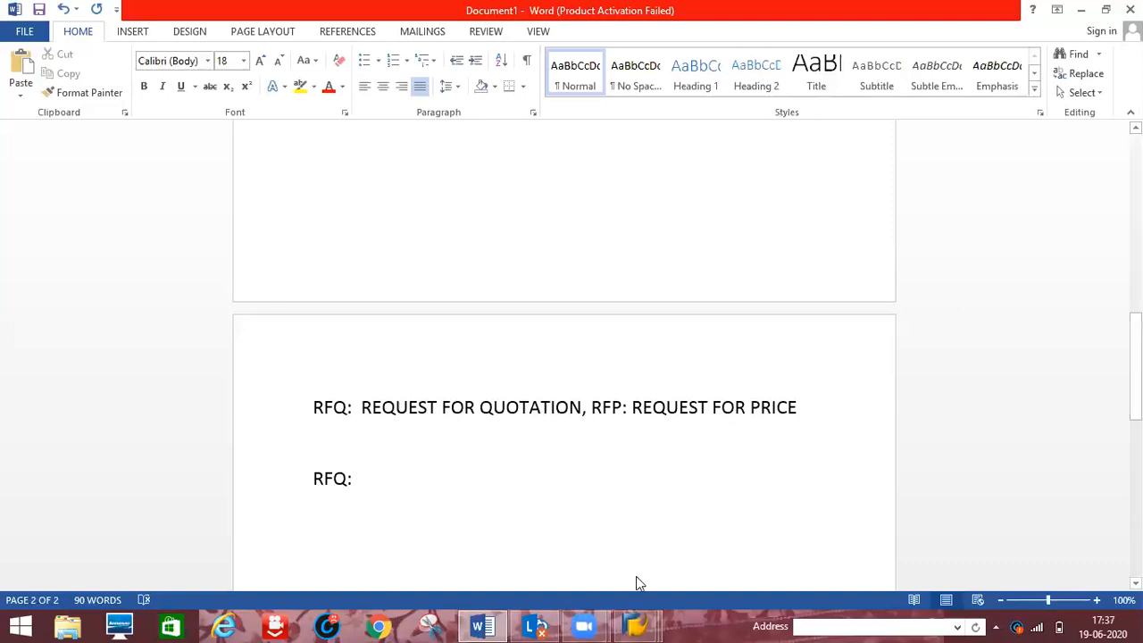
- Switch to SAP, try to leave the purchase requisition document types view, and return to the Word notes
mouse_move(636, 625)
left_click(664, 559)
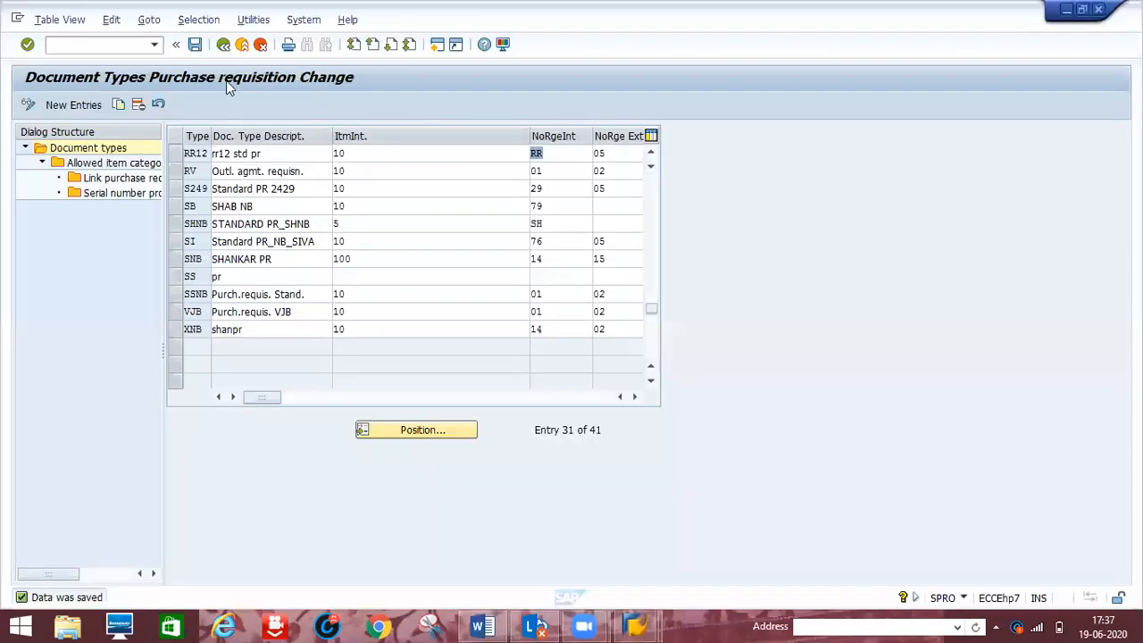
left_click(224, 45)
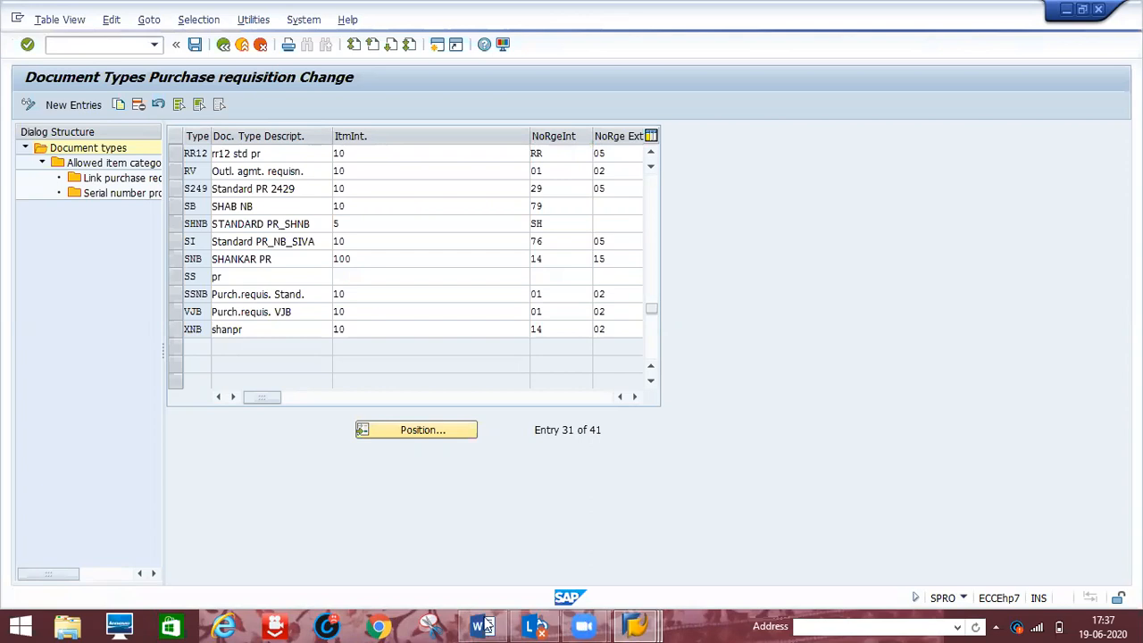
right_click(483, 625)
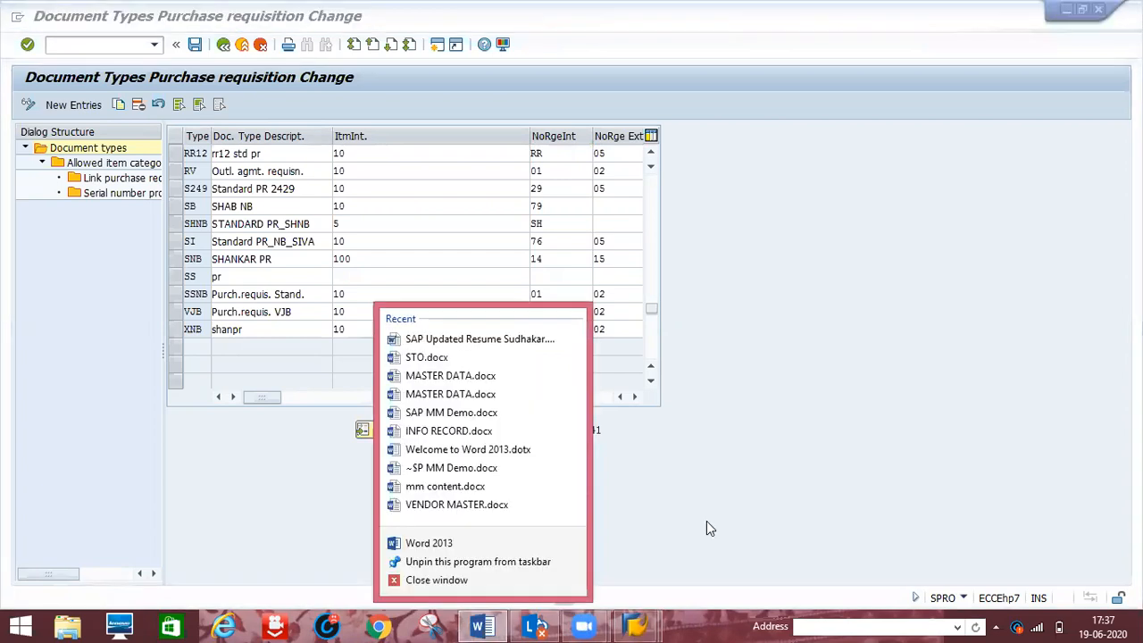
left_click(483, 626)
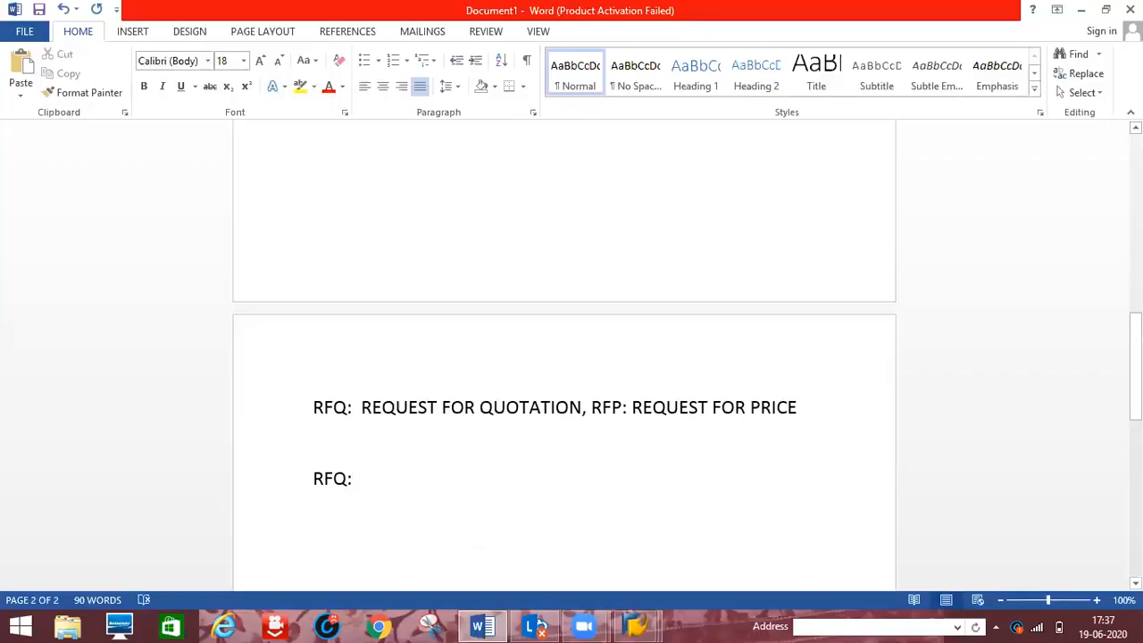
- Complete the second RFQ line with CREATION: ME41, CHANGES: ME42 & DISPLAY: ME43
type("CREATION")
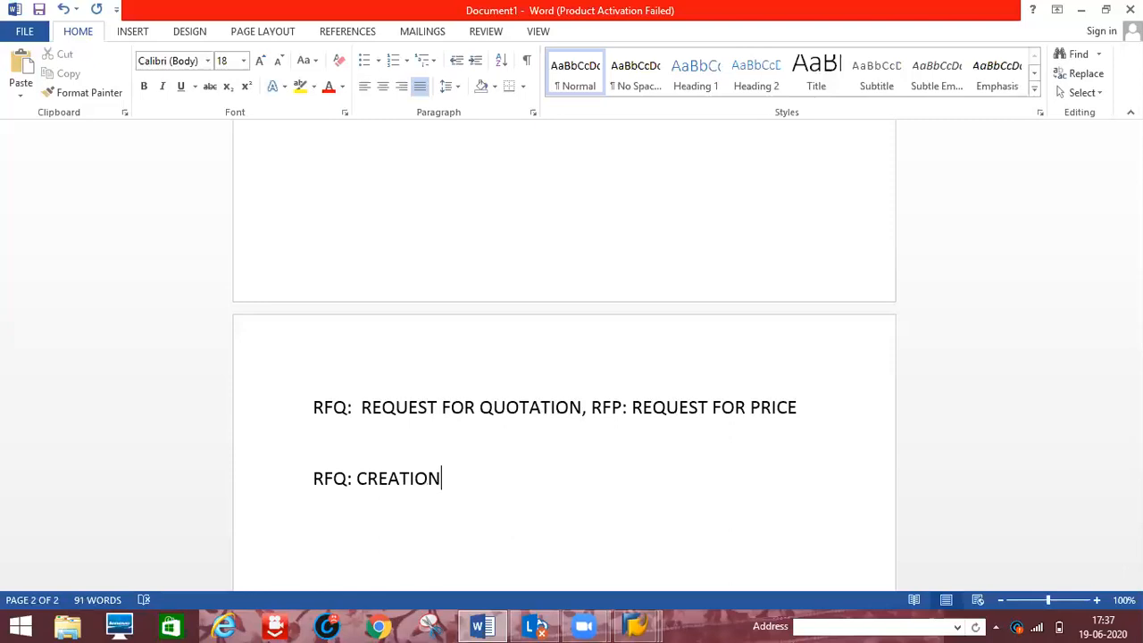
type(": ")
type("ME41,")
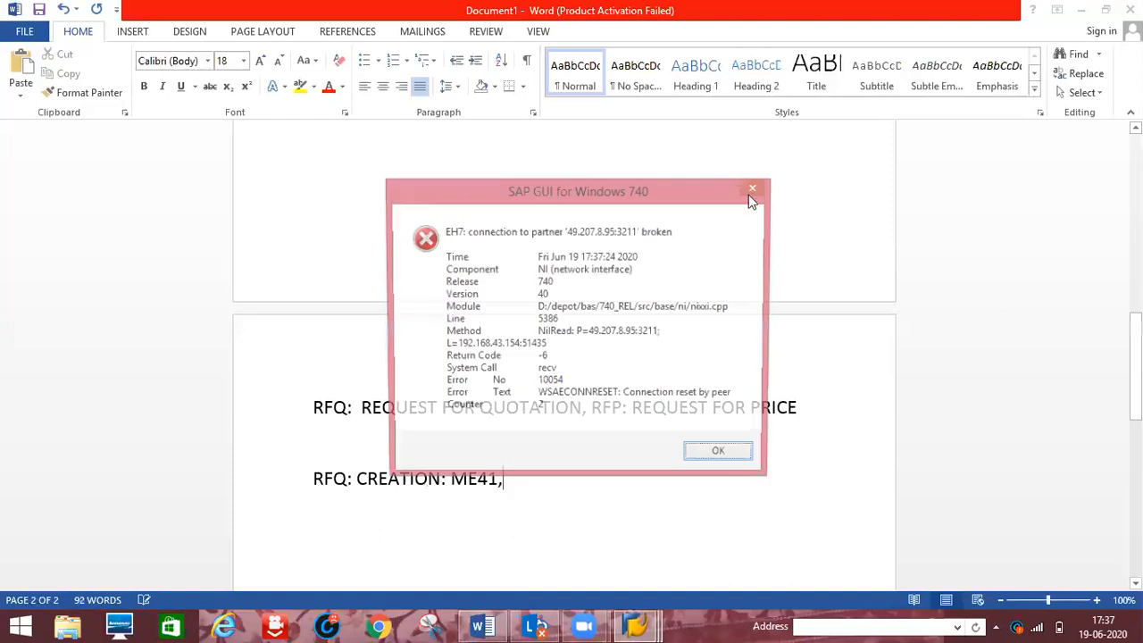
left_click(618, 476)
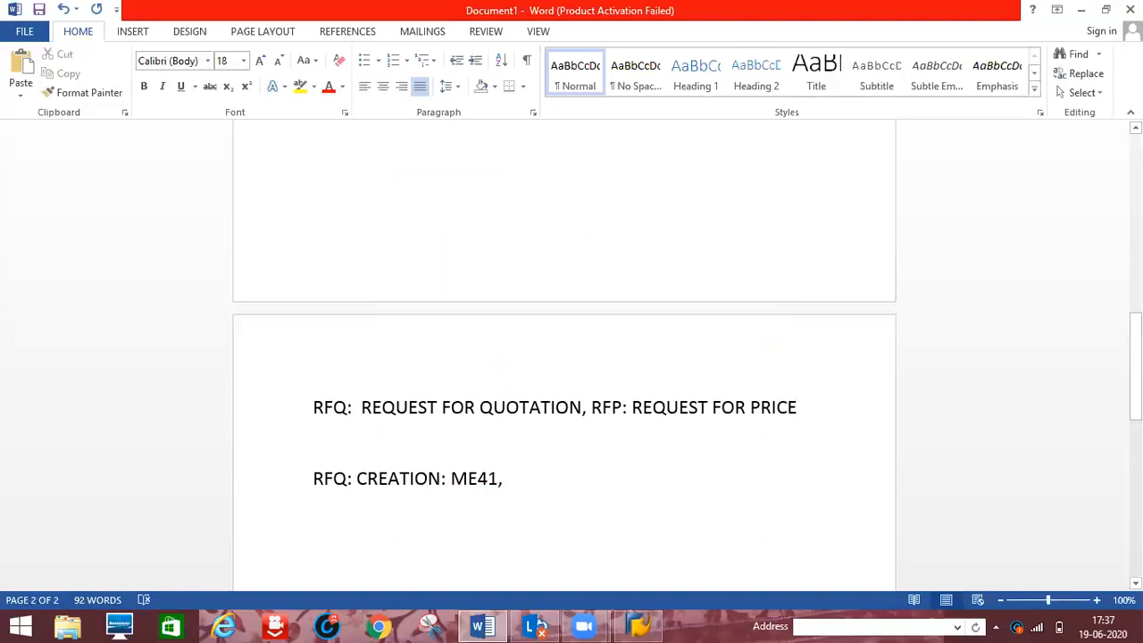
type("CHANGES: ")
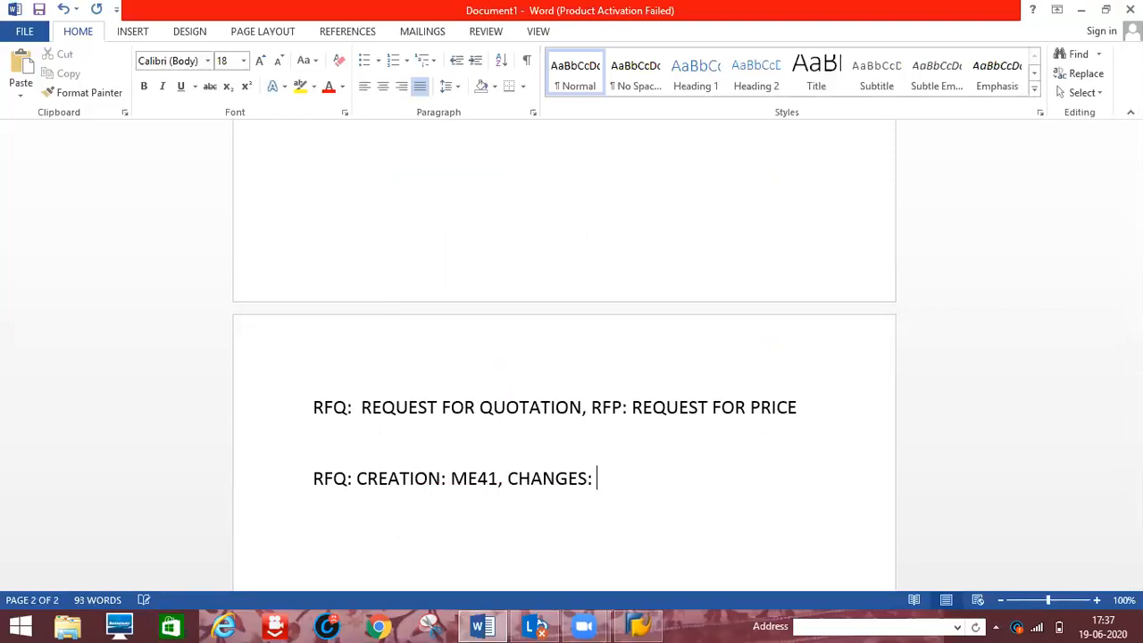
type("ME42 & DIA")
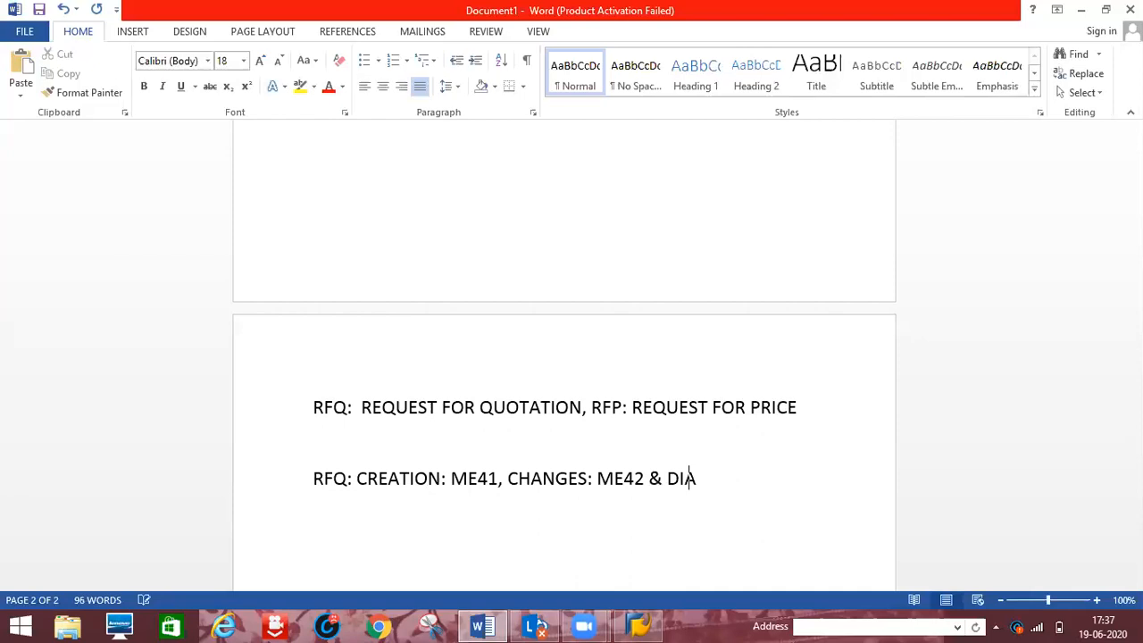
key("BackSpace")
type("SPLAY: ME")
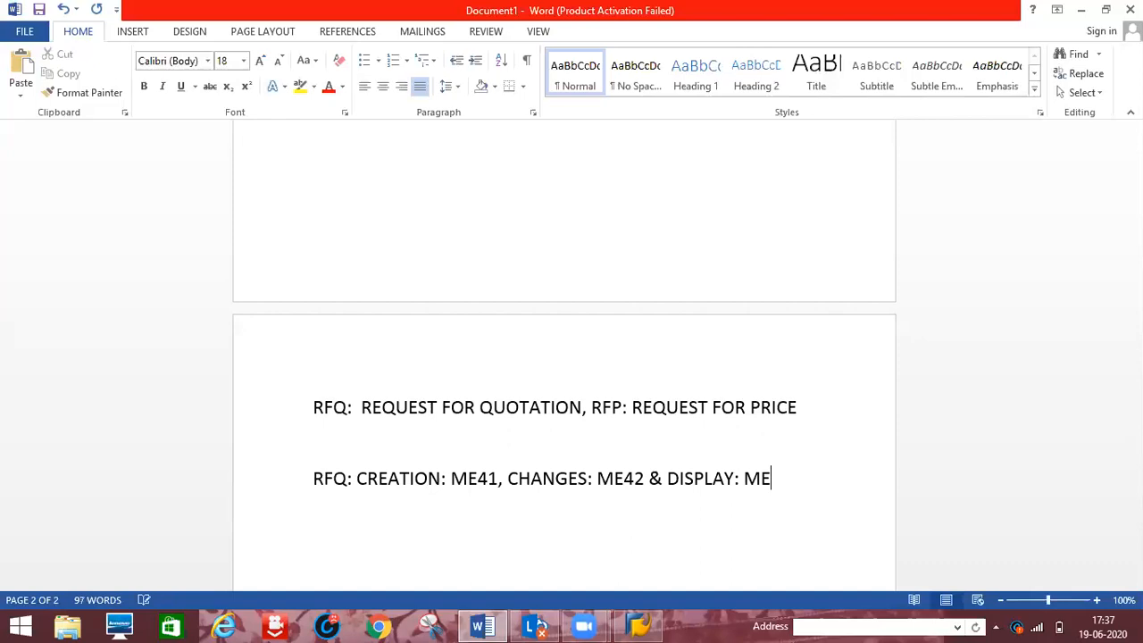
type("43")
- Add the lines REPORTS FOR MATERILS: ME4M and REPORTS FOR VENDORS: ME4L below the RFQ transactions
key("Return")
type("REPORTS FOR MAT")
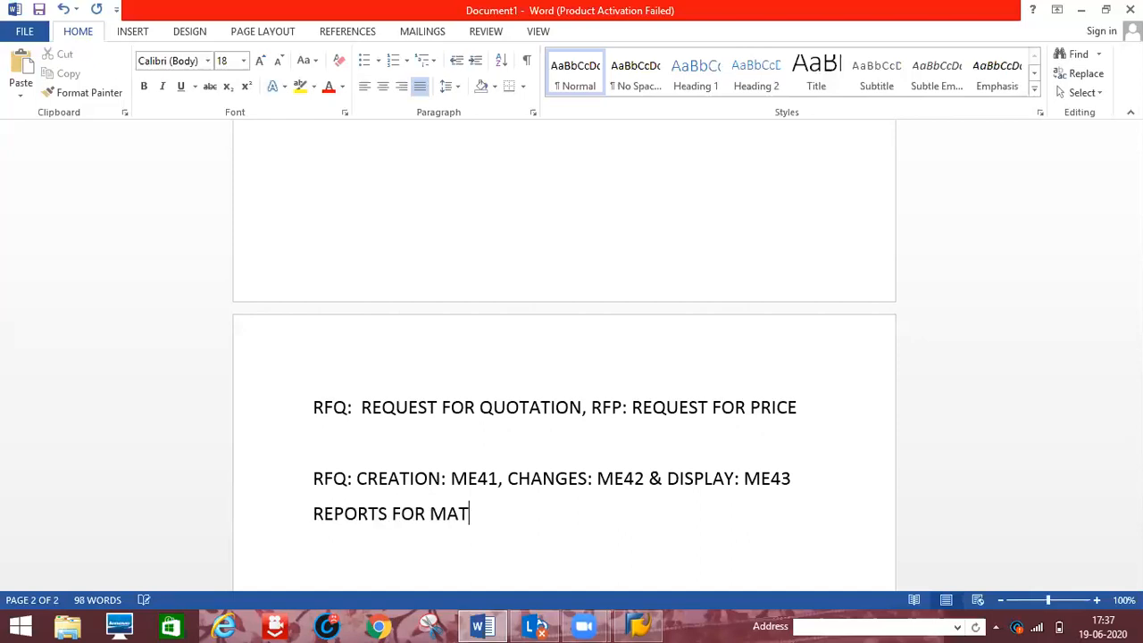
type("ERILS: ME")
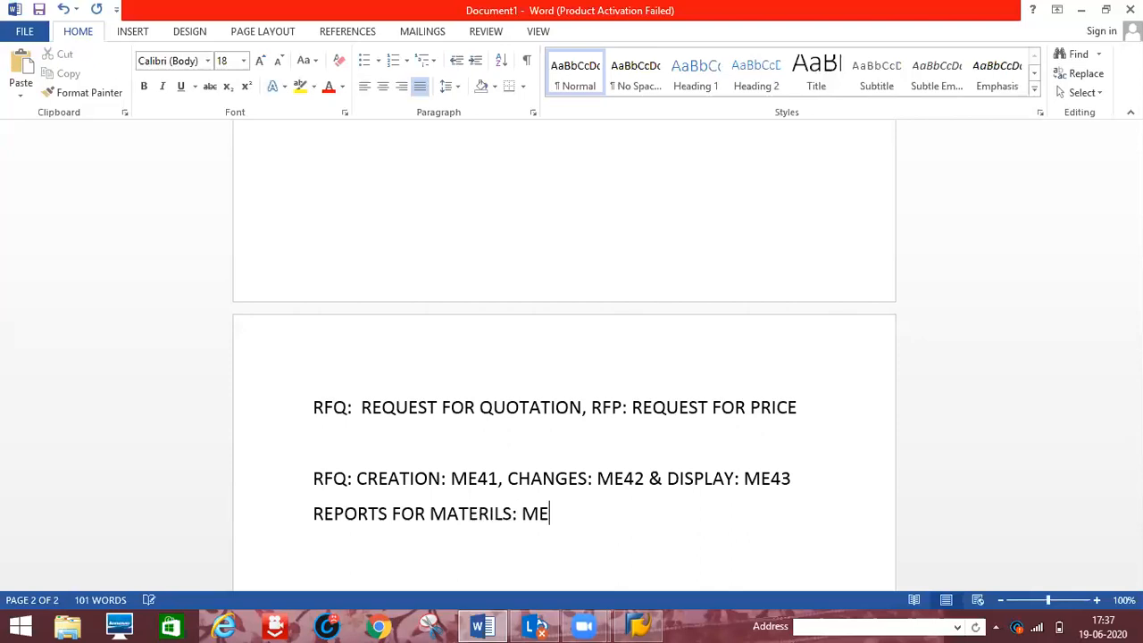
type("4M")
key("Return")
type("REPORTS")
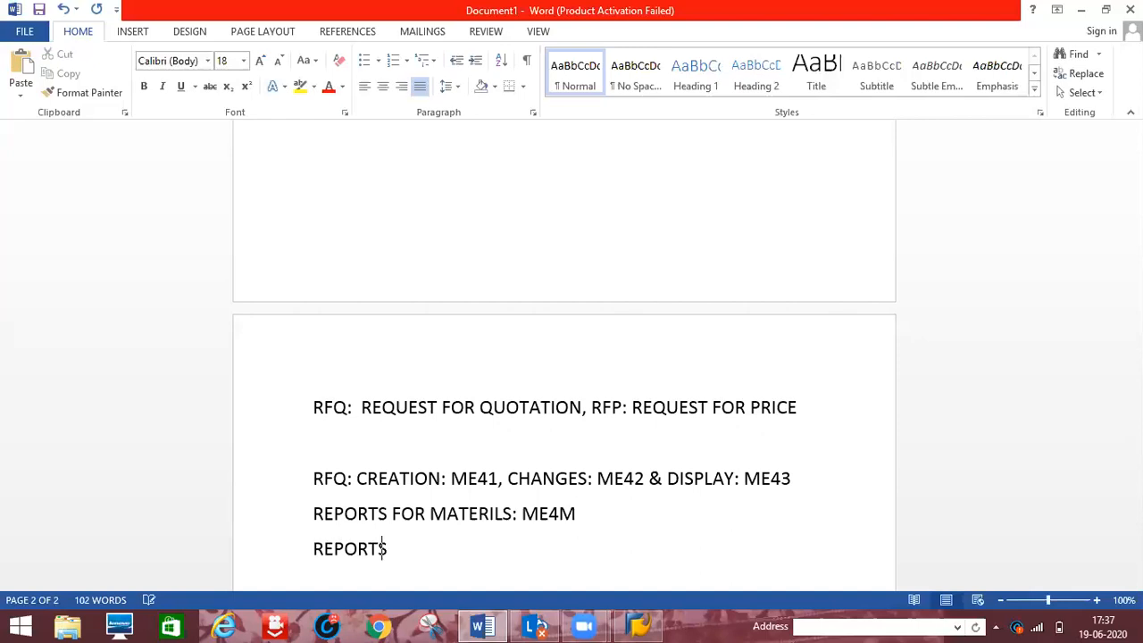
type(" FOR VENDORS")
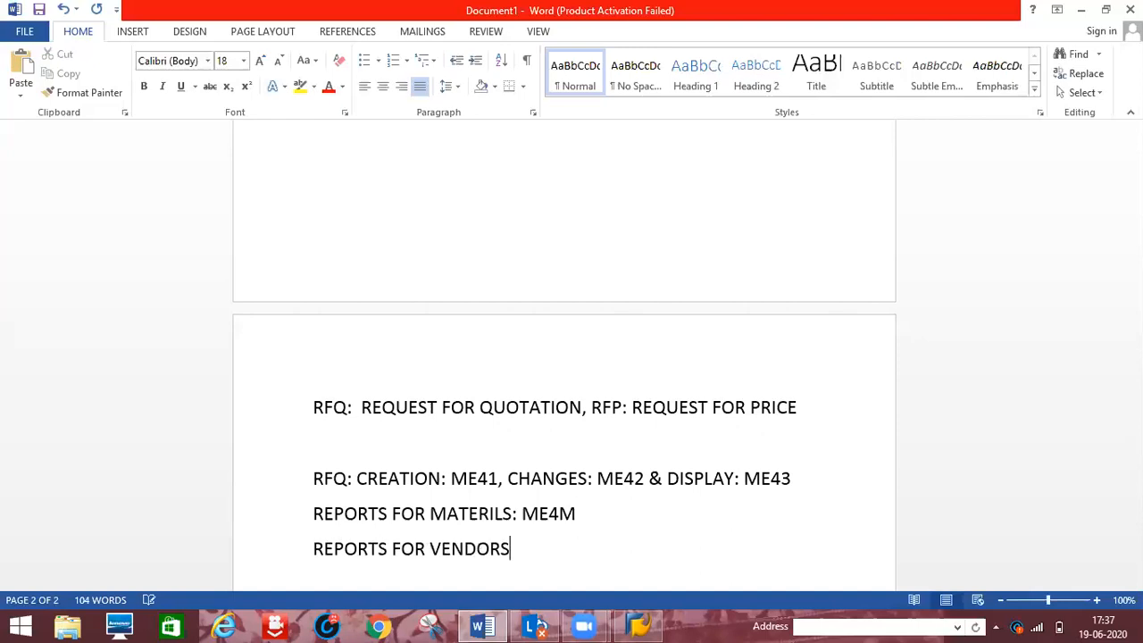
type(": ME4L")
- Add the line CREATE NO RENGES FOR RFQ: OMH6 below the vendor reports line, followed by a new line
key("Return")
type("CREATE ")
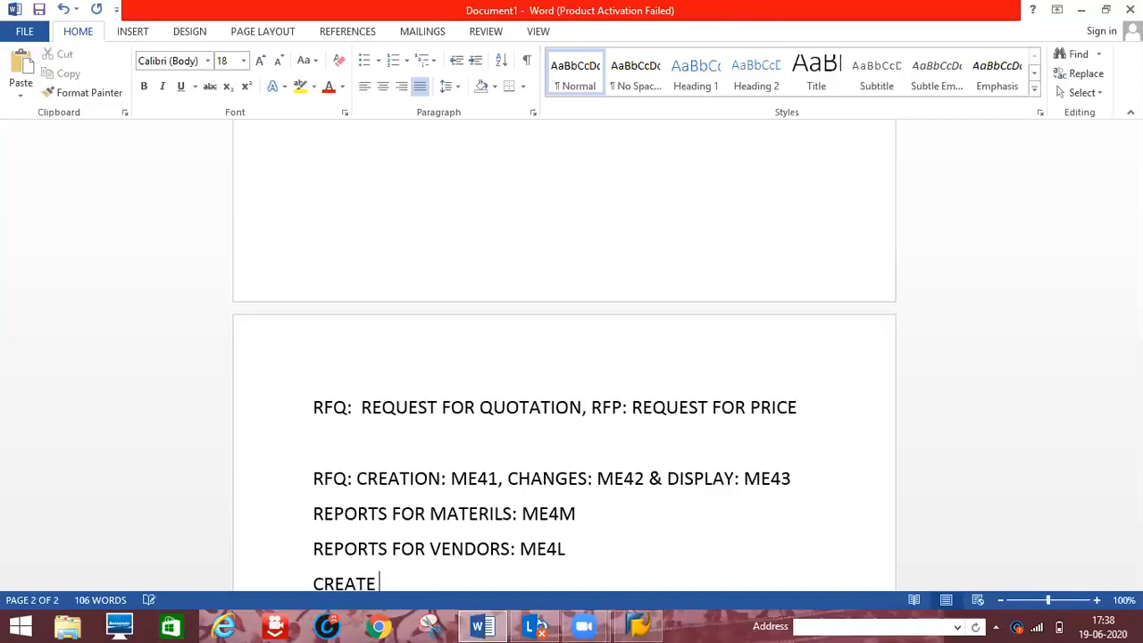
type("NO REANGES")
key("BackSpace")
key("BackSpace")
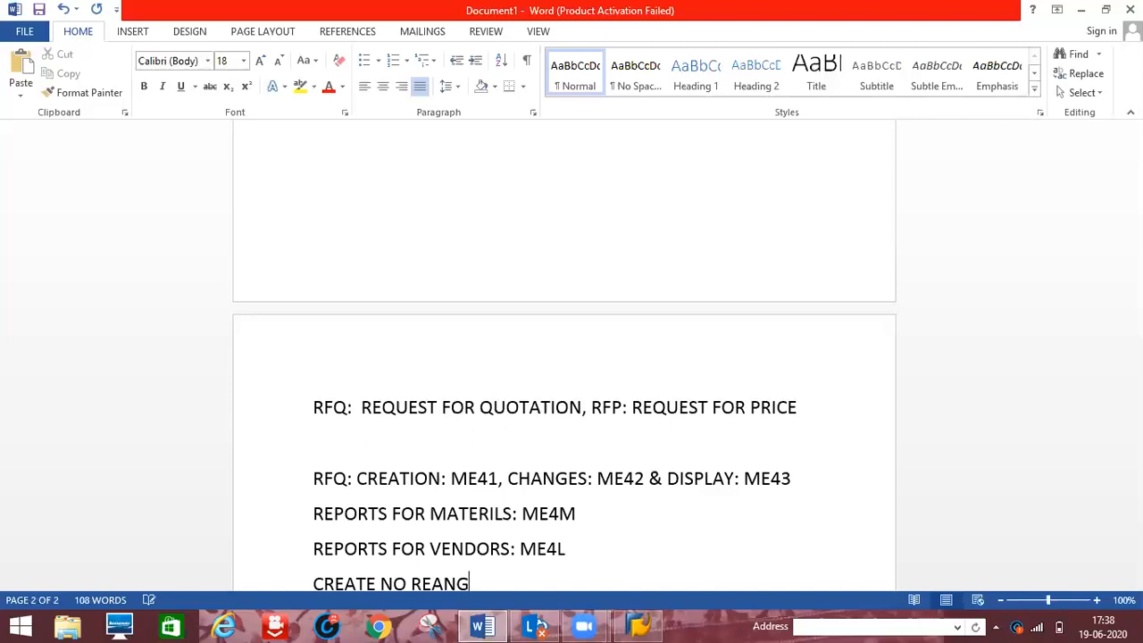
key("BackSpace")
key("BackSpace")
key("BackSpace")
type("NGES FOR R")
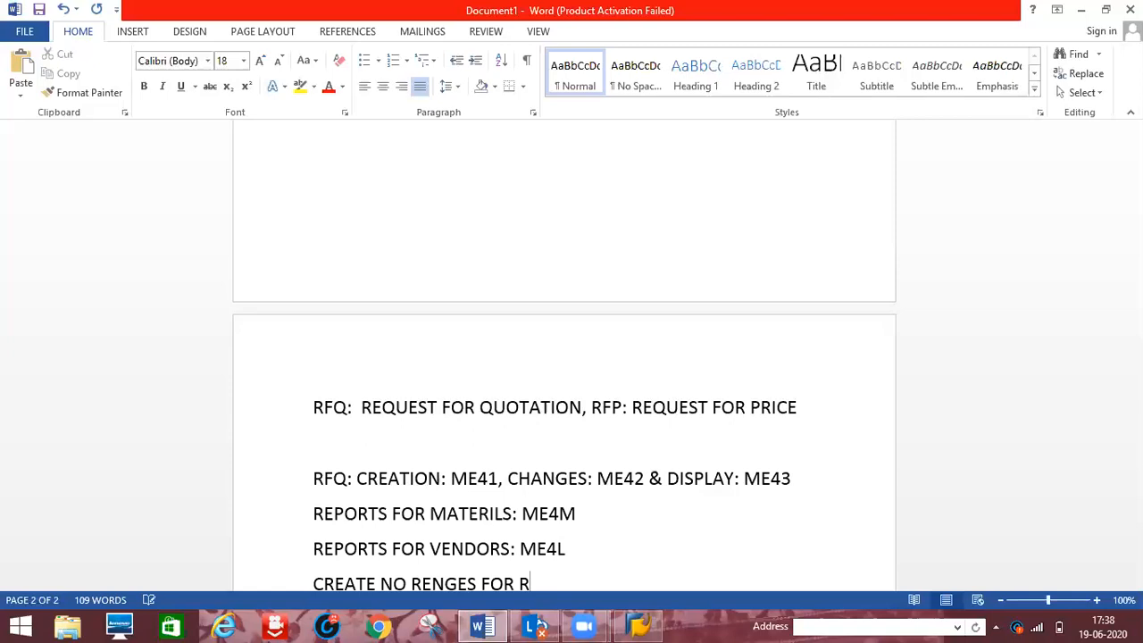
type("FQ: OMH6")
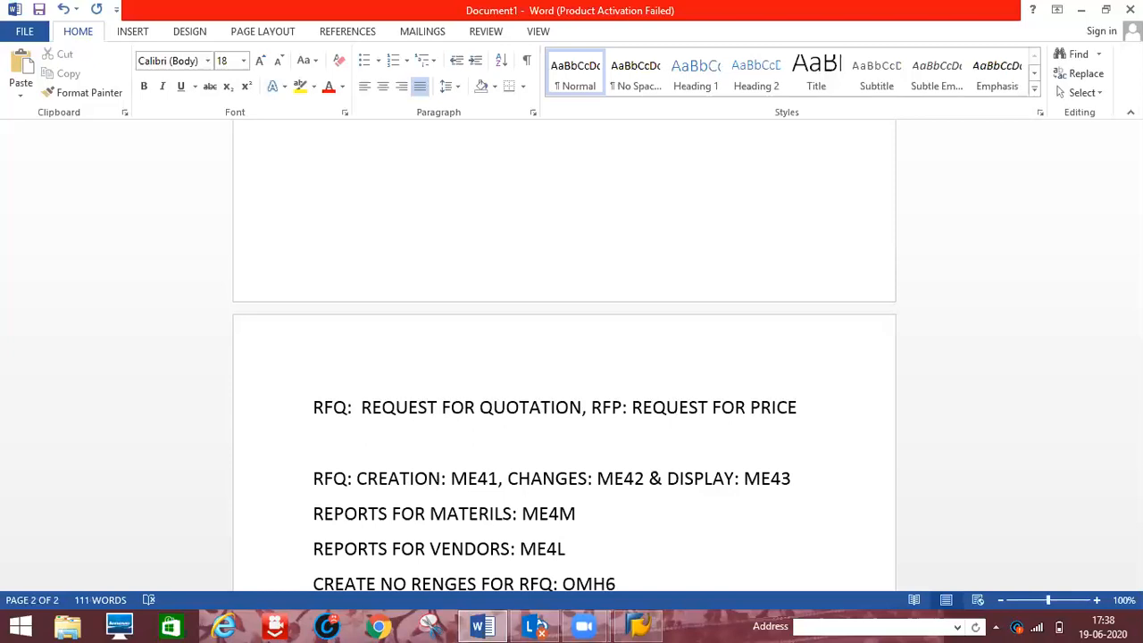
key("Return")
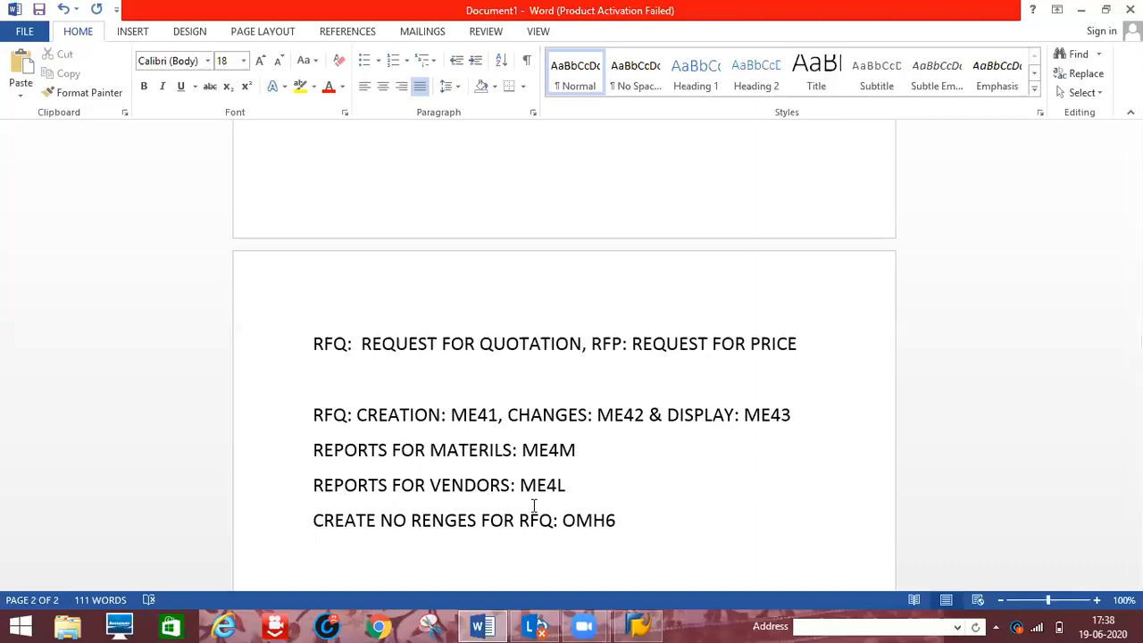
- Switch to SAP Logon and log on to the NEW connection with the user name and password, continuing this logon and ending other logons
left_click(643, 624)
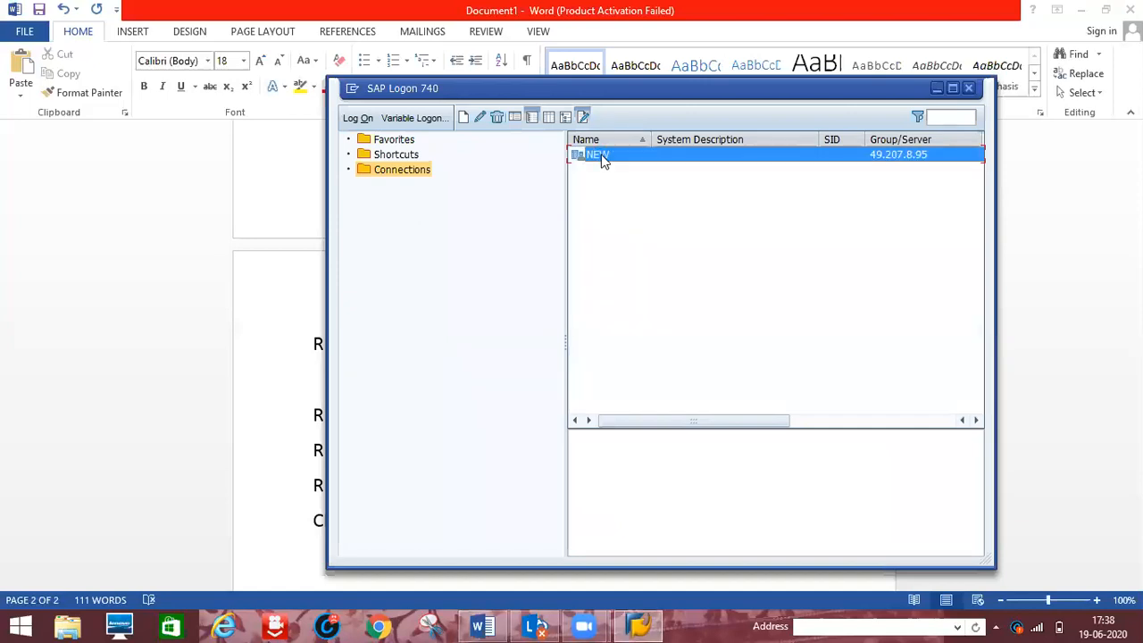
double_click(600, 161)
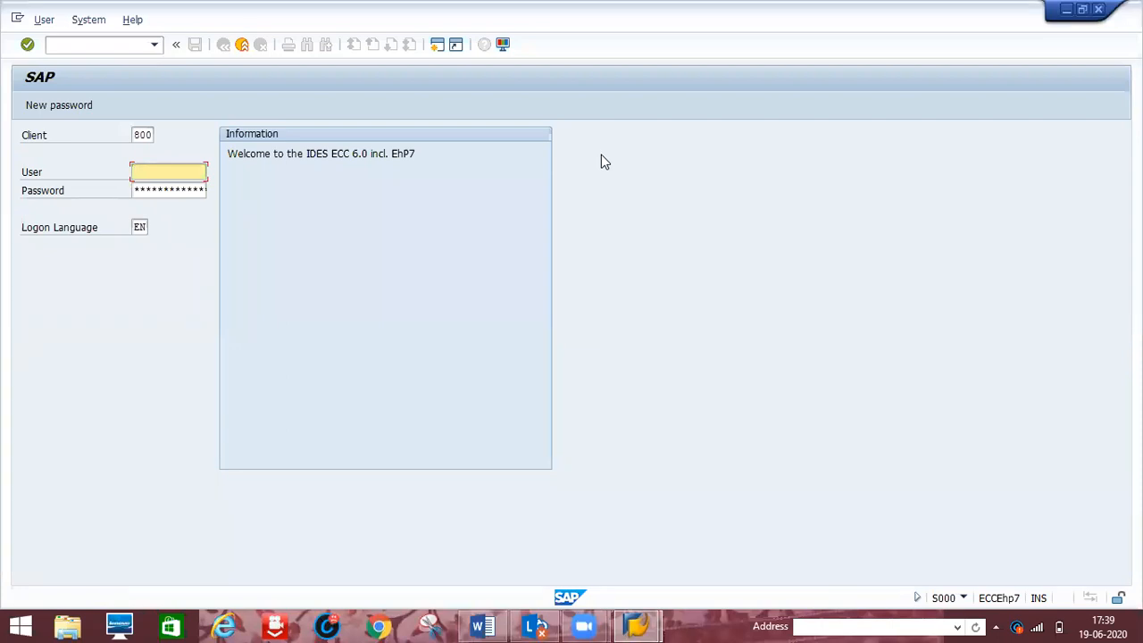
type("u")
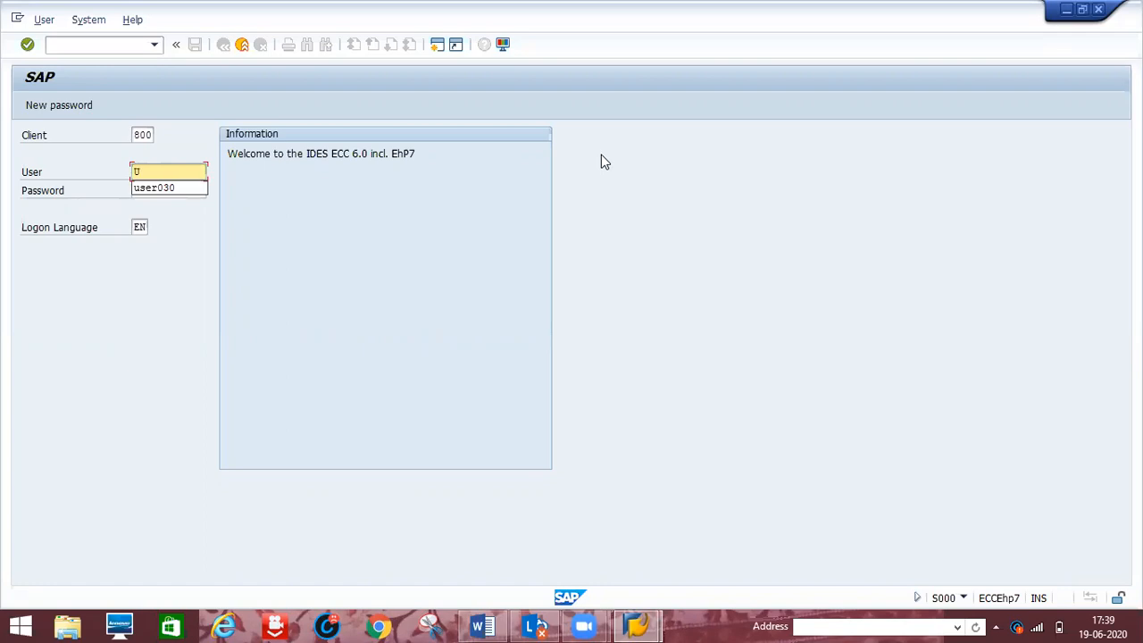
type("ser030")
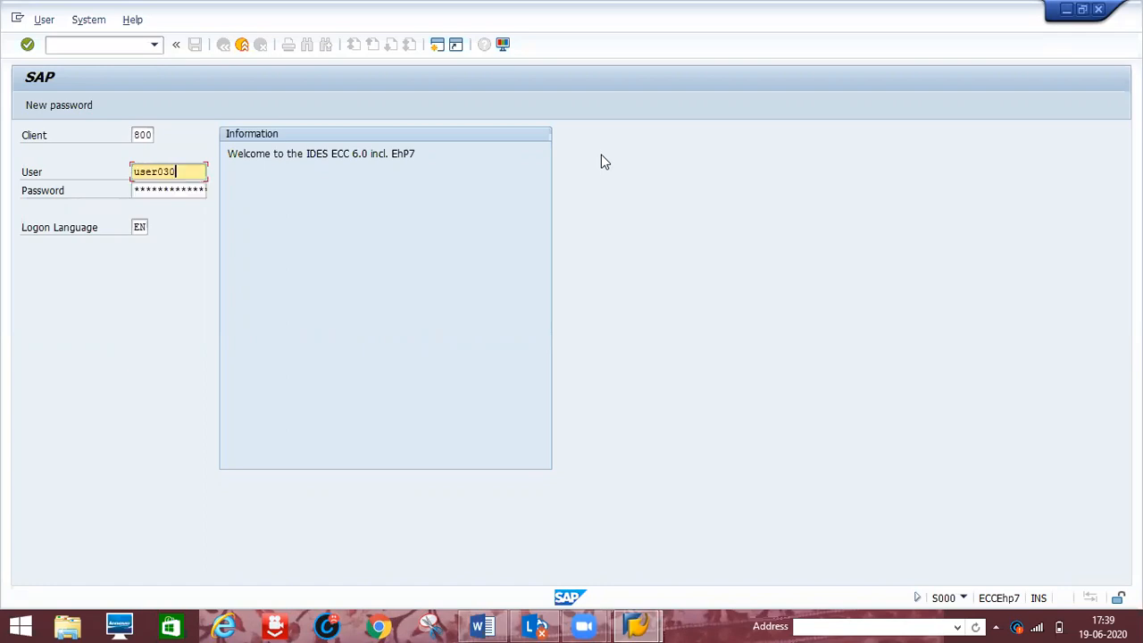
key("Tab")
type("***")
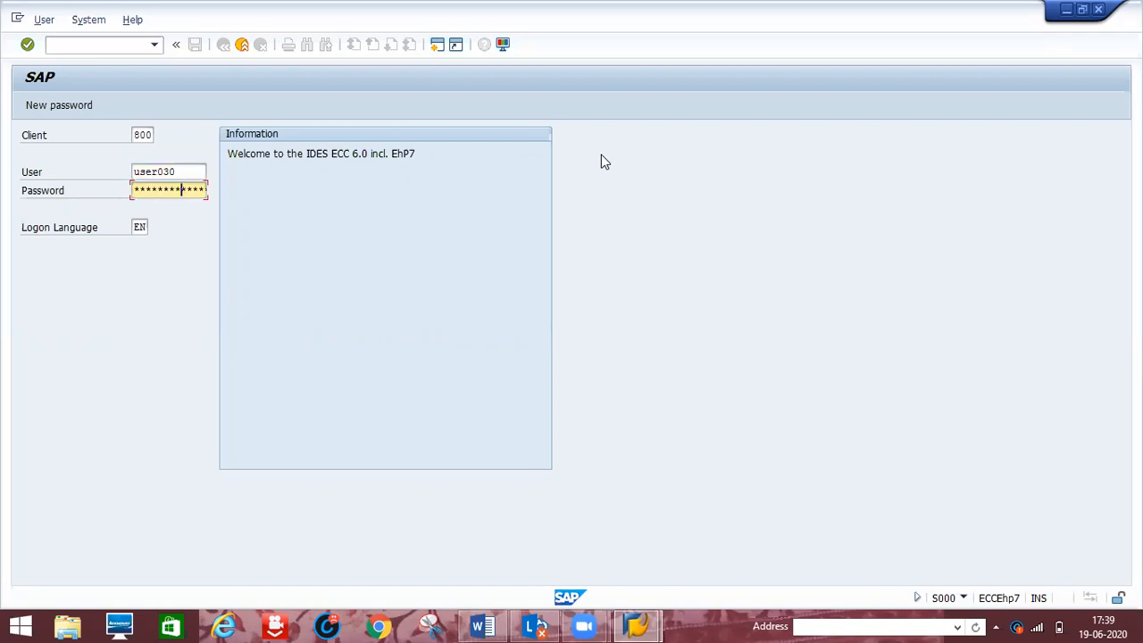
key("Return")
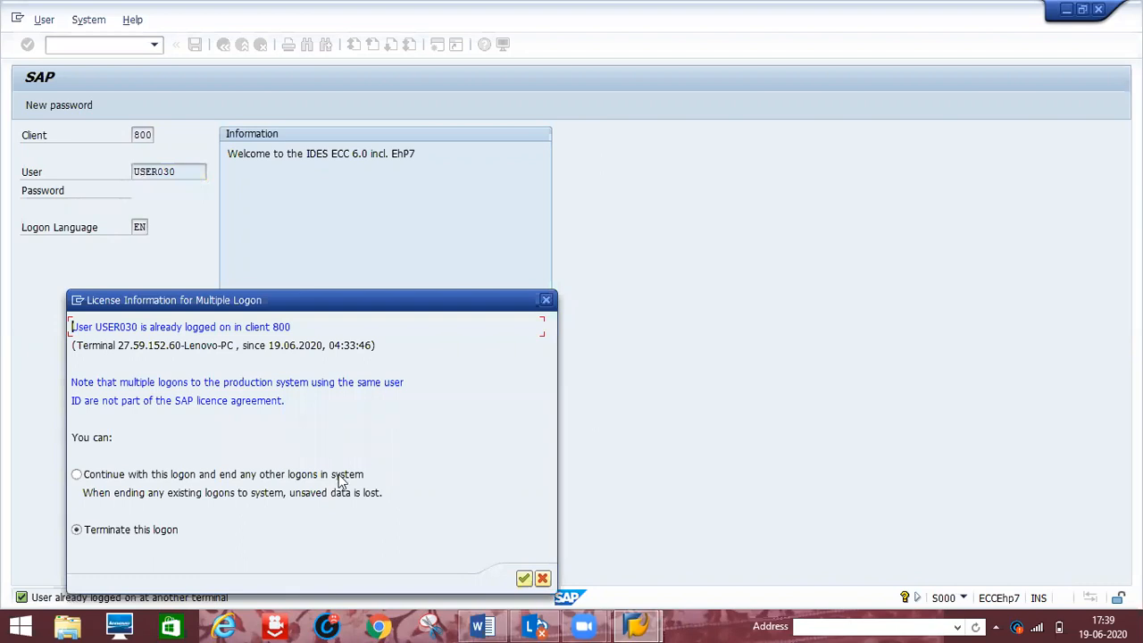
key("Down")
left_click(524, 577)
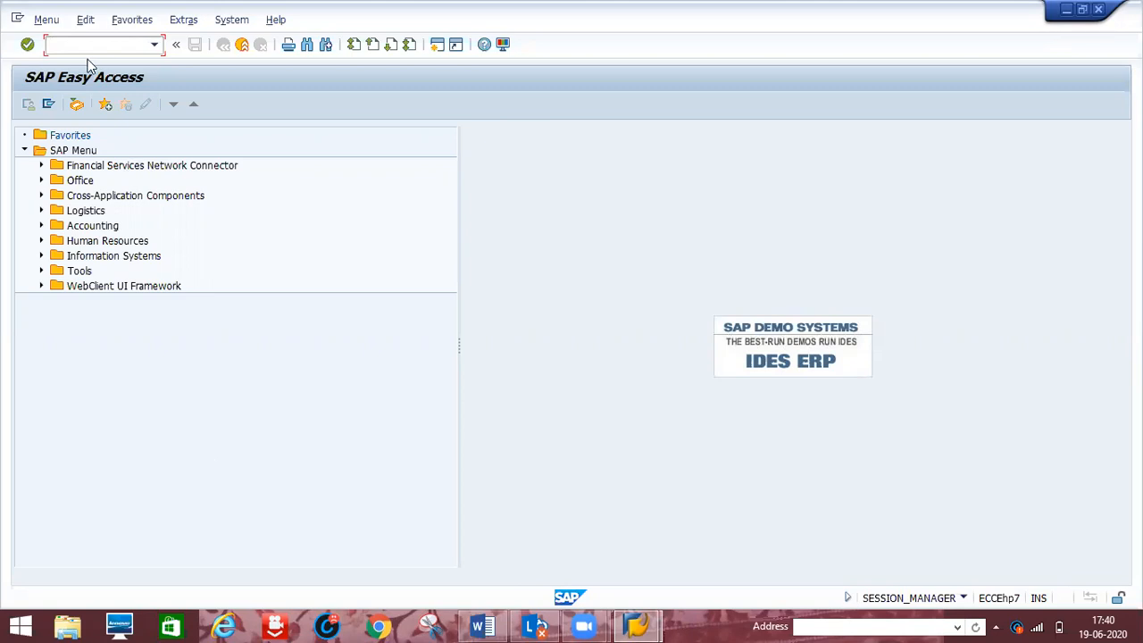
- Open the Create transaction for Request for Quotation within Logistics, Materials Management, Purchasing, RFQ/Quotation
type("/nme41")
left_click(41, 210)
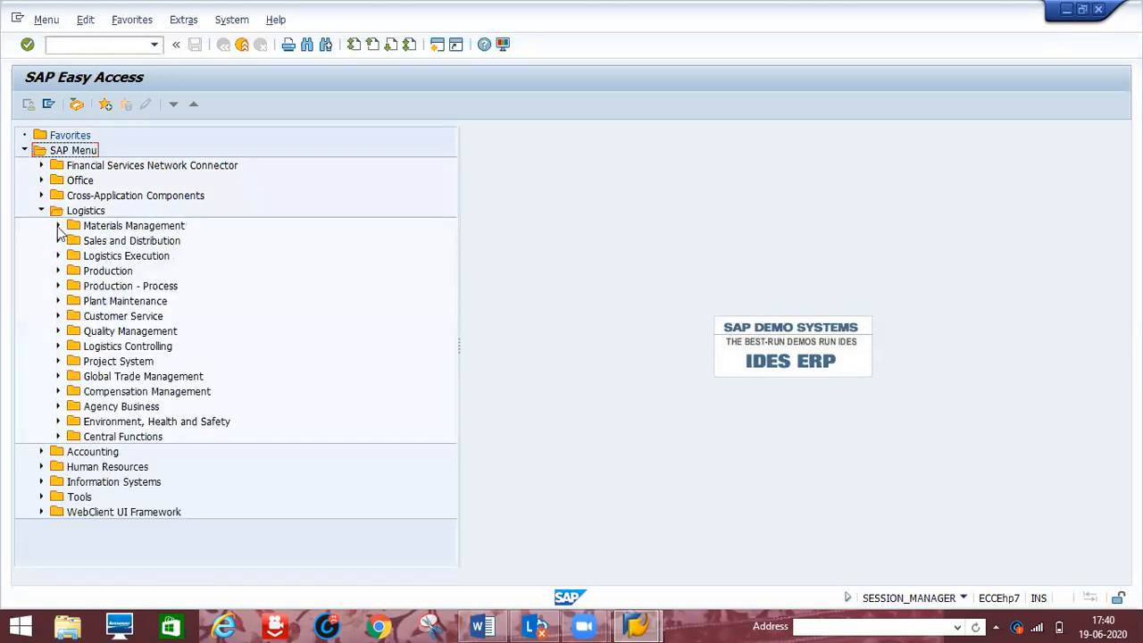
left_click(58, 226)
left_click(75, 241)
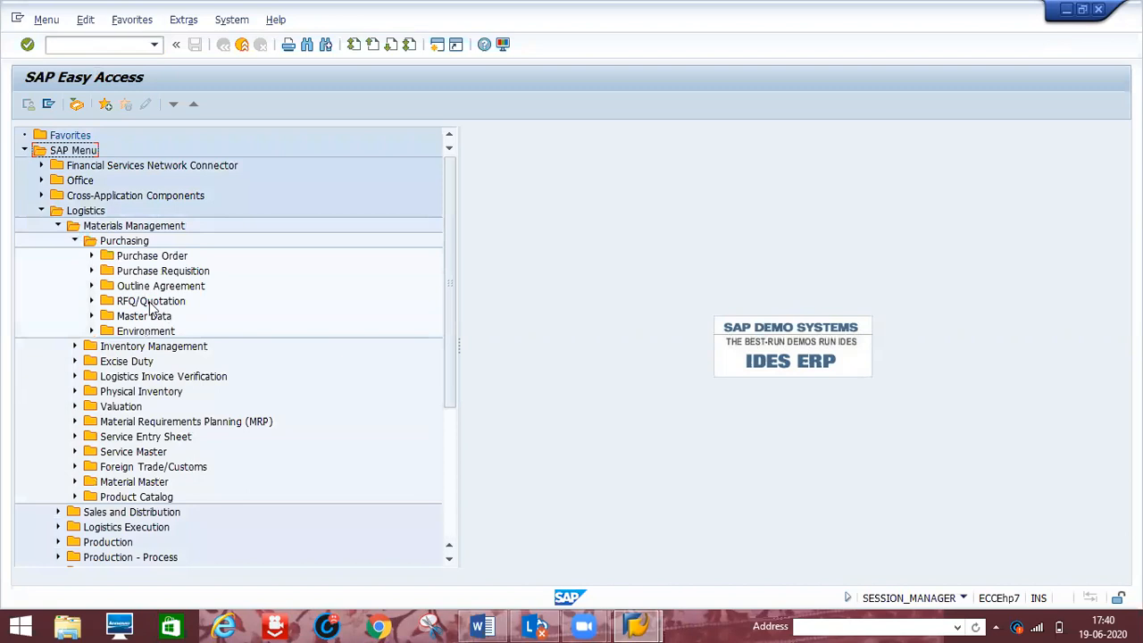
left_click(92, 302)
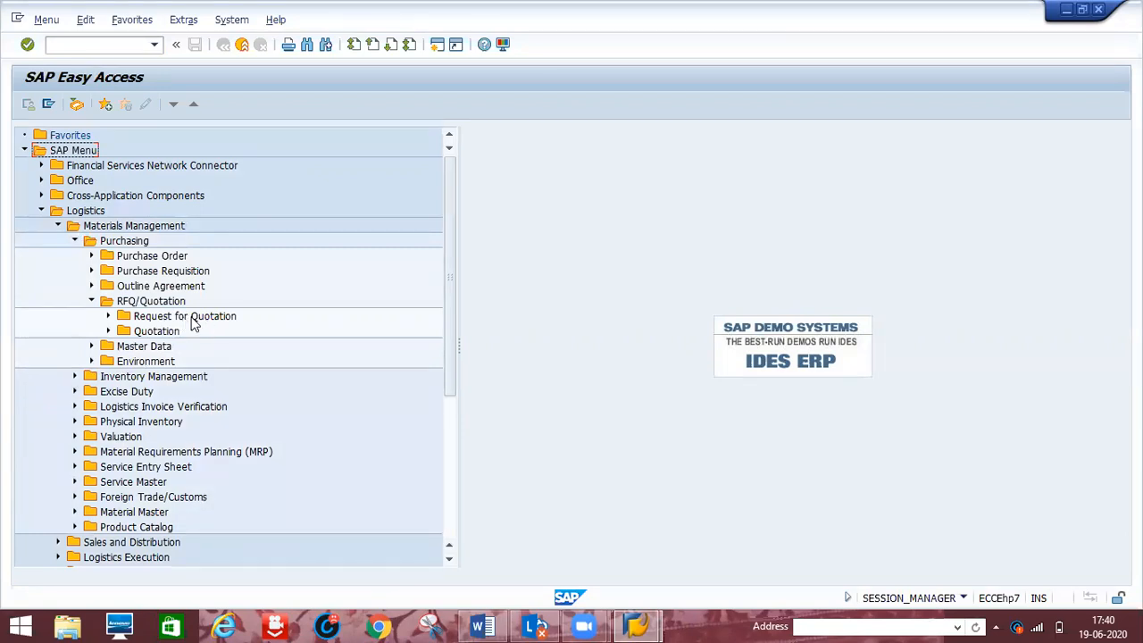
left_click(108, 317)
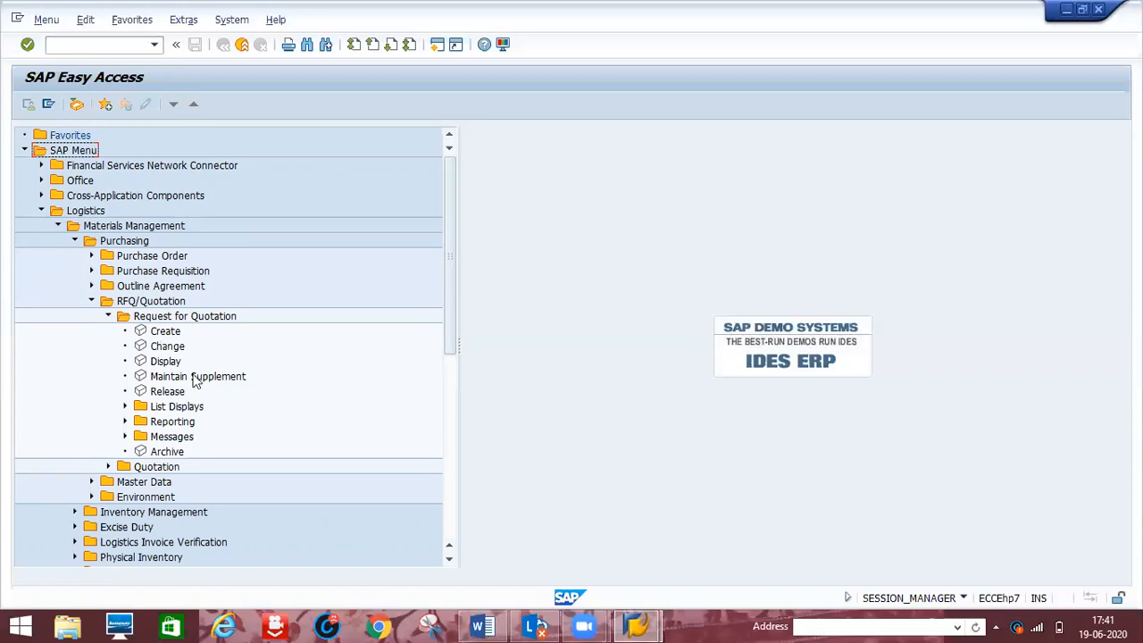
left_click(63, 49)
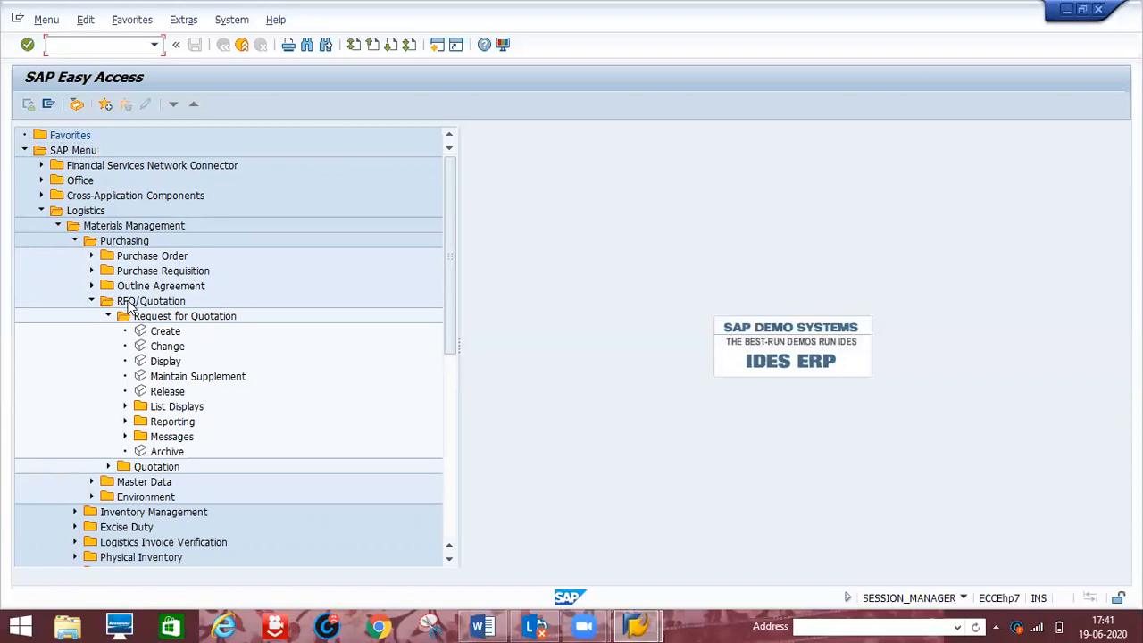
left_click(143, 331)
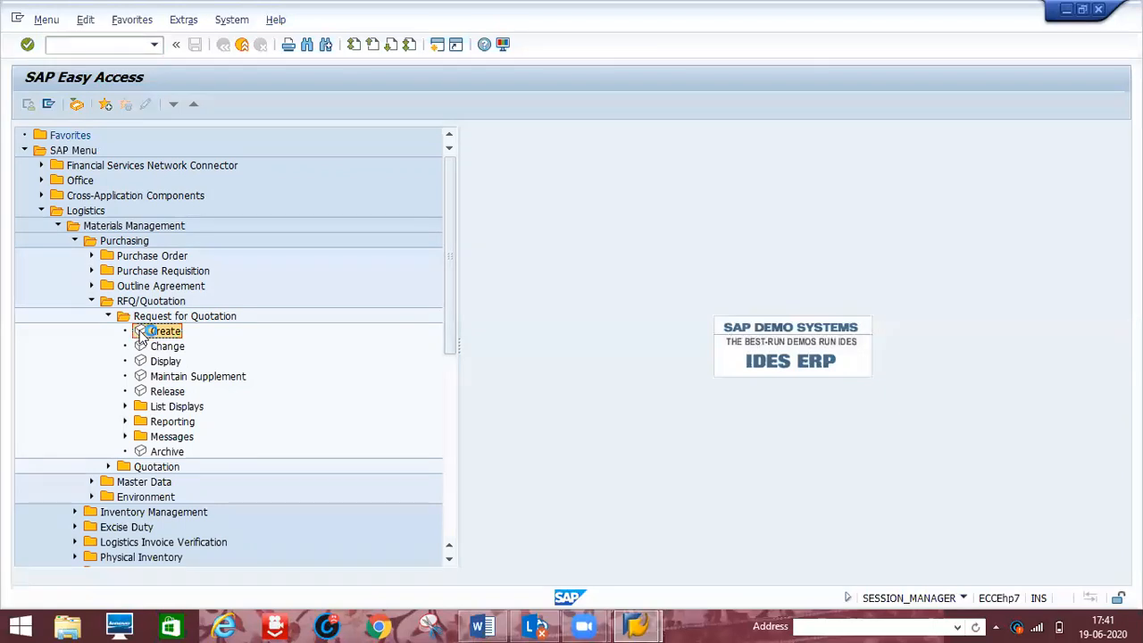
double_click(143, 332)
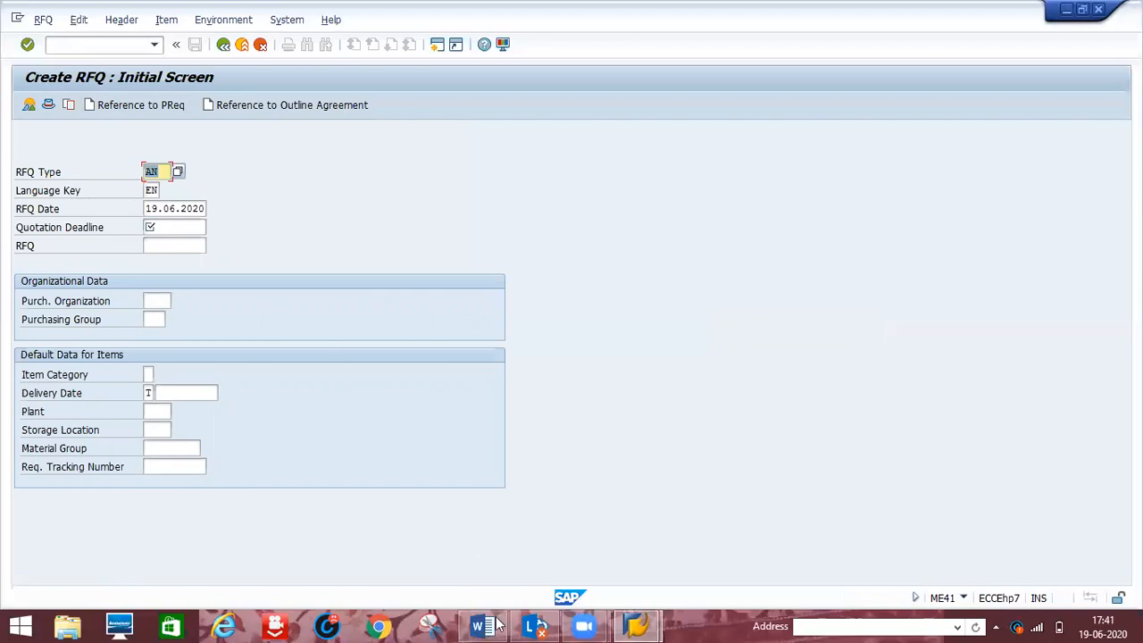
- Switch to the Word notes and add the line RFQ DOCUMENT TYPE: AN below the OMH6 line
mouse_move(494, 624)
left_click(493, 589)
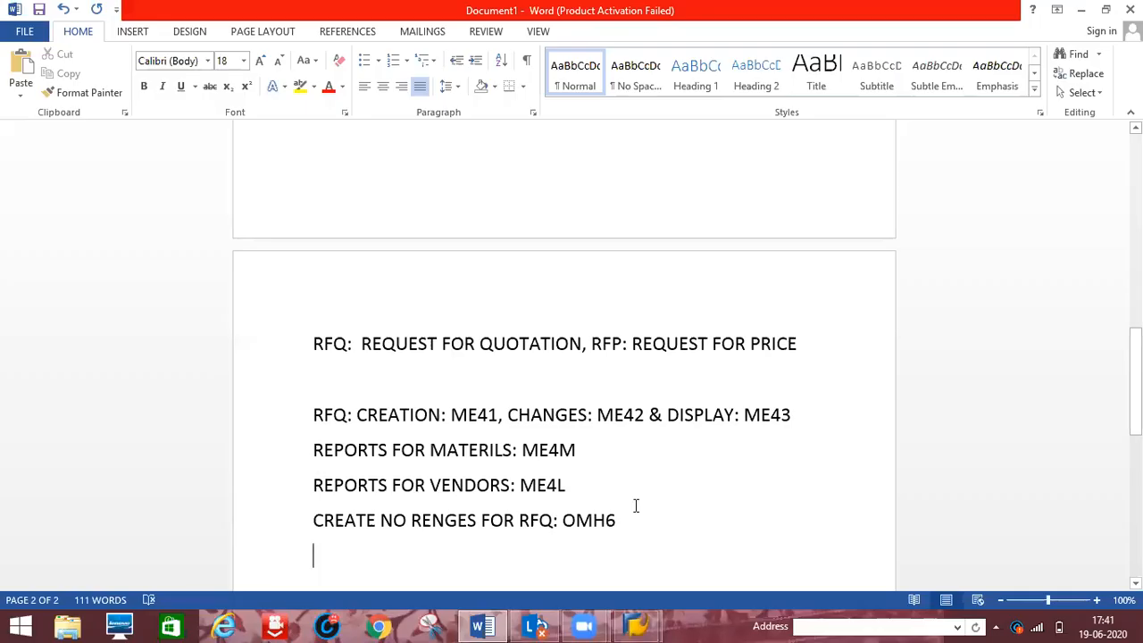
type("R")
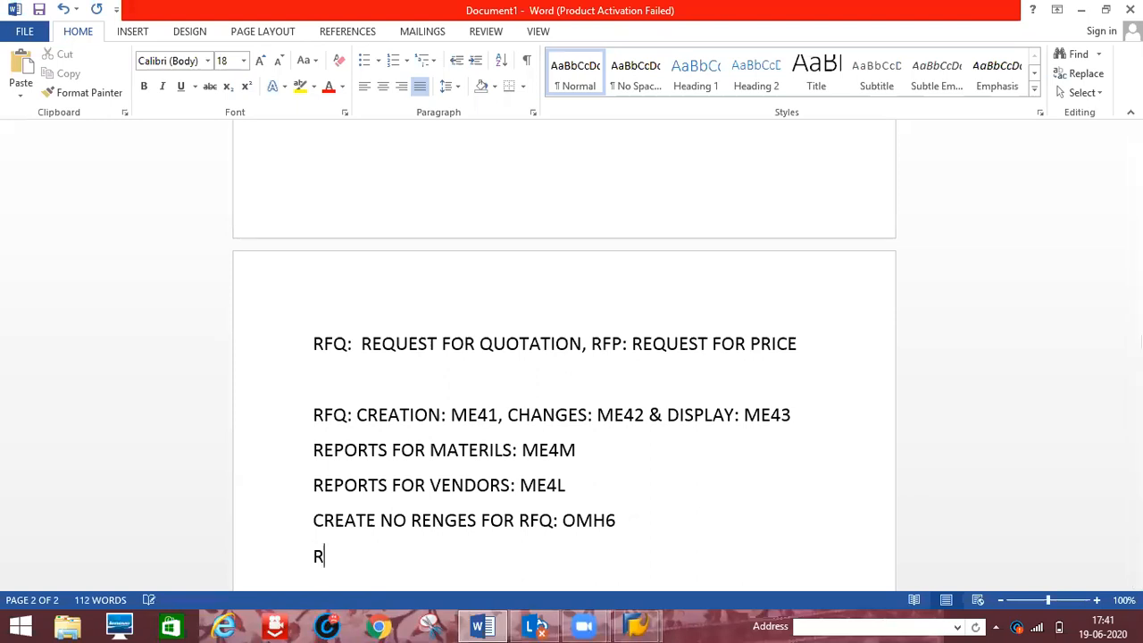
type("Q")
key("BackSpace")
type("FQ DOCUMENT TYPE")
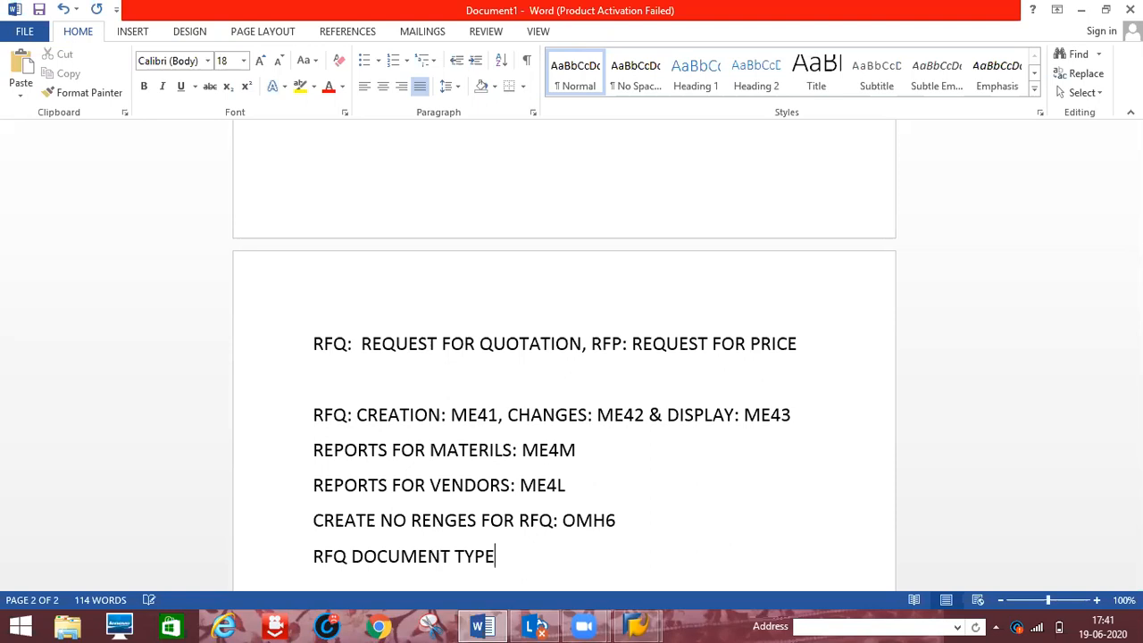
type(": AN")
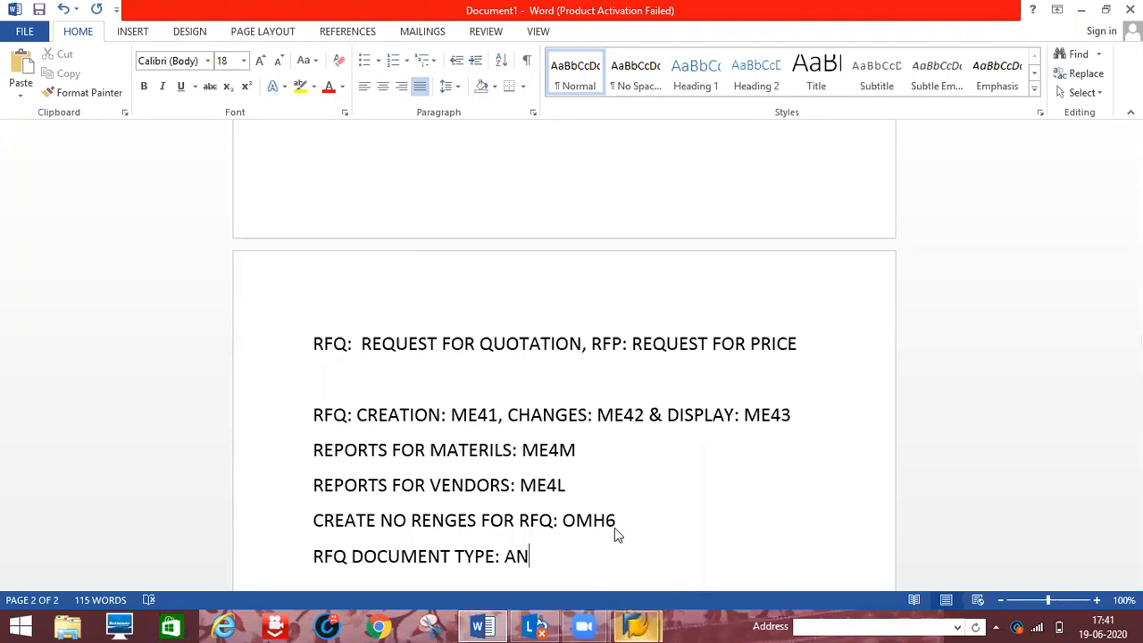
- Return to SAP and set the RFQ's quotation deadline to 23062020, purchasing organization to d123 and purchasing group to 001
key("alt+Tab")
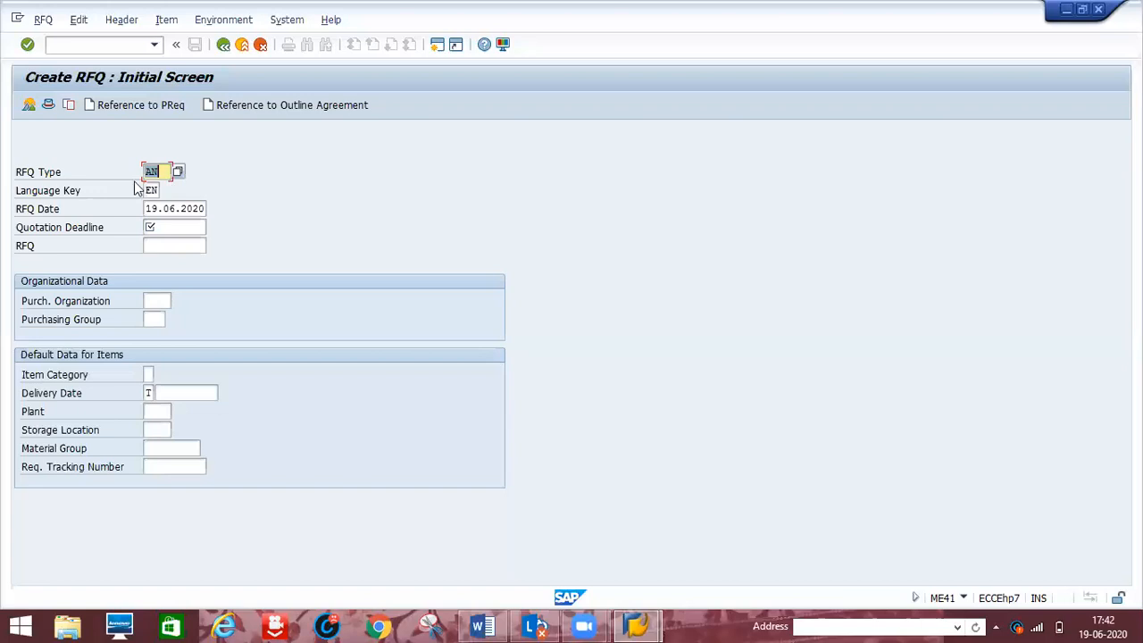
left_click(169, 230)
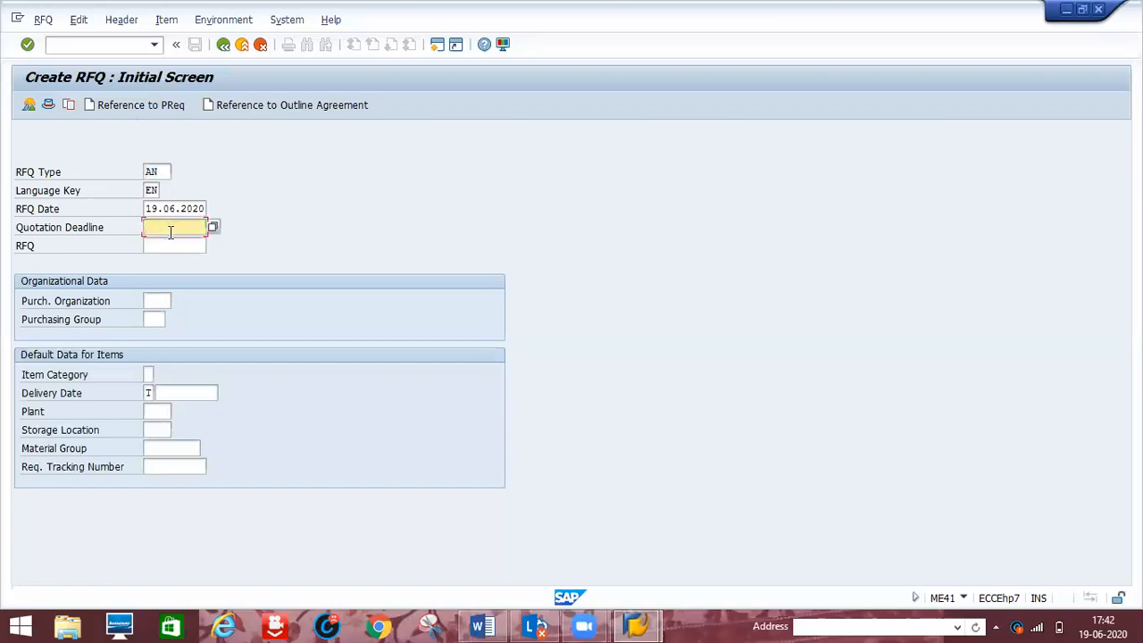
type("2306202020")
left_click(182, 227)
key("BackSpace")
key("BackSpace")
left_click(157, 303)
type("d123")
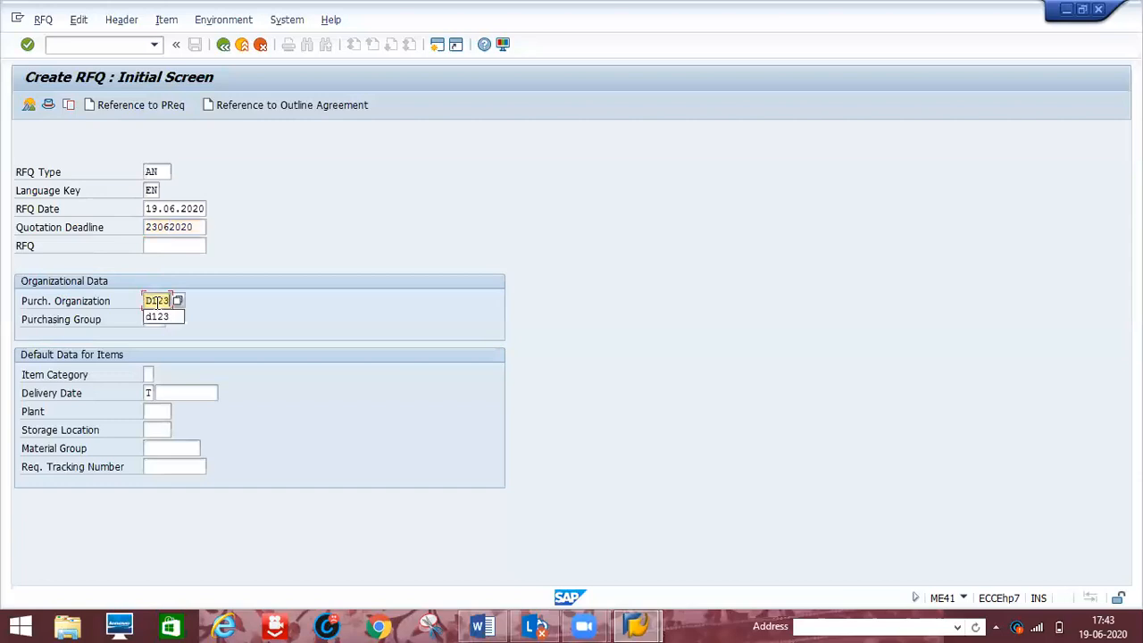
key("Tab")
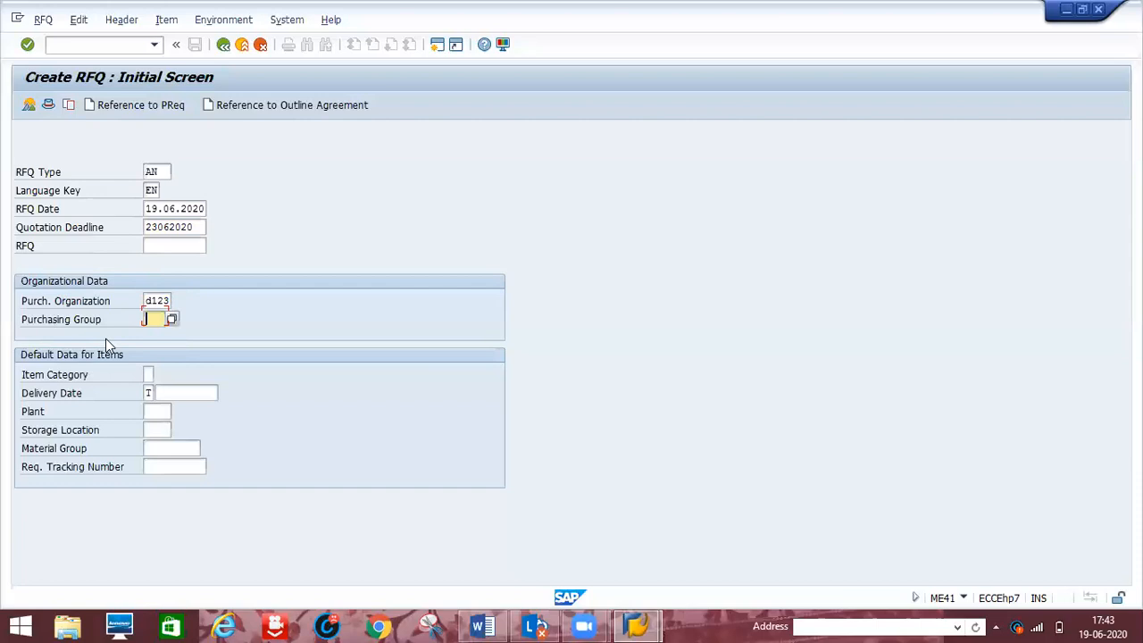
type("001")
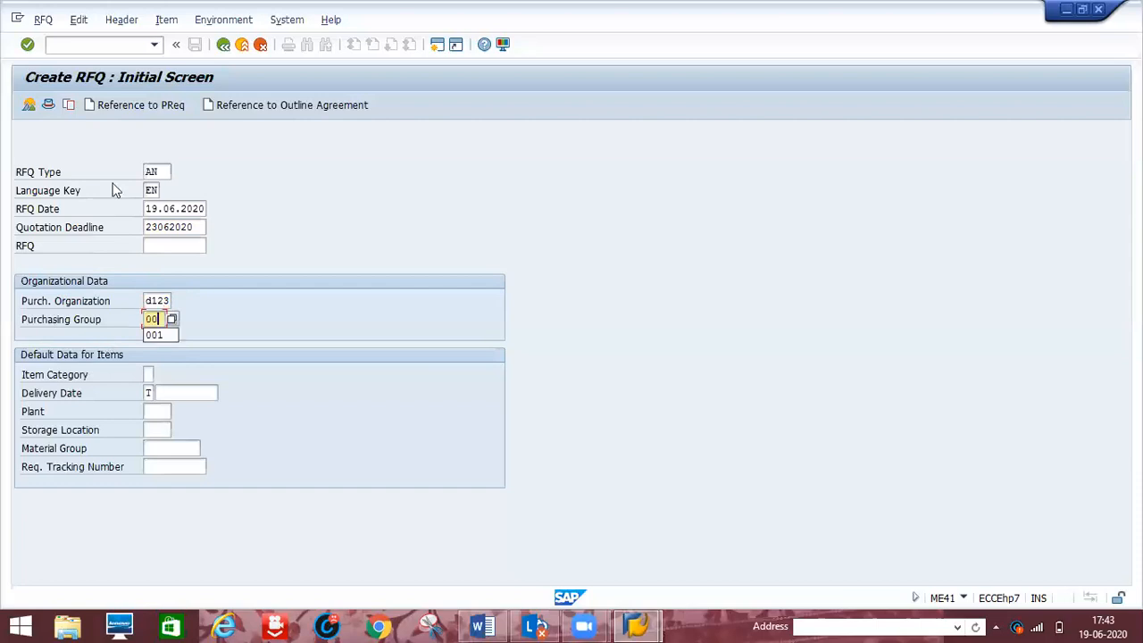
- Reference purchase requisition 10017858 for the RFQ and set the collective number to RR12 in the header data
left_click(137, 106)
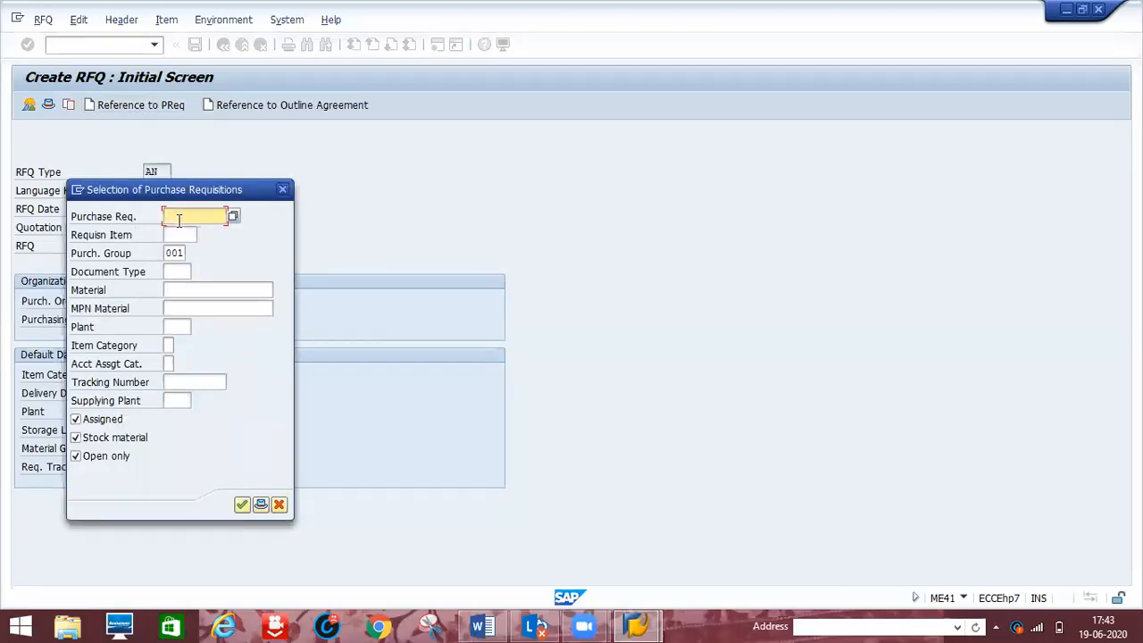
type("100")
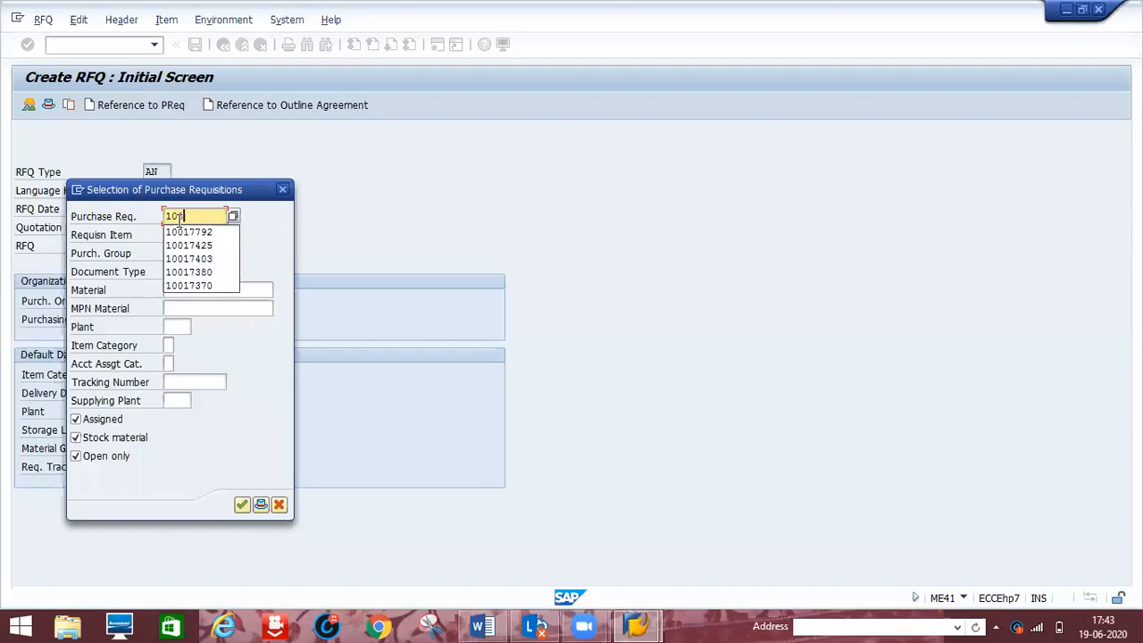
type("17858")
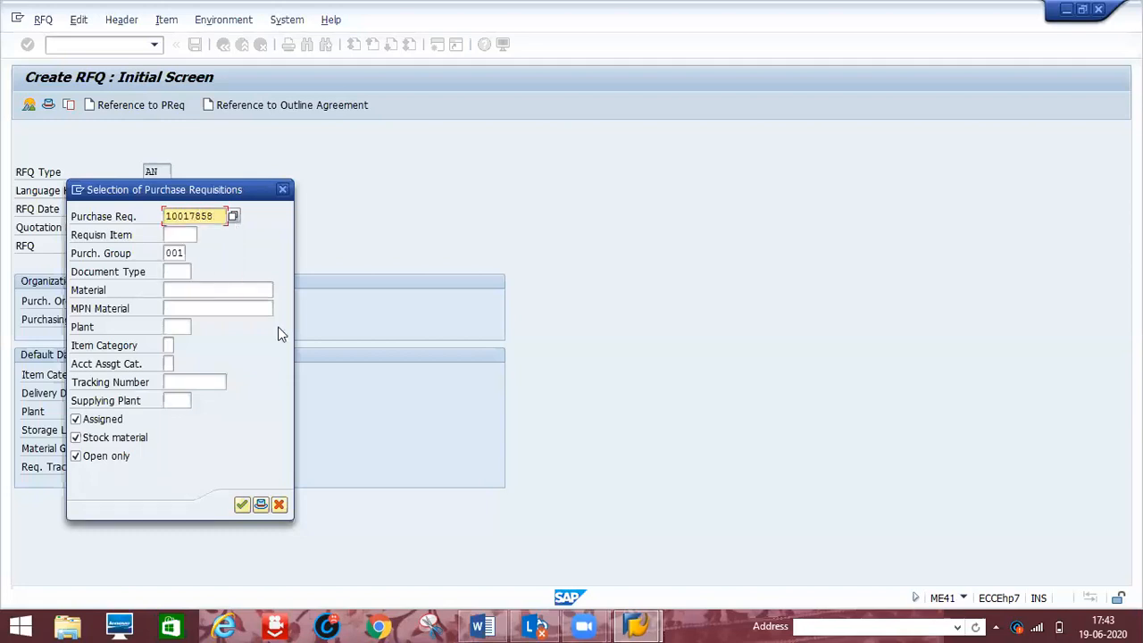
key("Return")
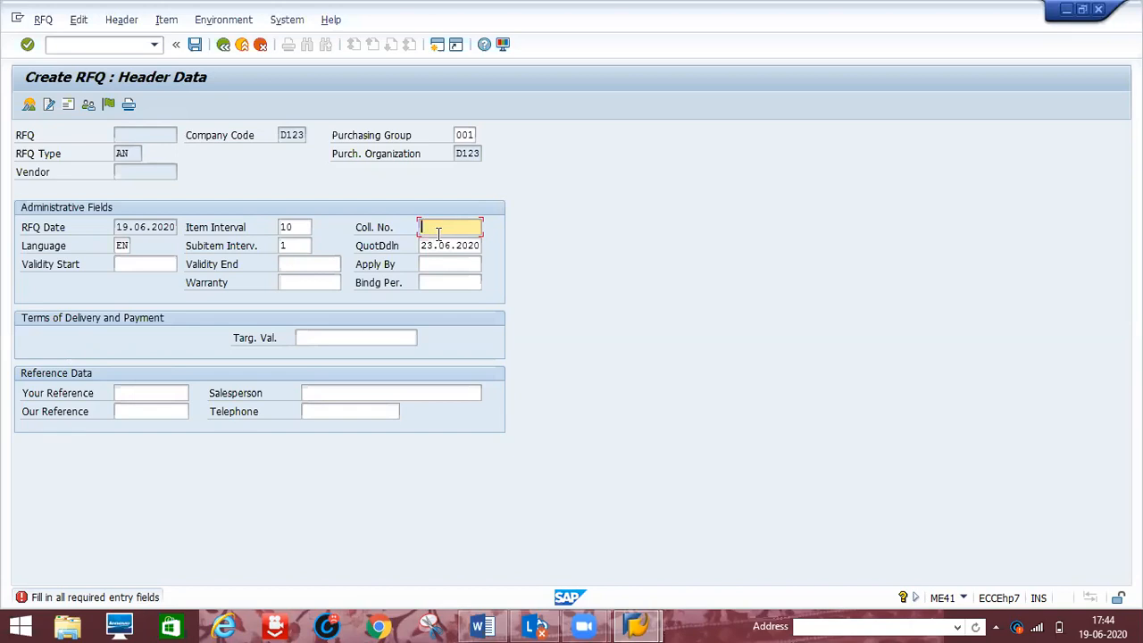
type("RR12")
key("Return")
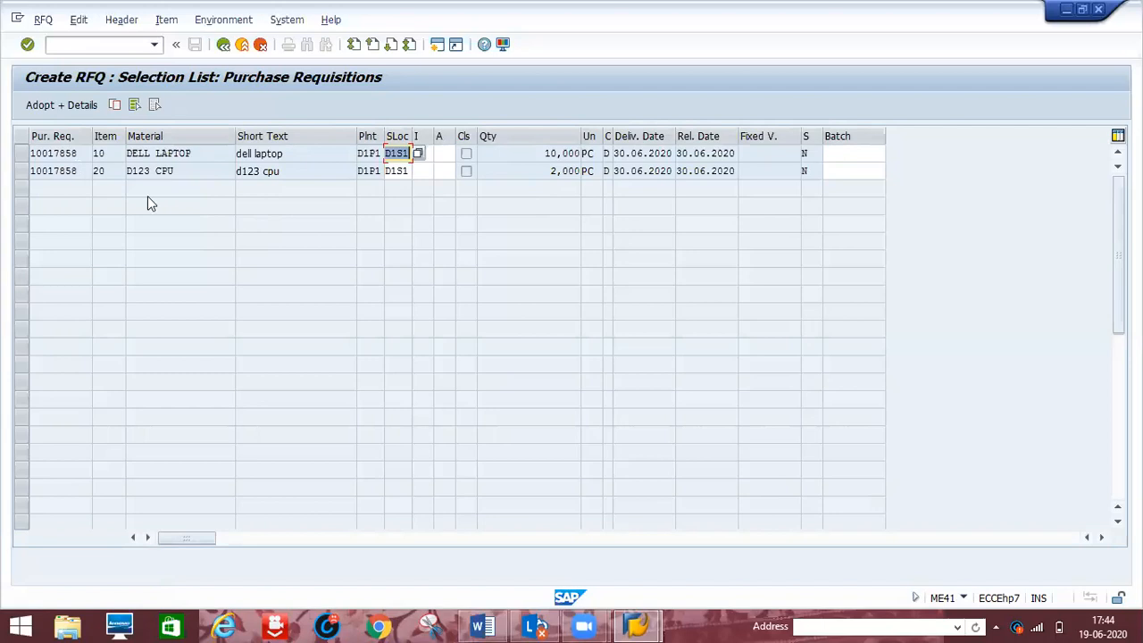
- Check the purchase requisition number and standard document type recorded in the Word notes
left_click(481, 624)
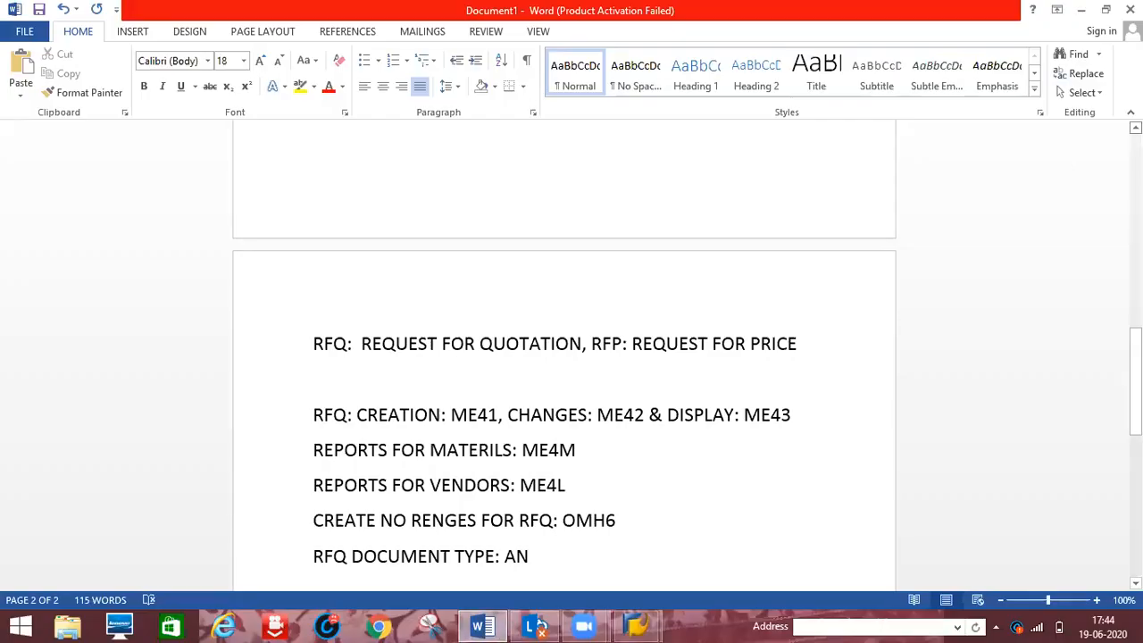
scroll(563, 357, "up", 1)
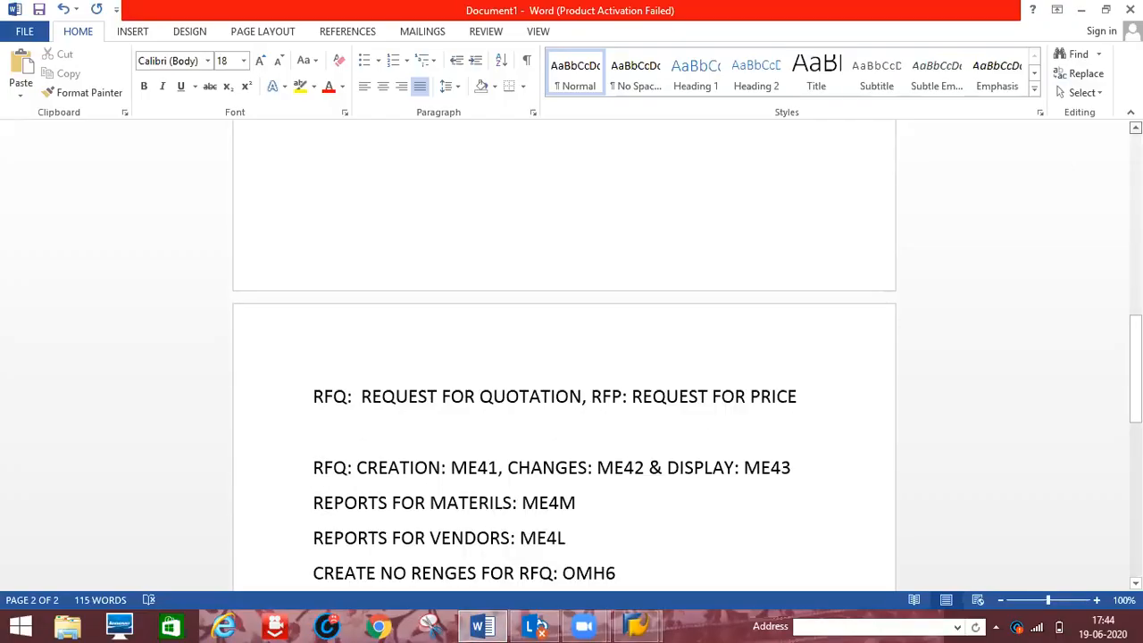
scroll(564, 357, "up", 4)
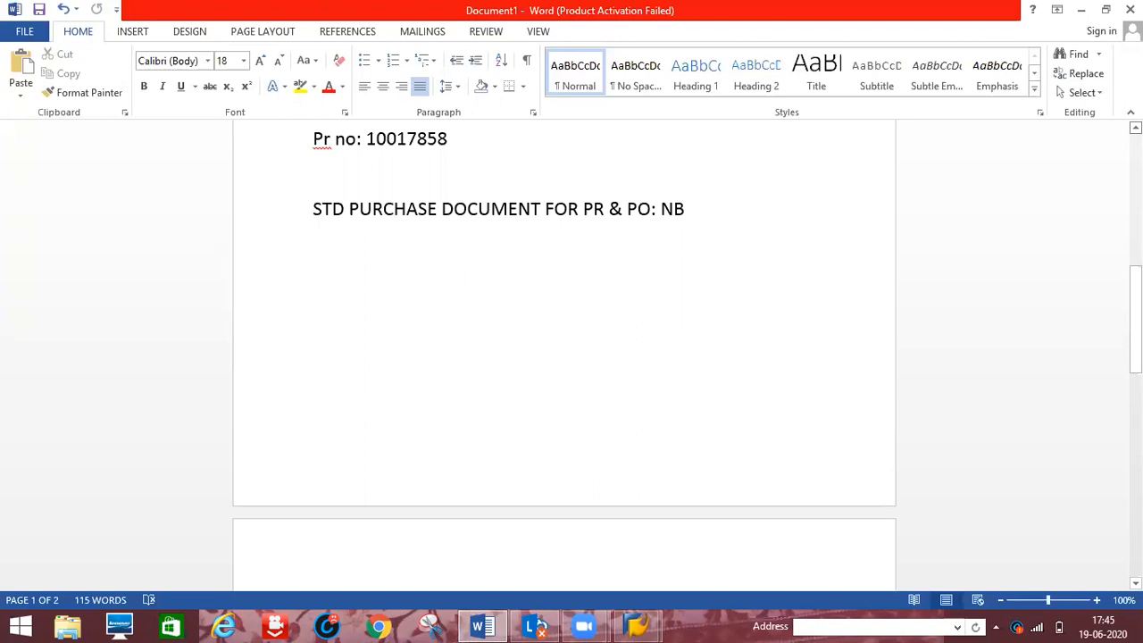
- Return to the SAP requisition selection list and adopt items 10 (DELL LAPTOP) and 20 (D123 CPU) with details into the RFQ
mouse_move(635, 625)
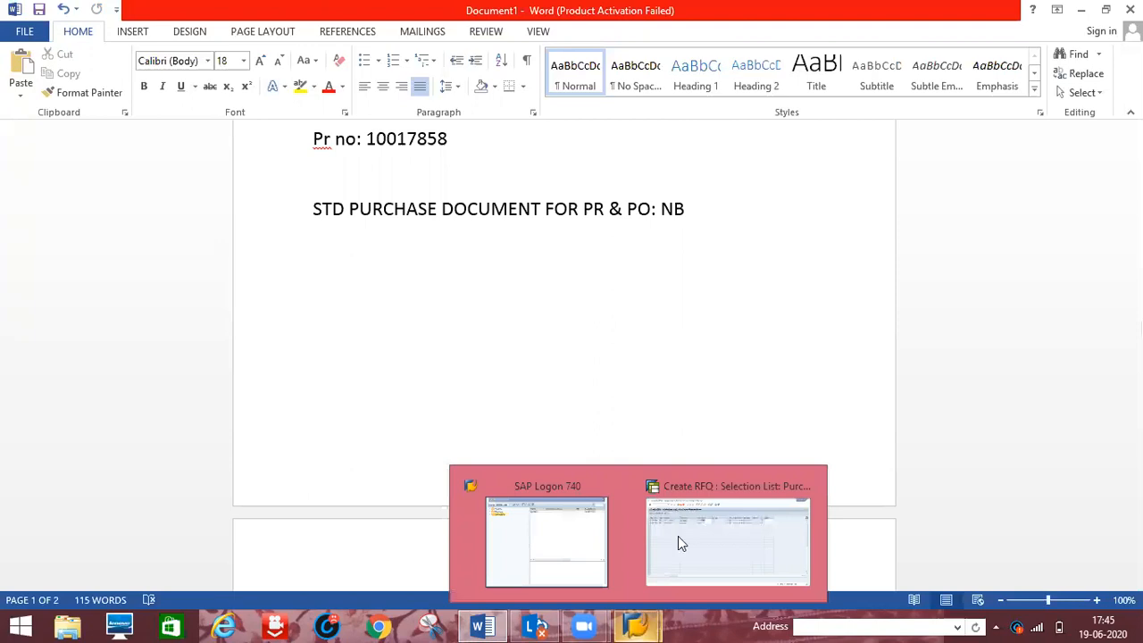
left_click(701, 537)
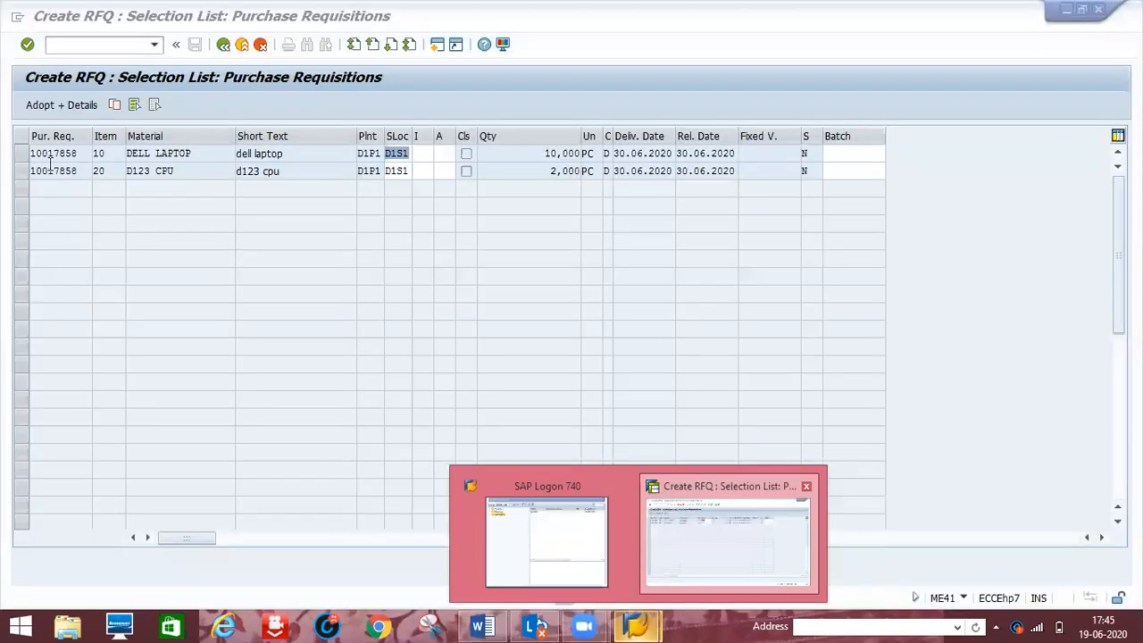
left_click_drag(18, 157, 20, 169)
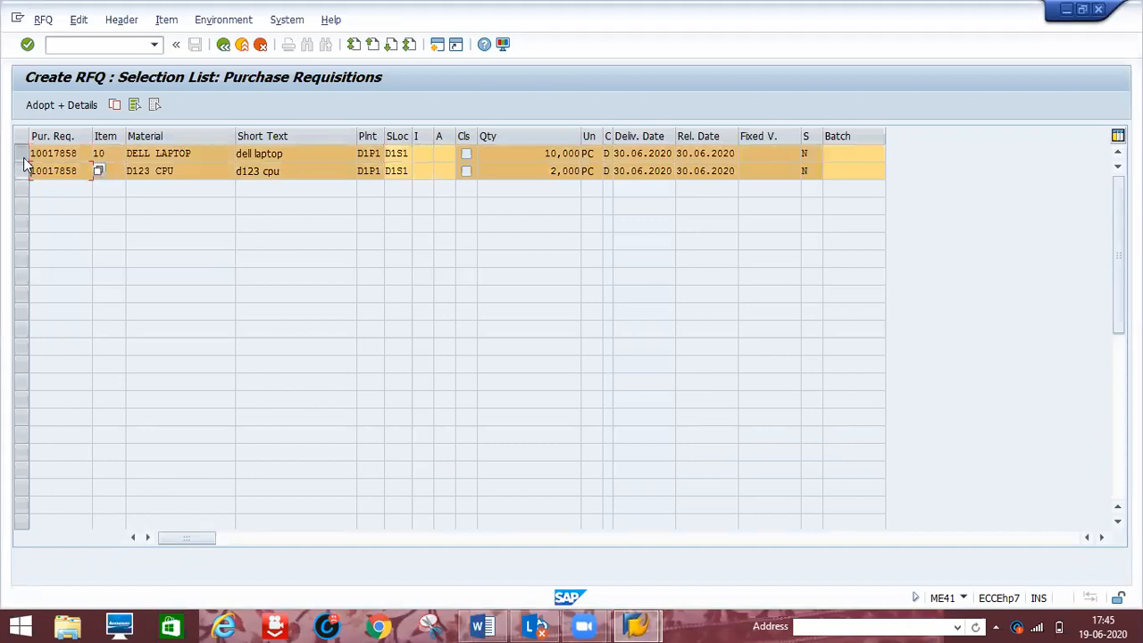
left_click(63, 104)
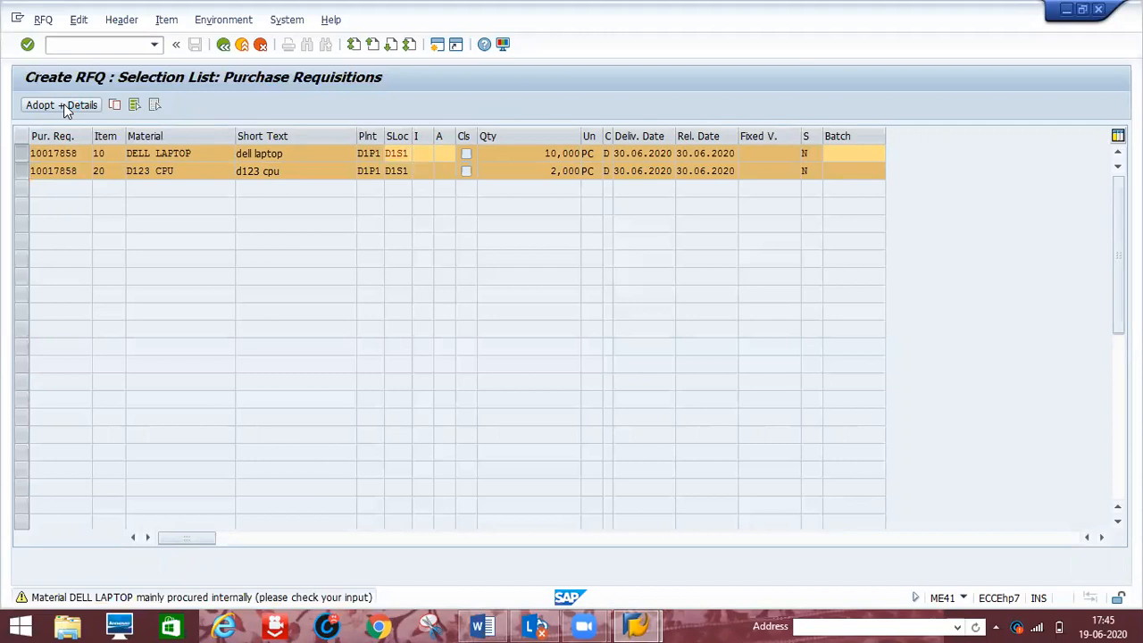
left_click(63, 104)
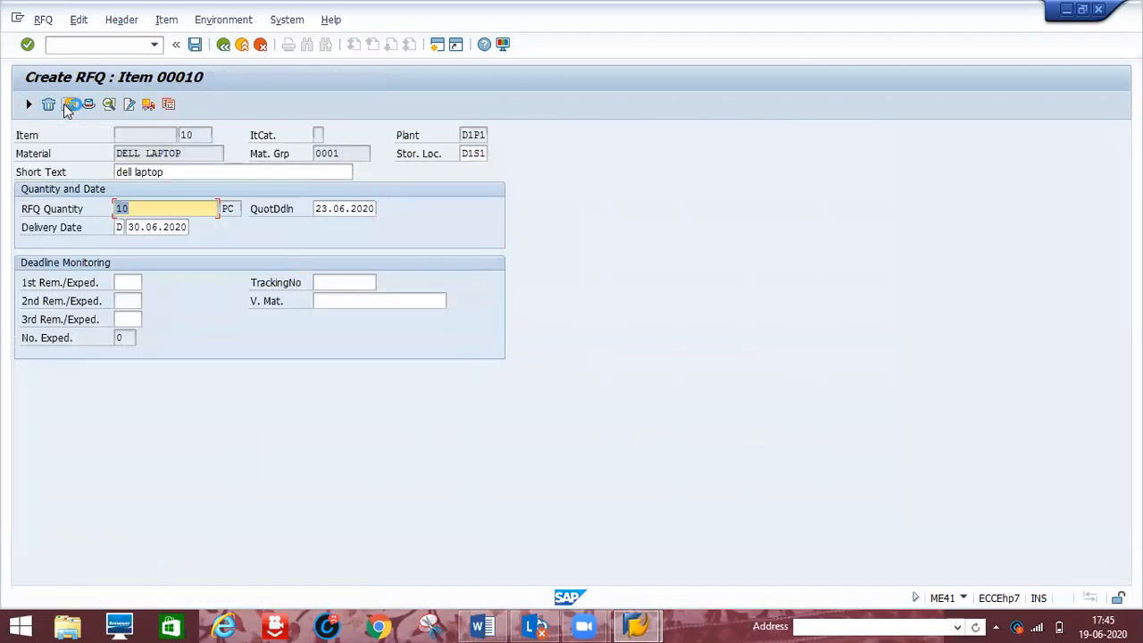
left_click(66, 106)
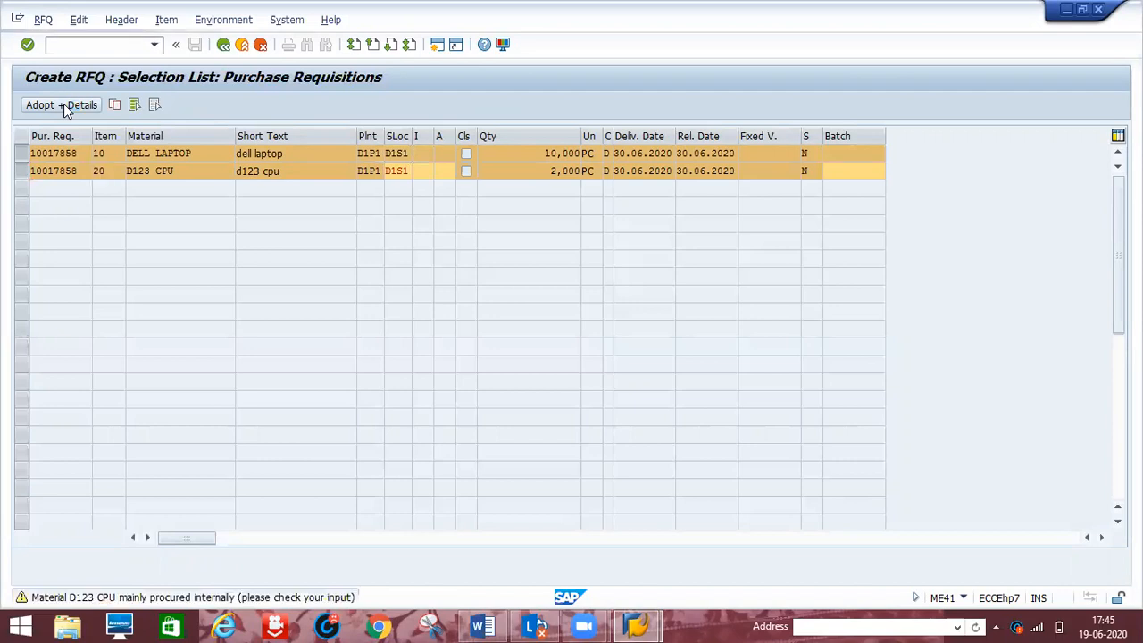
left_click(68, 105)
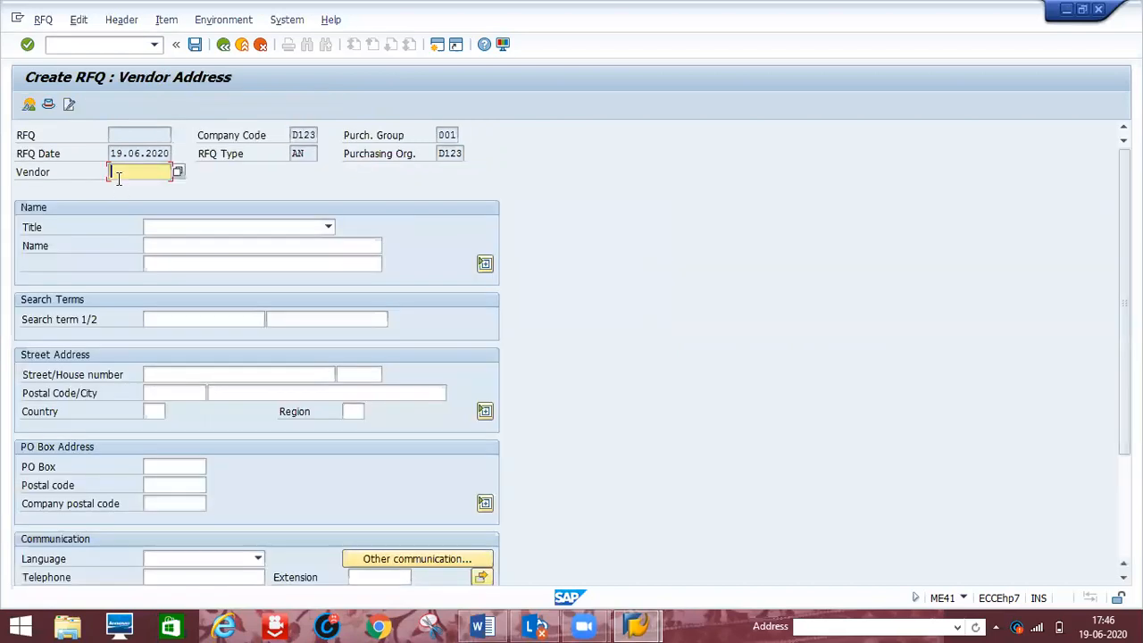
- Assign vendor BLRVENDOR4 to the RFQ with the initial screen language EN and save it without a message record
left_click(119, 174)
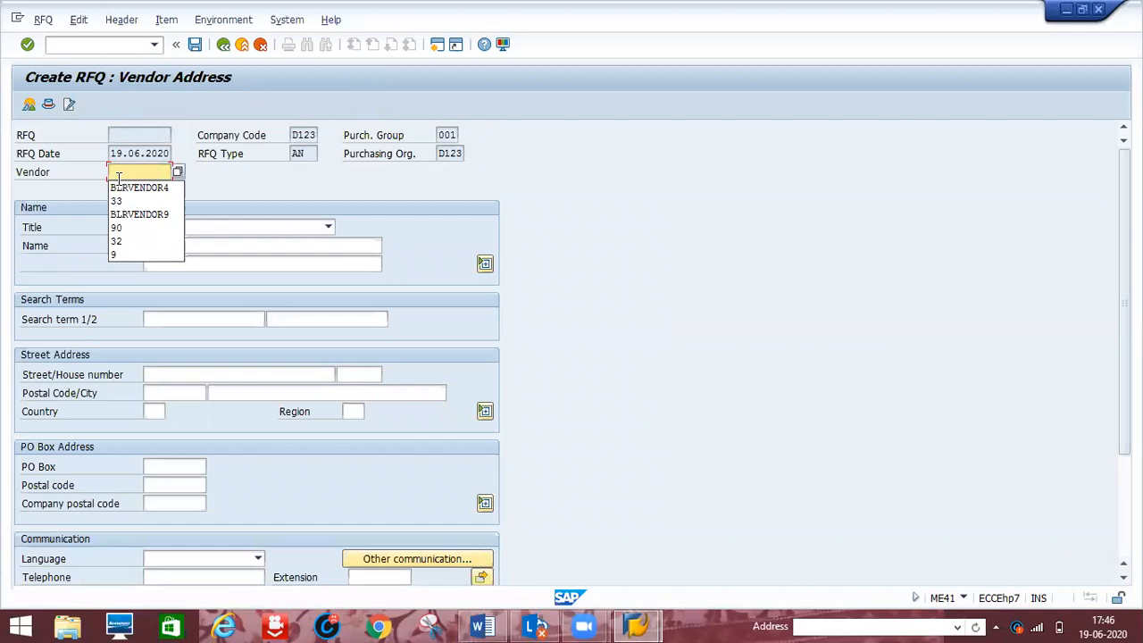
key("Down")
key("Return")
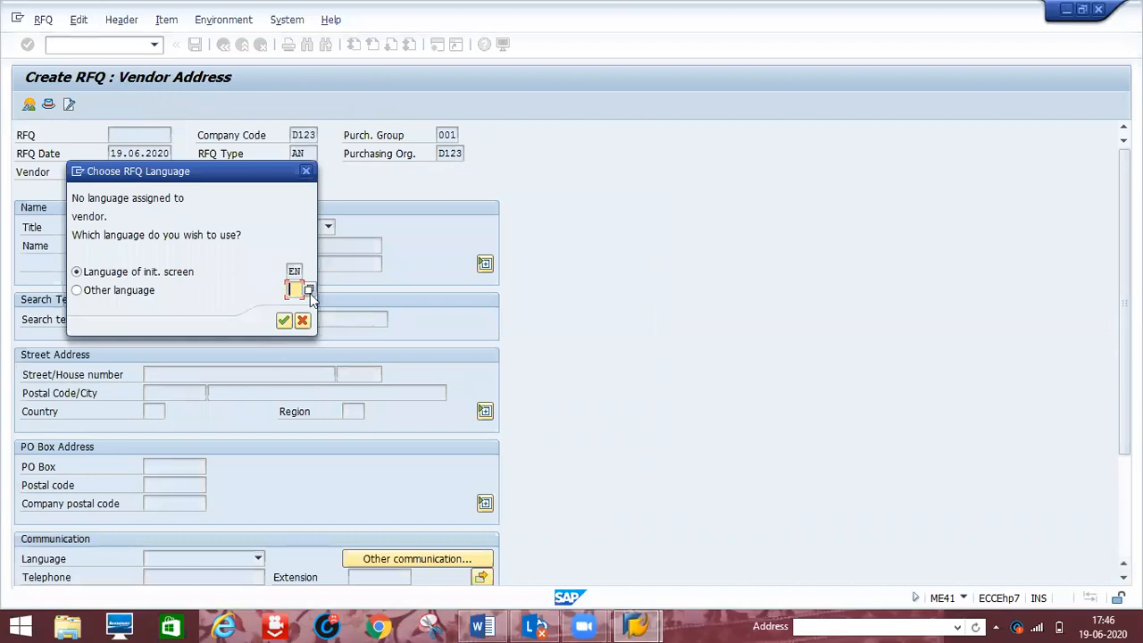
left_click(283, 320)
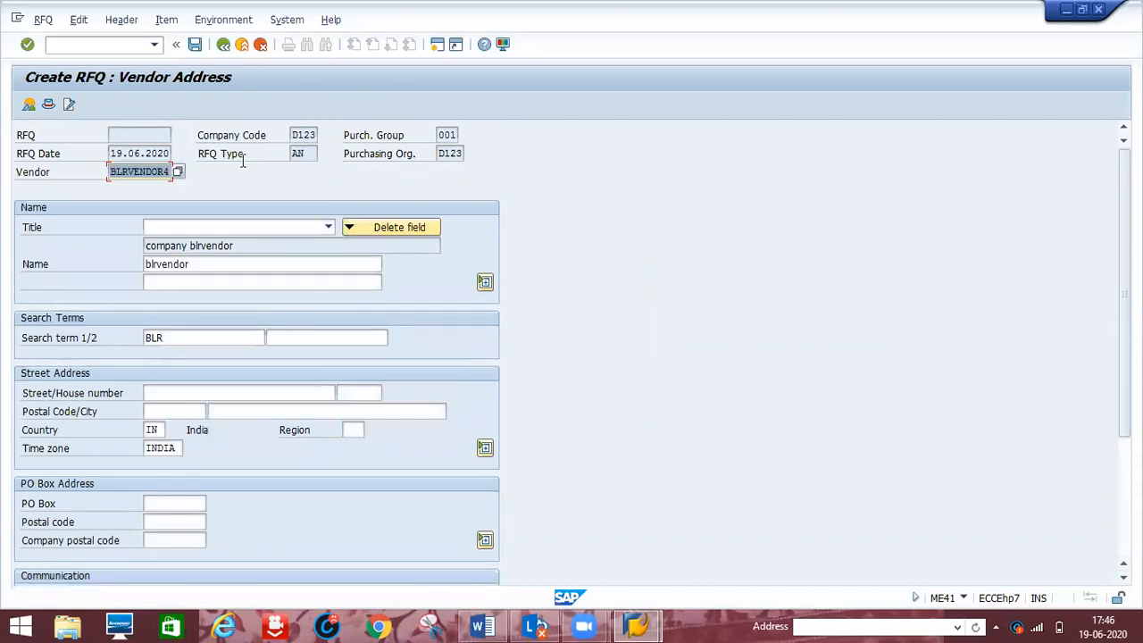
left_click(196, 47)
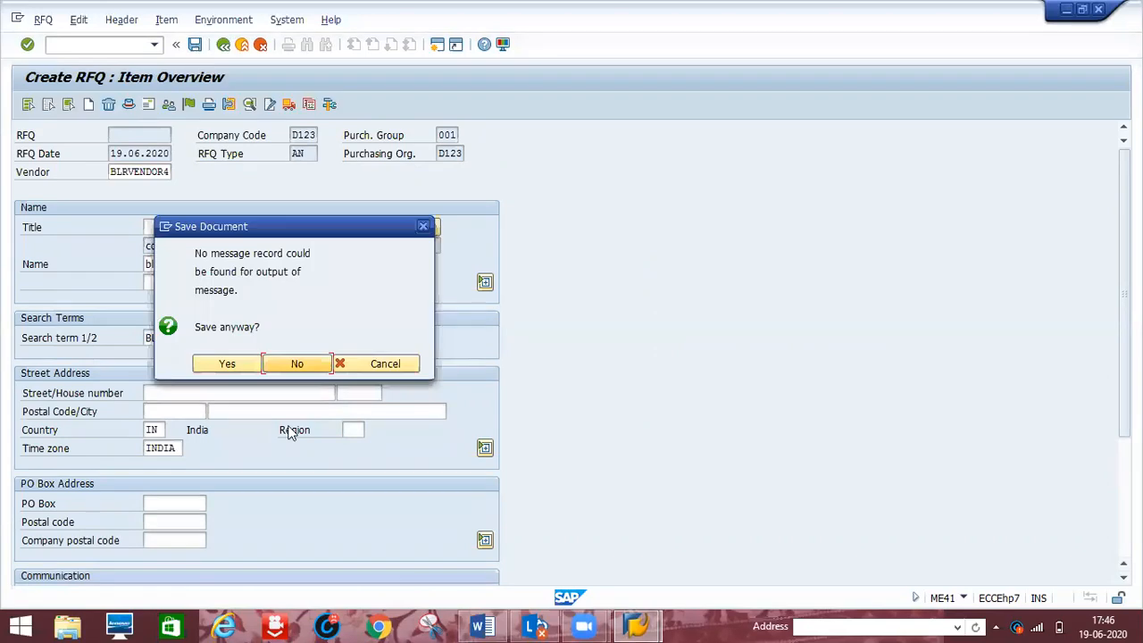
left_click(228, 368)
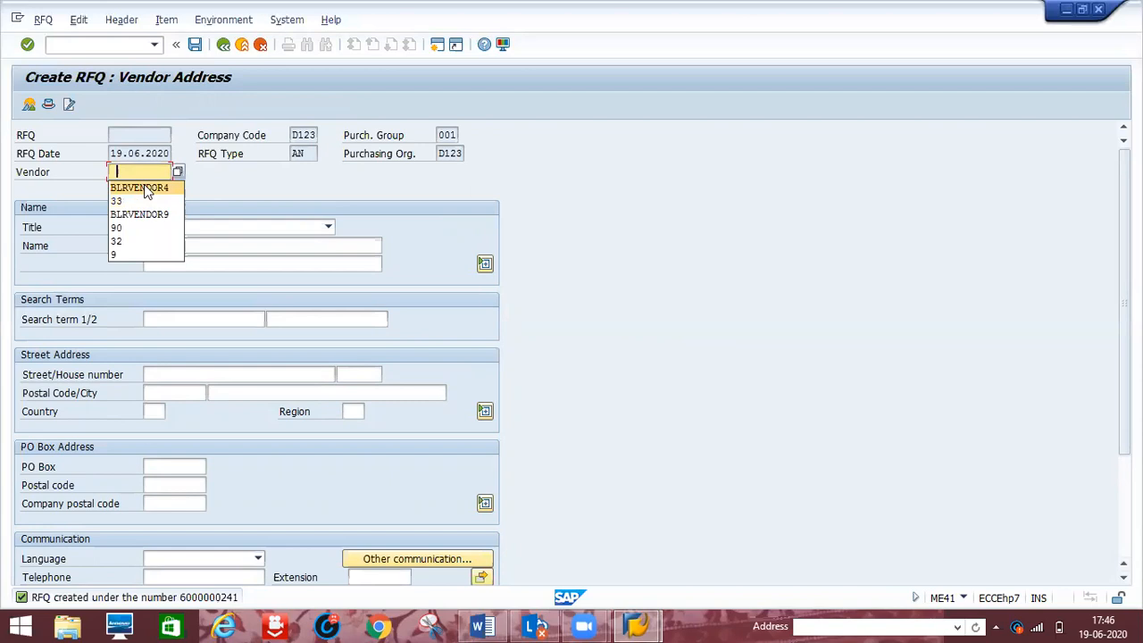
- Enter vendor BLRVENDOR5 for the second RFQ, accept the default language and save it anyway
type("BLRVENDOR5")
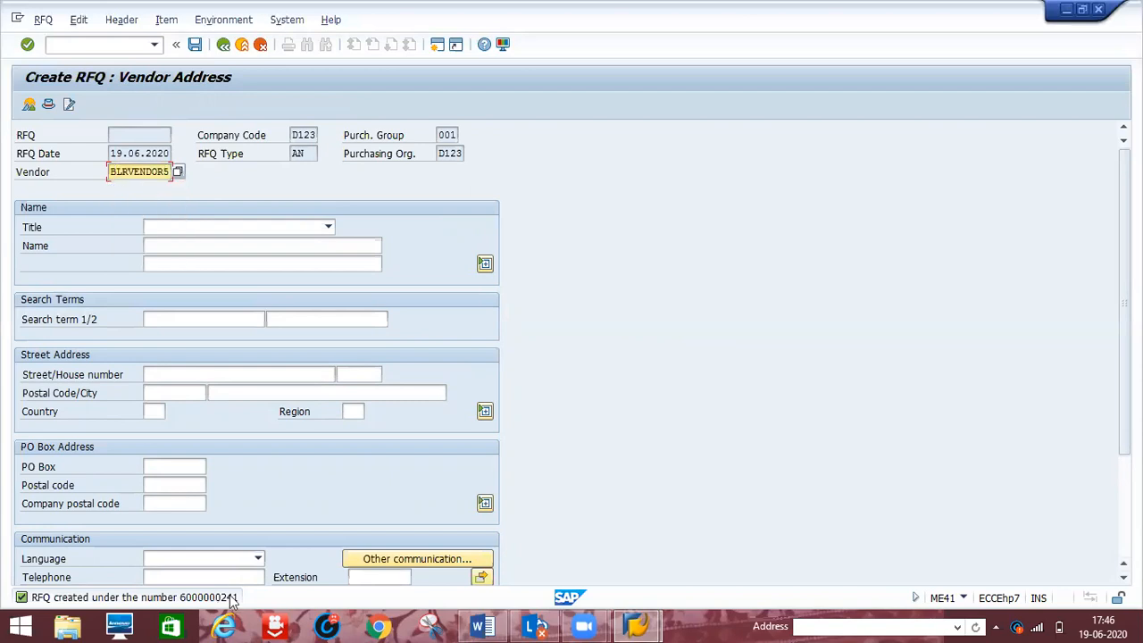
key("Return")
key("Return")
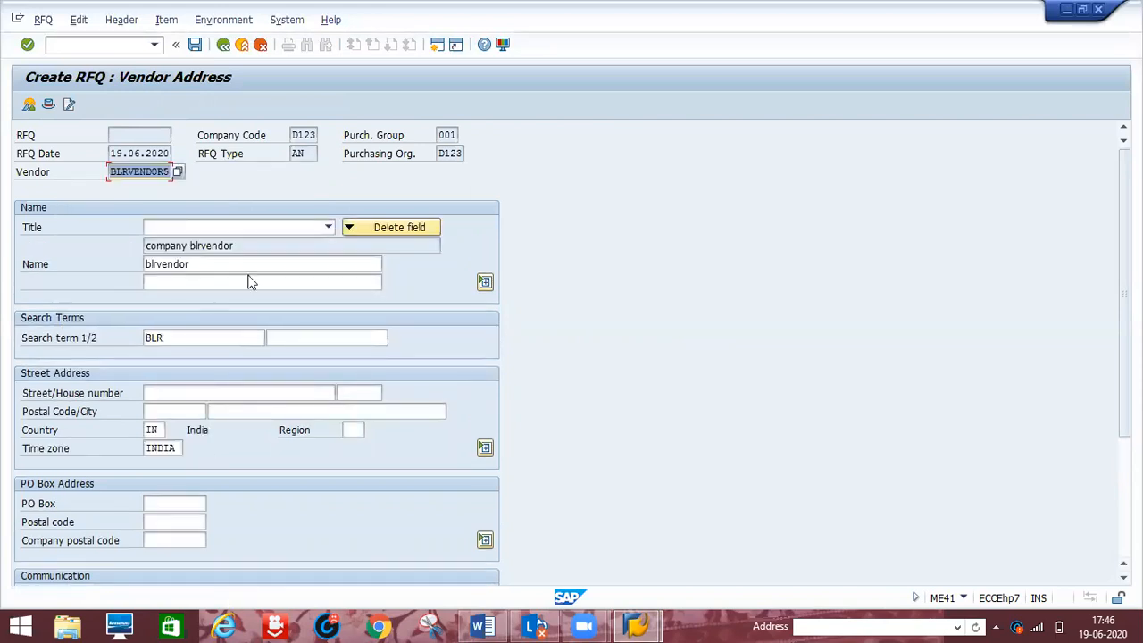
left_click(195, 45)
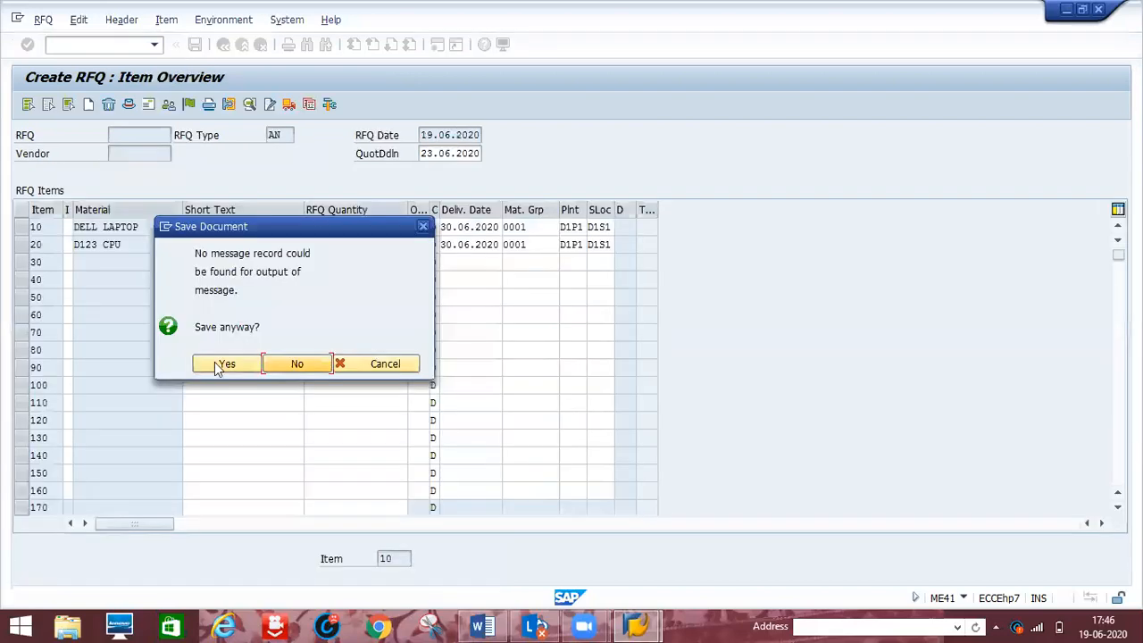
left_click(219, 366)
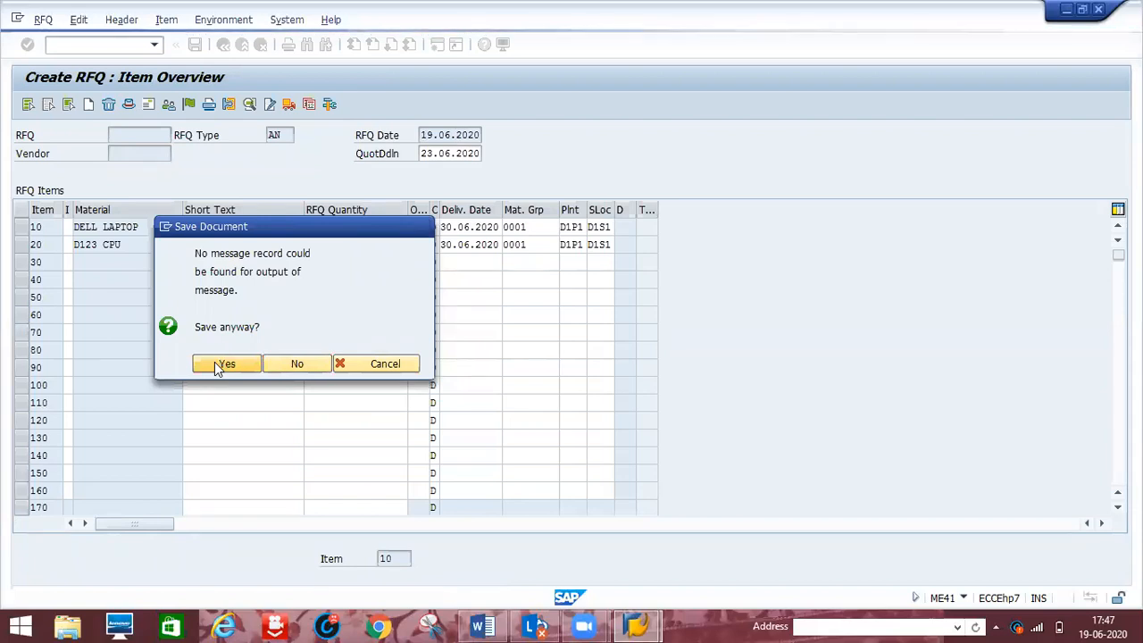
left_click(225, 363)
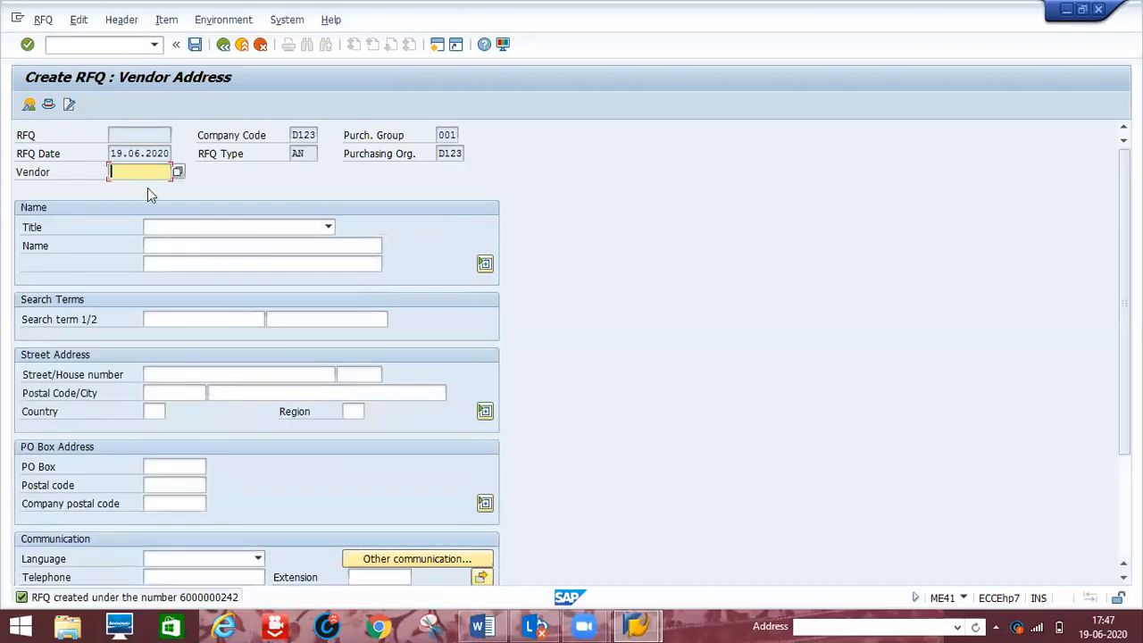
- Create the third RFQ for vendor BLRVENDOR6 in the default language EN and save it anyway
left_click(143, 188)
key("Return")
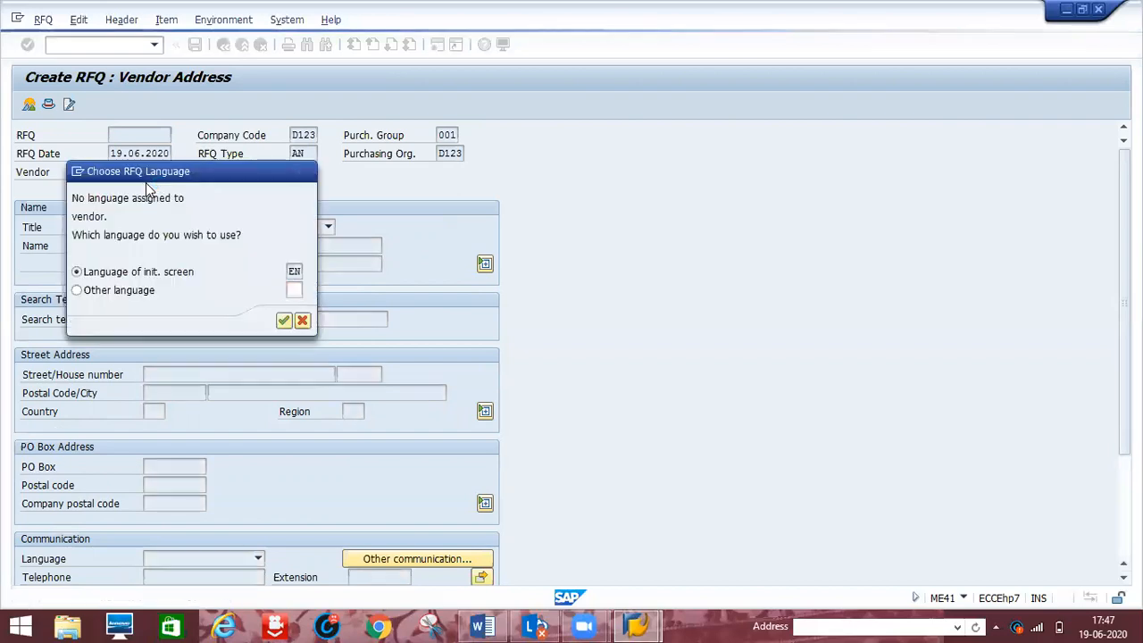
key("Return")
left_click(195, 46)
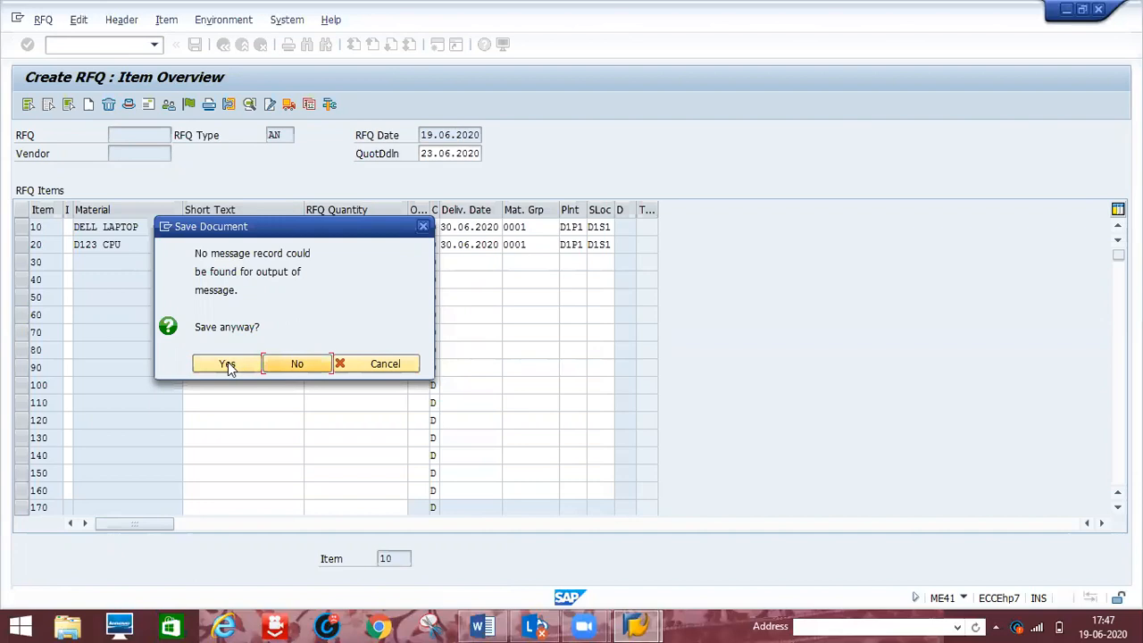
left_click(228, 363)
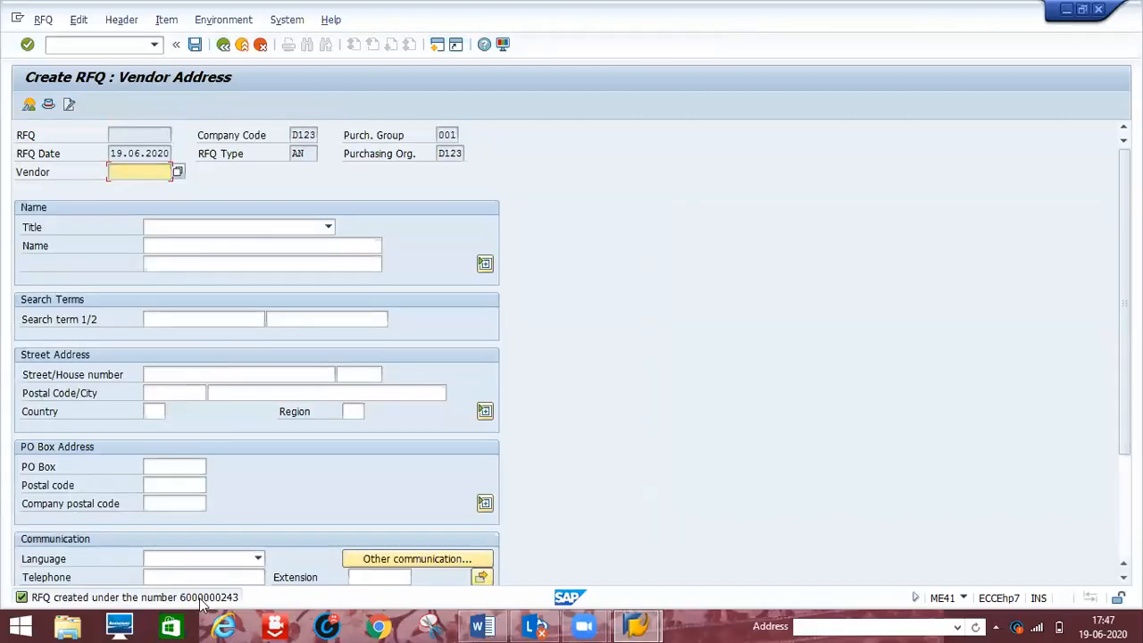
- Highlight the RFQ number in the creation message's details and look up the RFQ report transactions in the Word notes
left_click(200, 598)
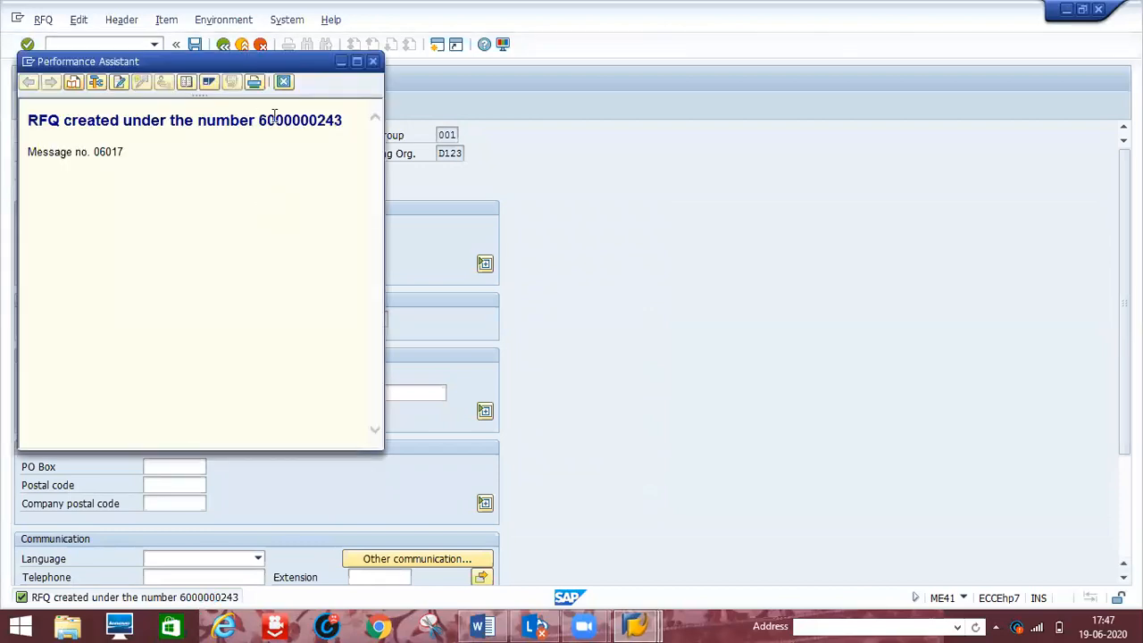
double_click(350, 119)
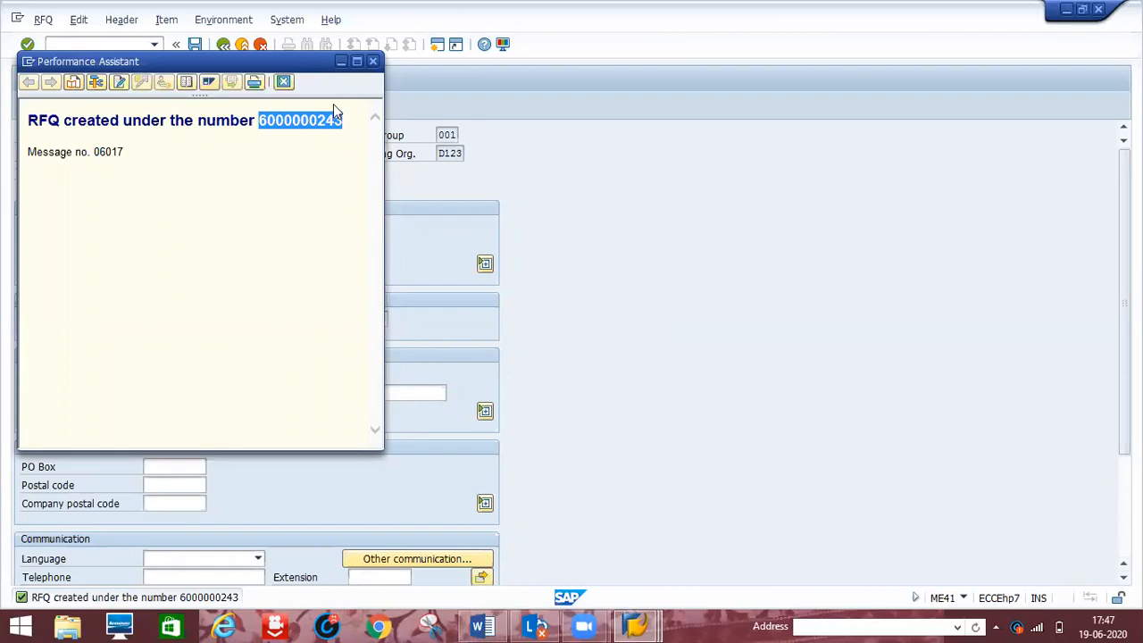
left_click(483, 625)
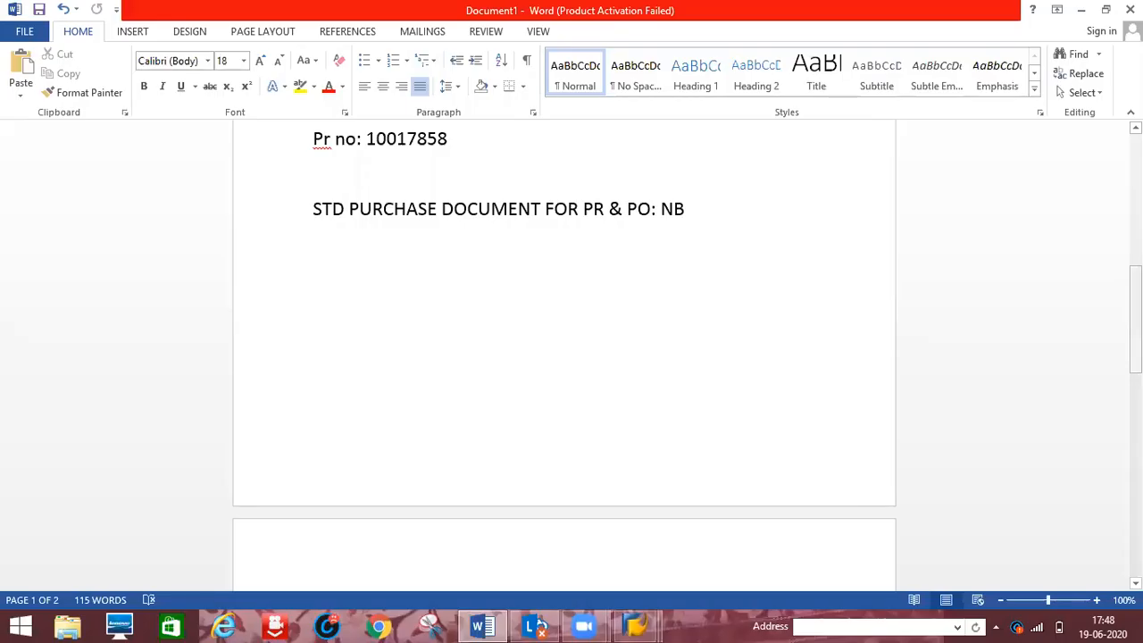
left_click_drag(1134, 339, 1135, 424)
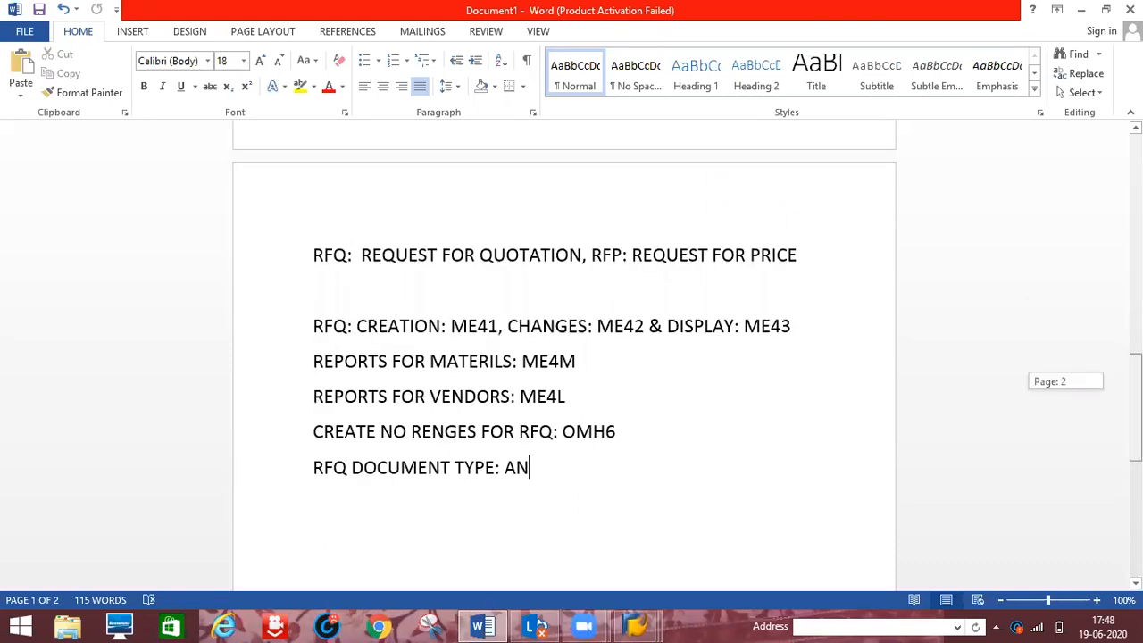
scroll(523, 544, "down", 1)
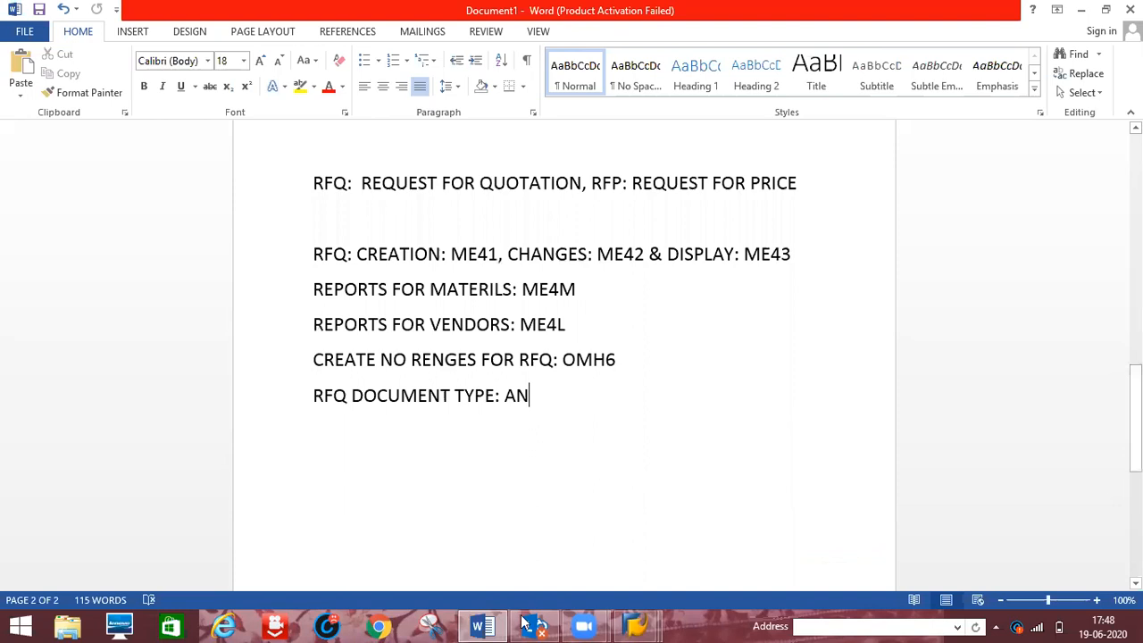
- Return to SAP and start transaction ME4M to report purchasing documents by material
left_click(637, 625)
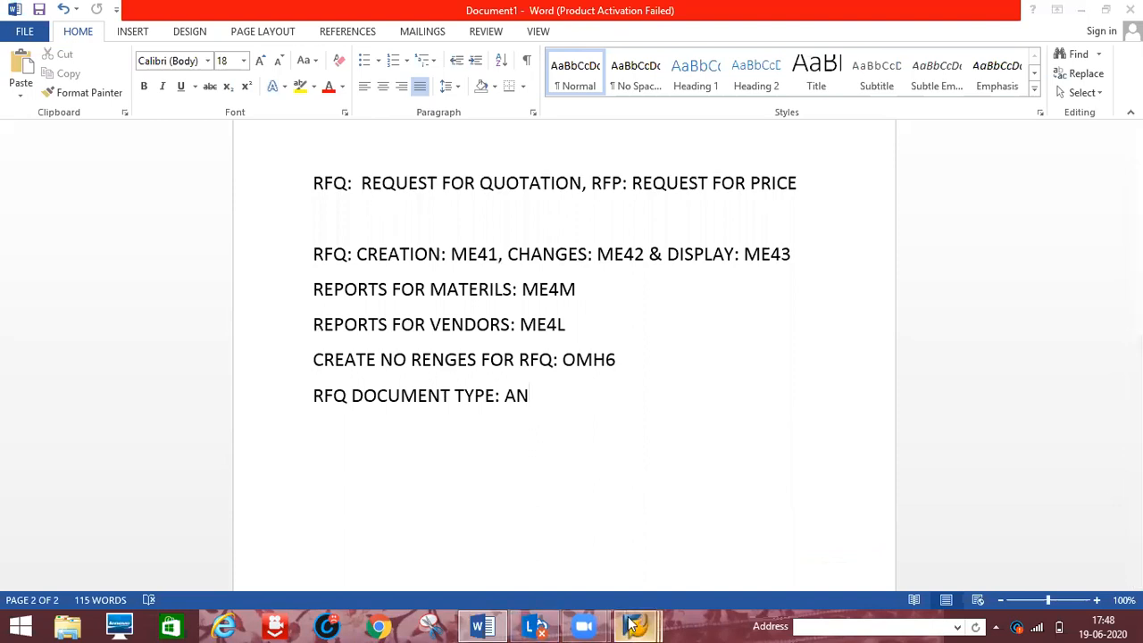
left_click(649, 565)
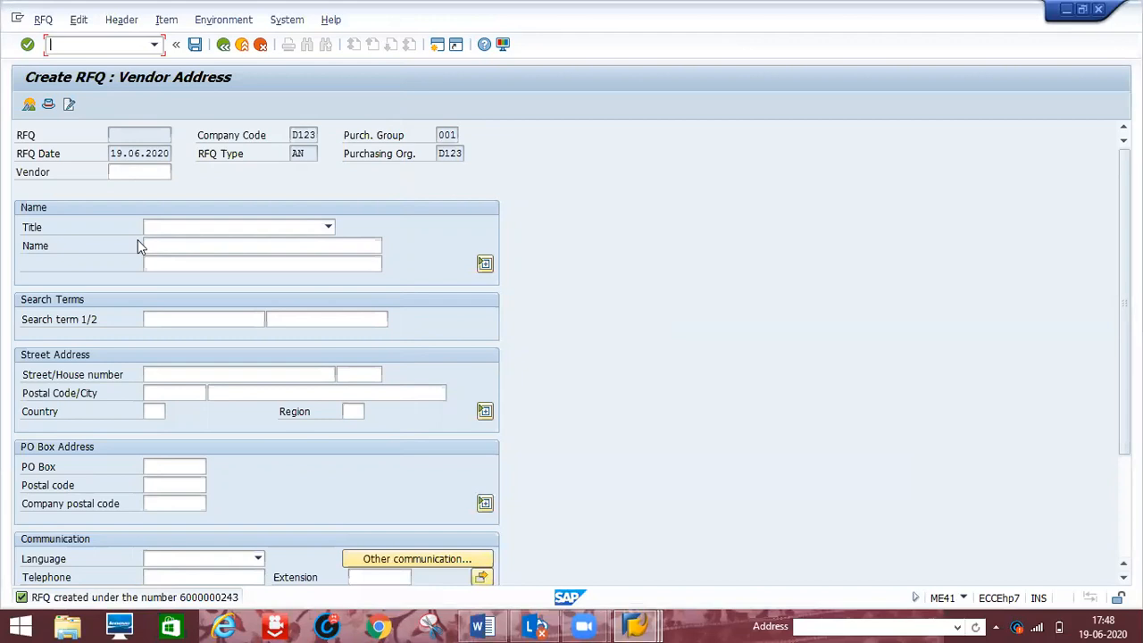
type("/NME4M")
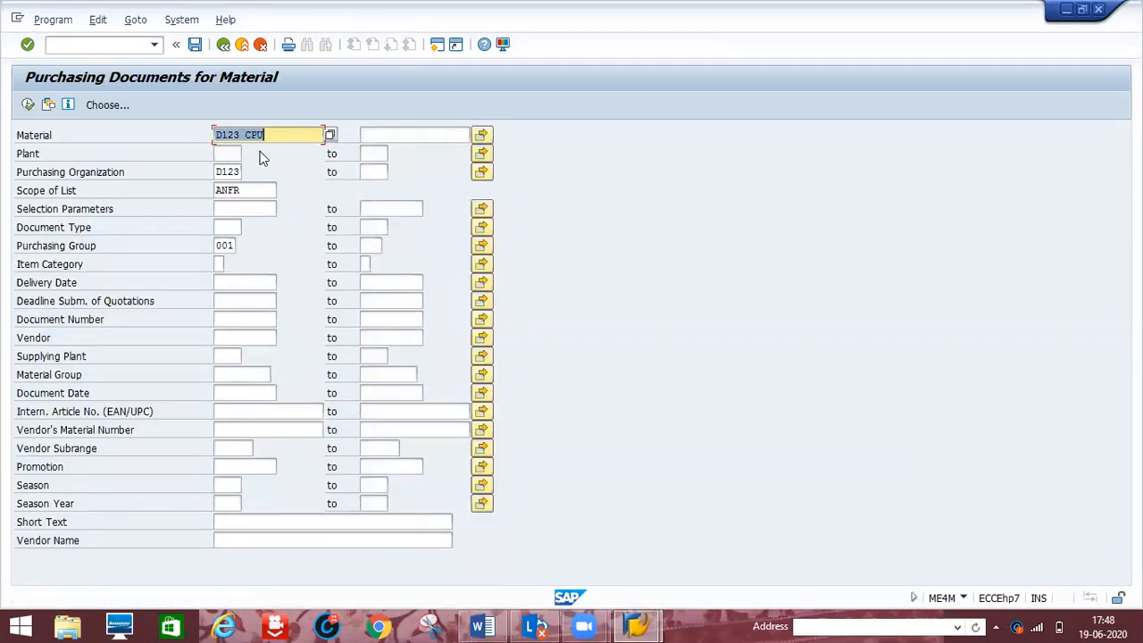
- Clear the material filter, set the plant to D1P1 and execute the purchasing documents report
key("BackSpace")
left_click(64, 156)
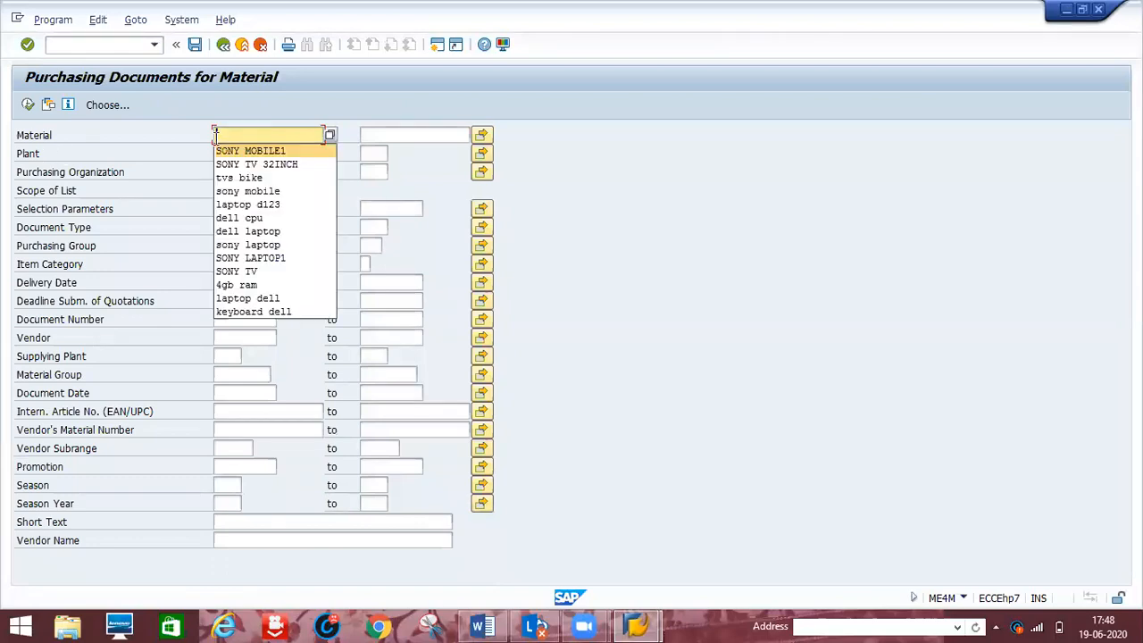
left_click(224, 153)
type("D1P")
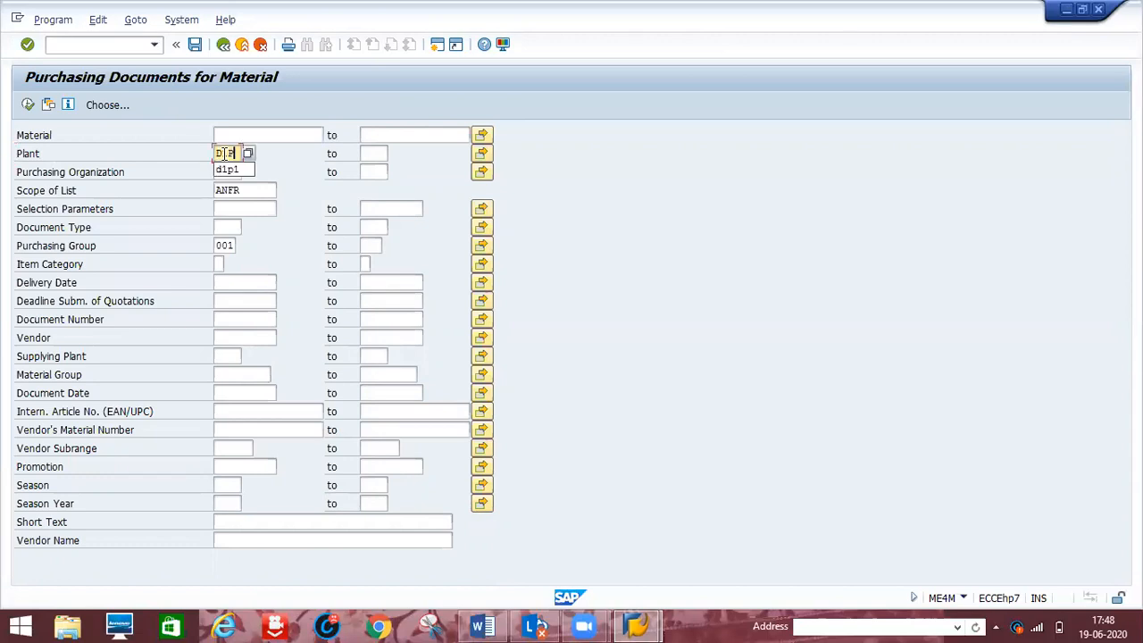
type("1")
left_click(28, 105)
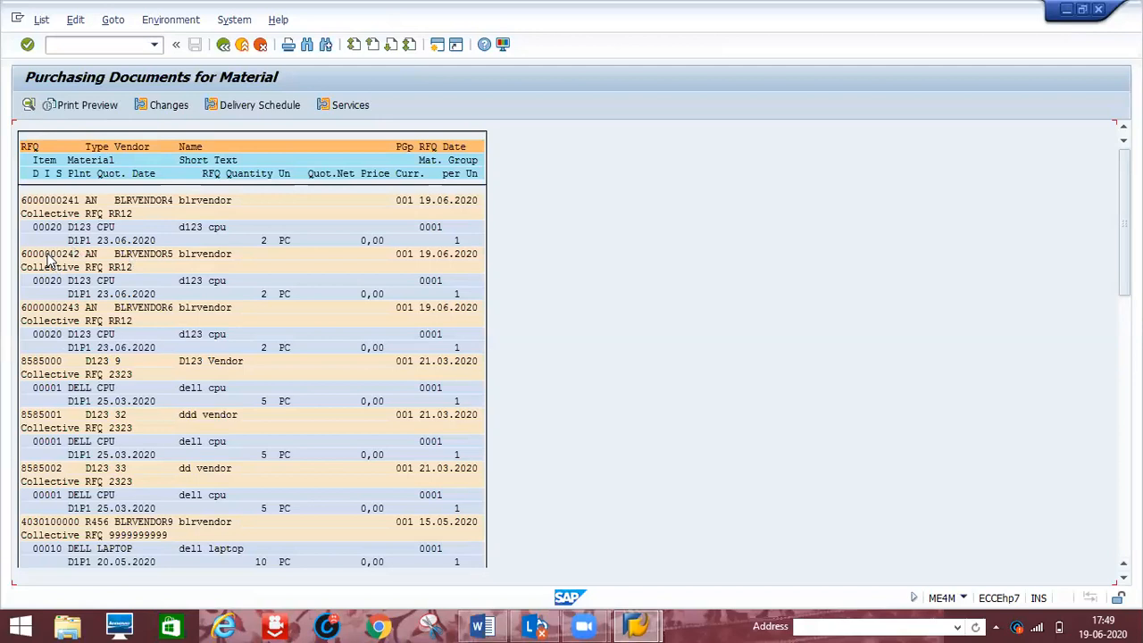
- Look through the listed RFQs and try to print-preview the sony TV and sony laptop1 RFQs
left_click(47, 201)
left_click_drag(1124, 223, 1124, 240)
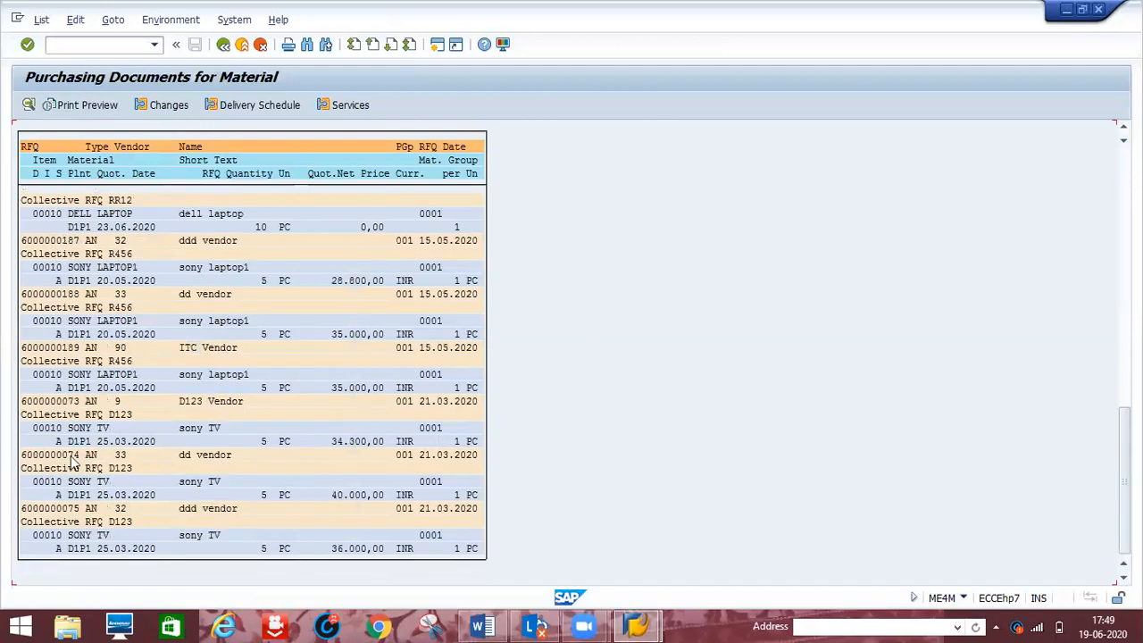
left_click(54, 401)
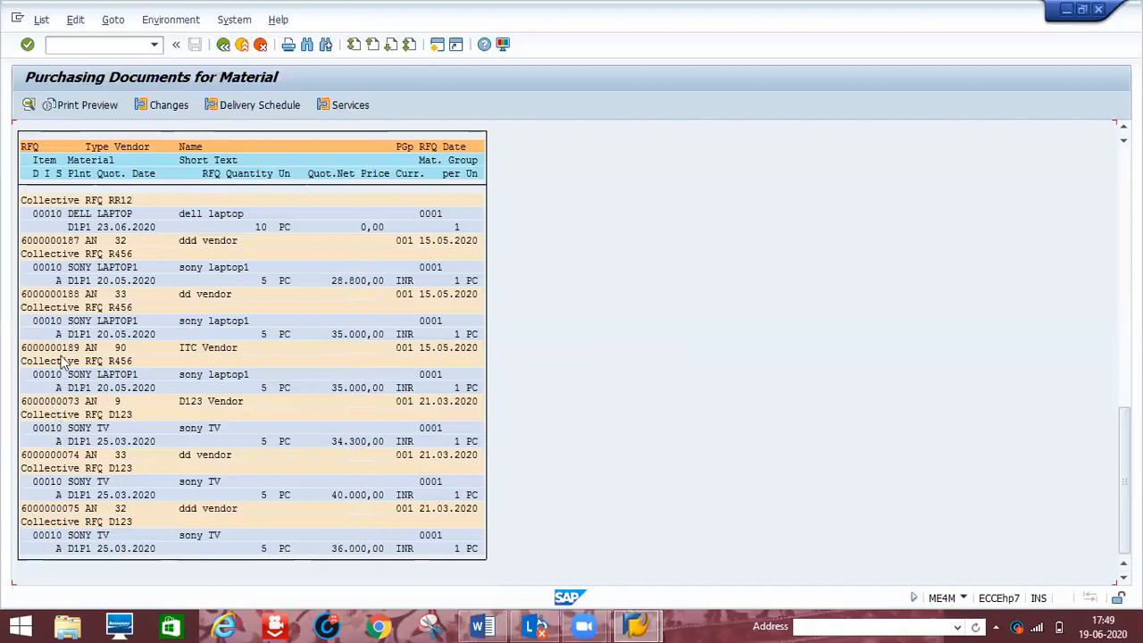
left_click(81, 104)
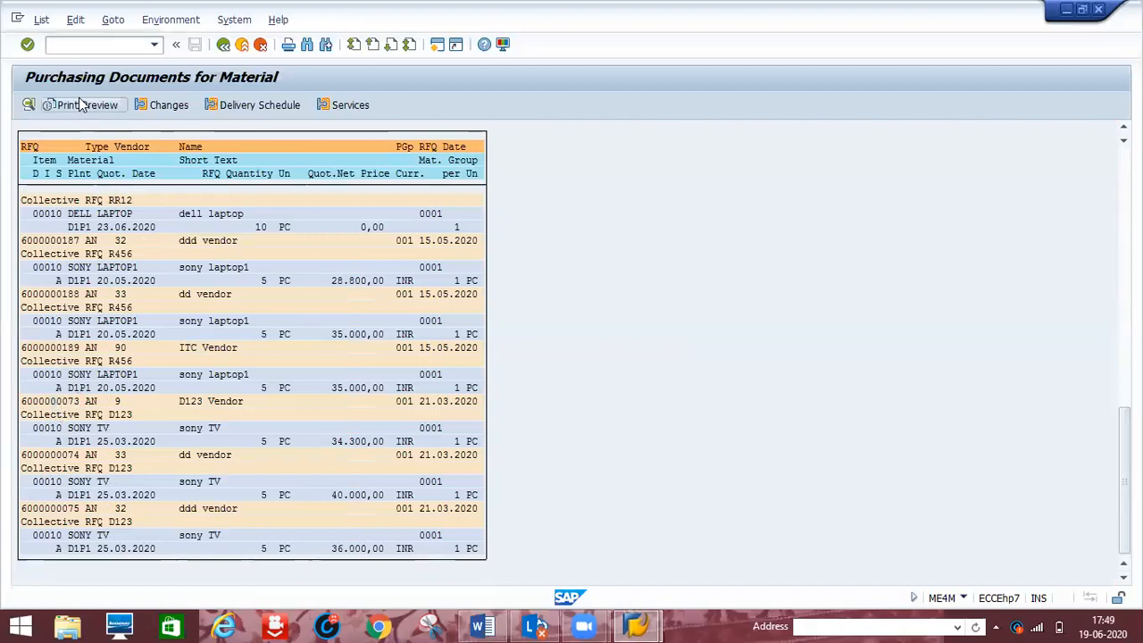
left_click(51, 242)
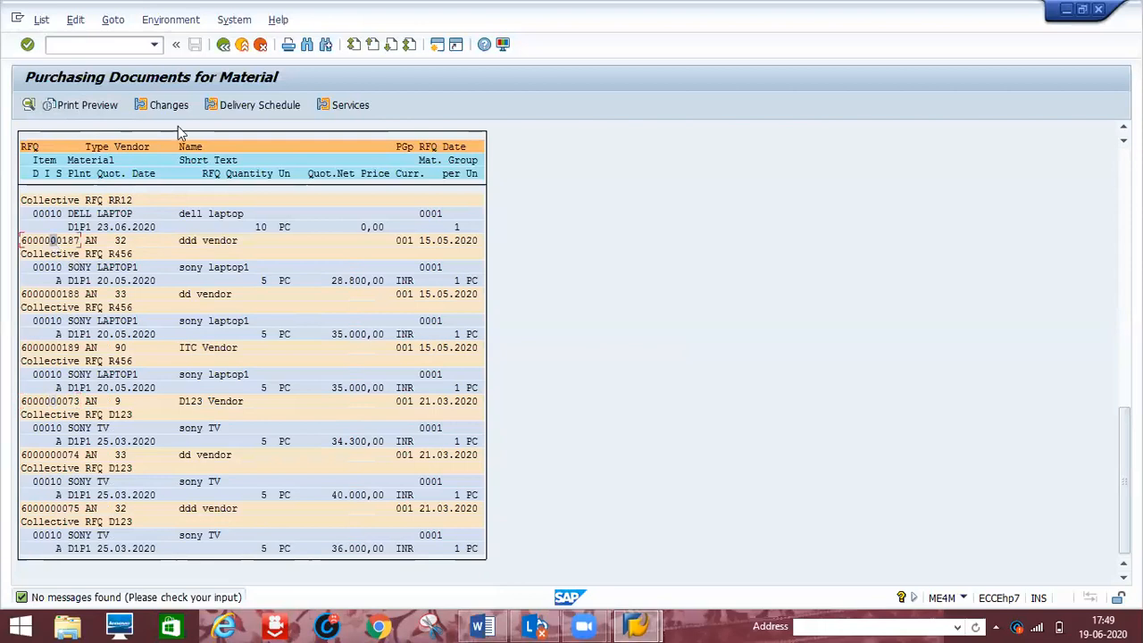
- Print-preview the ddd vendor's sony TV RFQ in the report list and read through the whole letter
left_click(103, 108)
left_click(67, 509)
left_click(90, 107)
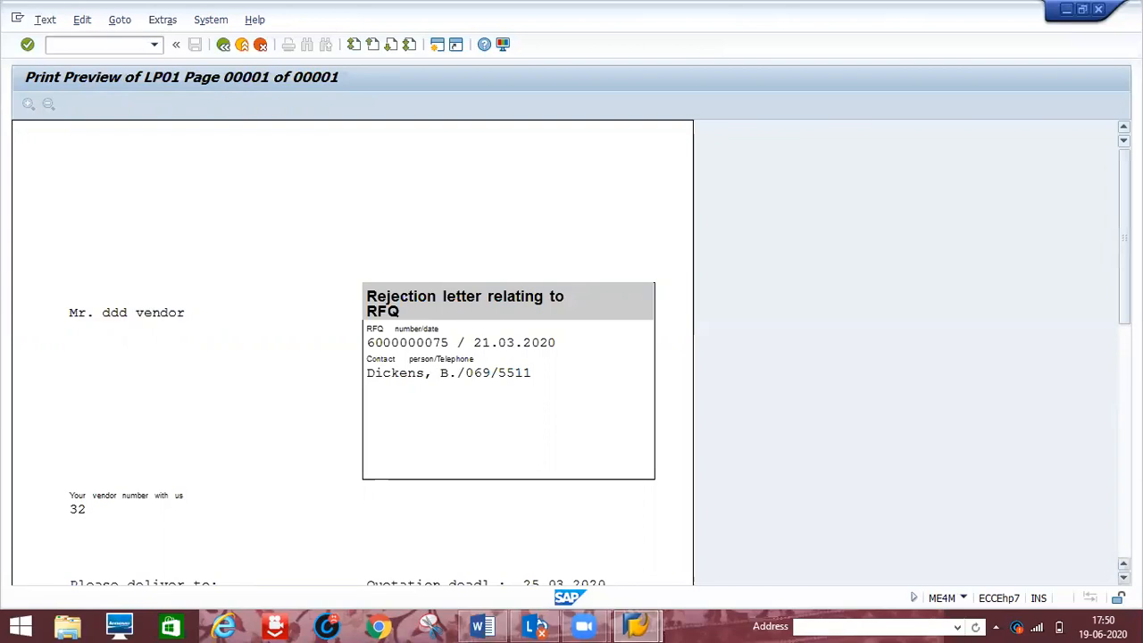
scroll(352, 352, "down", 3)
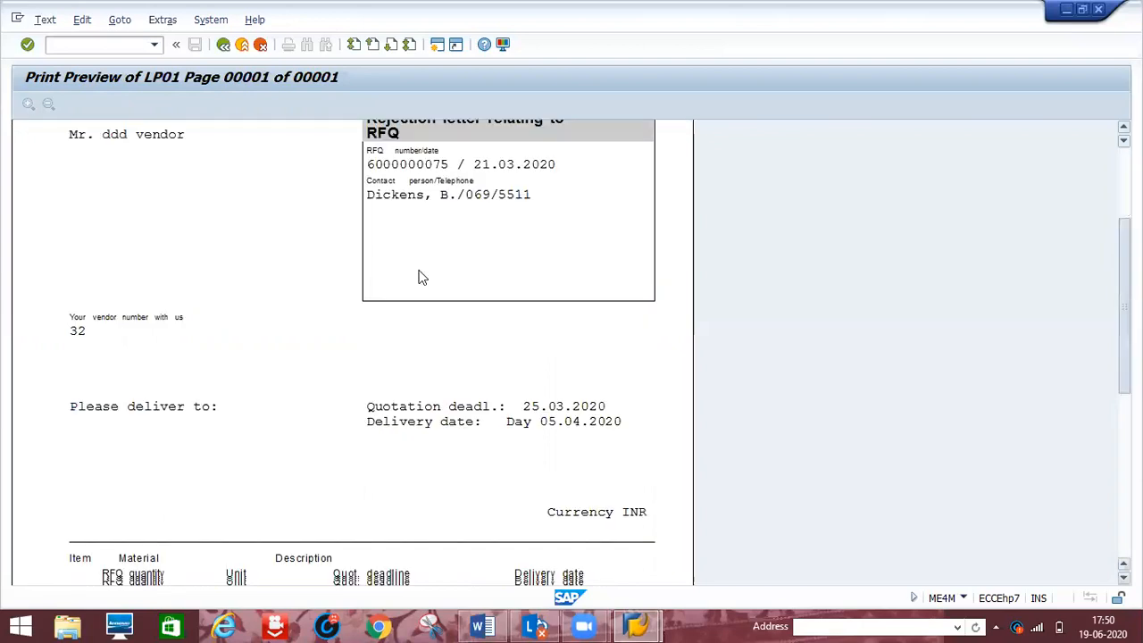
scroll(156, 331, "down", 2)
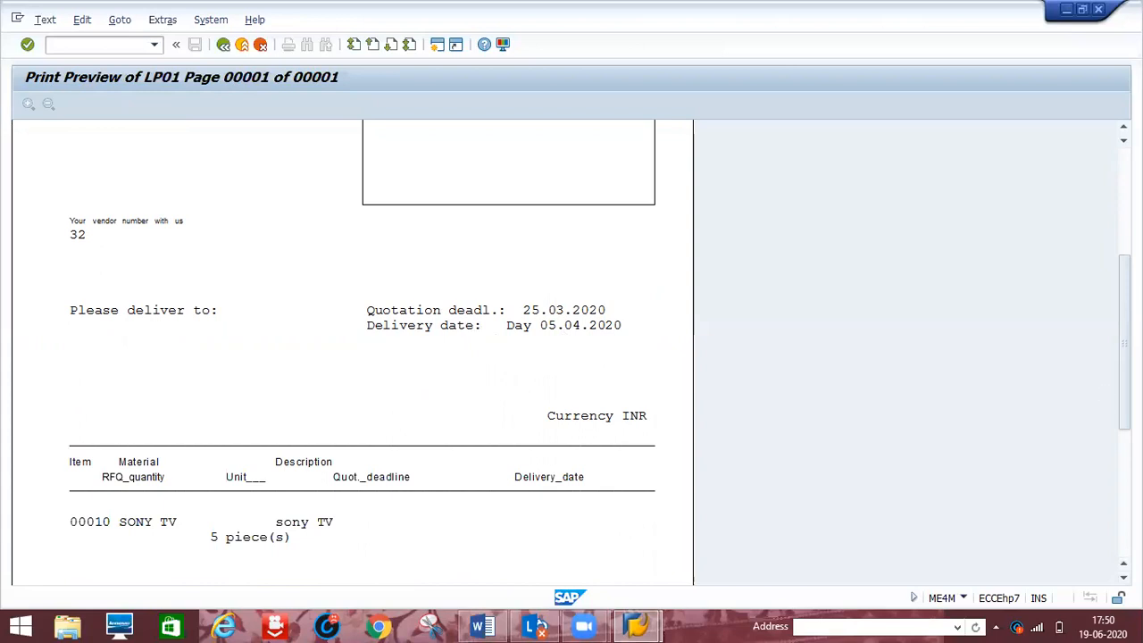
scroll(600, 352, "down", 1)
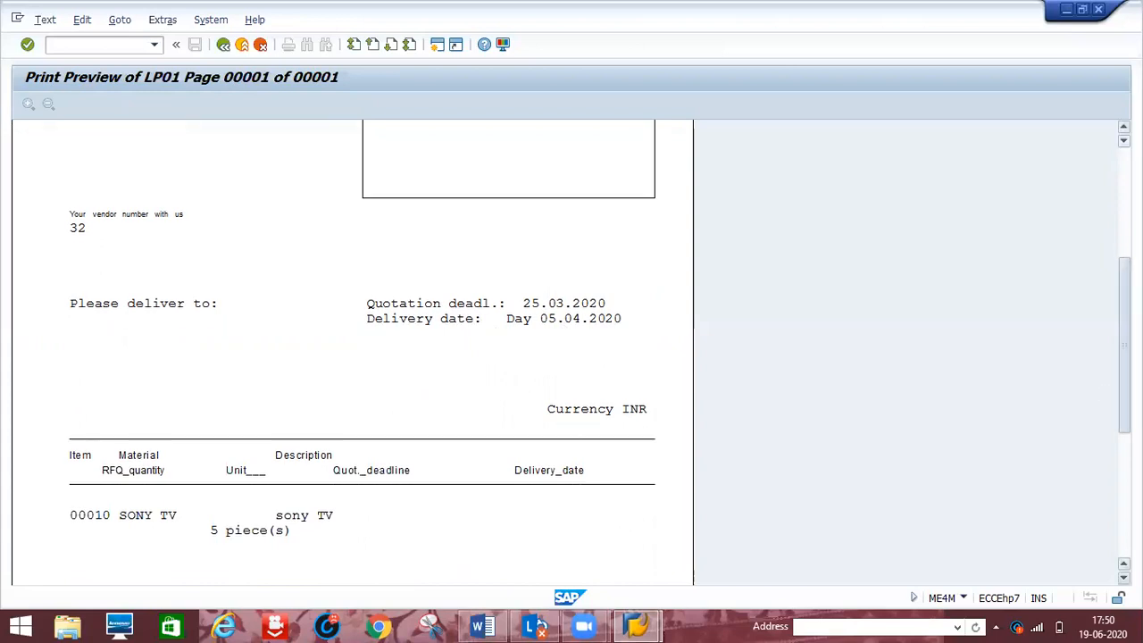
scroll(600, 353, "down", 5)
scroll(353, 353, "down", 1)
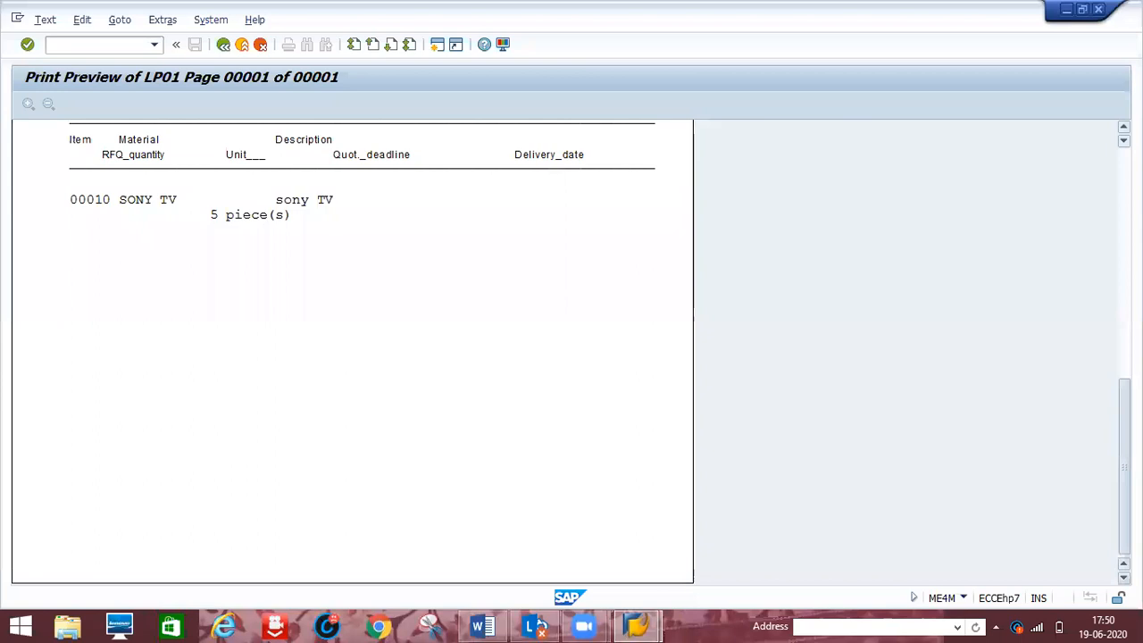
scroll(352, 353, "up", 4)
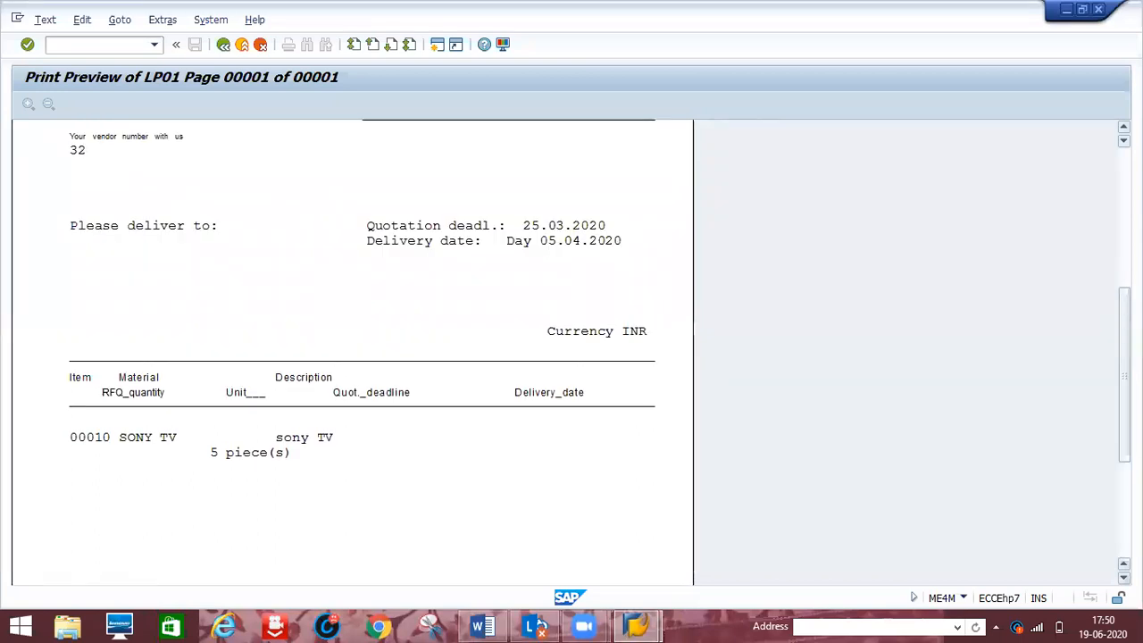
scroll(353, 353, "up", 6)
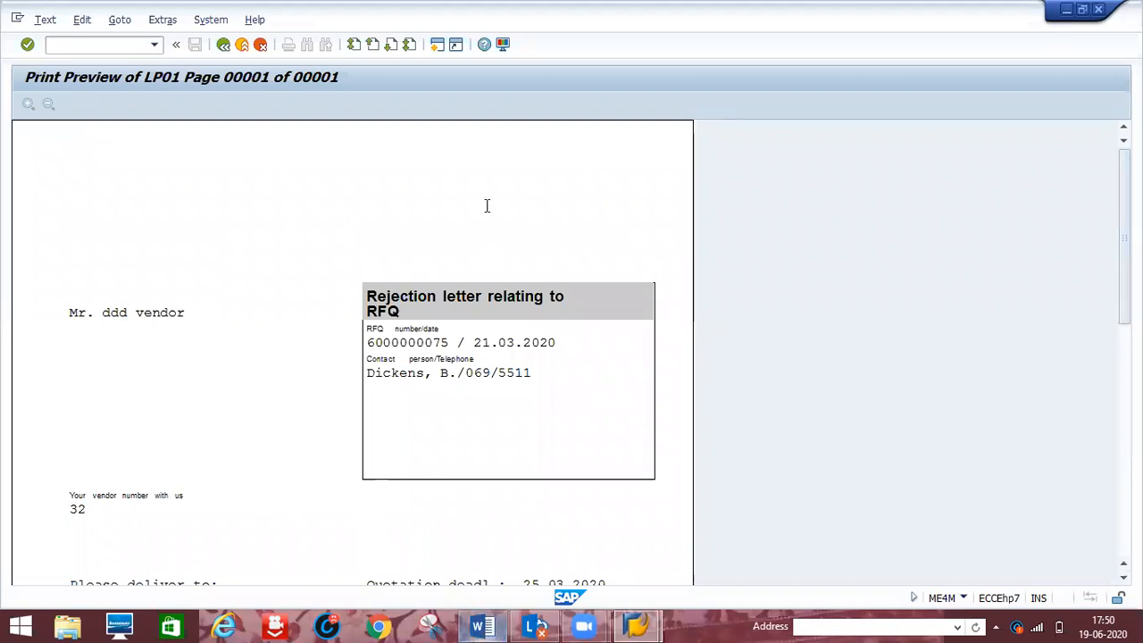
- Switch to the Word notes and highlight PR in yellow in the procure-to-pay cycle line
key("alt+Tab")
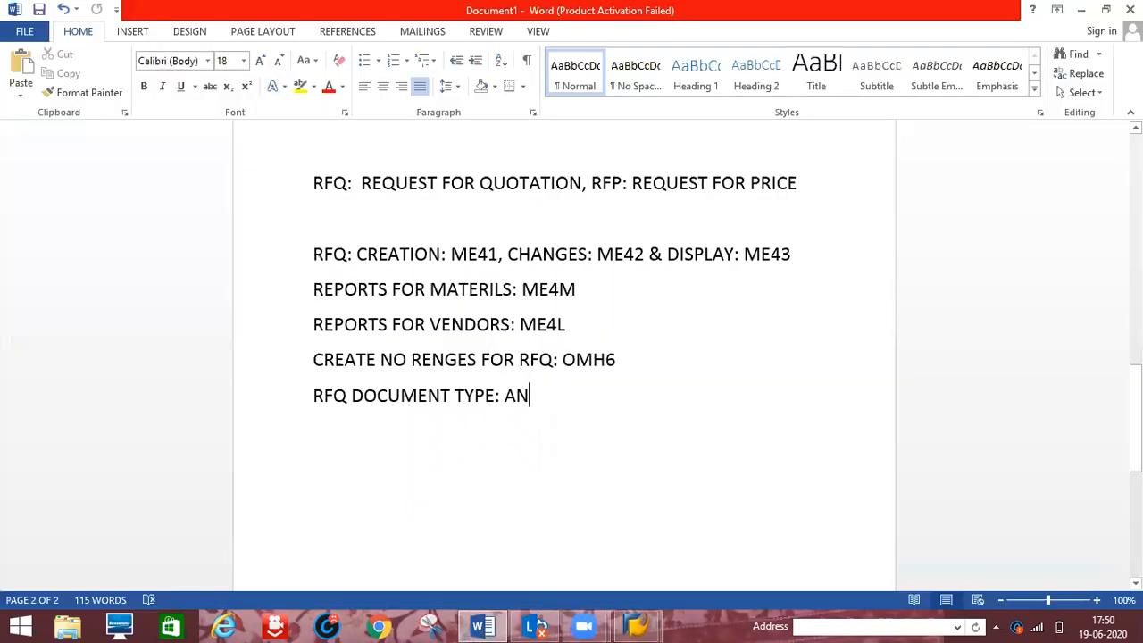
scroll(564, 357, "up", 5)
scroll(433, 283, "up", 10)
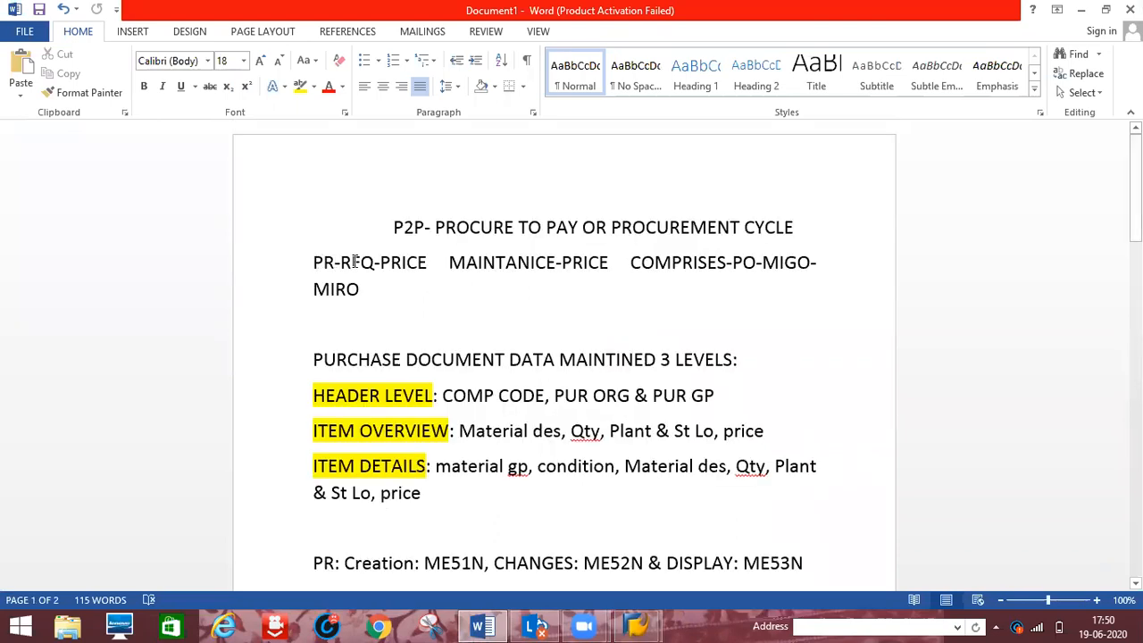
double_click(323, 261)
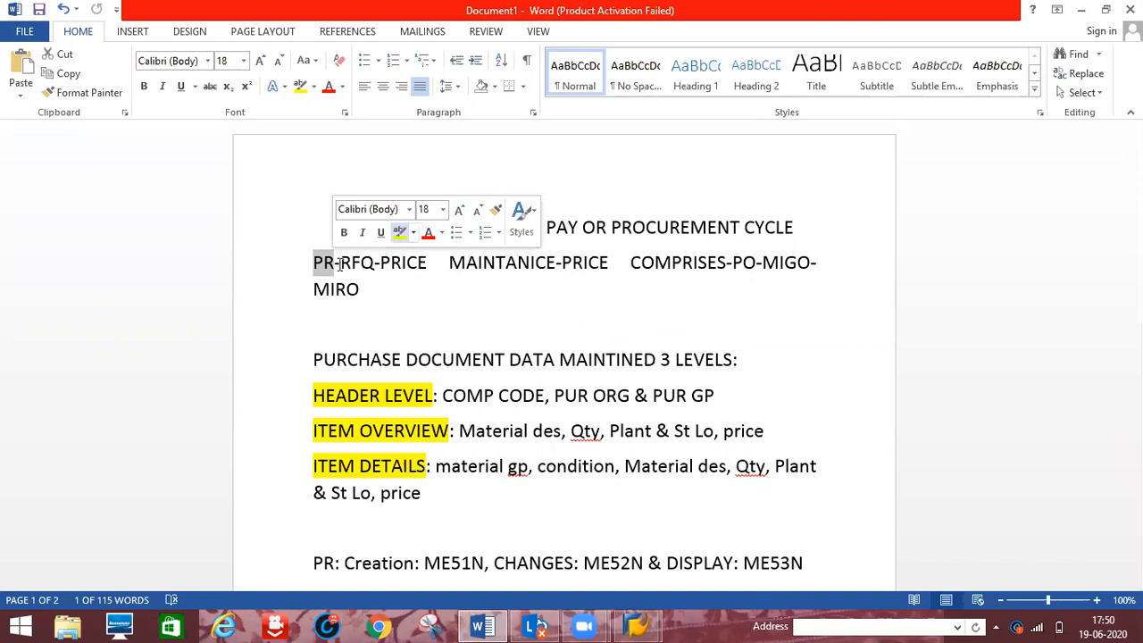
left_click(399, 233)
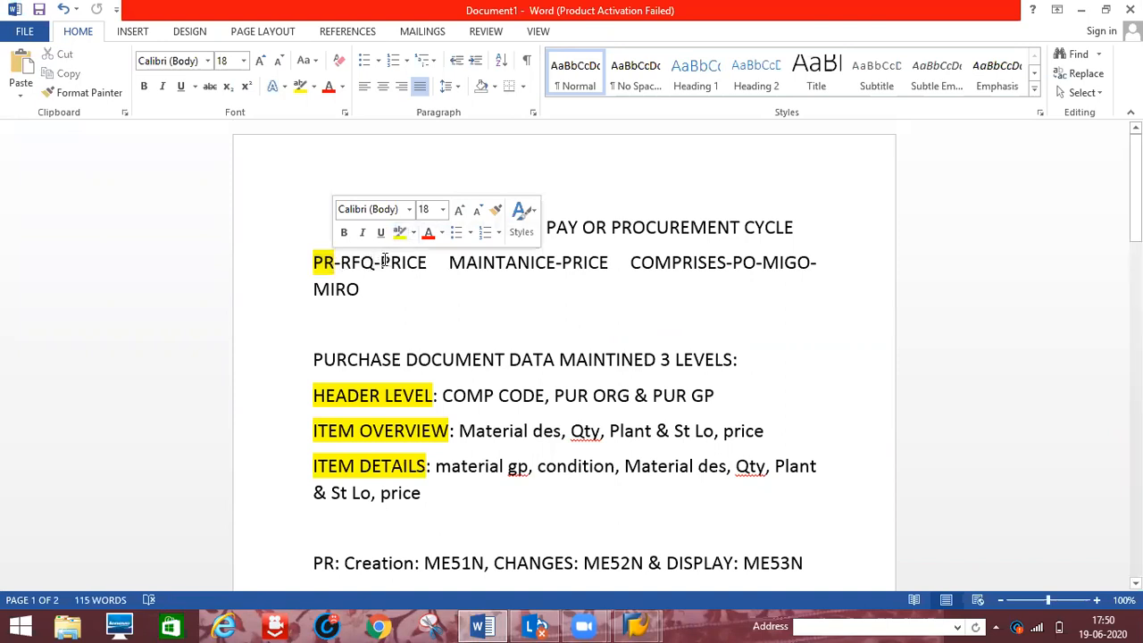
left_click(449, 263)
key("BackSpace")
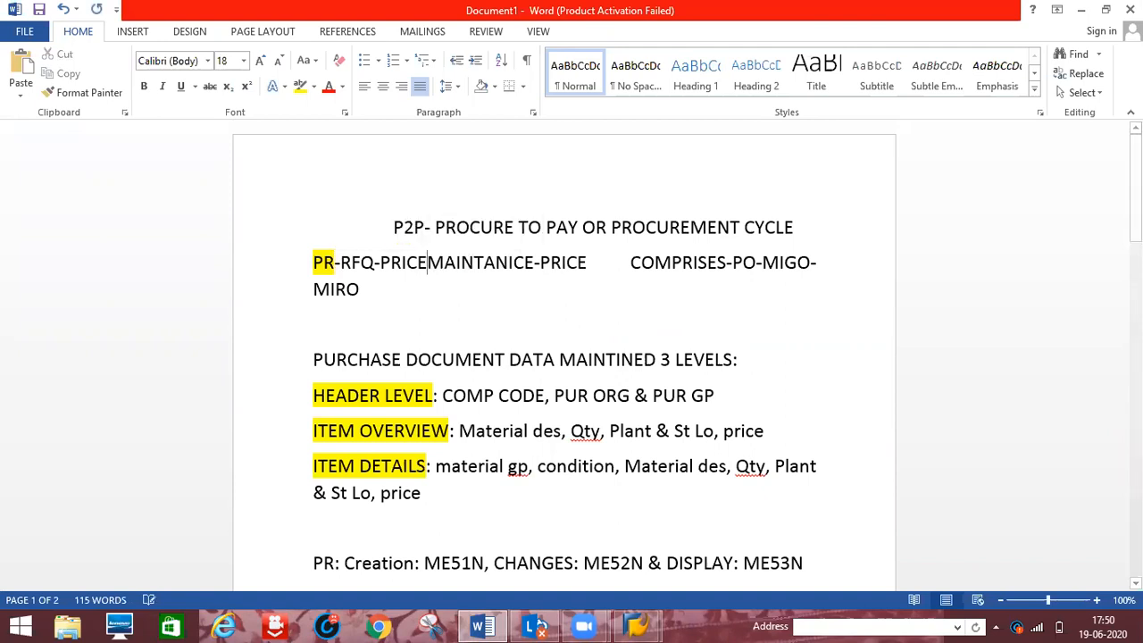
key("Tab")
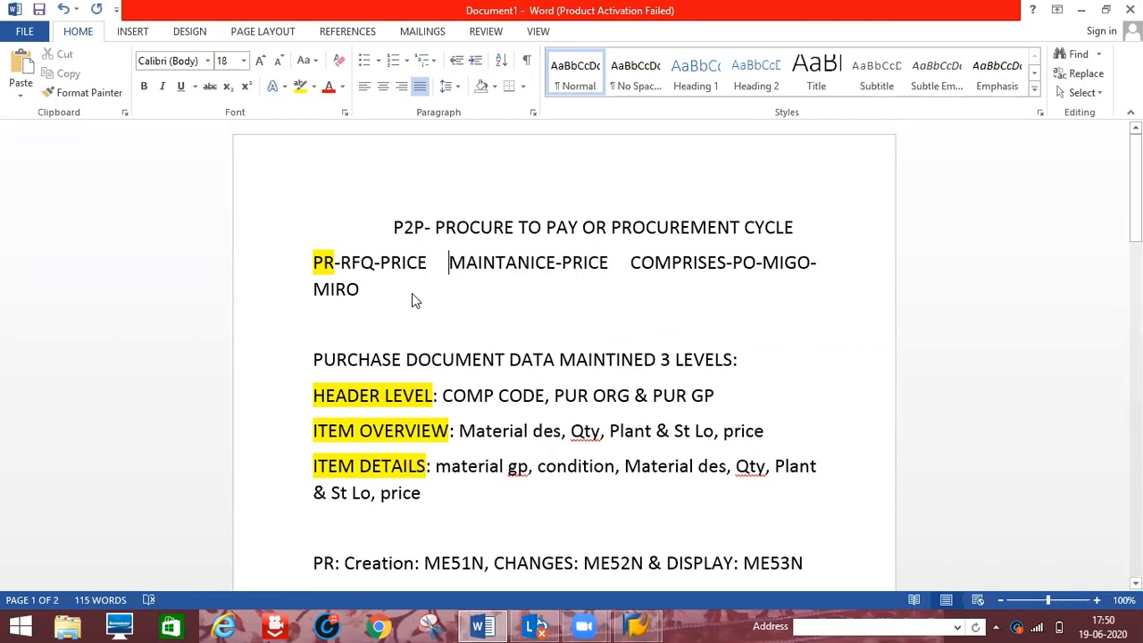
- Return to SAP, leave the print preview and ME4M report, and open the blrvendor RFQ for changes with transaction ME42
key("alt+Tab")
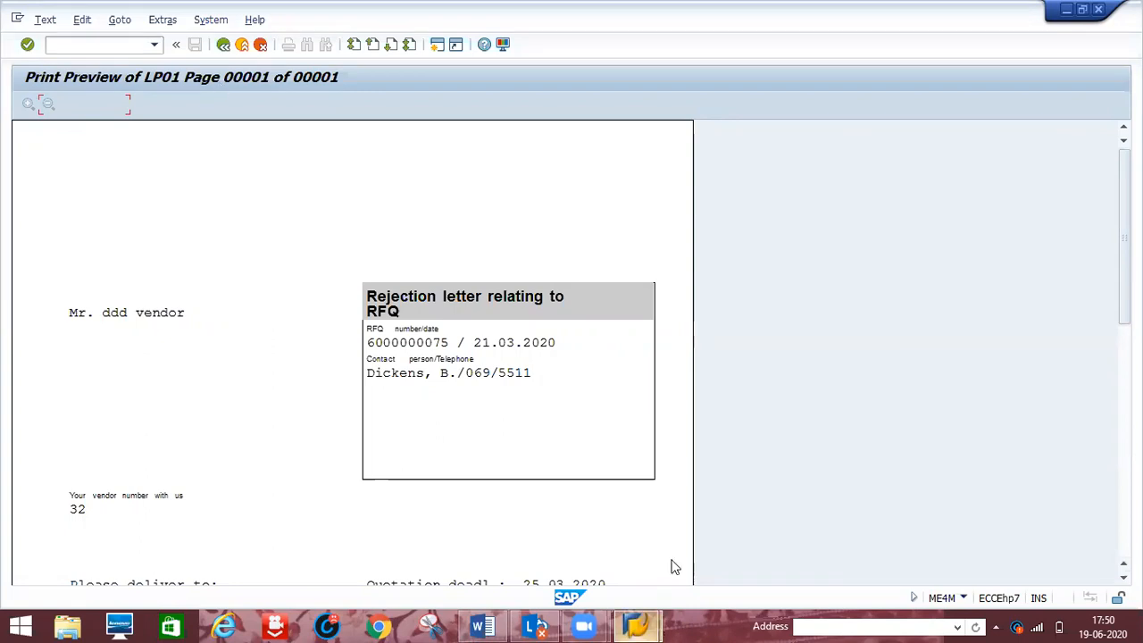
left_click(224, 49)
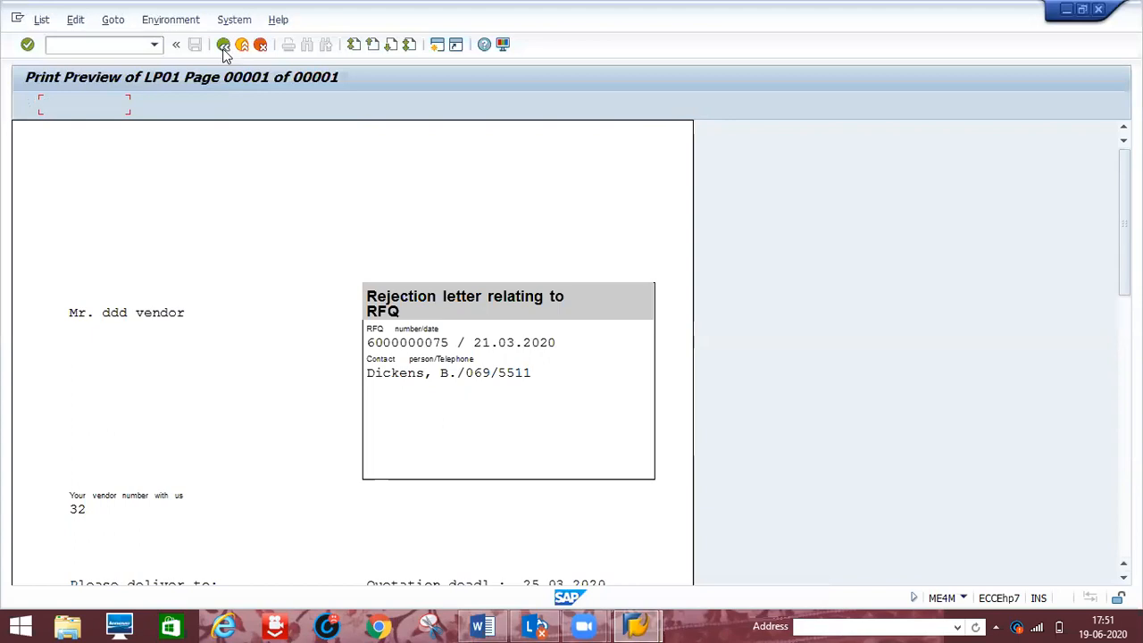
left_click(223, 46)
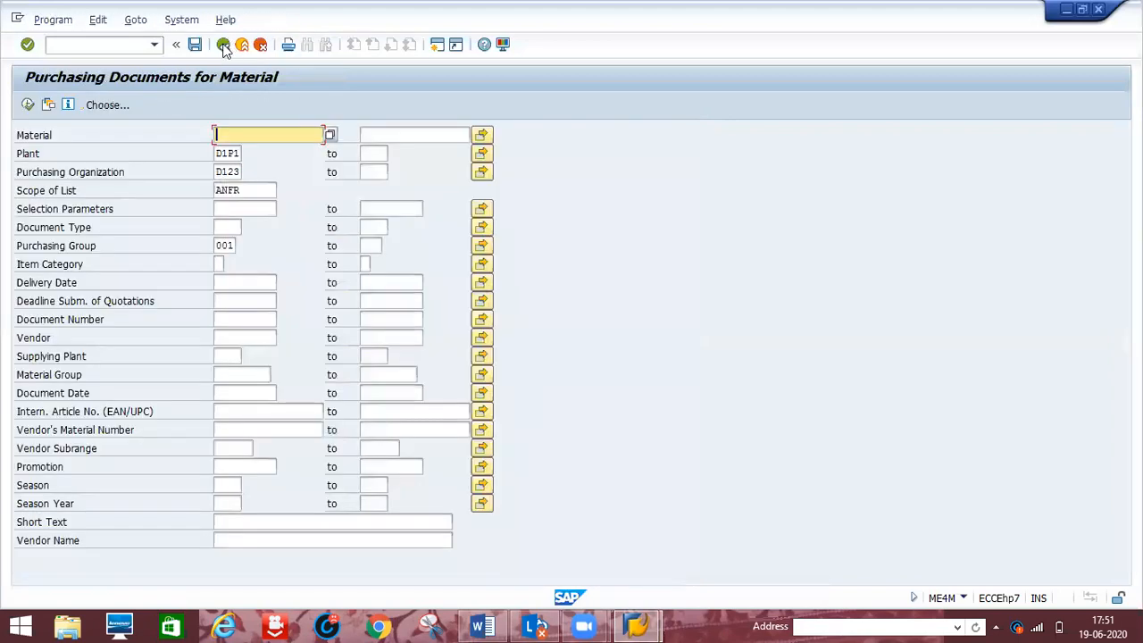
left_click(223, 46)
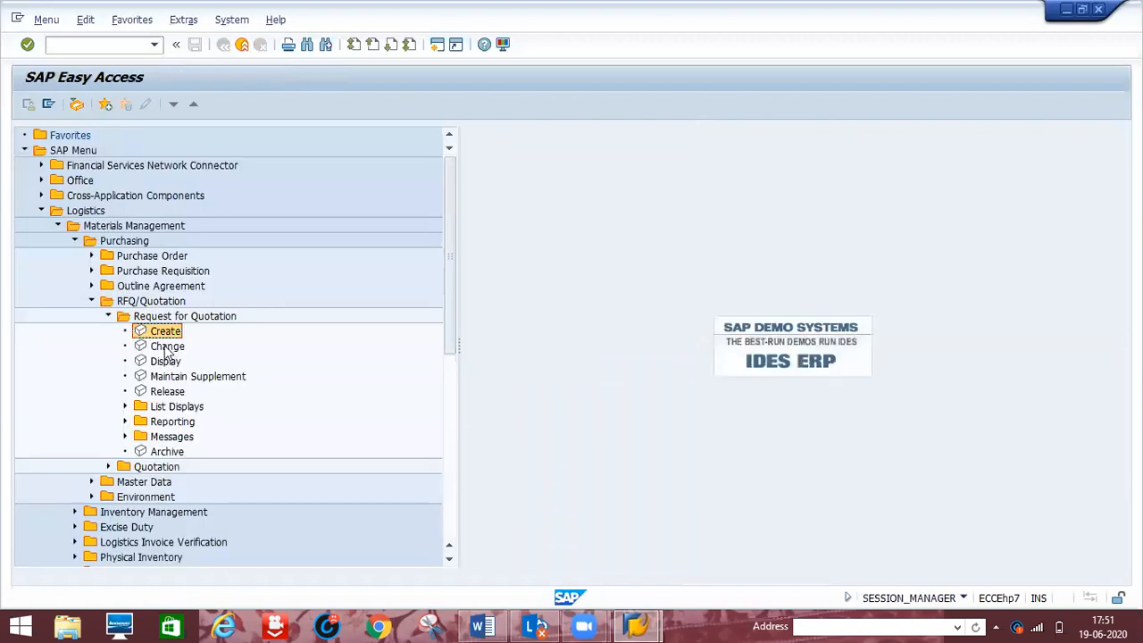
left_click(79, 45)
type("/NME42")
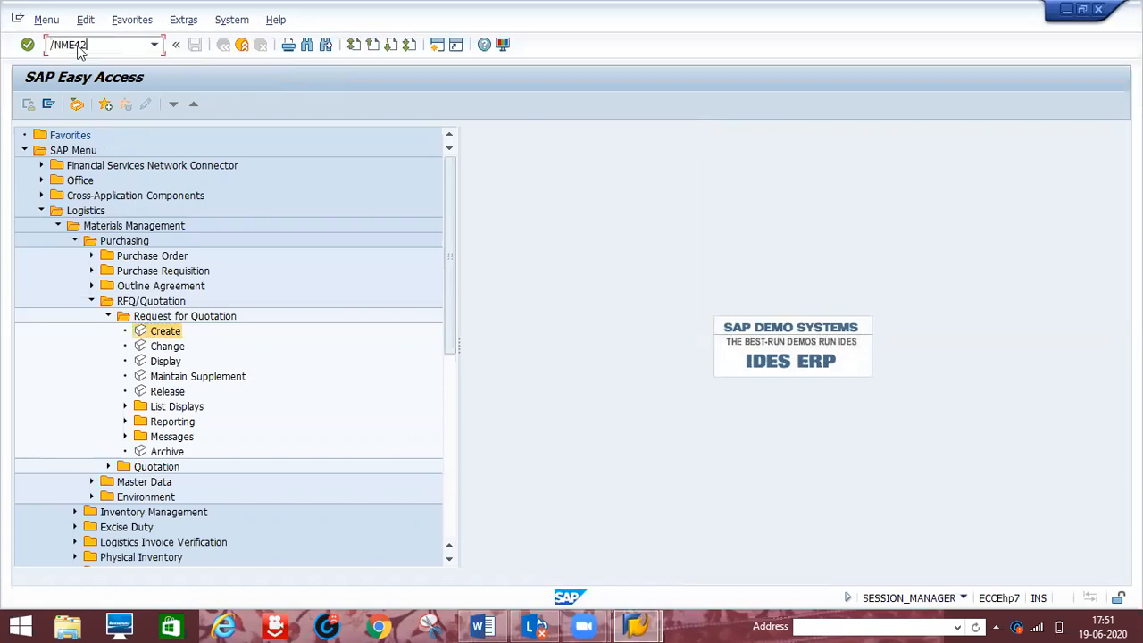
key("Return")
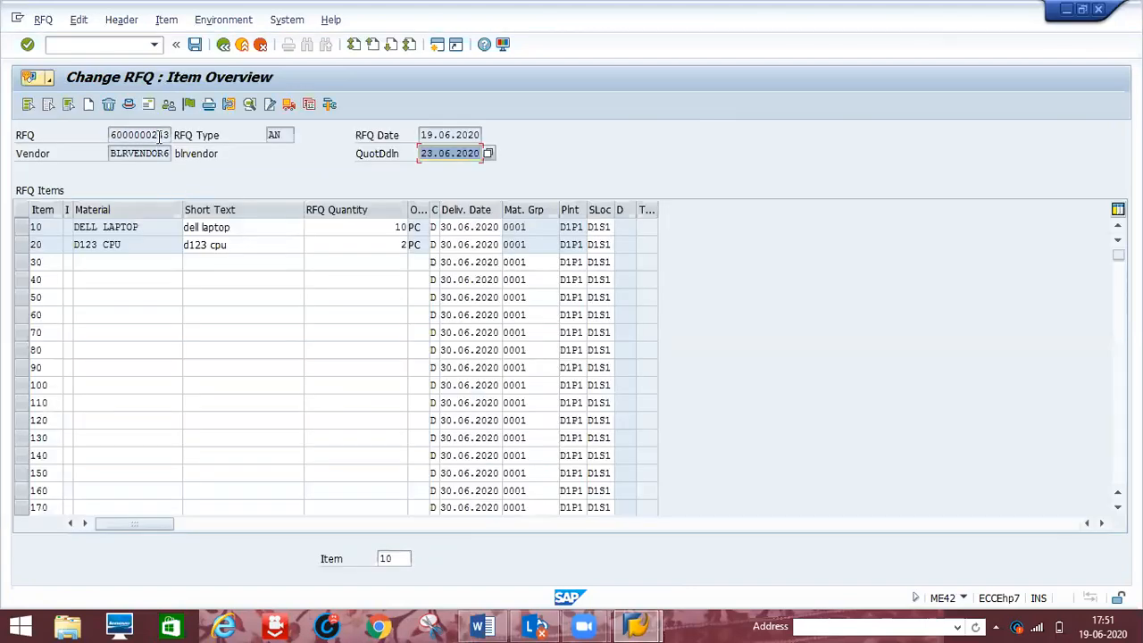
- Review the vendor address and header data of the blrvendor RFQ, and go back to the initial change screen
left_click(147, 105)
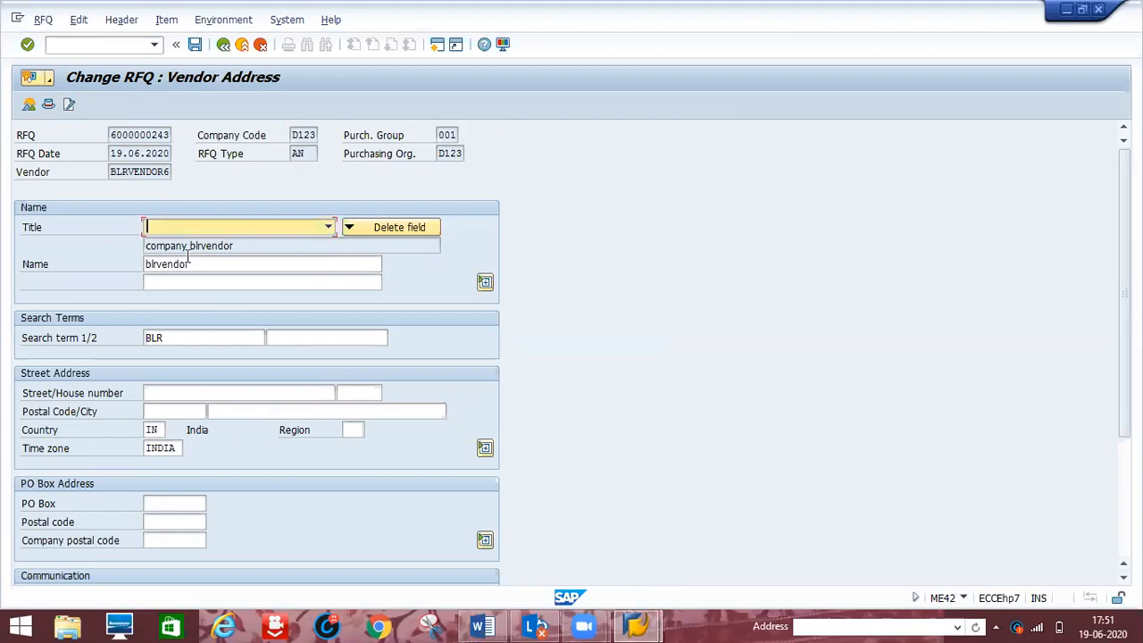
left_click(282, 284)
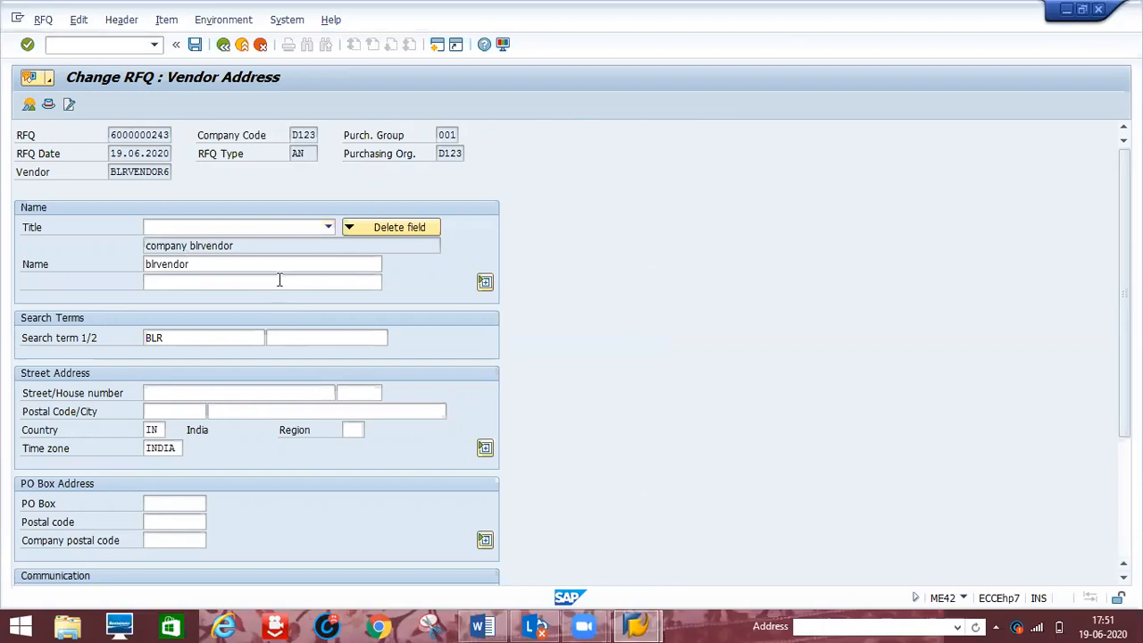
left_click(48, 106)
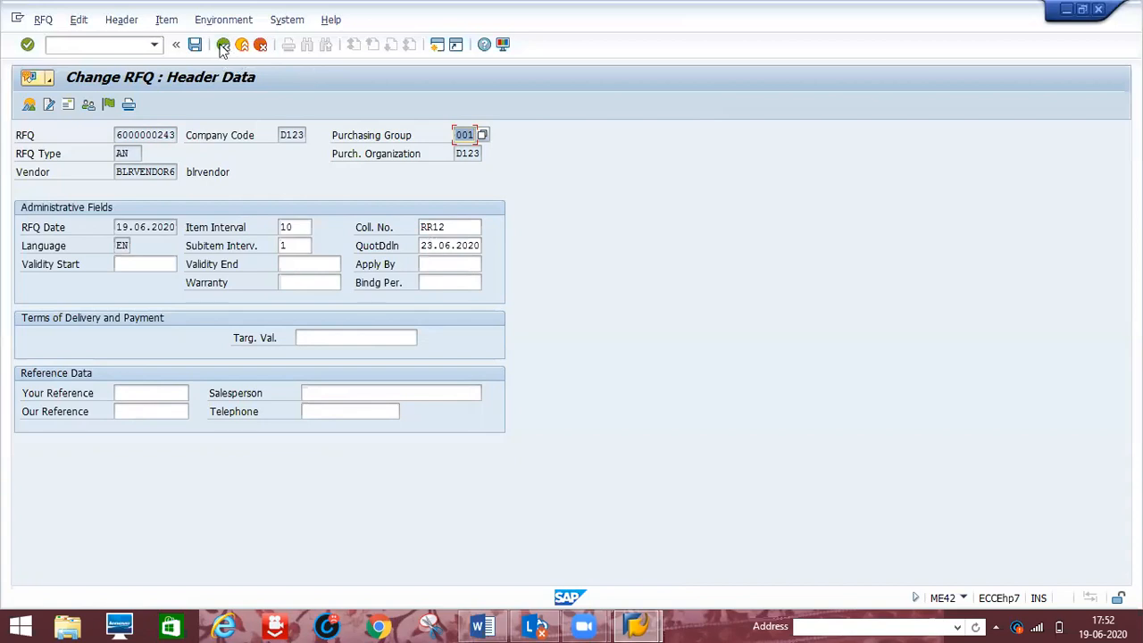
left_click(68, 107)
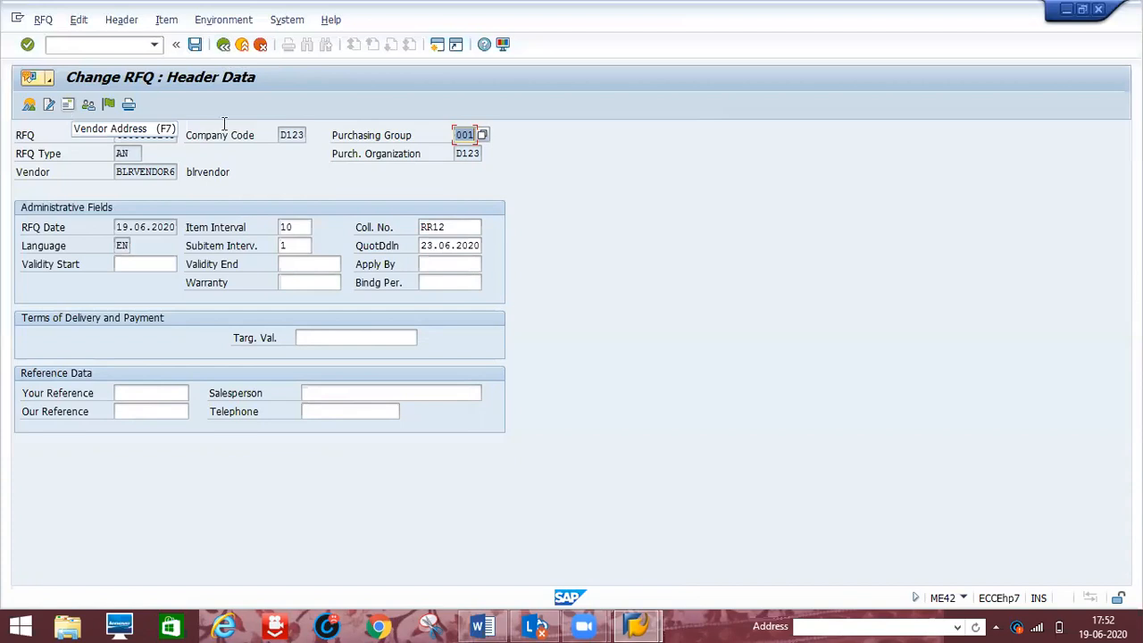
left_click(220, 47)
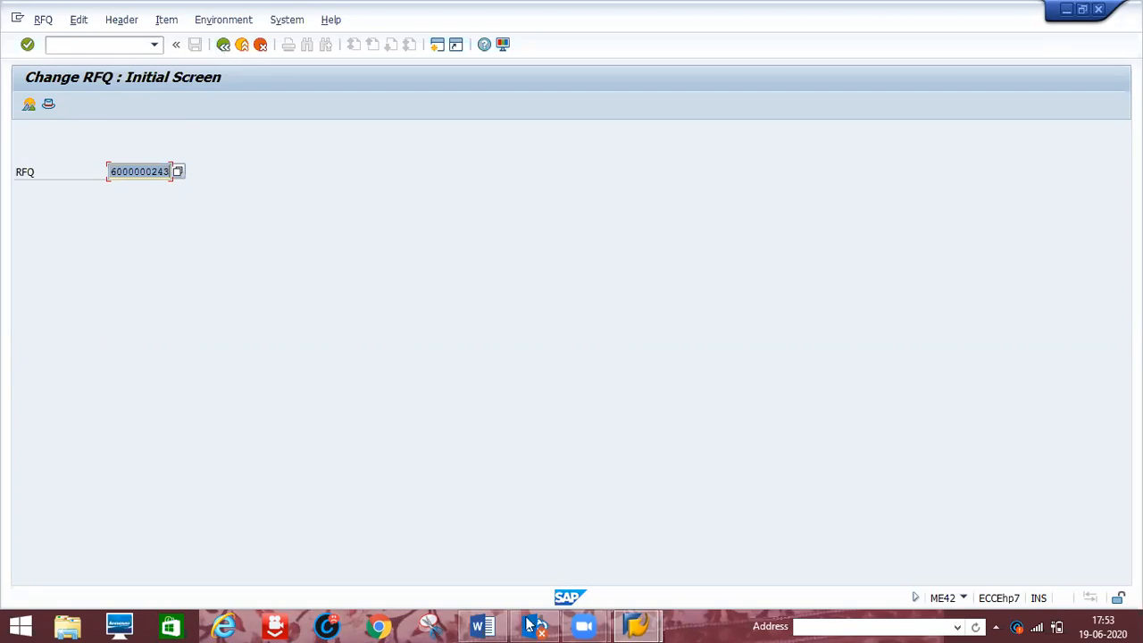
- Start transaction ME43 and display the item overview of the same blrvendor RFQ
left_click(102, 44)
type("/NM")
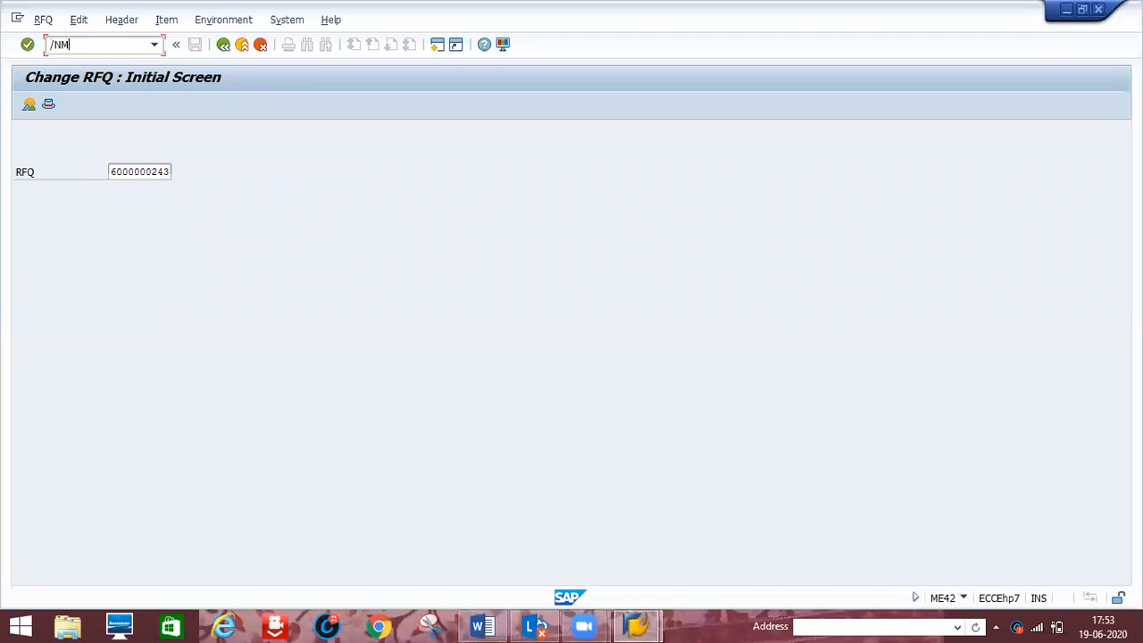
type("E43")
key("Return")
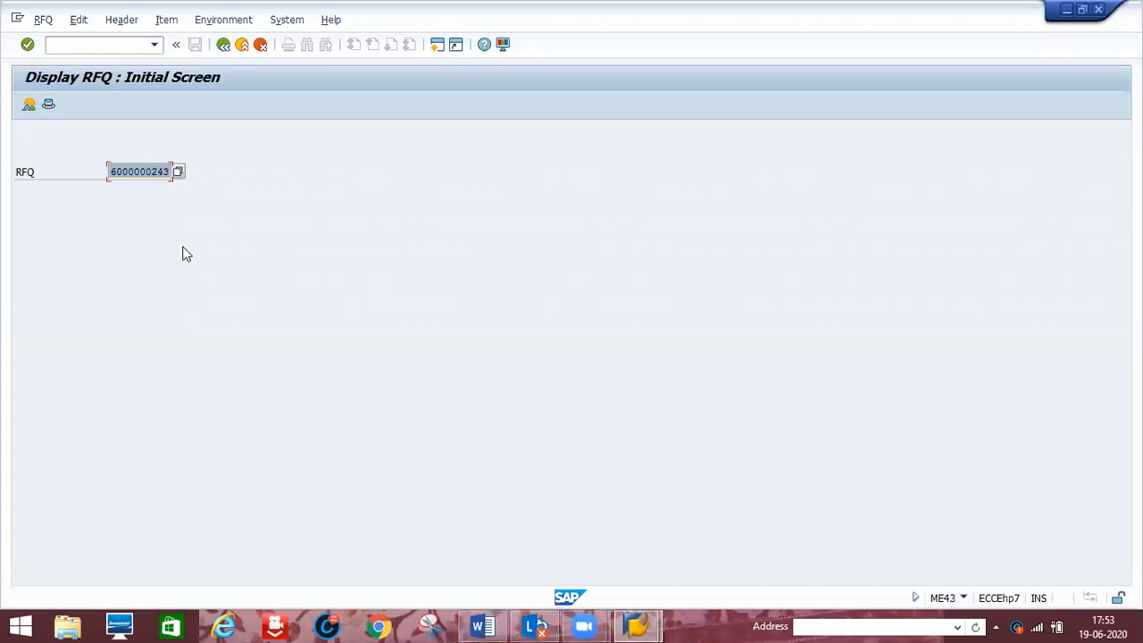
left_click(81, 48)
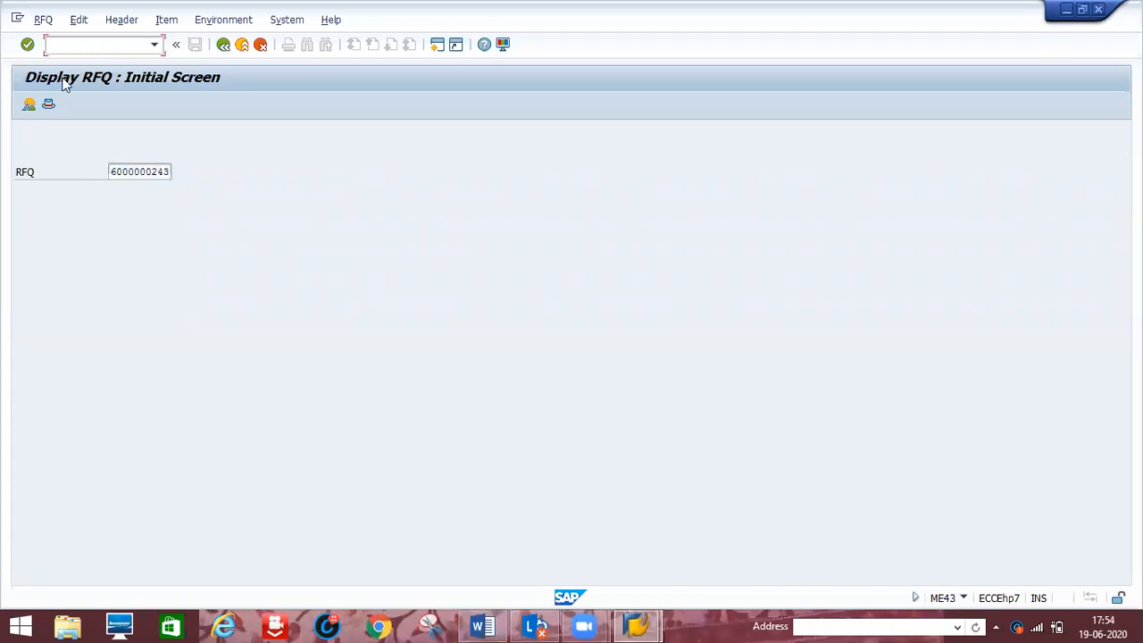
left_click(140, 171)
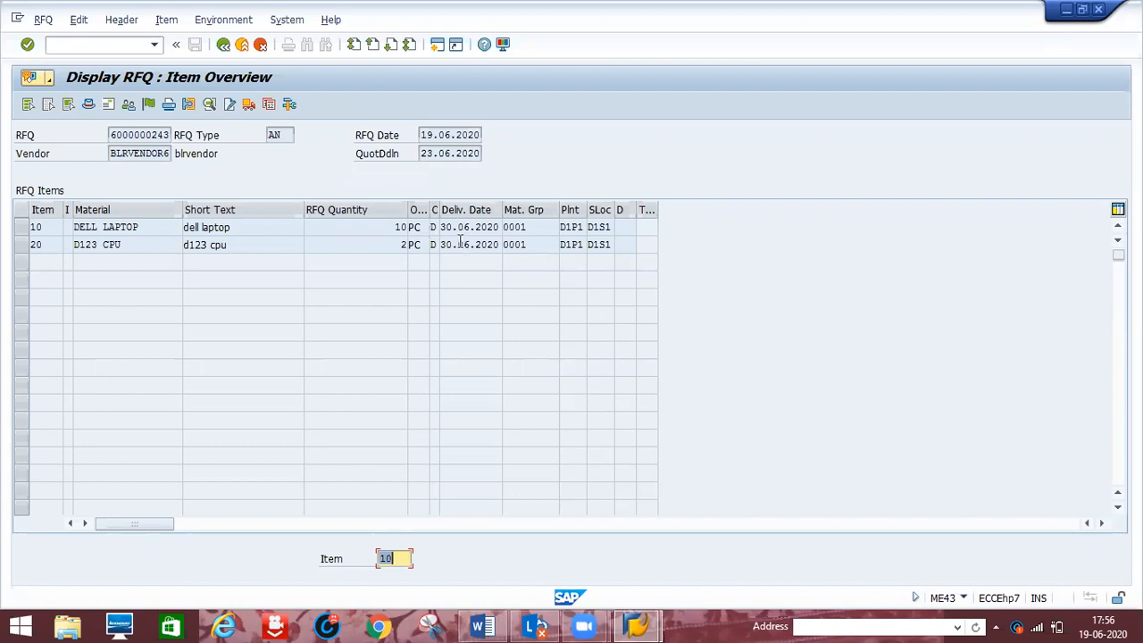
- Switch to the Word notes and look up the transaction code for RFQ reports by vendor
left_click(487, 625)
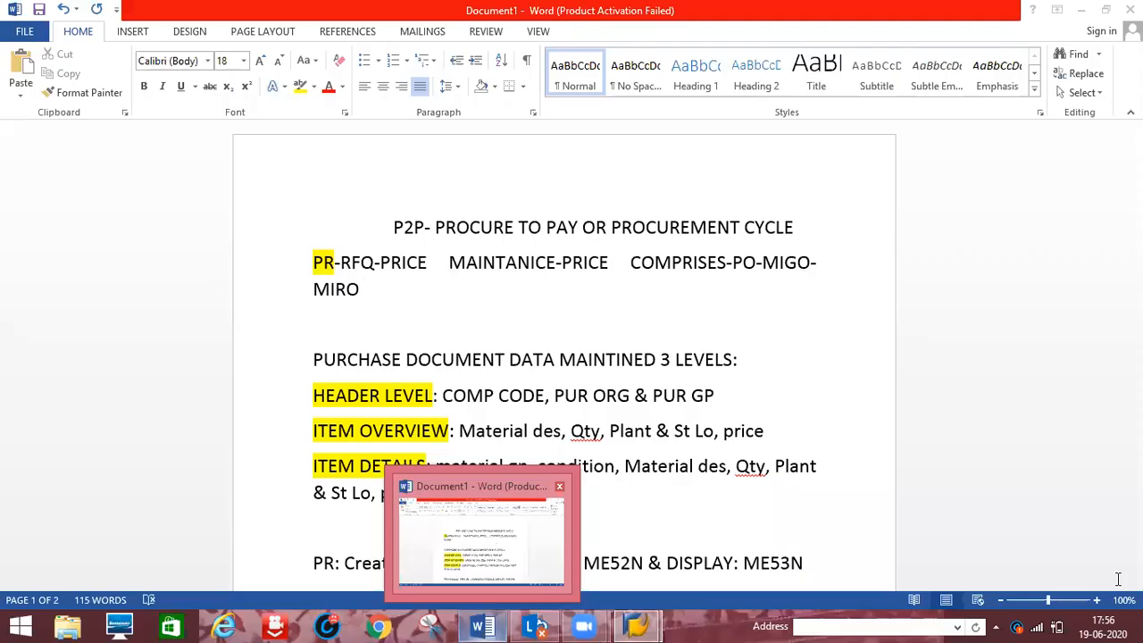
scroll(562, 357, "down", 2)
scroll(563, 357, "down", 10)
scroll(562, 357, "down", 8)
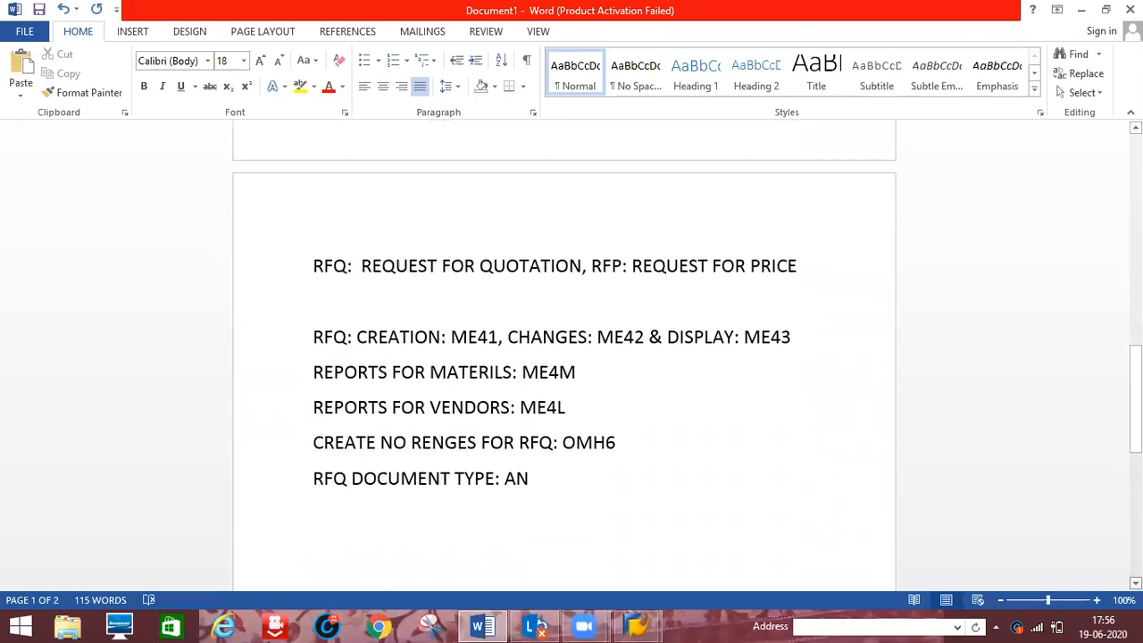
scroll(708, 390, "down", 2)
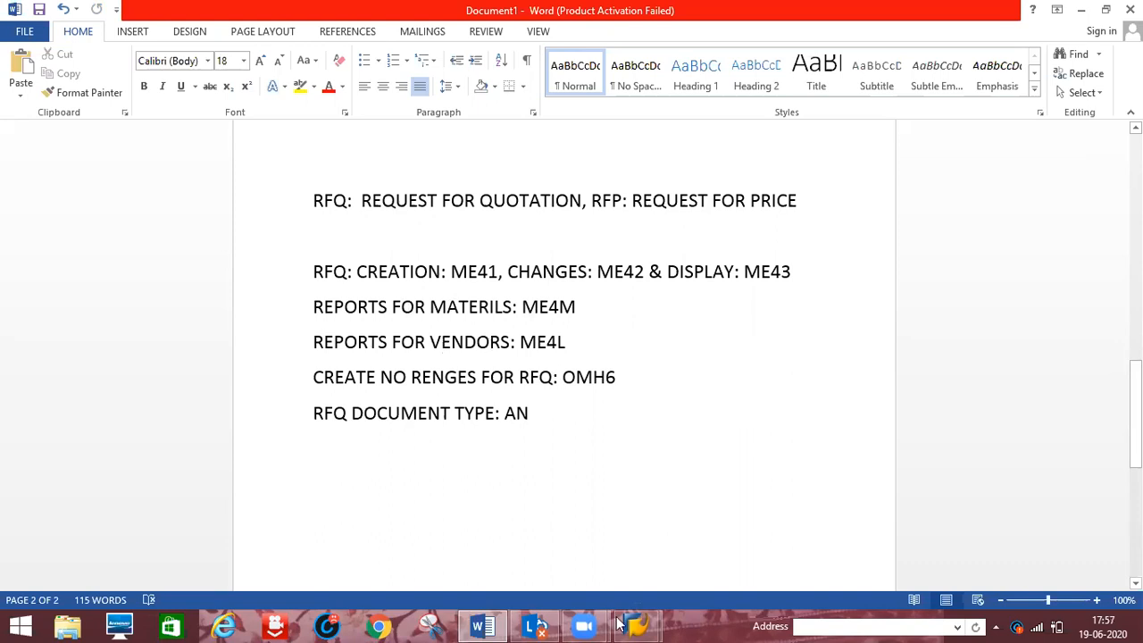
- Return to SAP, start transaction ME4L and execute the purchasing documents report for vendor BLRVENDOR6, purchasing organization D123 and plant D1P1
mouse_move(635, 625)
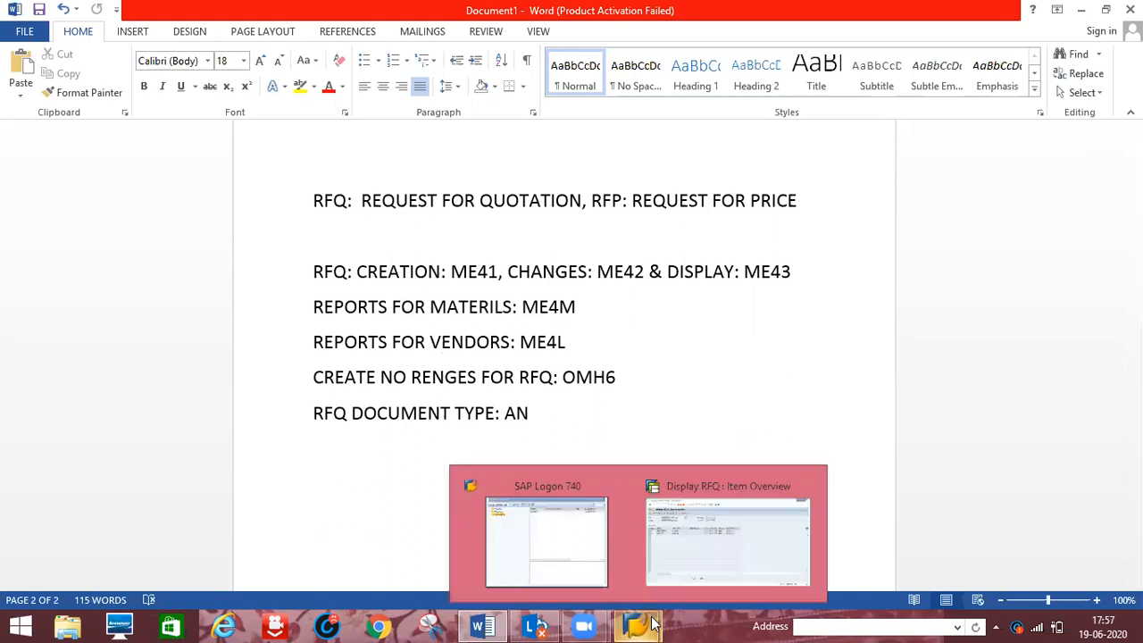
left_click(681, 571)
left_click(97, 45)
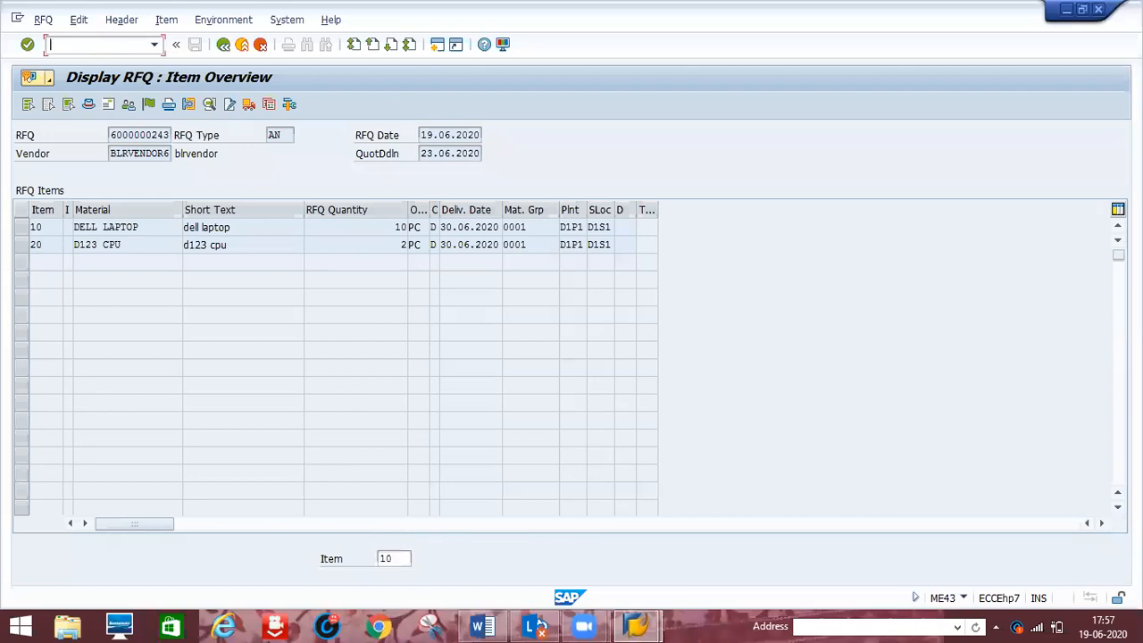
type("/NME4")
key("Return")
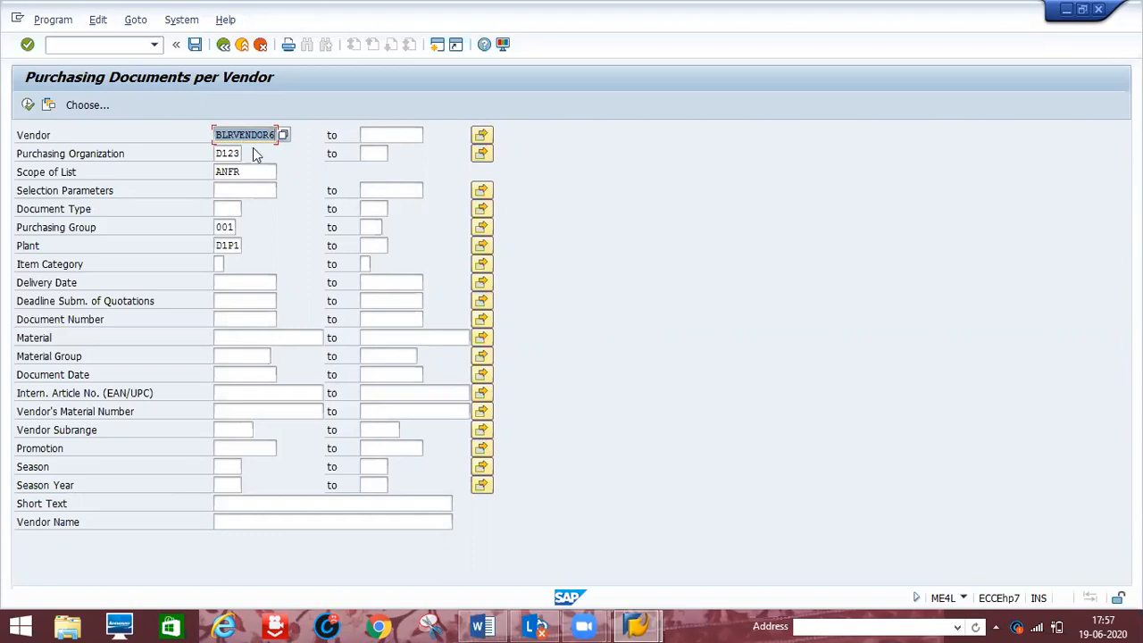
left_click(27, 105)
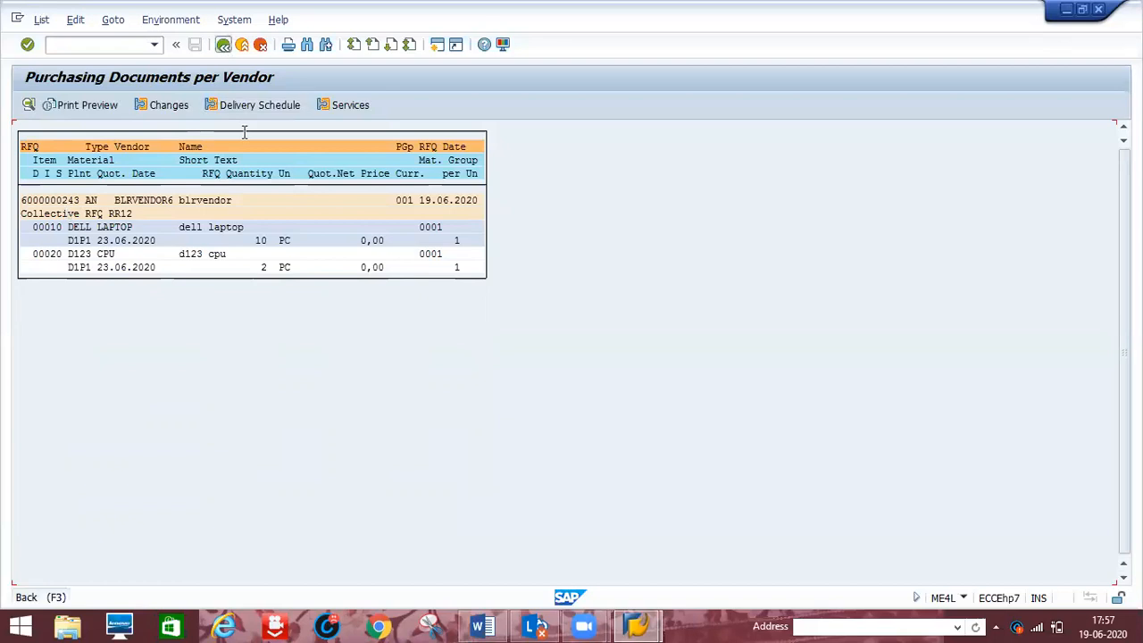
- Rerun the purchasing documents report for vendor 32, review its RFQ list, and return to the SAP Easy Access screen
key("F3")
key("BackSpace")
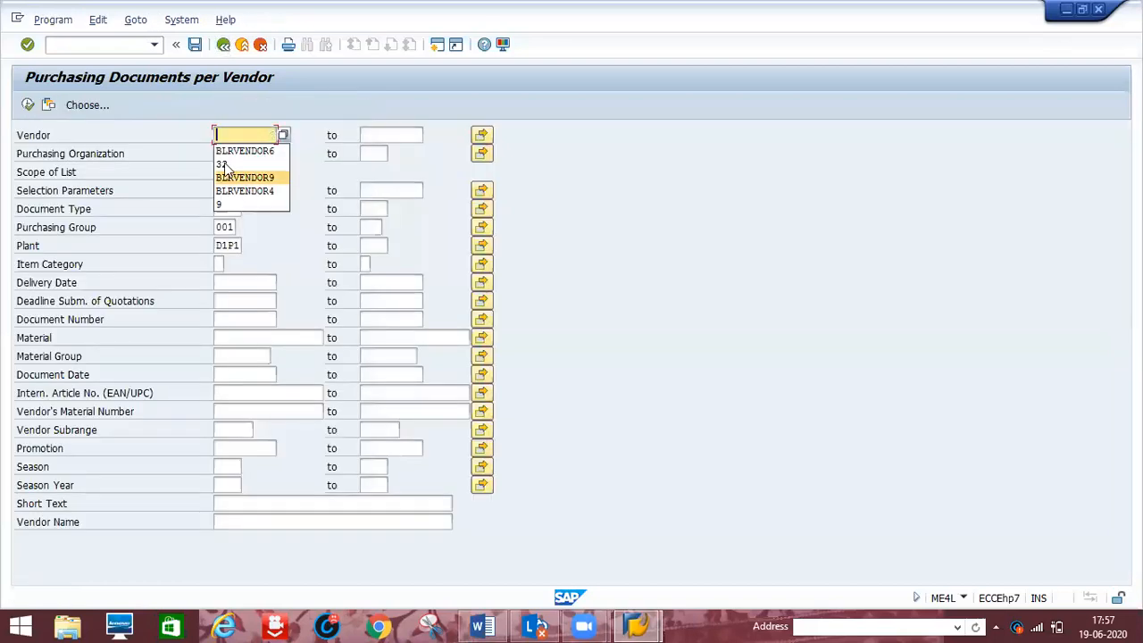
type("32")
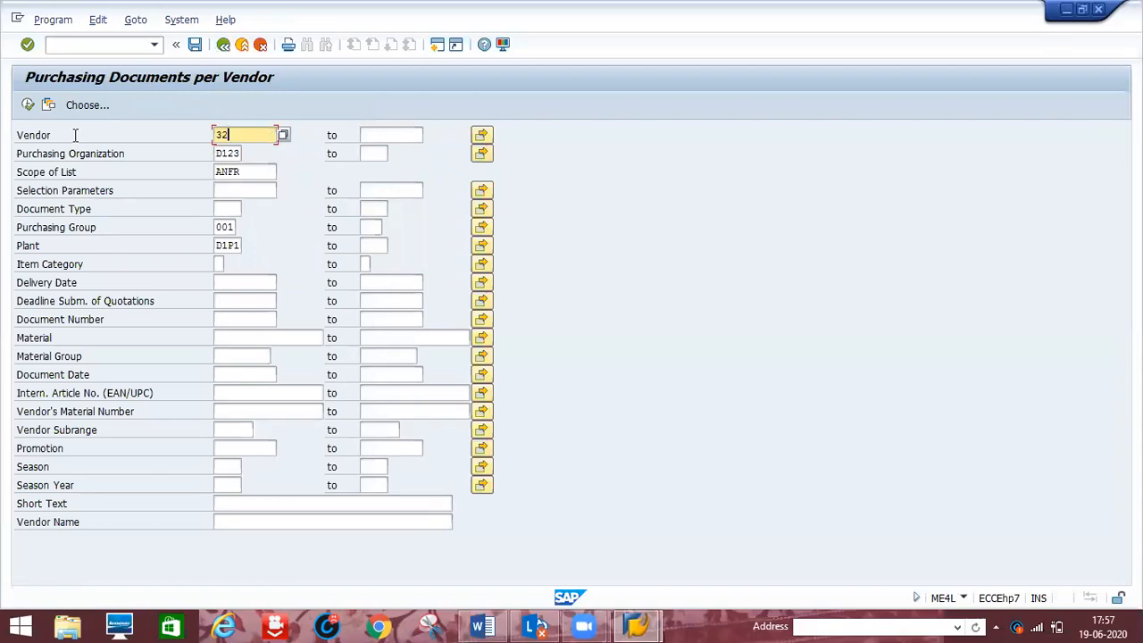
left_click(27, 106)
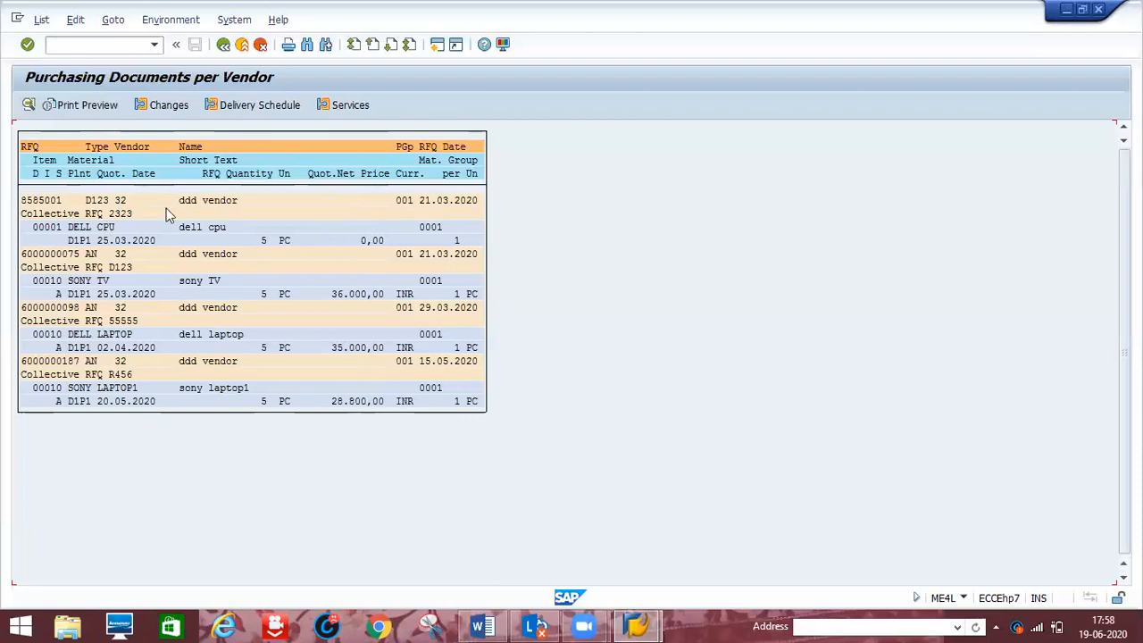
left_click(339, 390)
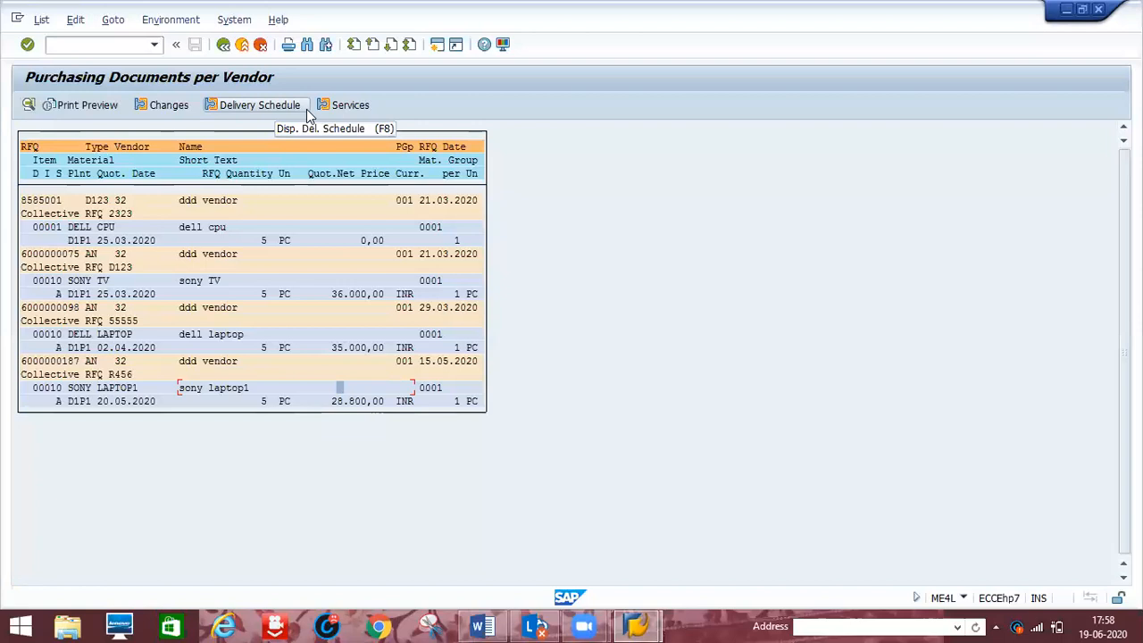
left_click(224, 45)
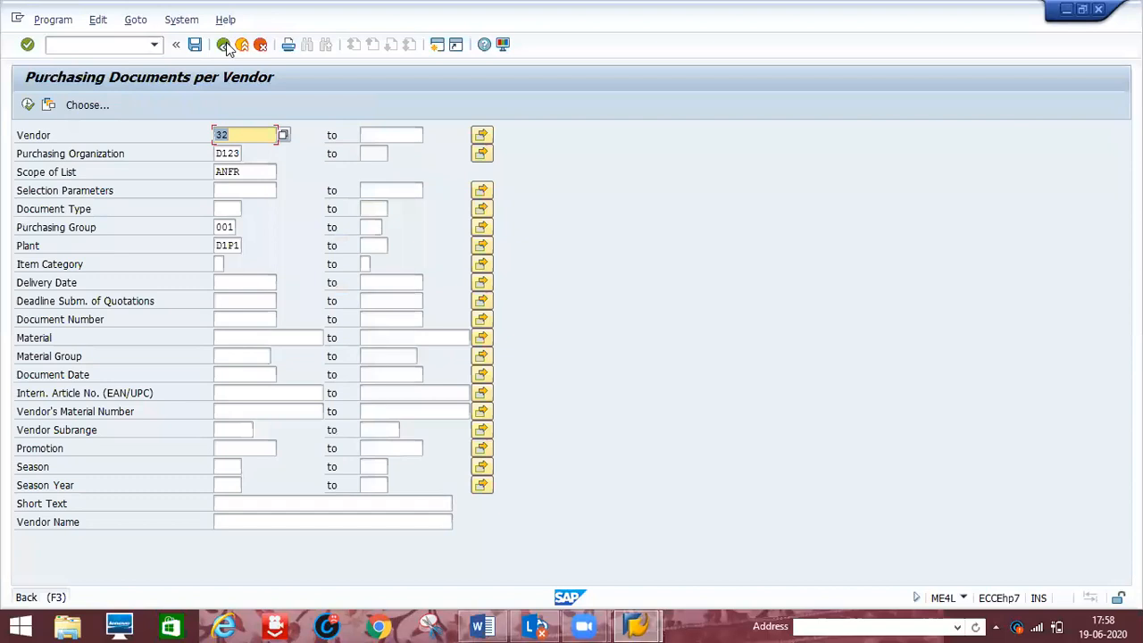
left_click(225, 46)
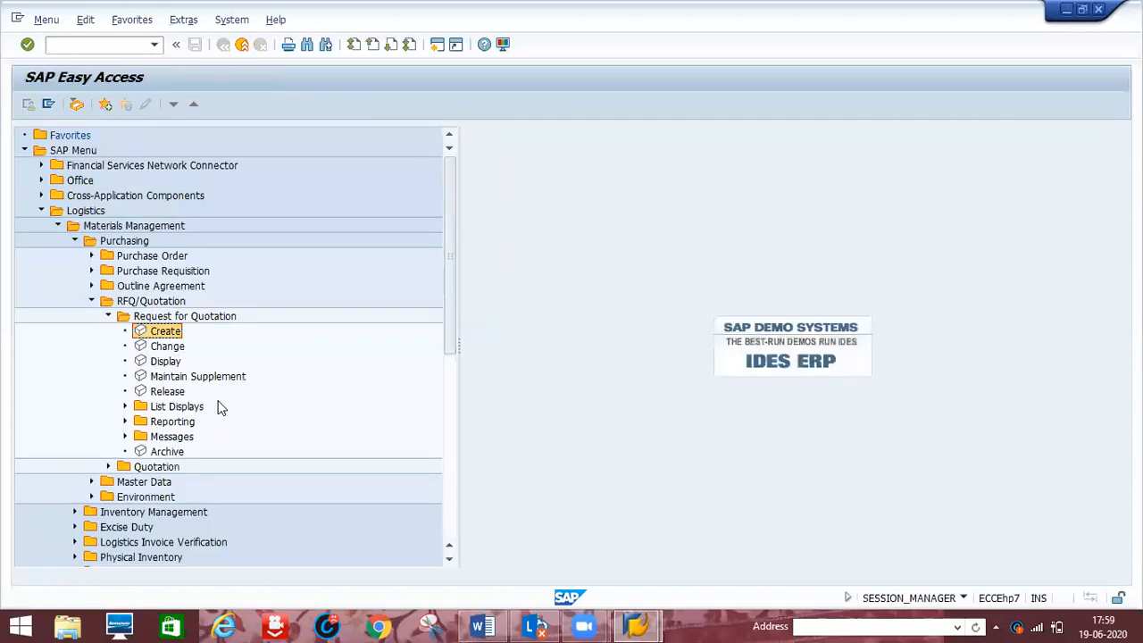
- Start transaction SPRO and expand Materials Management, Purchasing and RFQ/Quotation in the SAP Customizing Implementation Guide
left_click(83, 44)
type("spro")
key("Return")
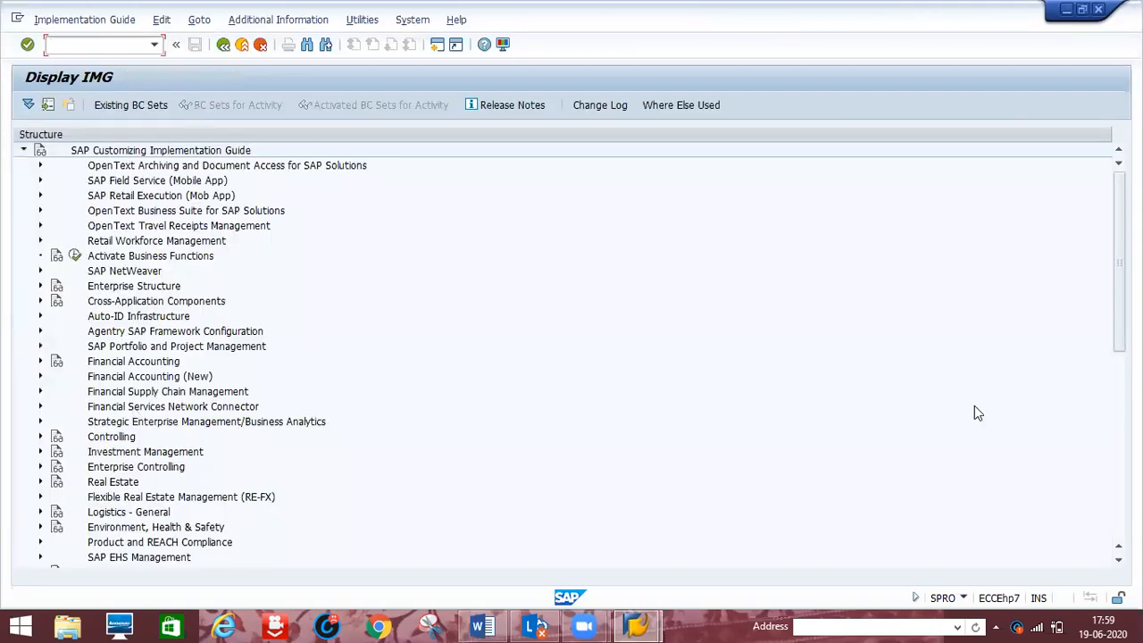
scroll(609, 274, "down", 9)
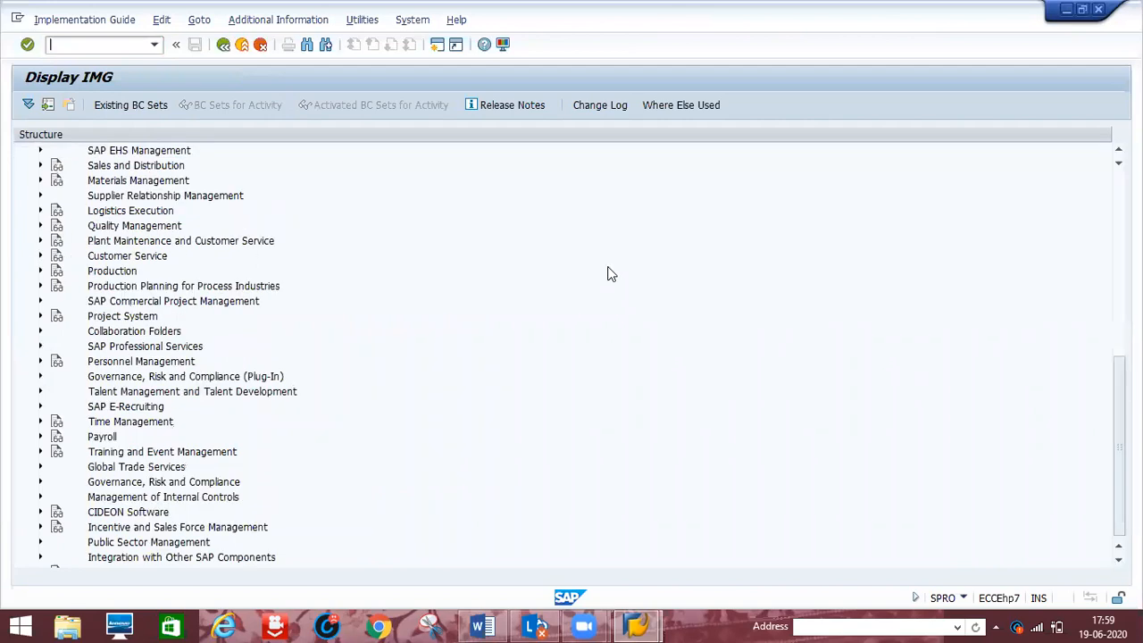
left_click(40, 181)
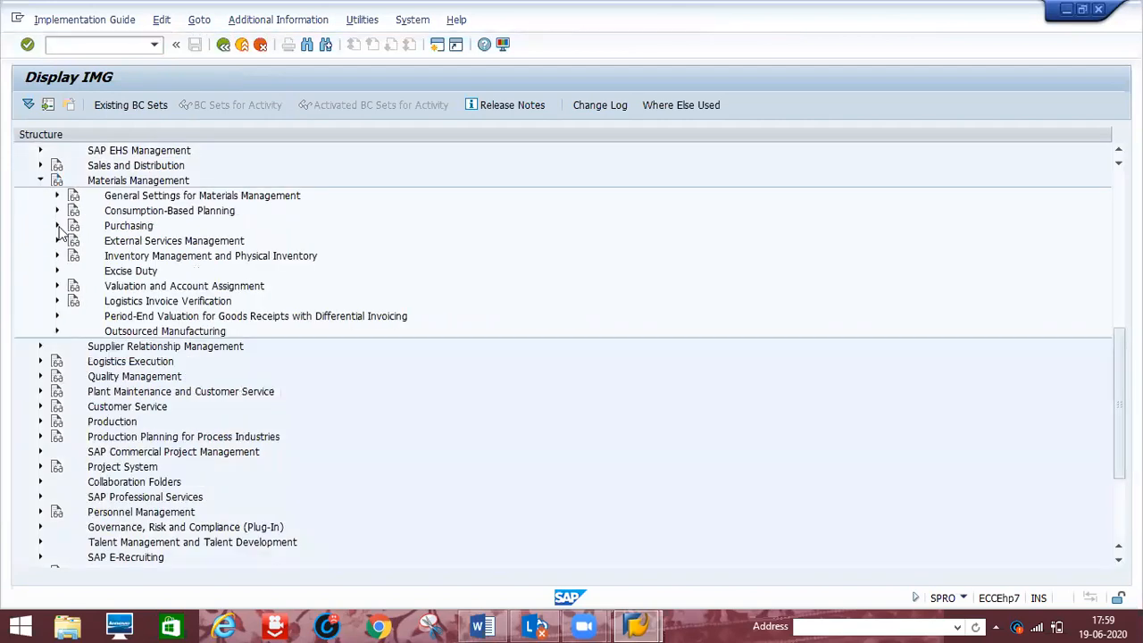
left_click(105, 241)
left_click(227, 216)
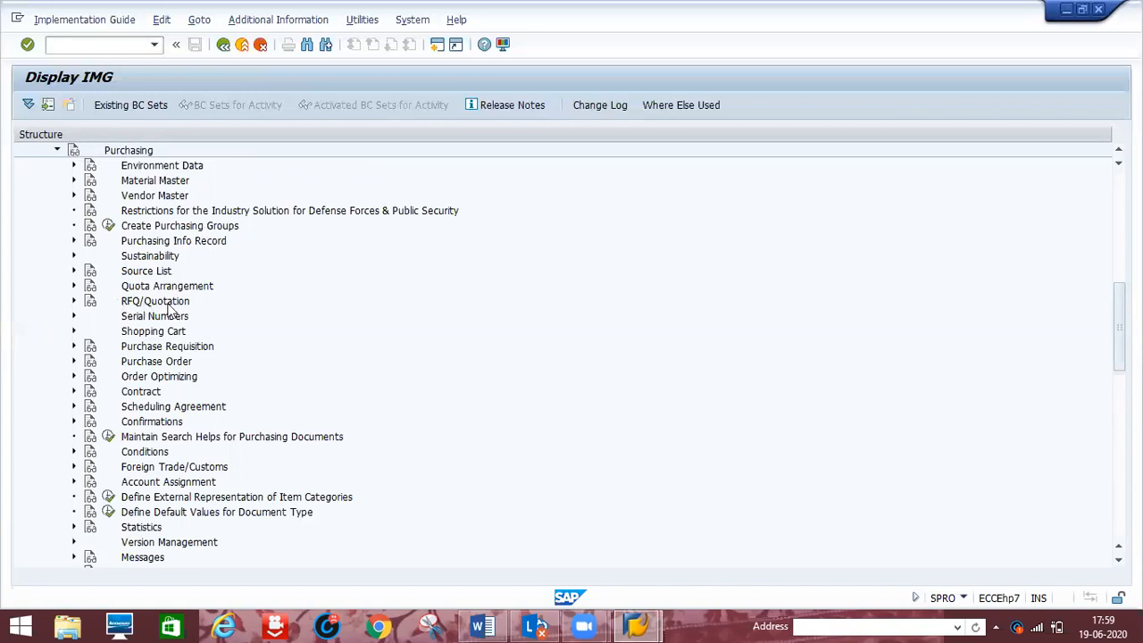
left_click(75, 302)
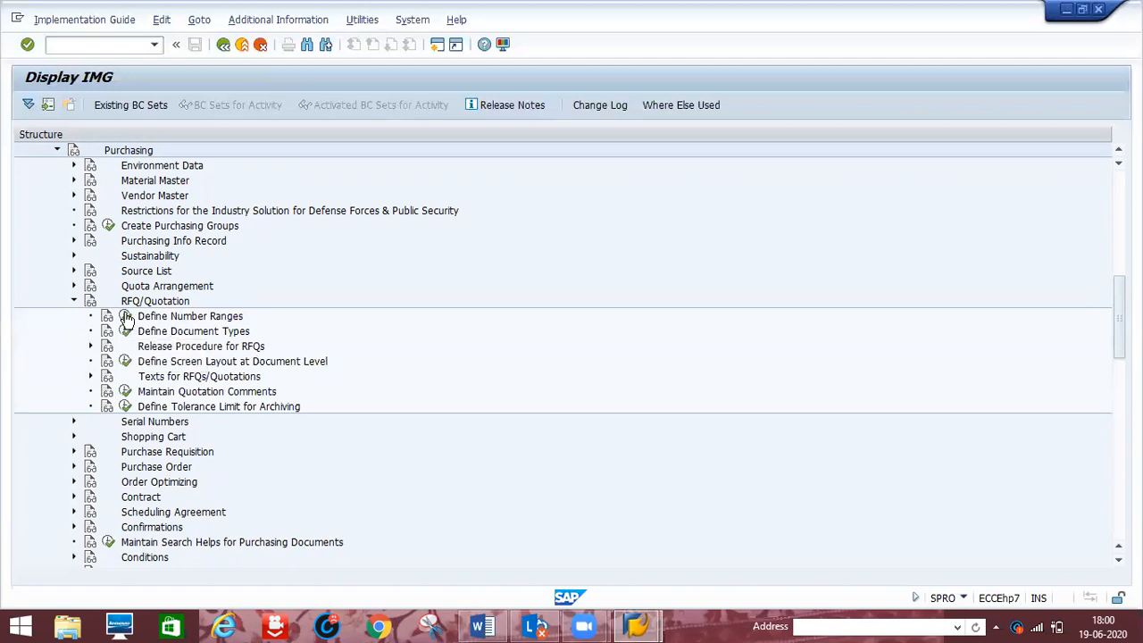
- Open Define Number Ranges for RFQ/Quotation, check its transaction code in the Word notes, and return to SAP
left_click(127, 319)
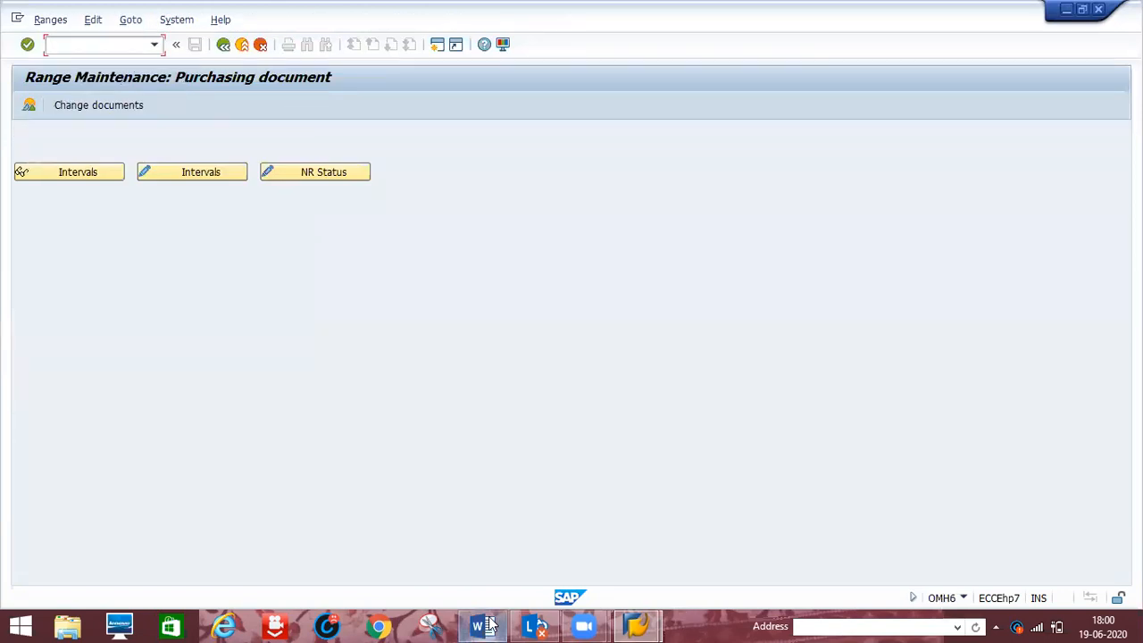
key("alt+Tab")
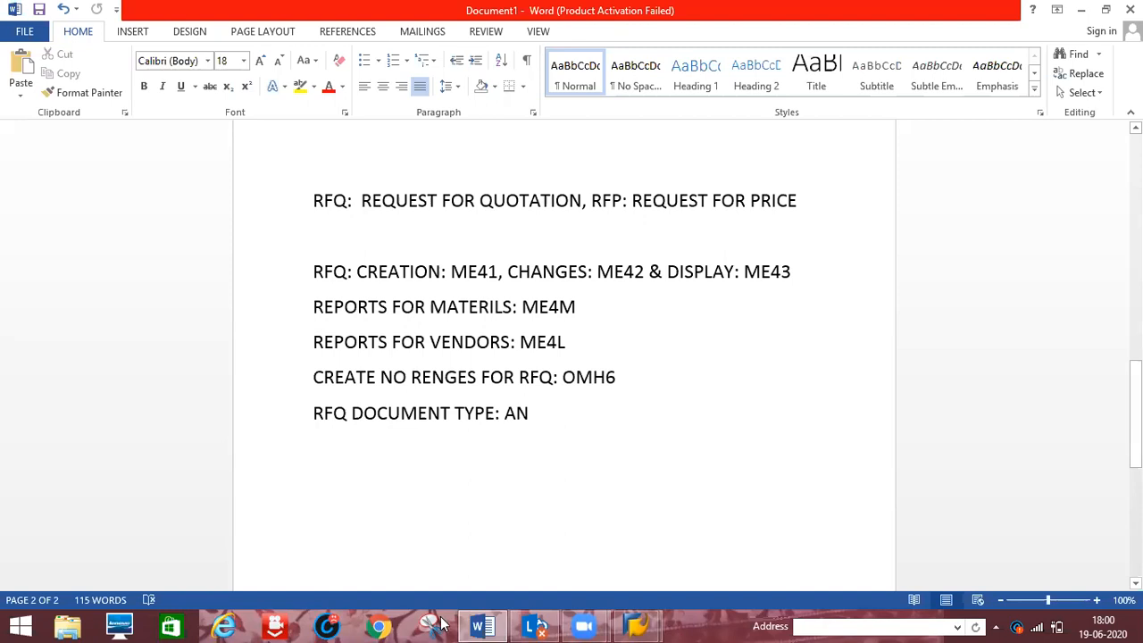
left_click(636, 625)
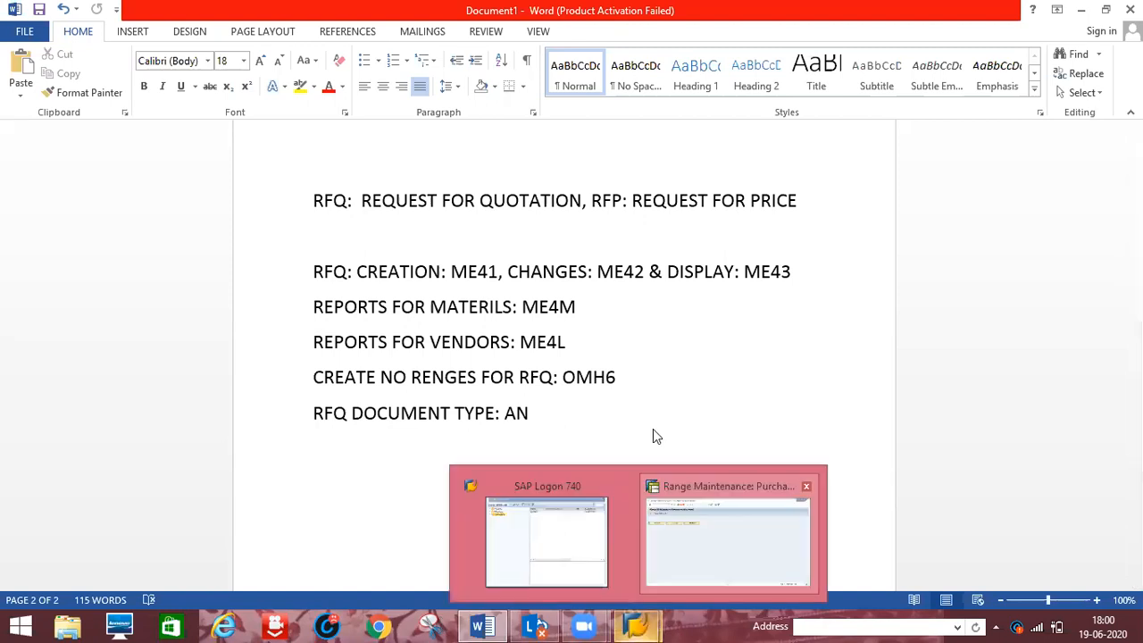
left_click(732, 542)
left_click(207, 172)
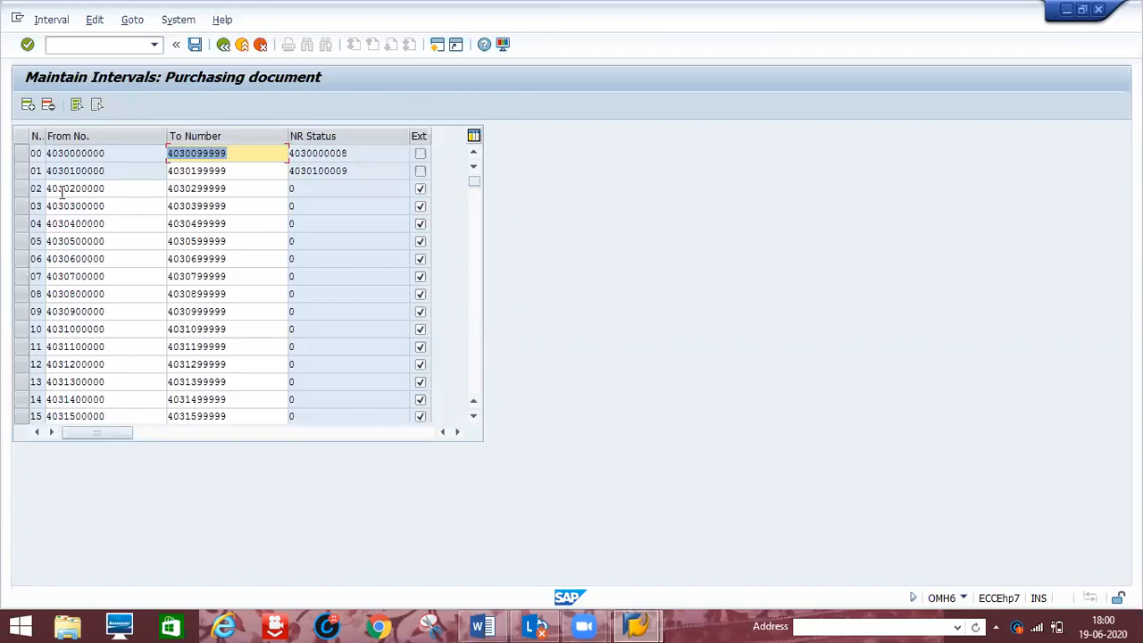
left_click(28, 104)
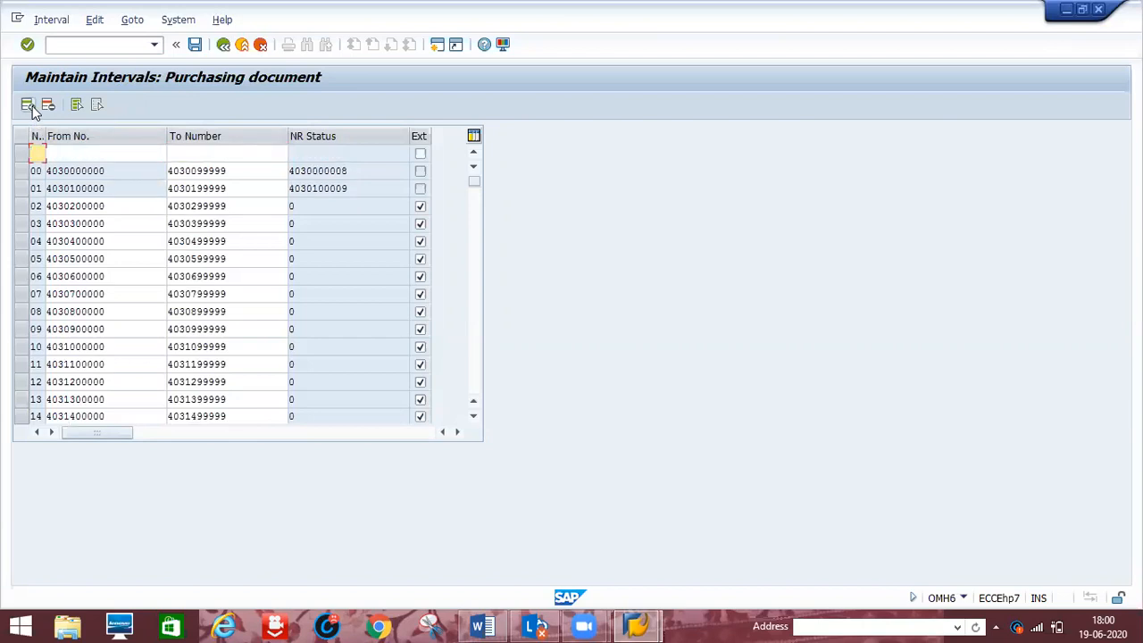
type("P1")
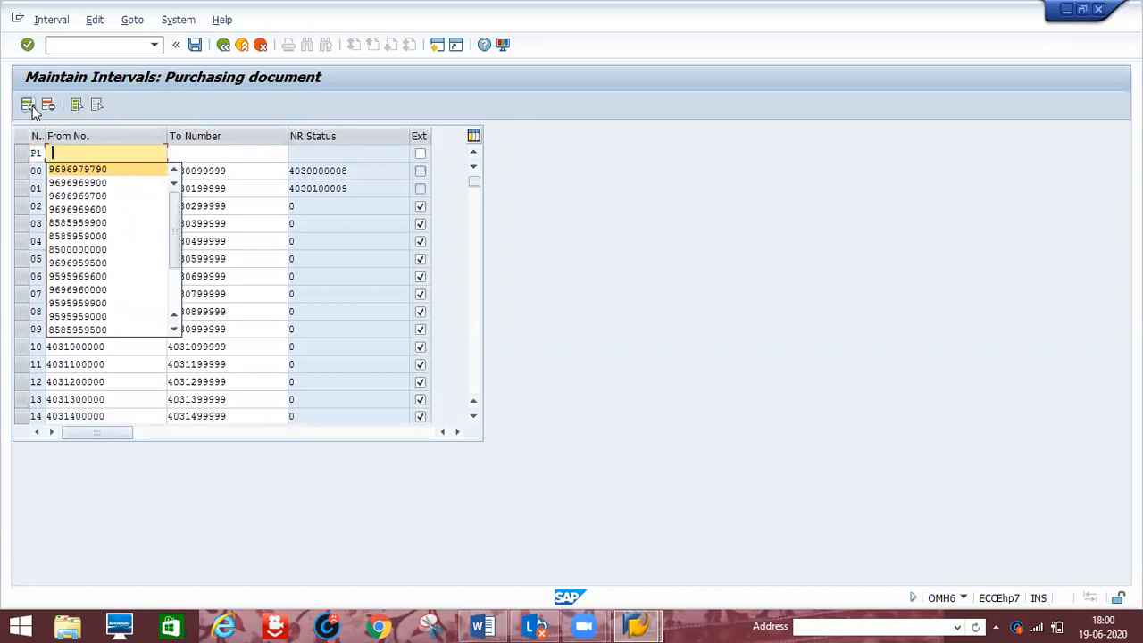
key("Return")
key("Return")
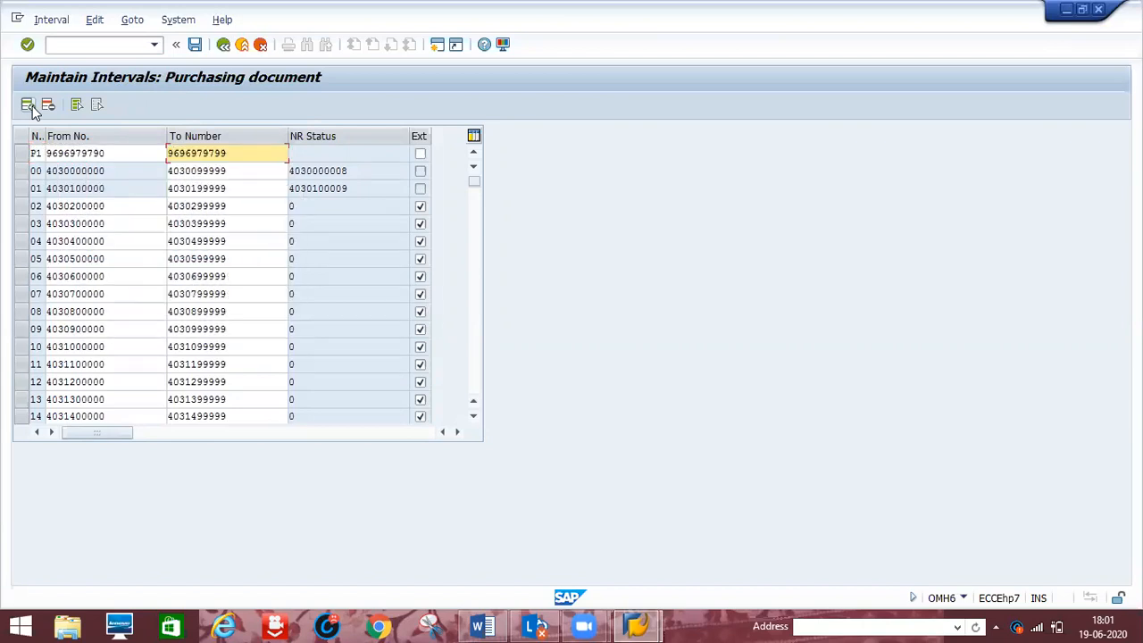
key("Return")
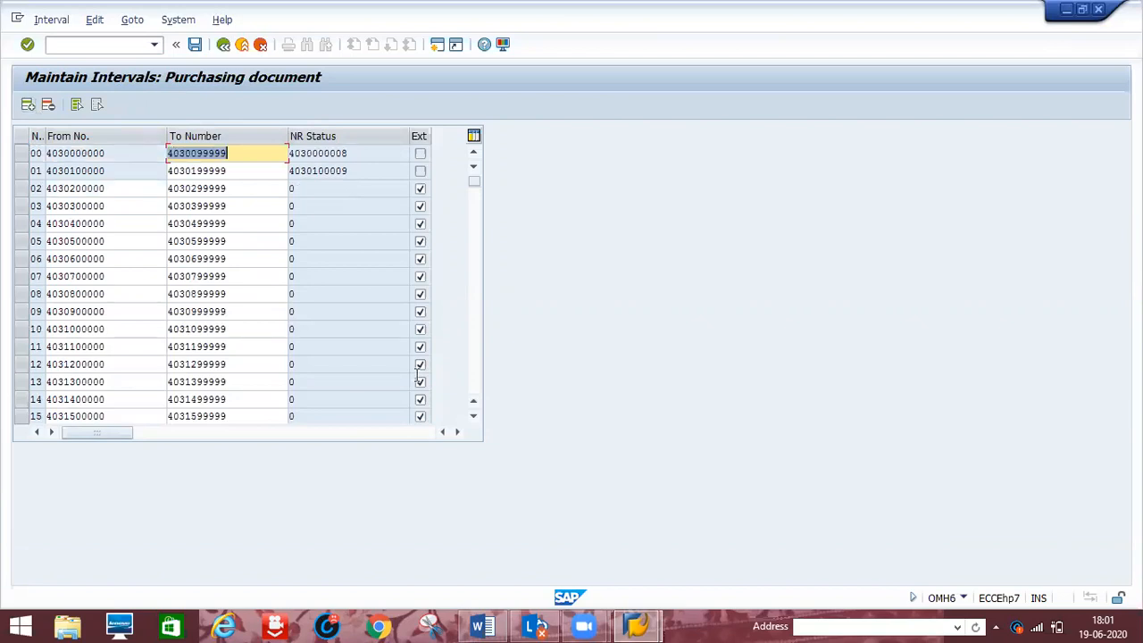
- Locate the new P1 interval in the purchasing document number range list and select its row
left_click(472, 378)
left_click(471, 382)
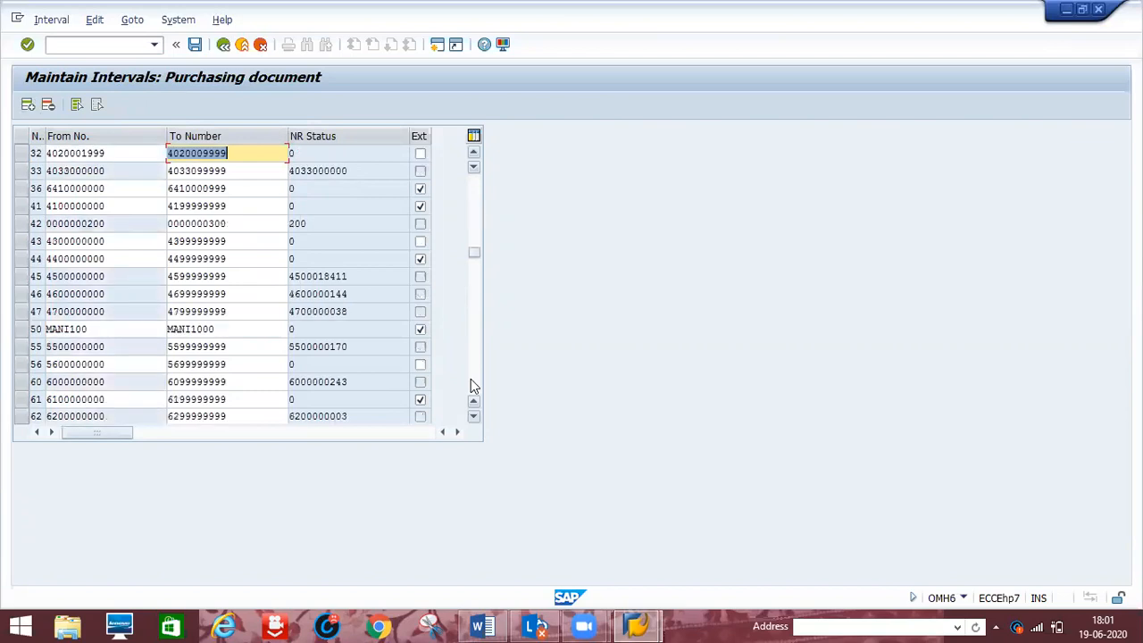
left_click(473, 386)
left_click(473, 386)
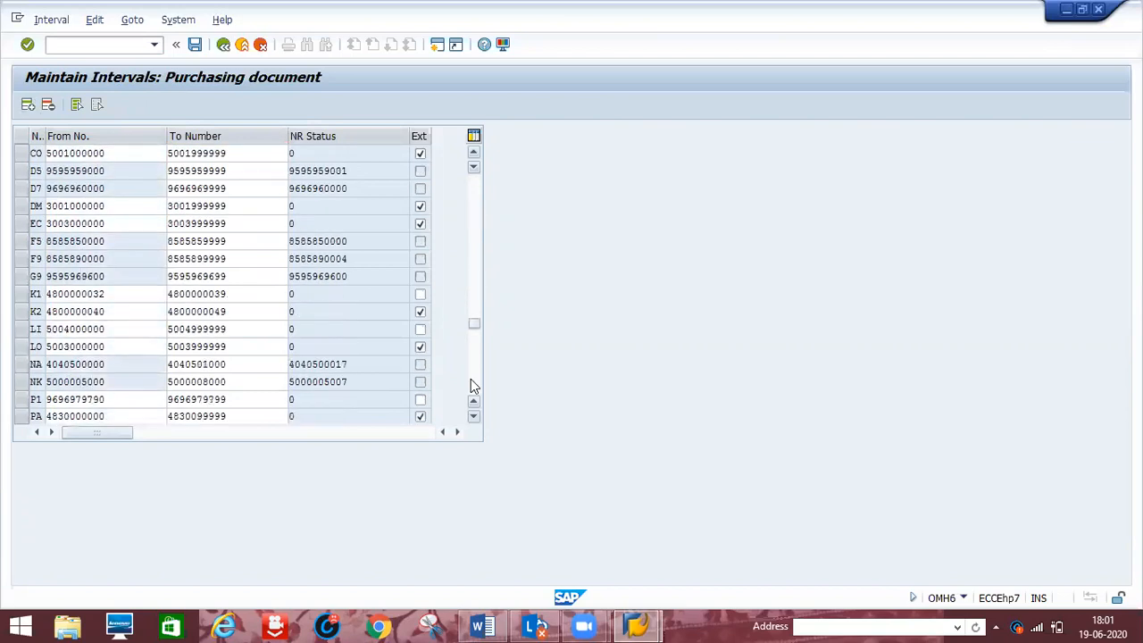
left_click(473, 386)
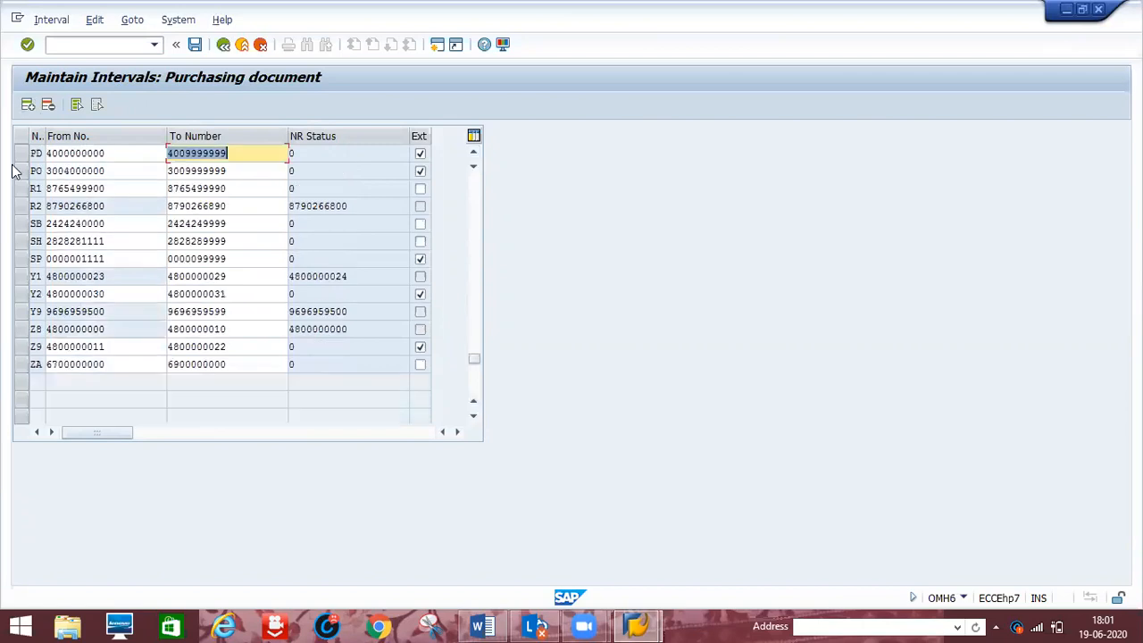
left_click(474, 156)
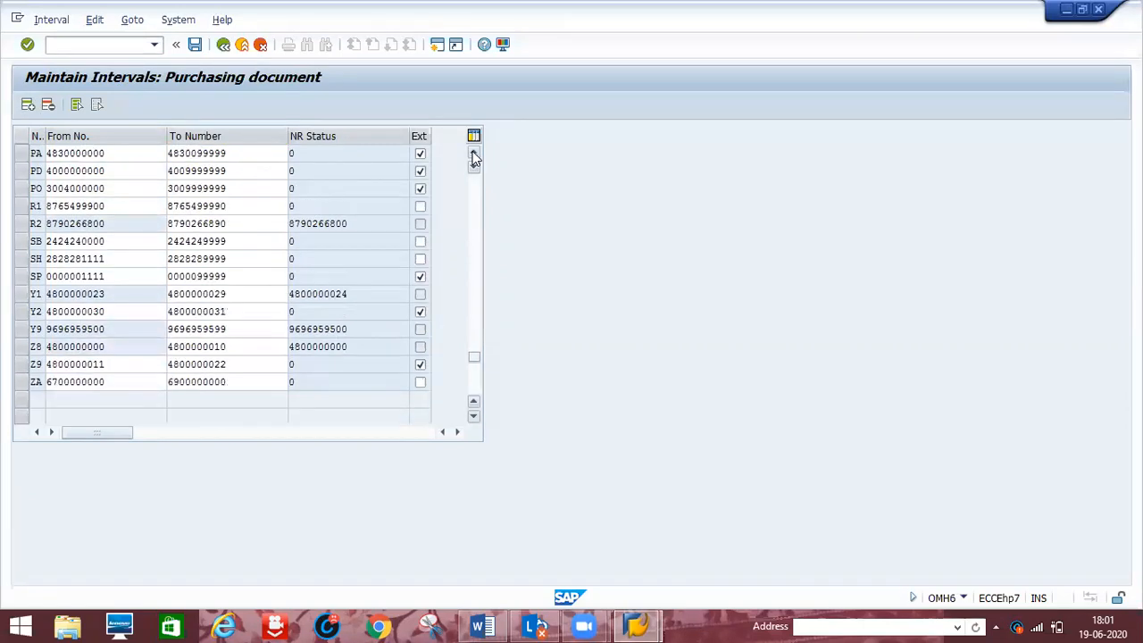
scroll(16, 192, "up", 1)
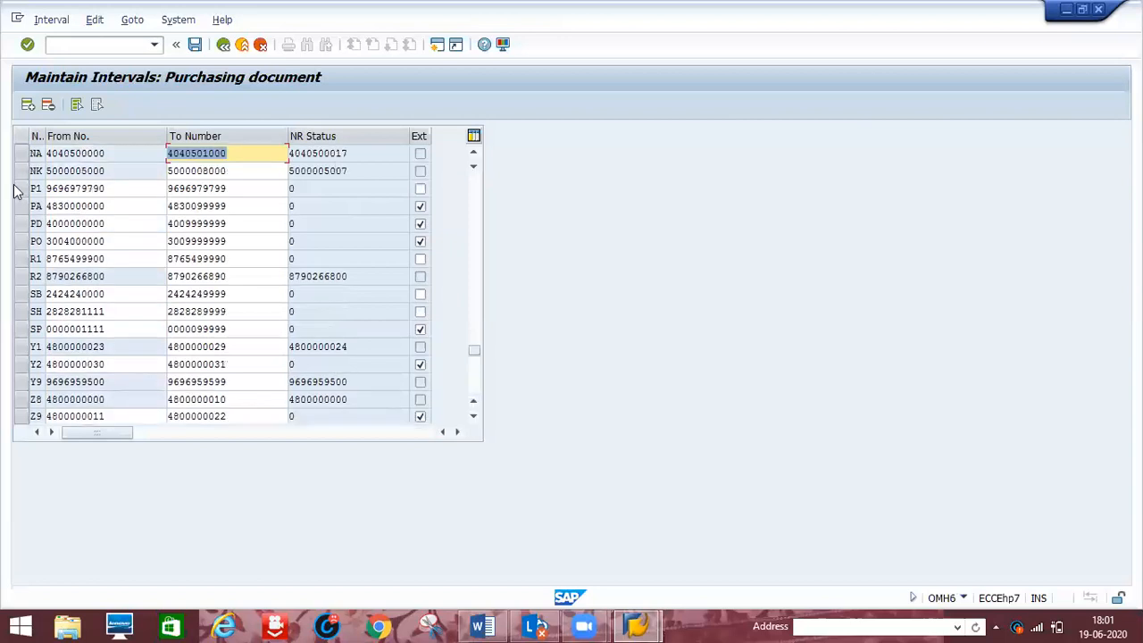
left_click(22, 191)
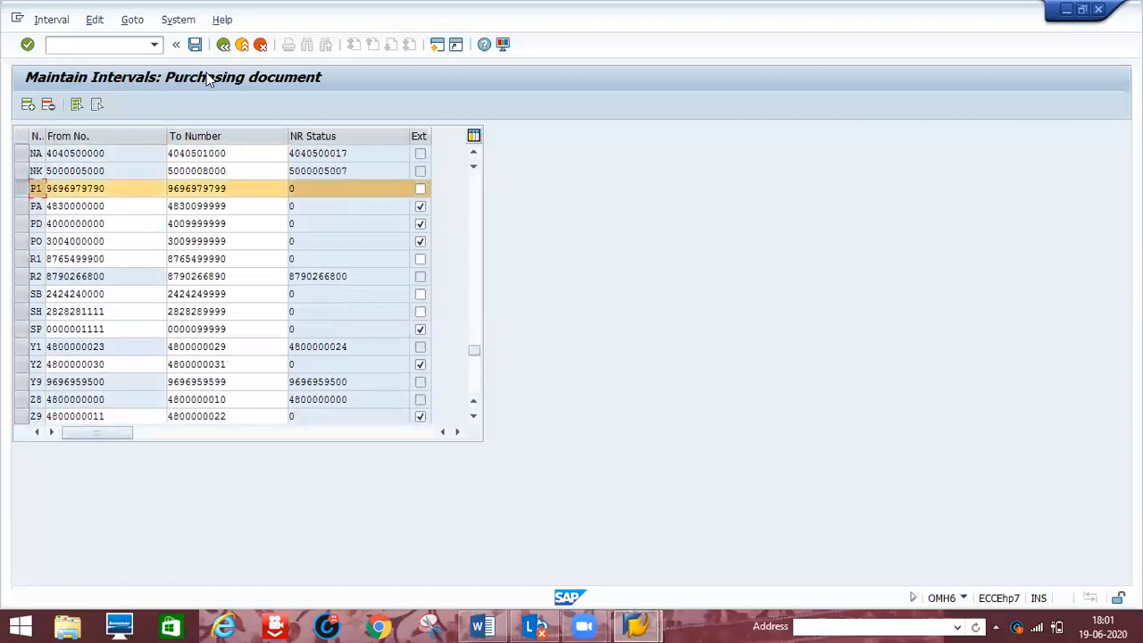
- Save the number range intervals and go back to the implementation guide
left_click(194, 44)
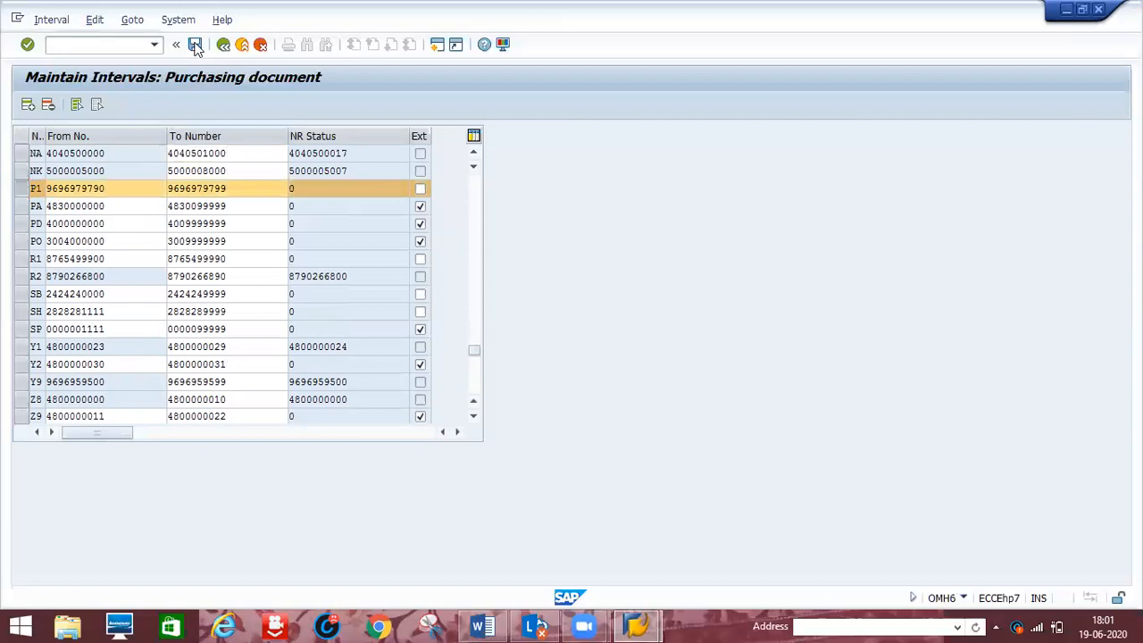
left_click(469, 506)
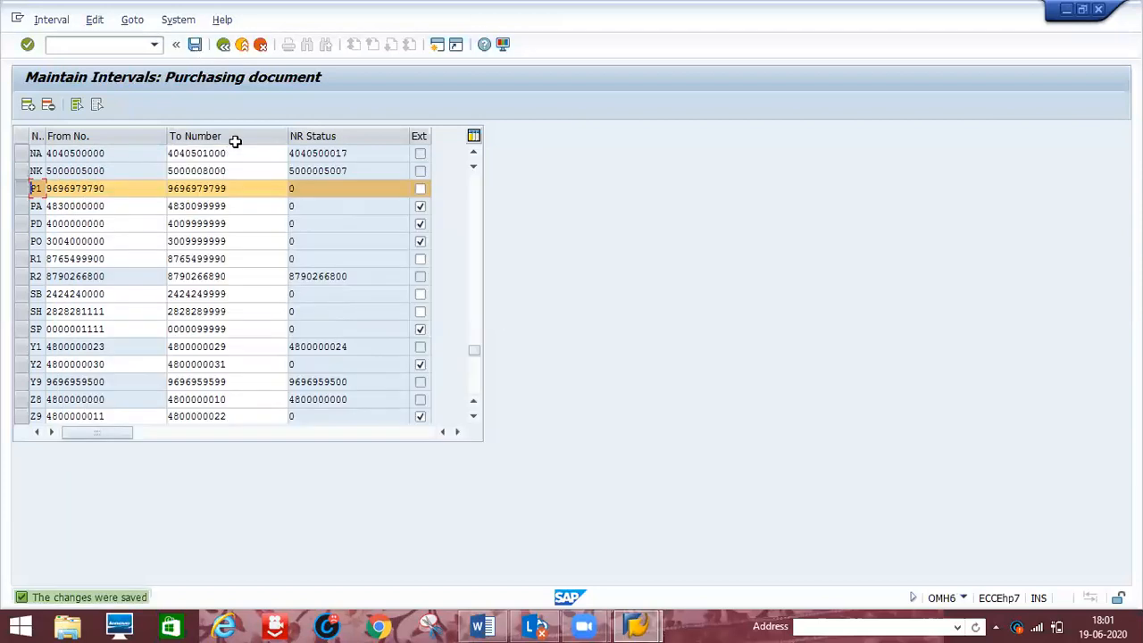
left_click(223, 51)
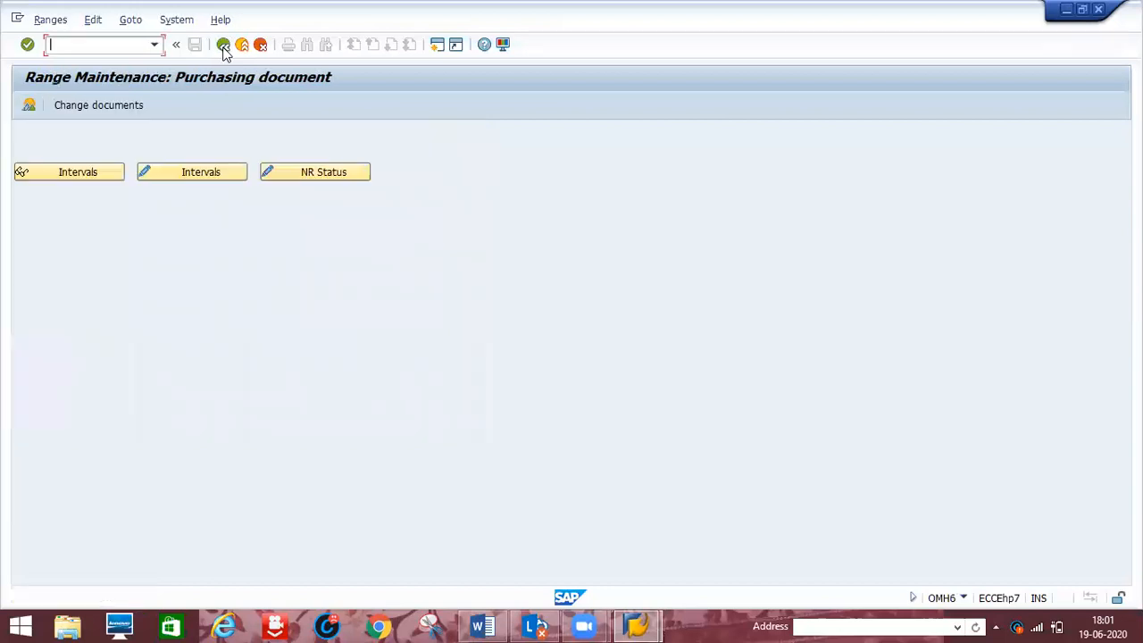
left_click(223, 51)
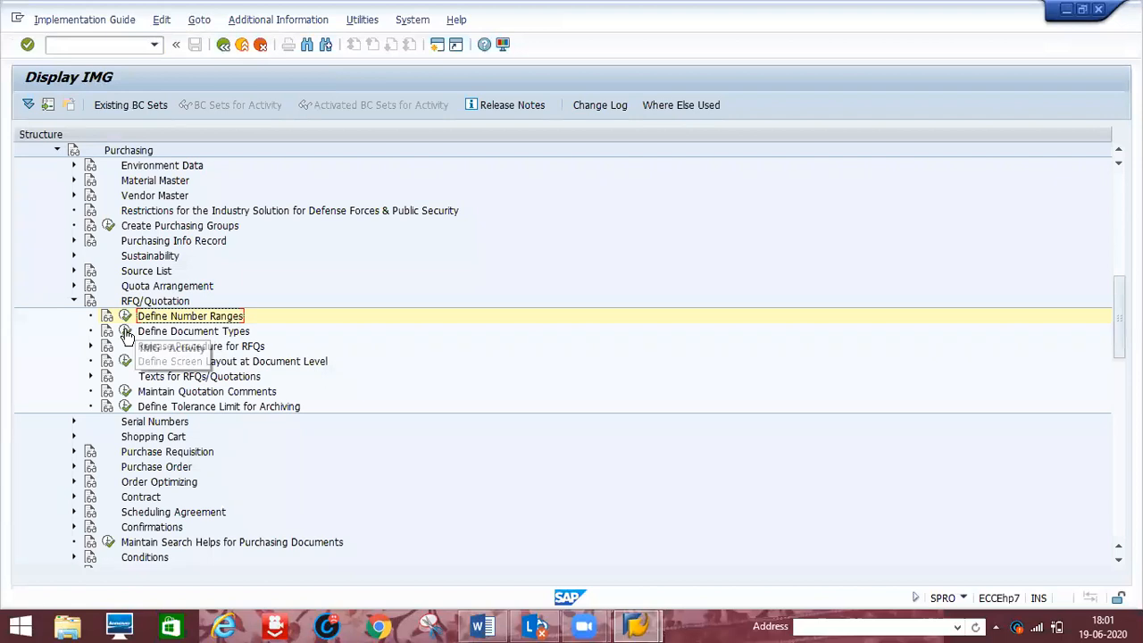
- Open Define Document Types for RFQ/Quotation, select document type AN, and check it against the Word notes before returning to SAP
left_click(125, 332)
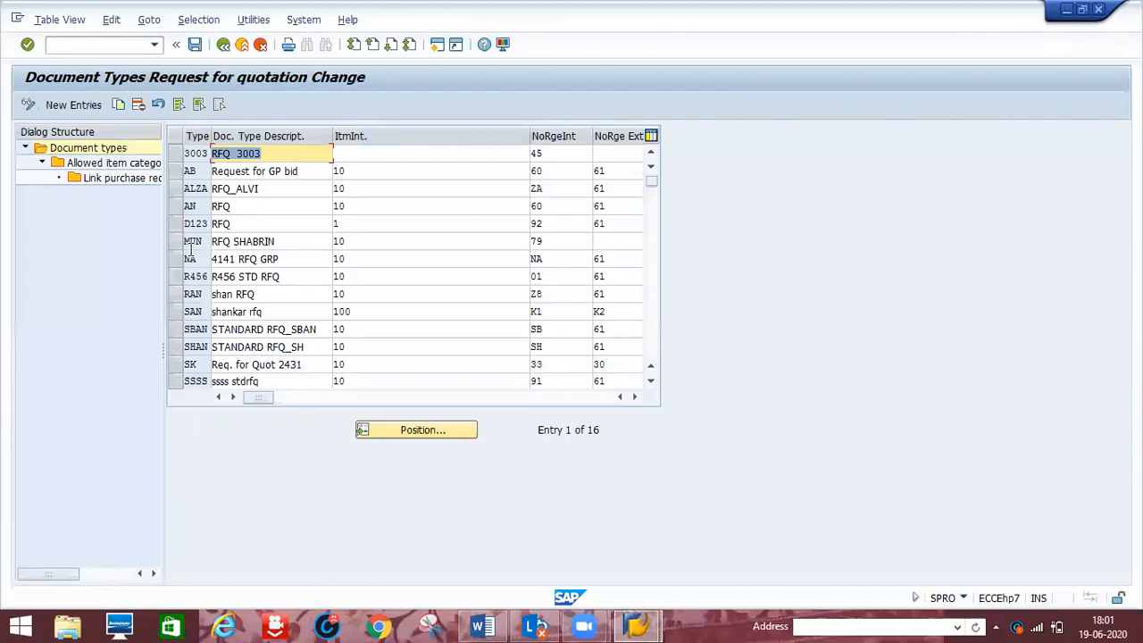
left_click(175, 207)
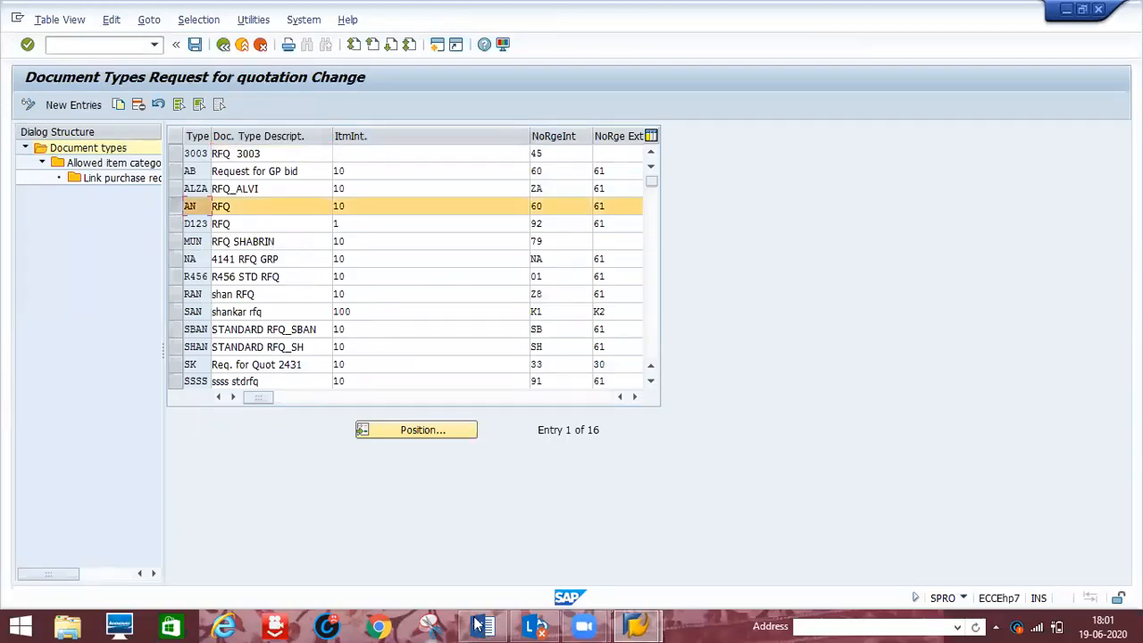
key("alt+Tab")
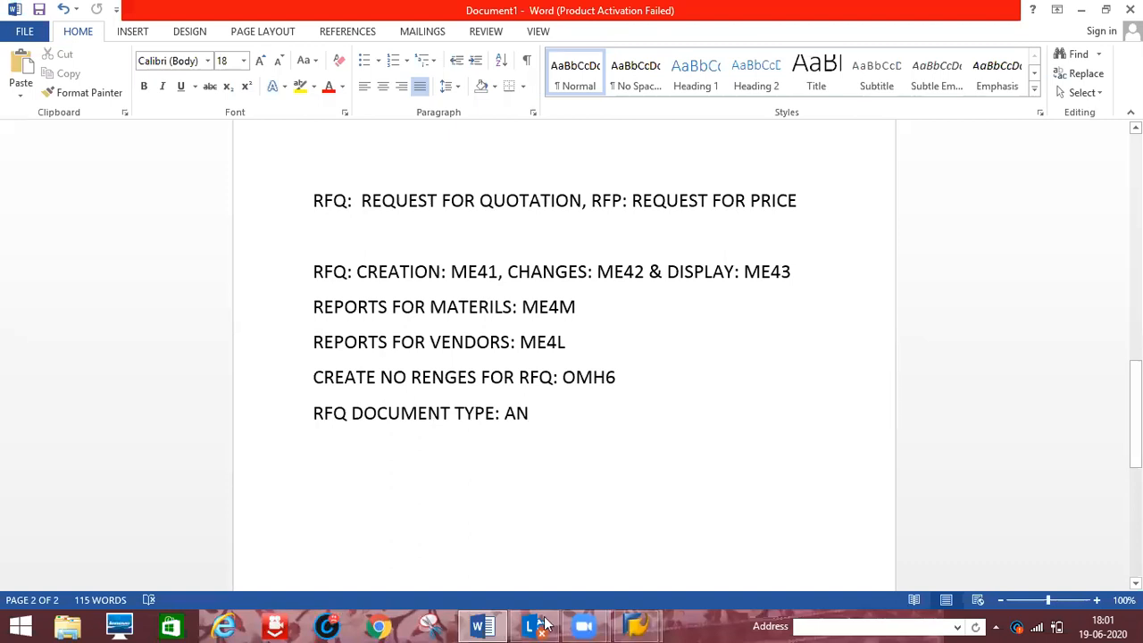
mouse_move(636, 625)
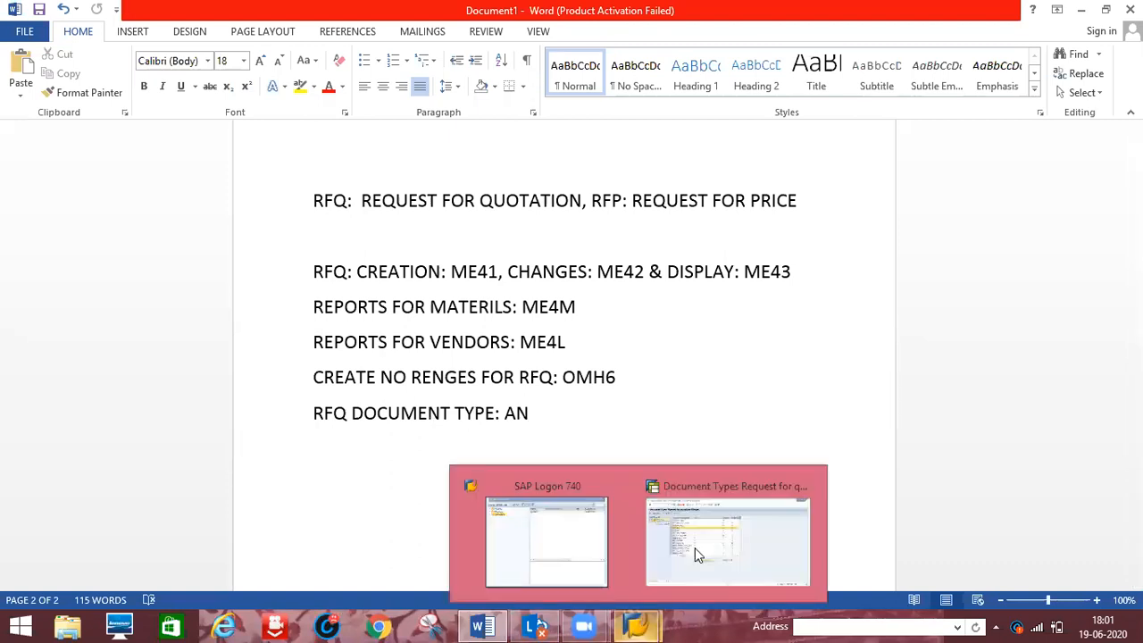
left_click(695, 548)
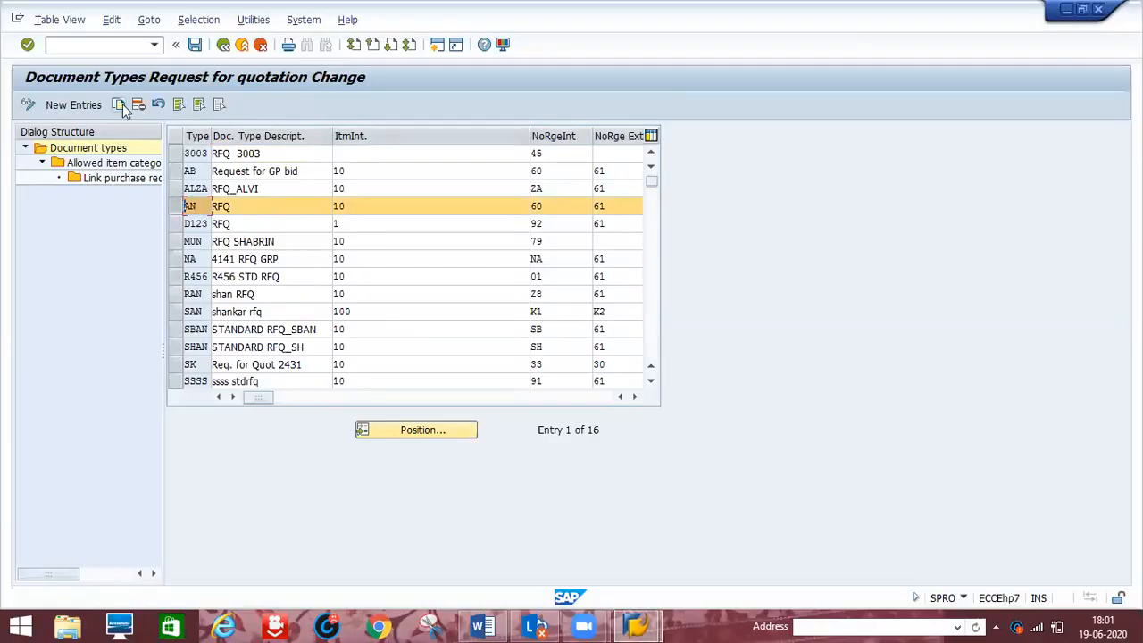
- Copy RFQ document type AN to a new type ANR1 with the description STD RFQ
key("F6")
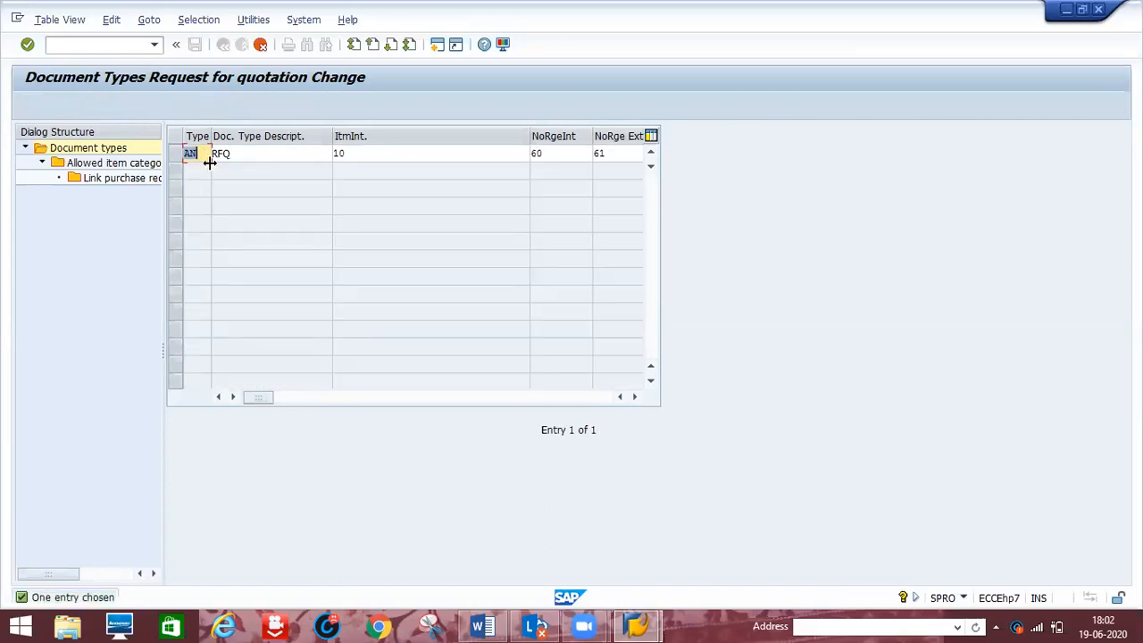
left_click(209, 162)
type("R1")
key("Tab")
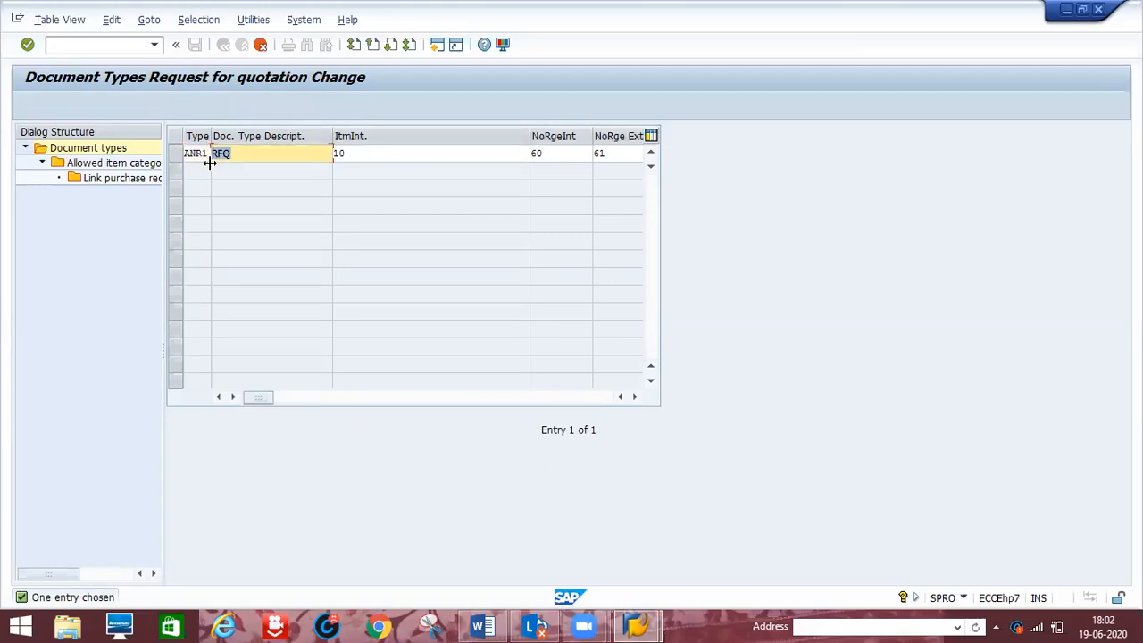
type("STD TR")
key("BackSpace")
key("BackSpace")
type("RFQ")
- Assign internal number range P1 to document type ANR1 and copy it with all dependent entries
left_click(582, 154)
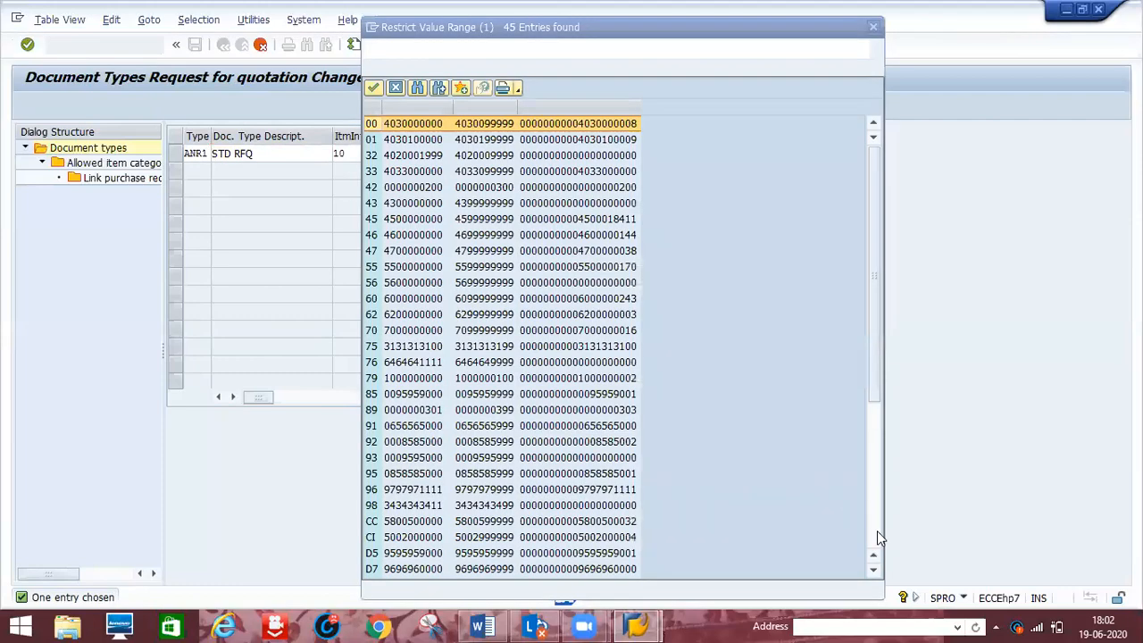
scroll(403, 520, "down", 6)
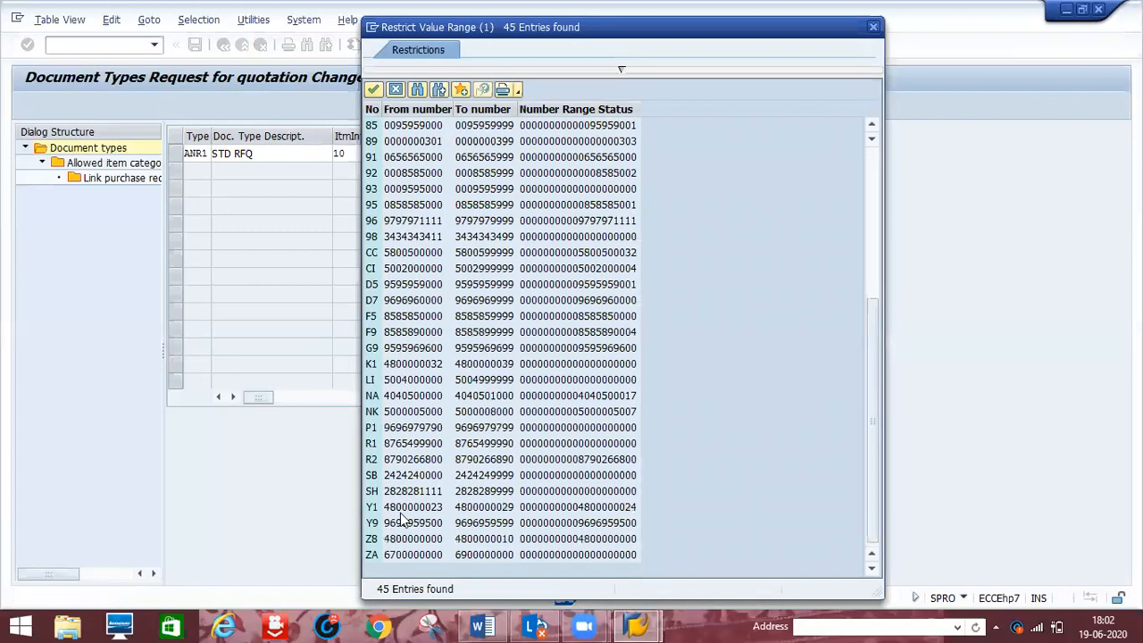
double_click(408, 429)
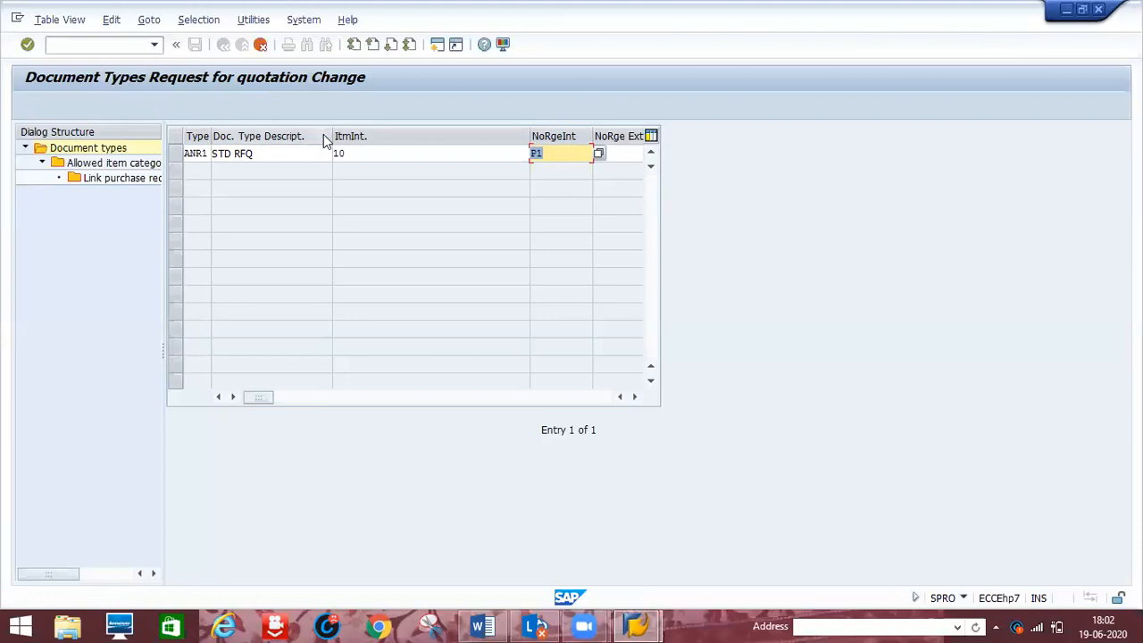
key("Return")
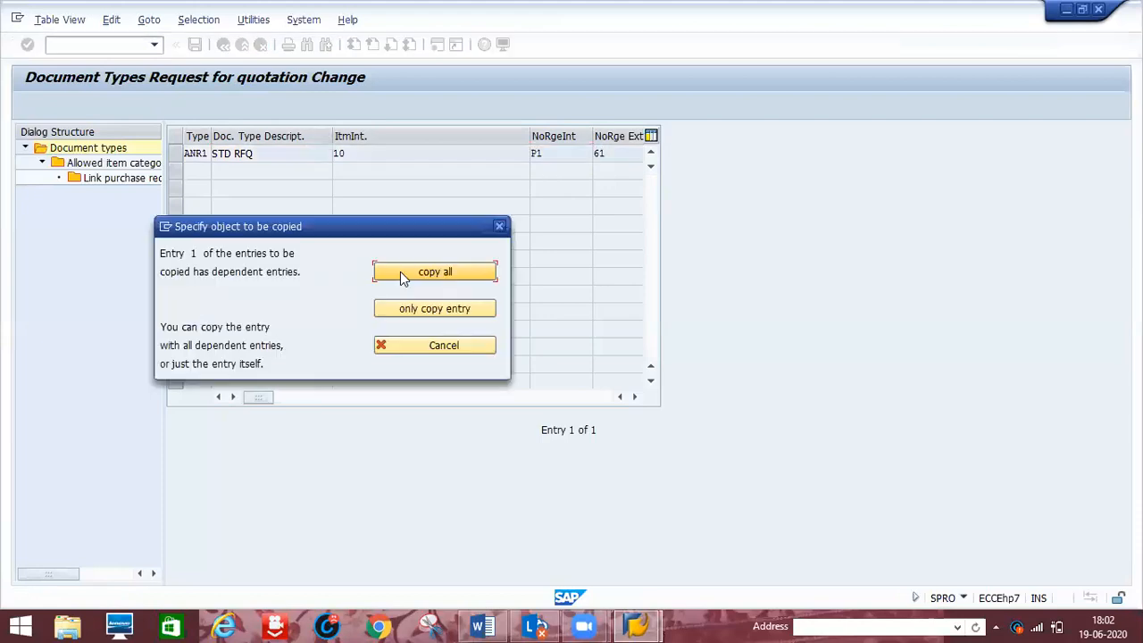
left_click(400, 273)
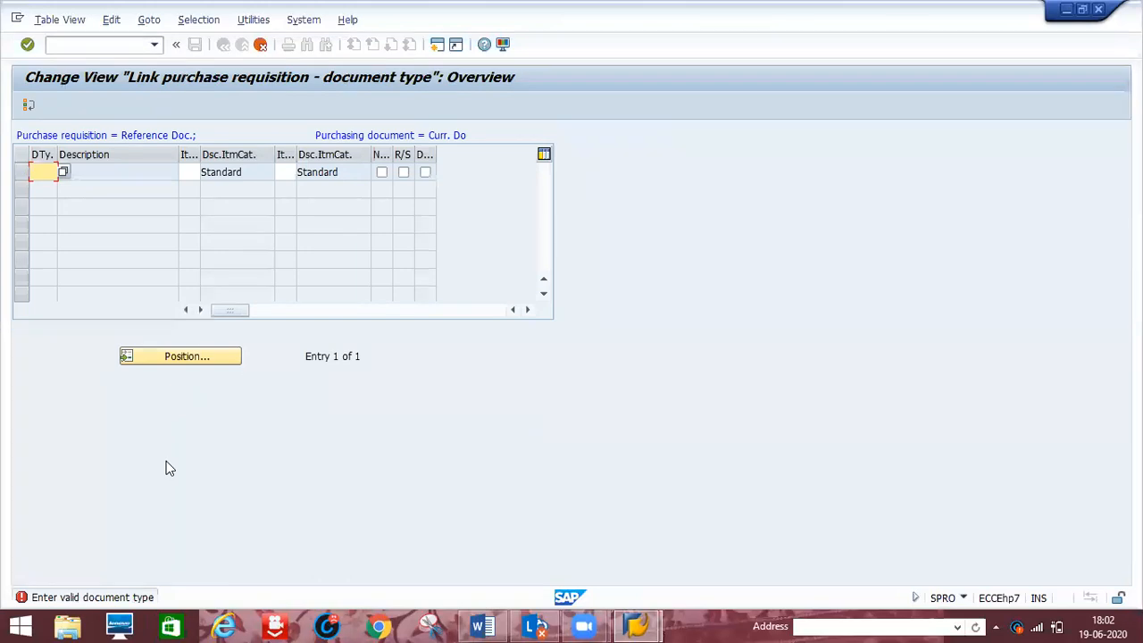
- Link purchase requisition document type RR12 to the new RFQ type for the standard item category
key("Return")
key("Return")
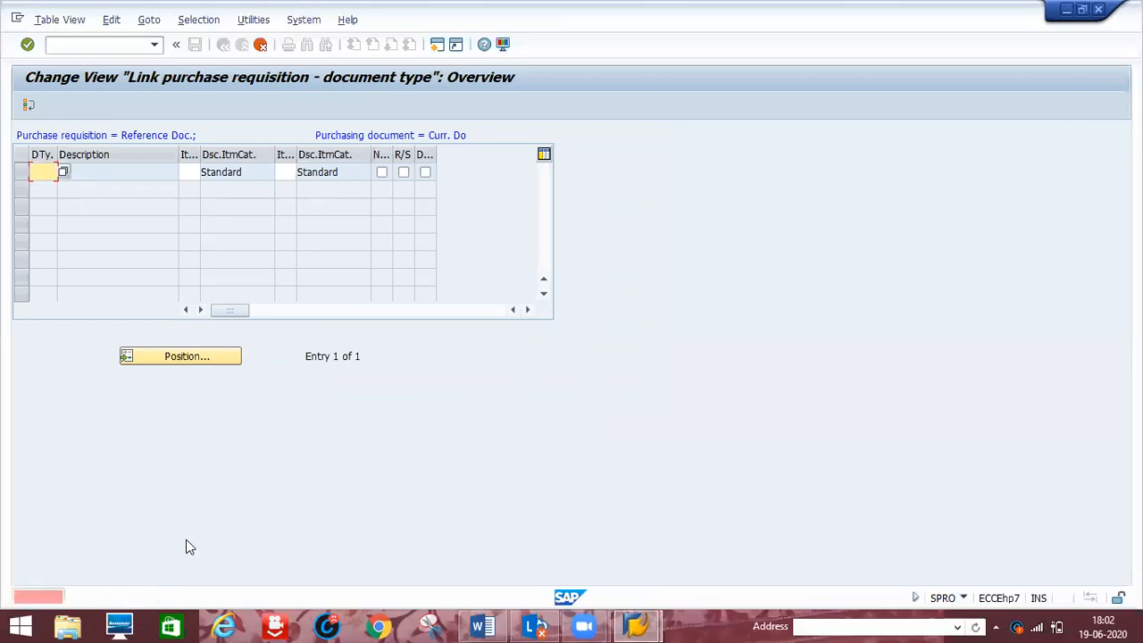
left_click(64, 172)
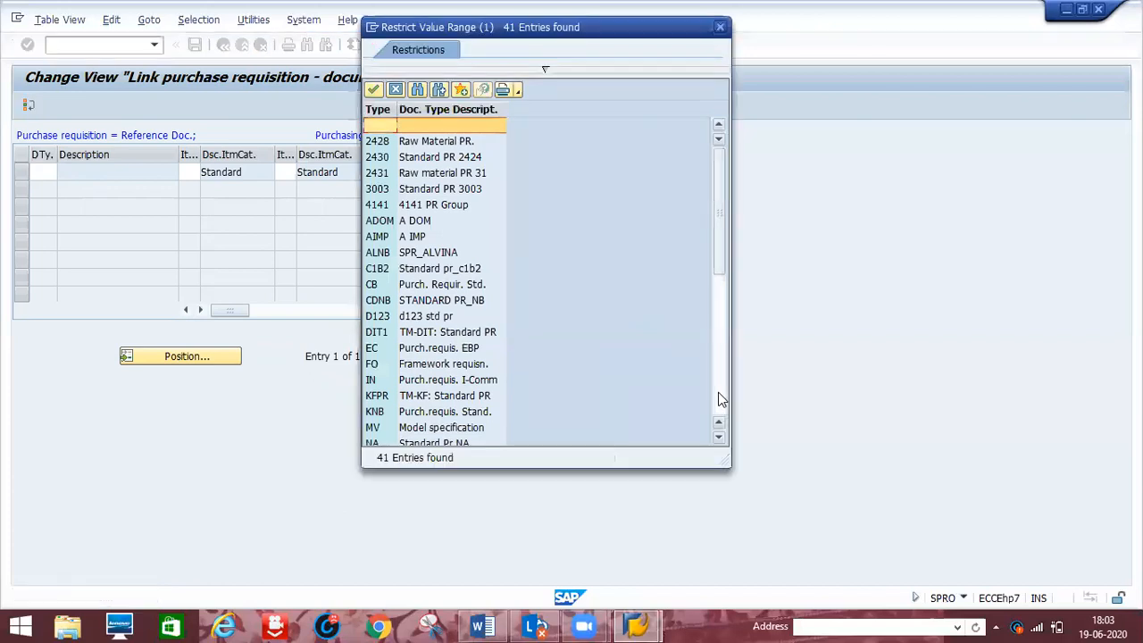
left_click(719, 393)
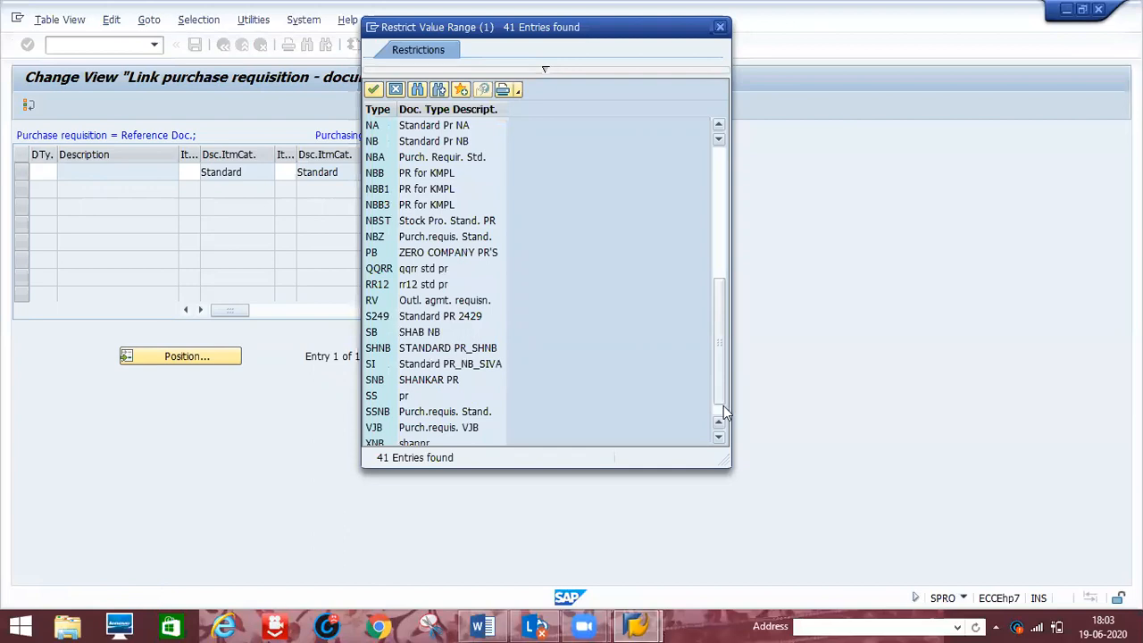
scroll(413, 275, "down", 1)
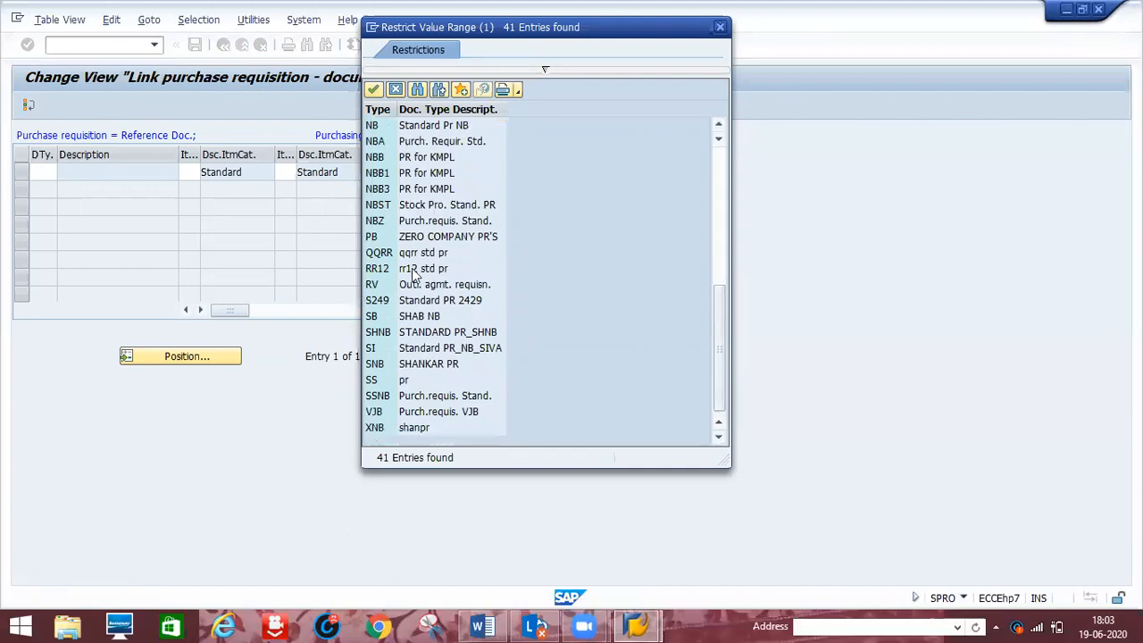
key("Escape")
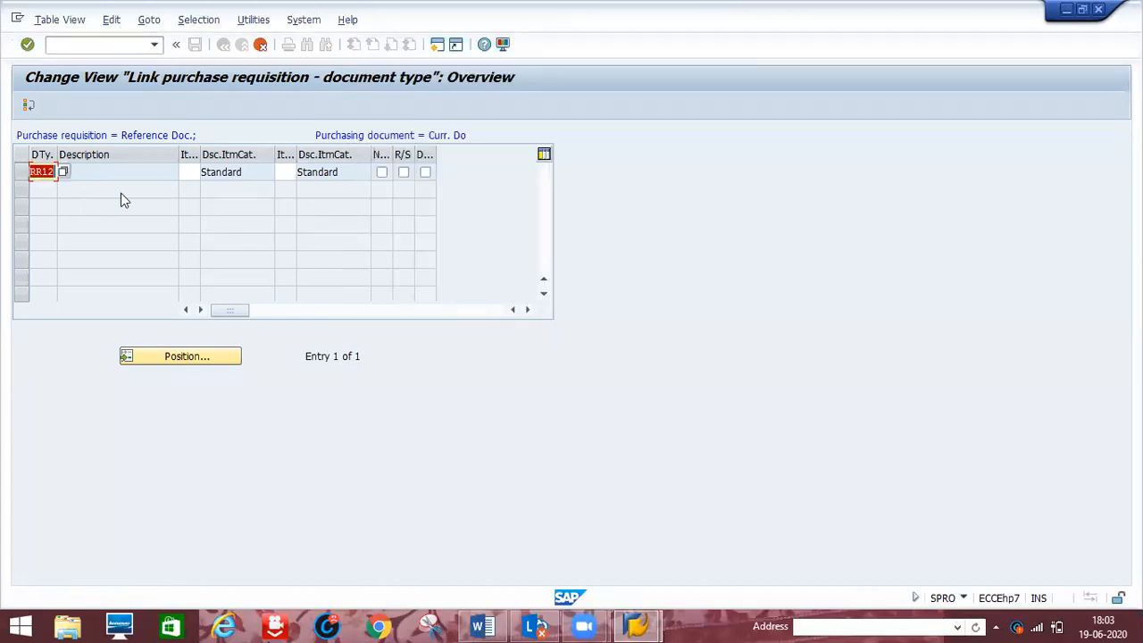
key("Delete")
key("Return")
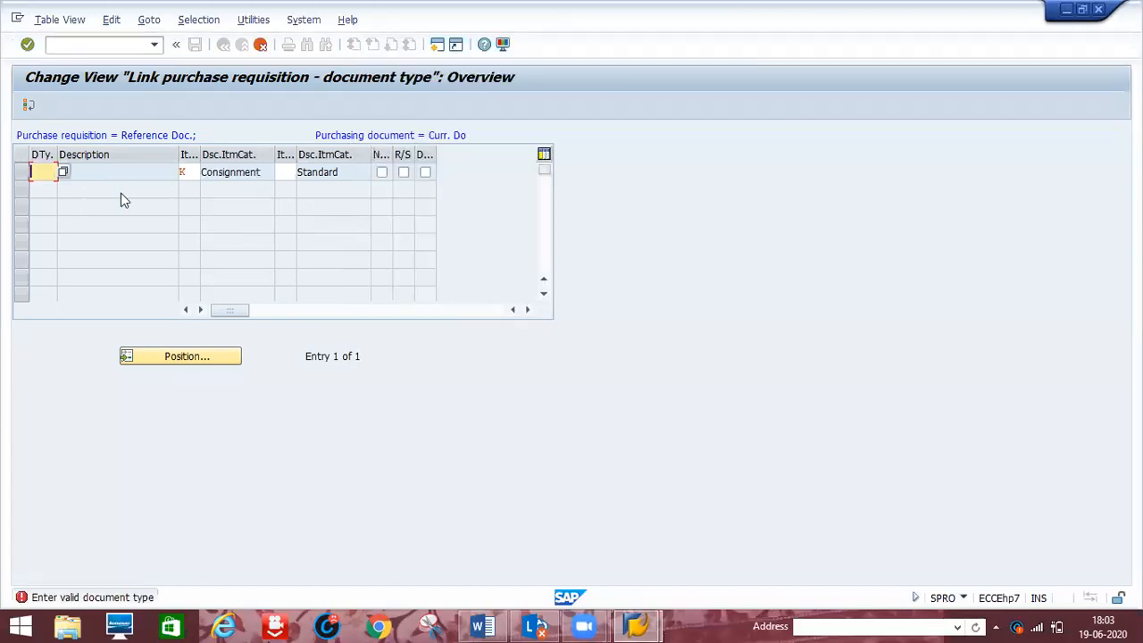
- Skip the purchase requisition links for the remaining item categories, such as consignment and third-party, and finish copying the dependent entries
key("Return")
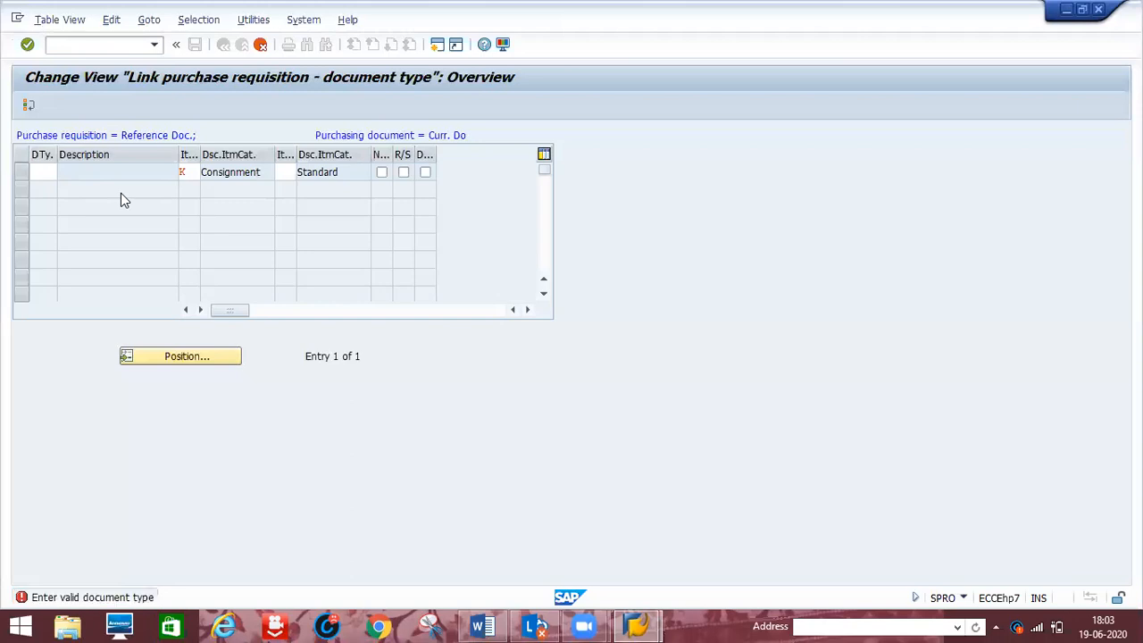
key("Return")
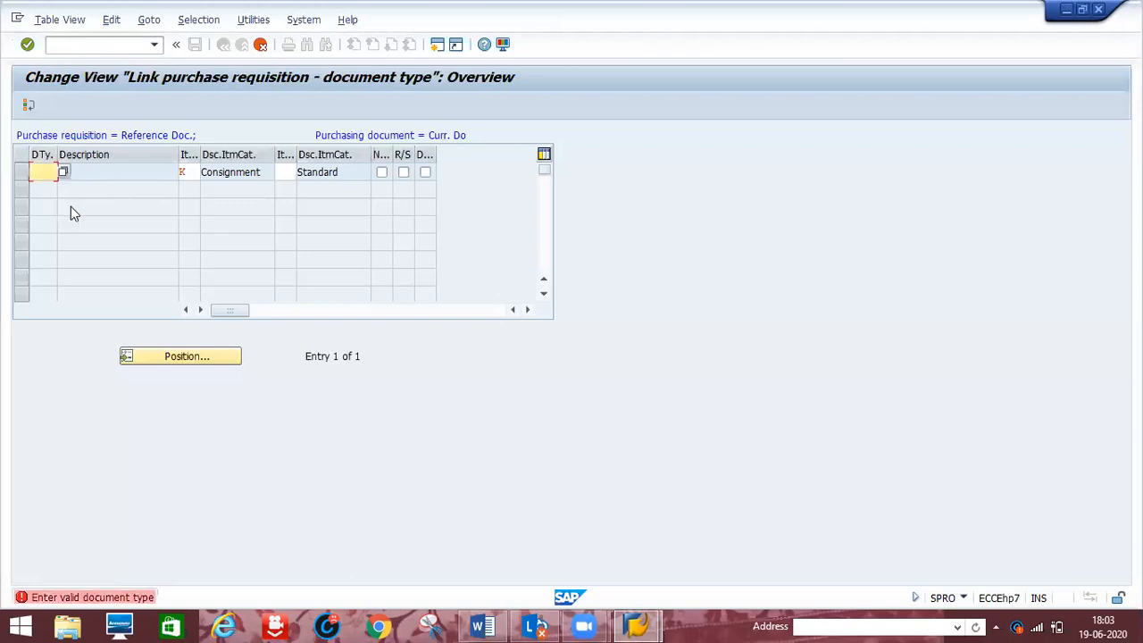
left_click(260, 46)
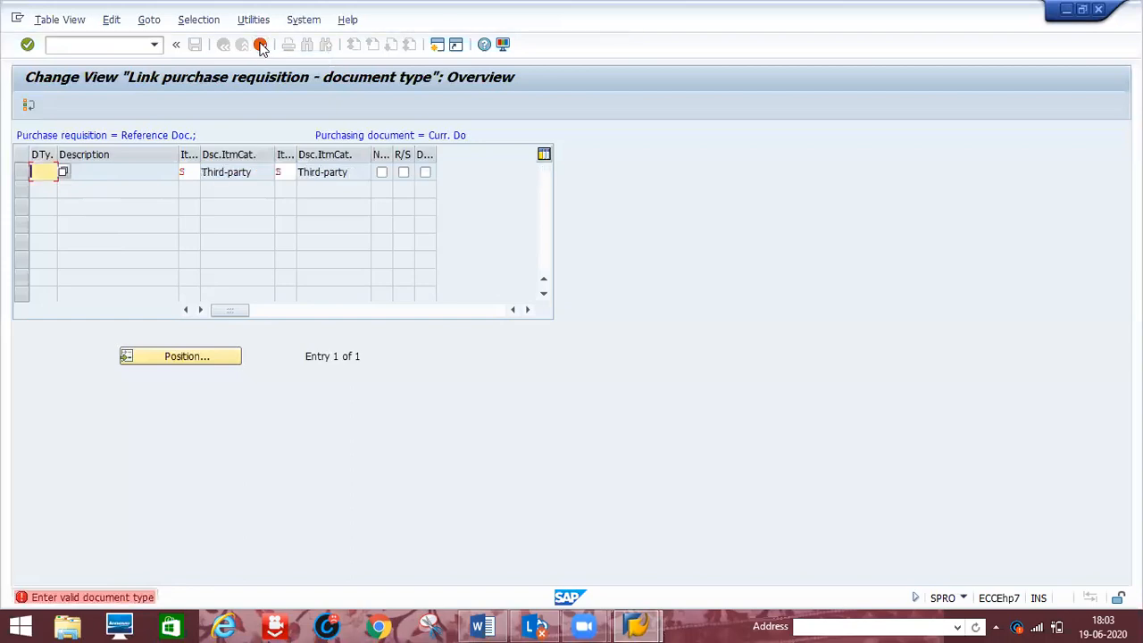
left_click(259, 48)
left_click(260, 47)
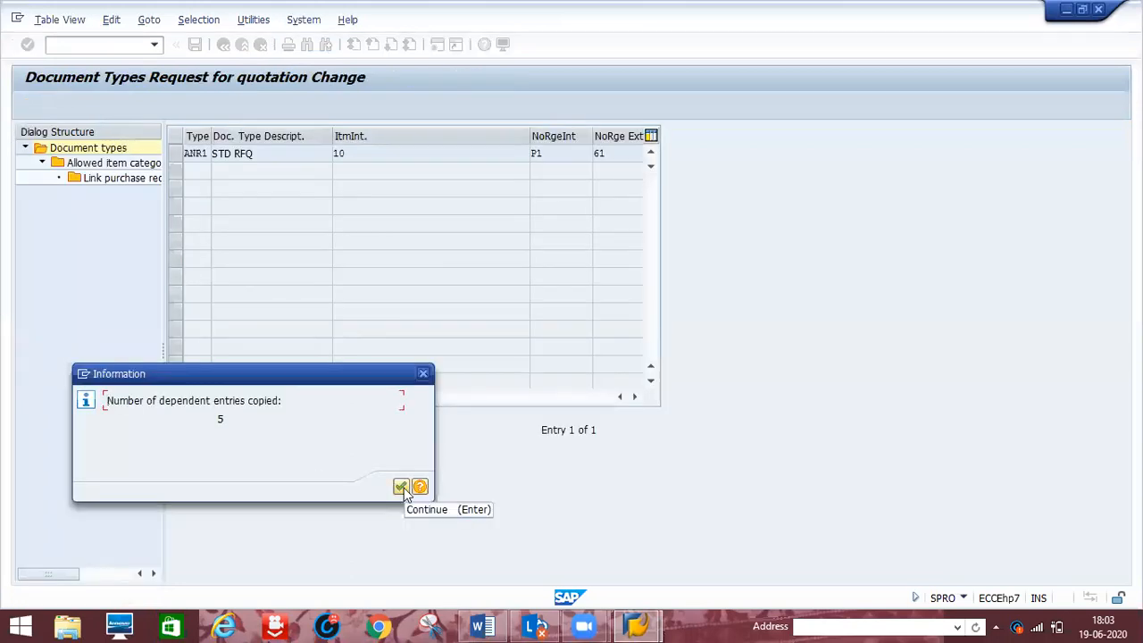
key("Return")
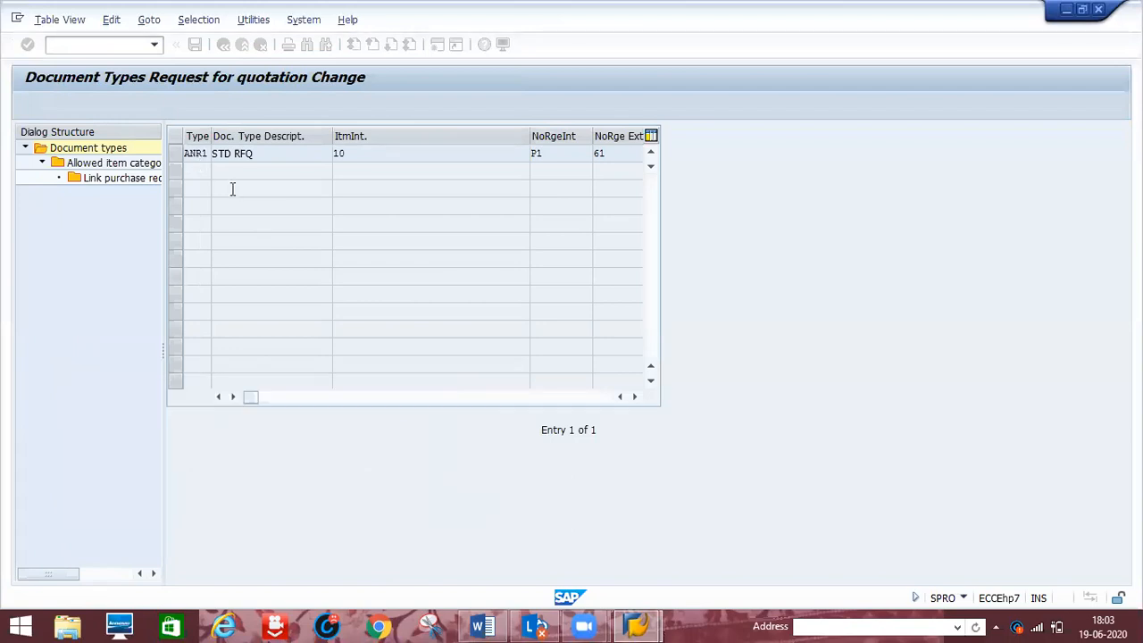
- Save the new document type ANR1 to the proposed customizing request Manu config
left_click(174, 153)
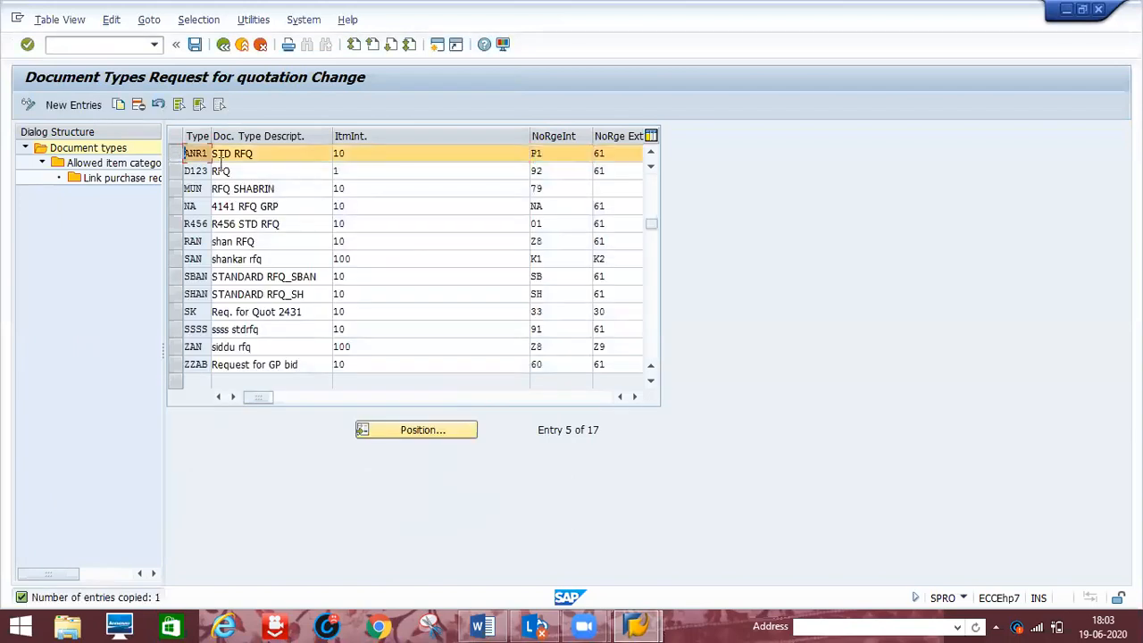
left_click(195, 45)
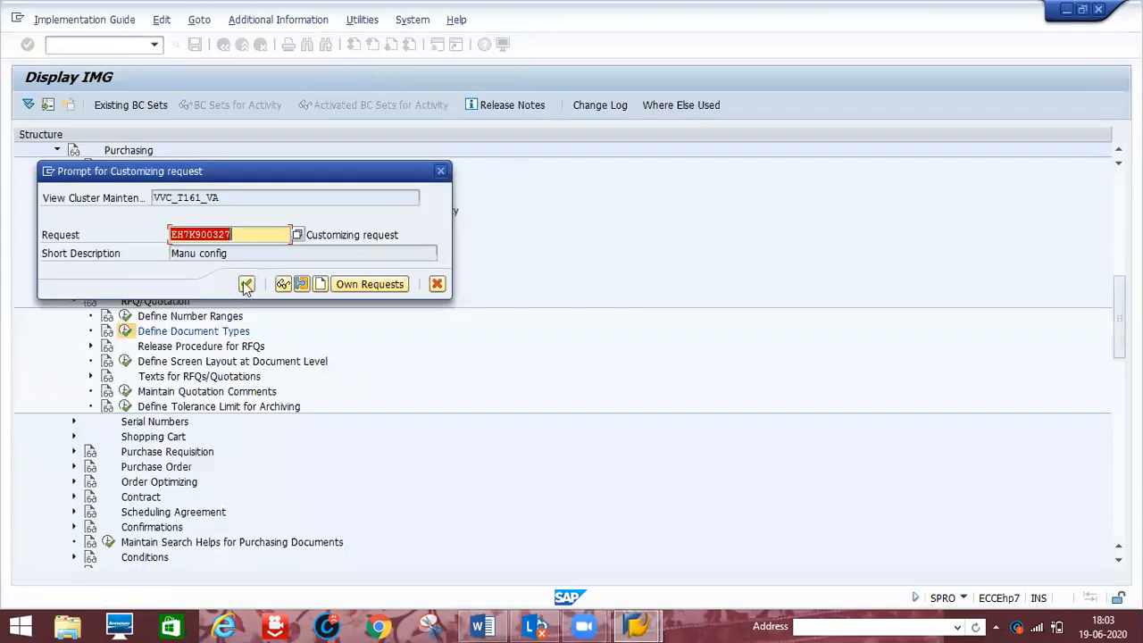
left_click(247, 284)
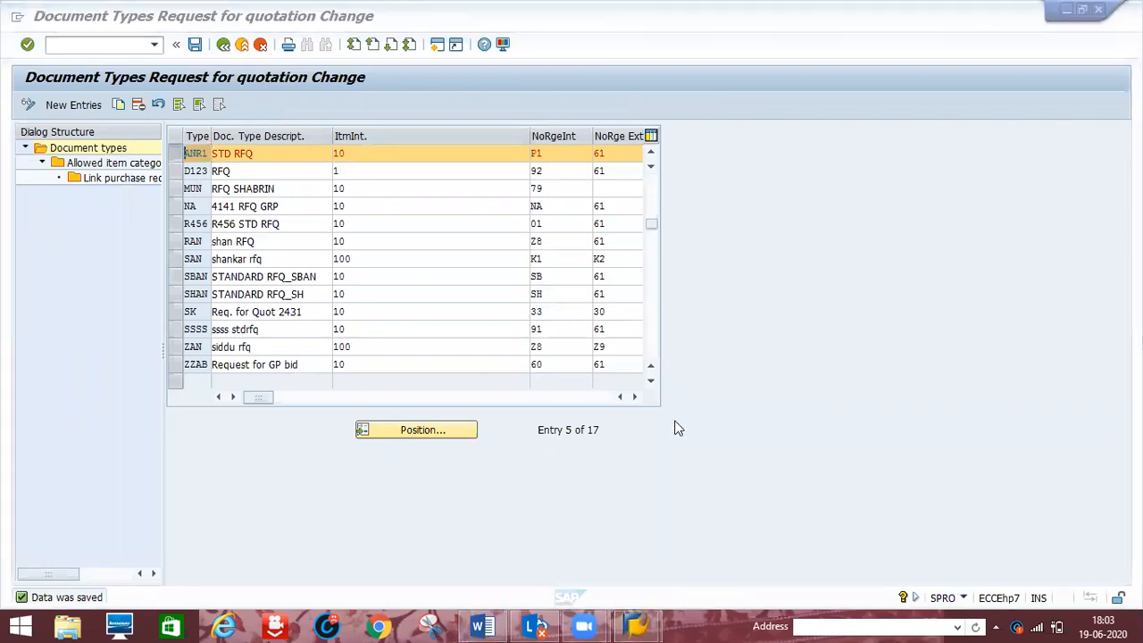
- Start RFQ creation with transaction ME41 in a new session and choose RFQ type ANR1
left_click(437, 49)
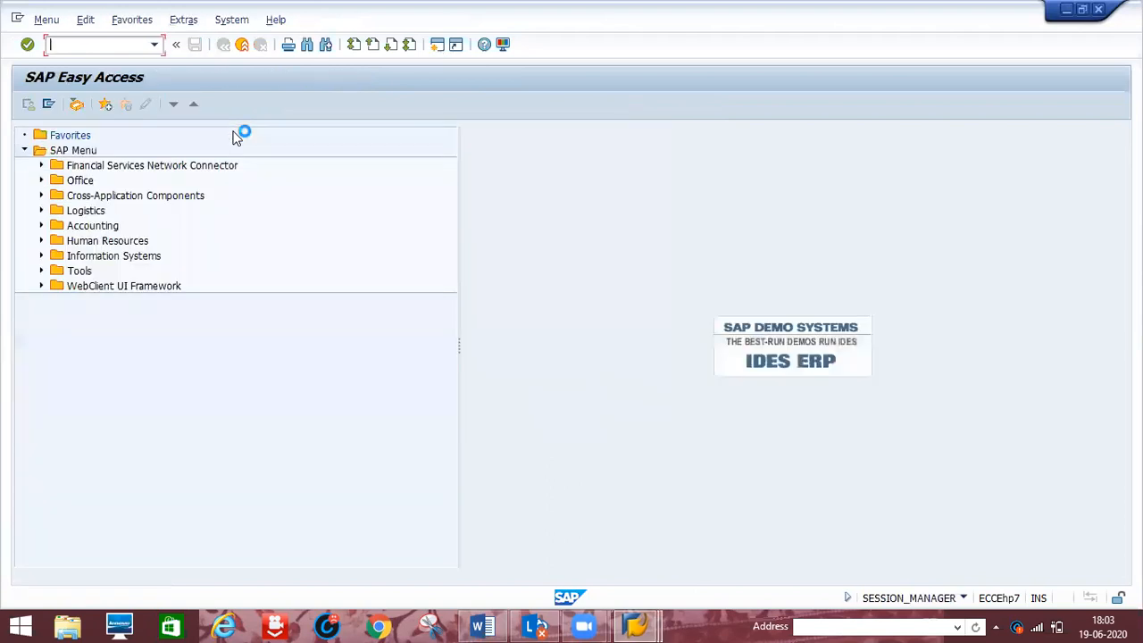
type("/NME41")
key("Return")
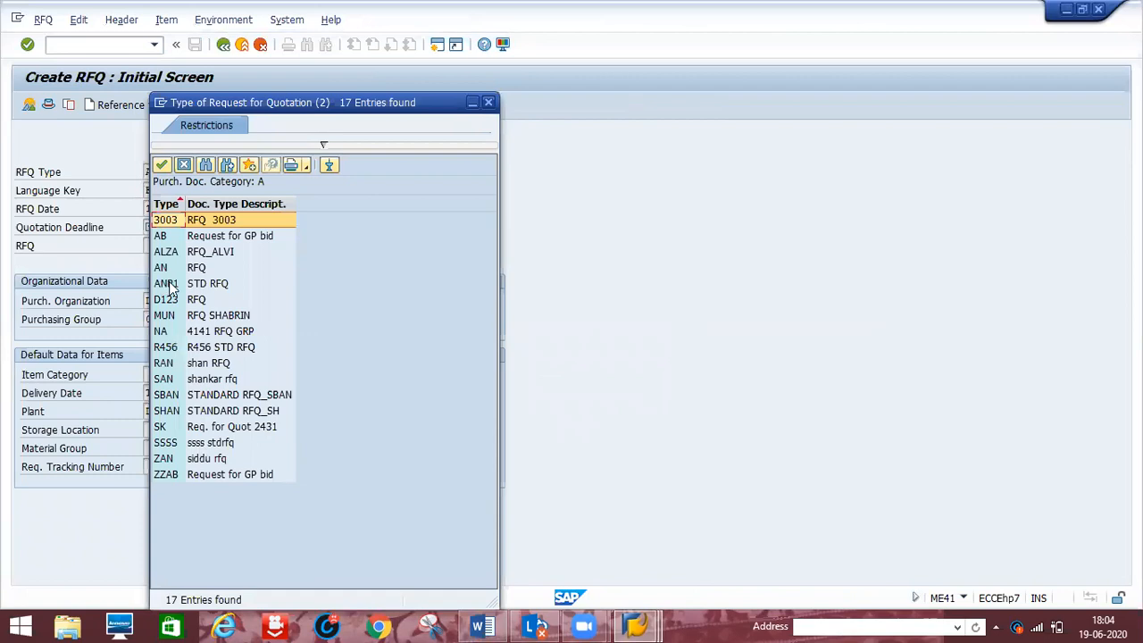
double_click(166, 267)
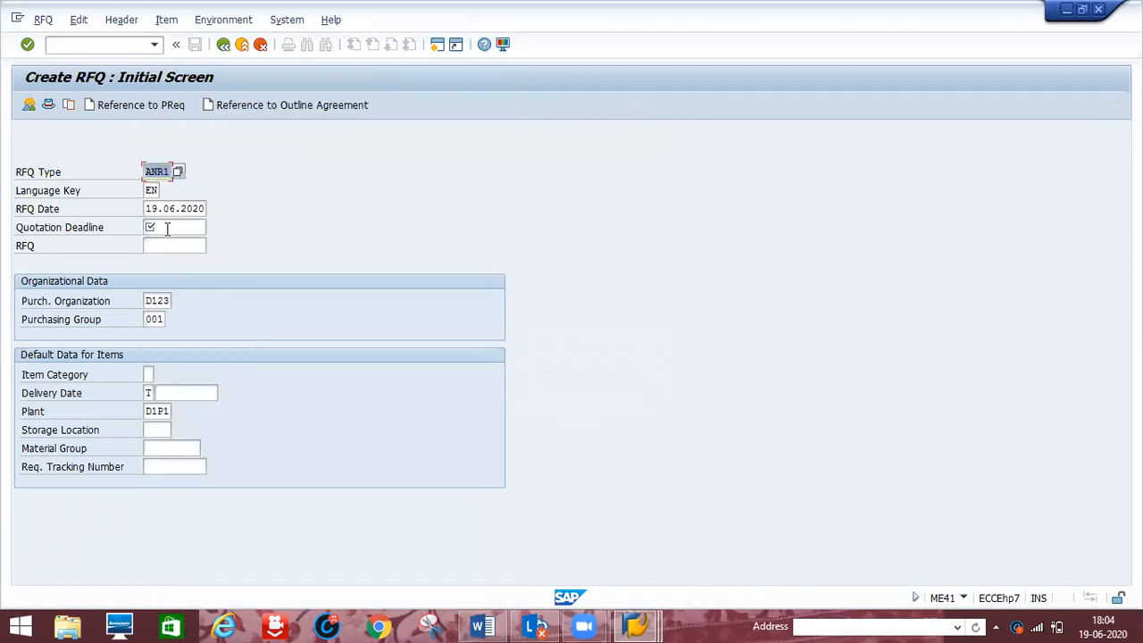
- Set the quotation deadline to 24.06.2020, enter collective number ANR1 in the header, and continue to the item overview
left_click(167, 229)
type("24")
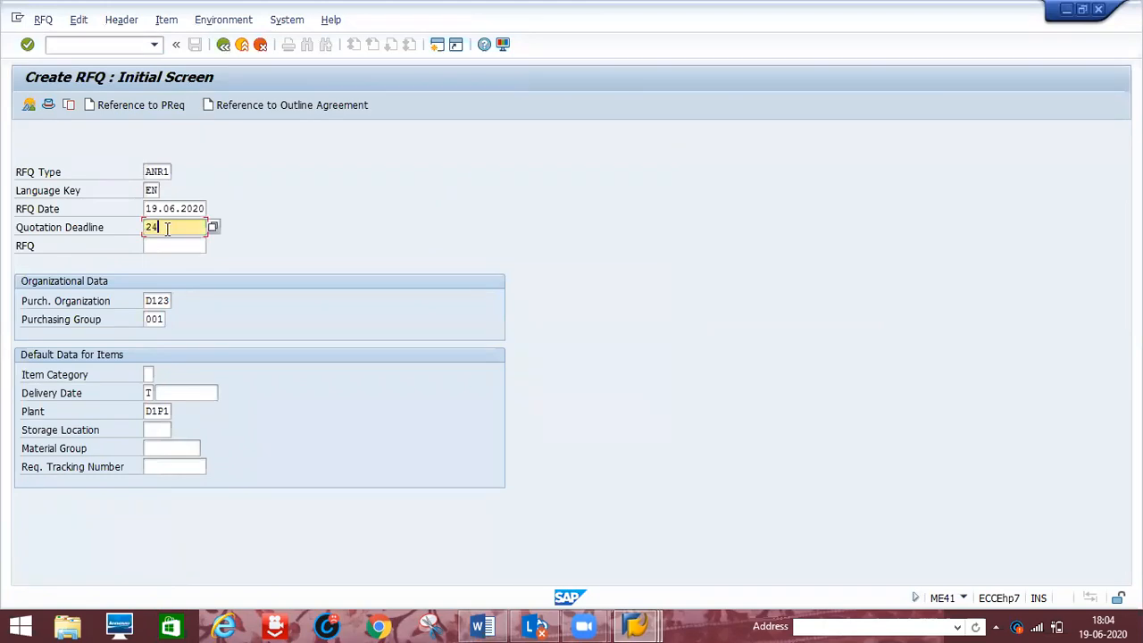
type("062020")
key("Return")
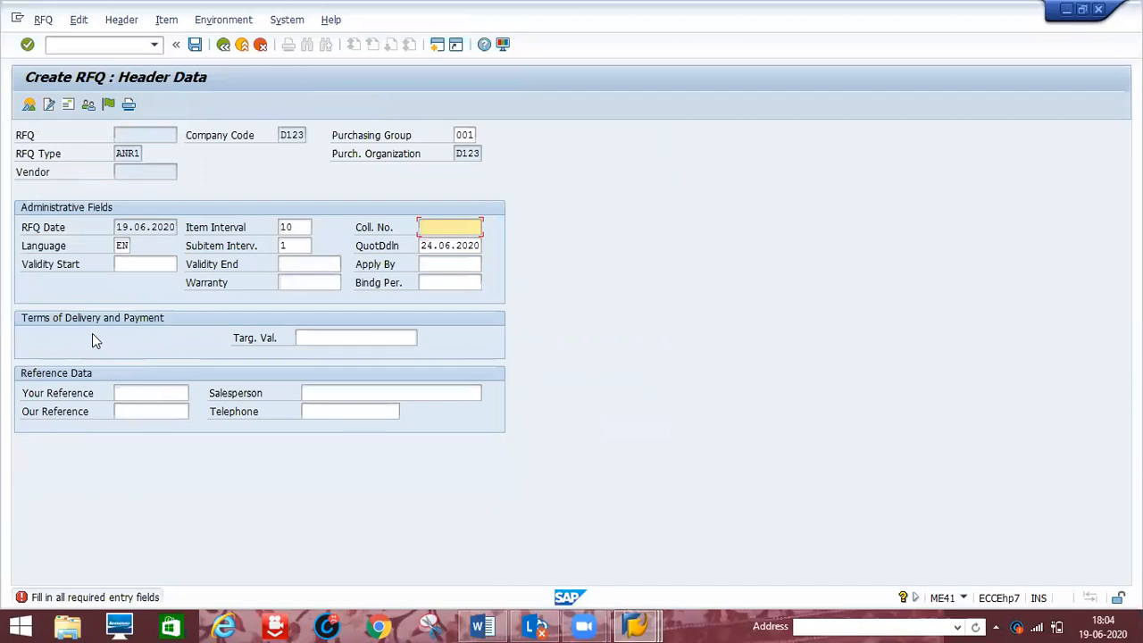
type("ANR1")
key("Return")
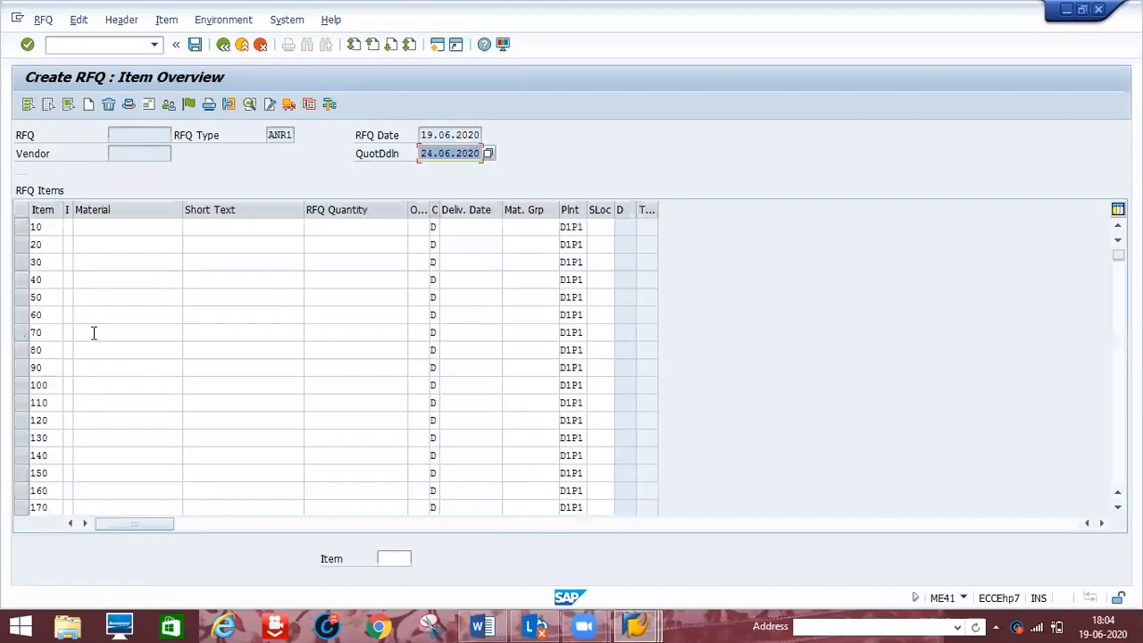
- Enter item 10 with material DELL LAPTOP, RFQ quantity 5 and delivery date 15.07.2020
left_click(93, 229)
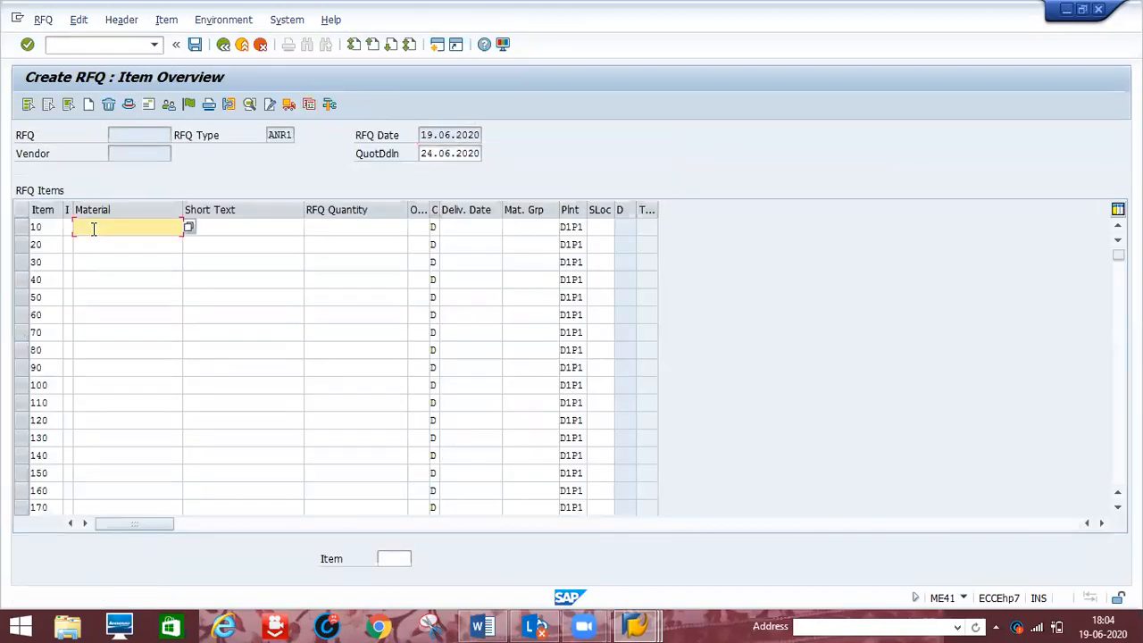
type("D1")
type("LL LAP")
type("TOP")
key("Tab")
key("Tab")
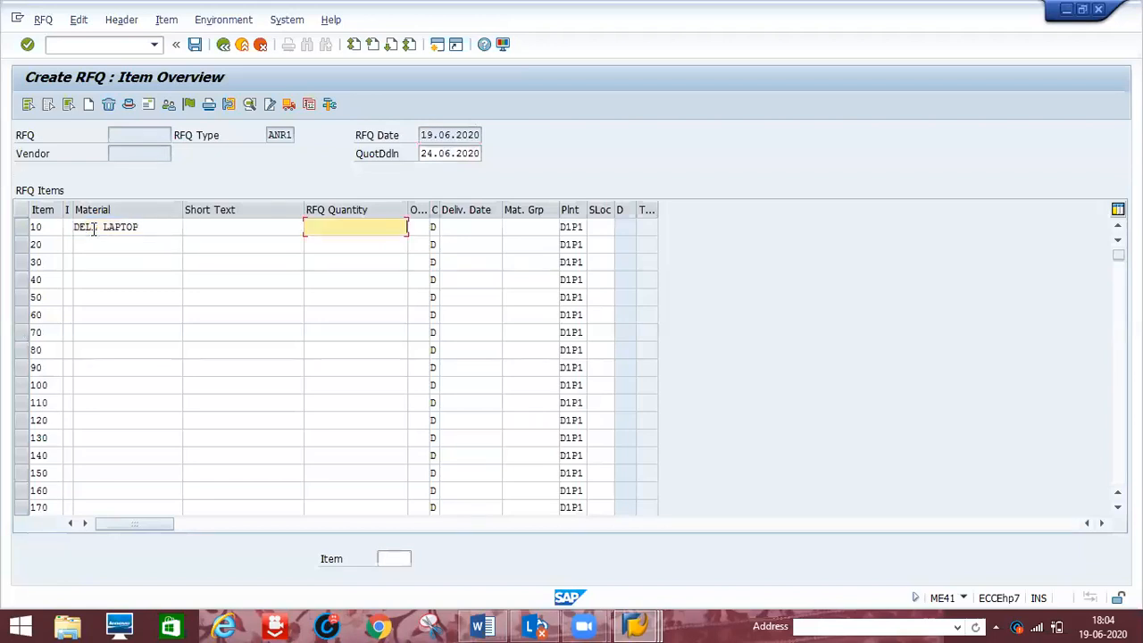
type("5")
key("Tab")
key("Tab")
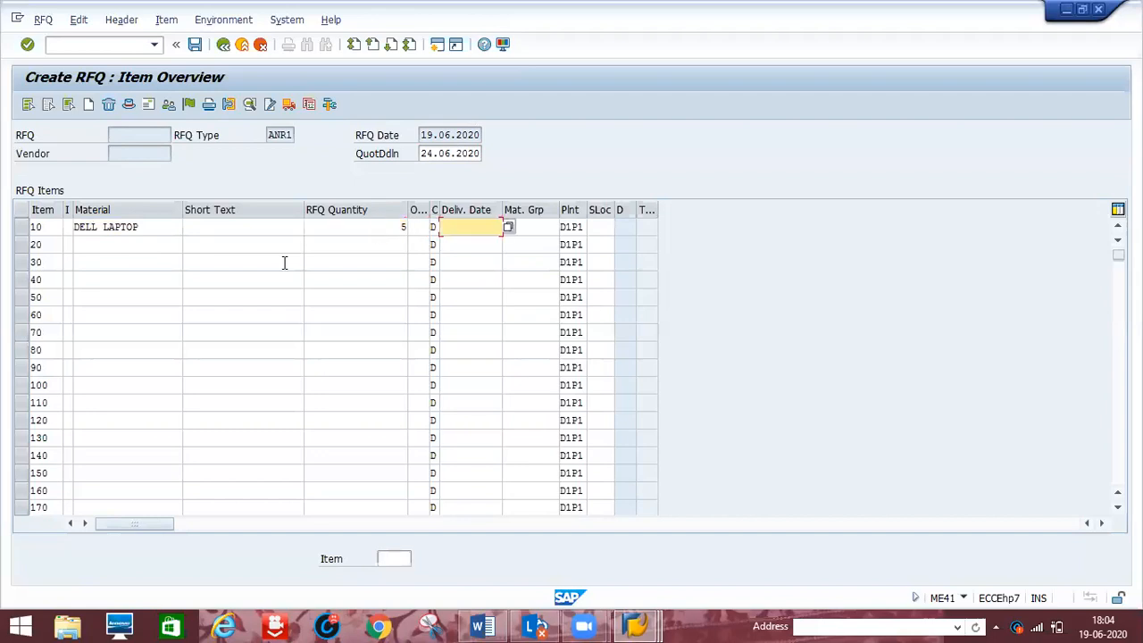
type("1507")
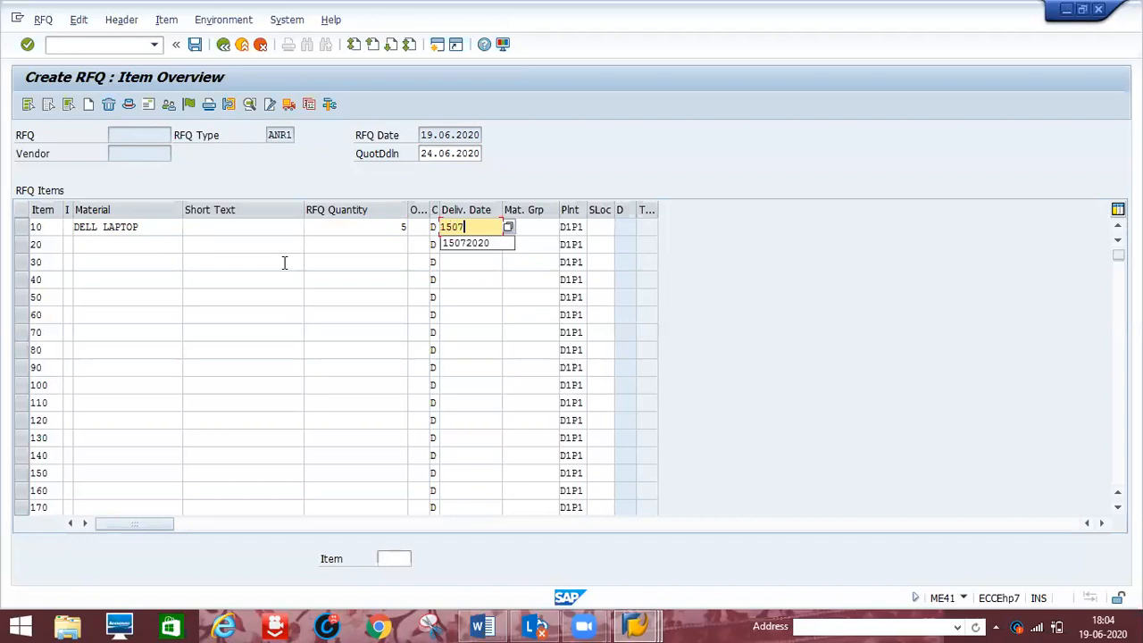
left_click(467, 245)
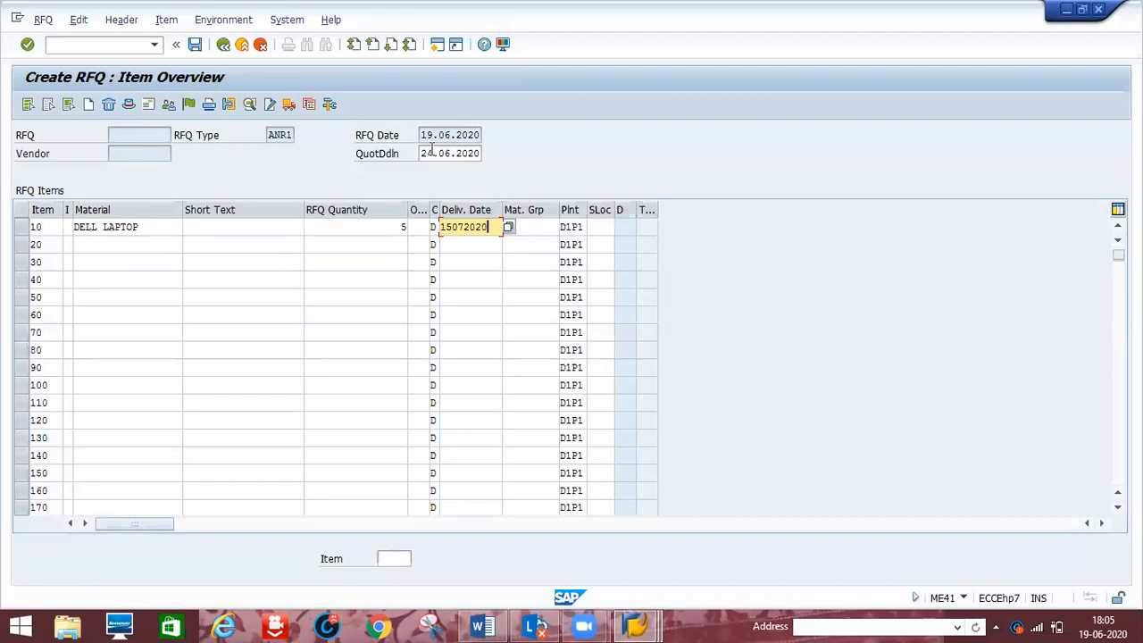
- Assign vendor BLRVENDOR1 in the vendor address, keep the initial screen language EN, and save the RFQ without an output message record
left_click(147, 104)
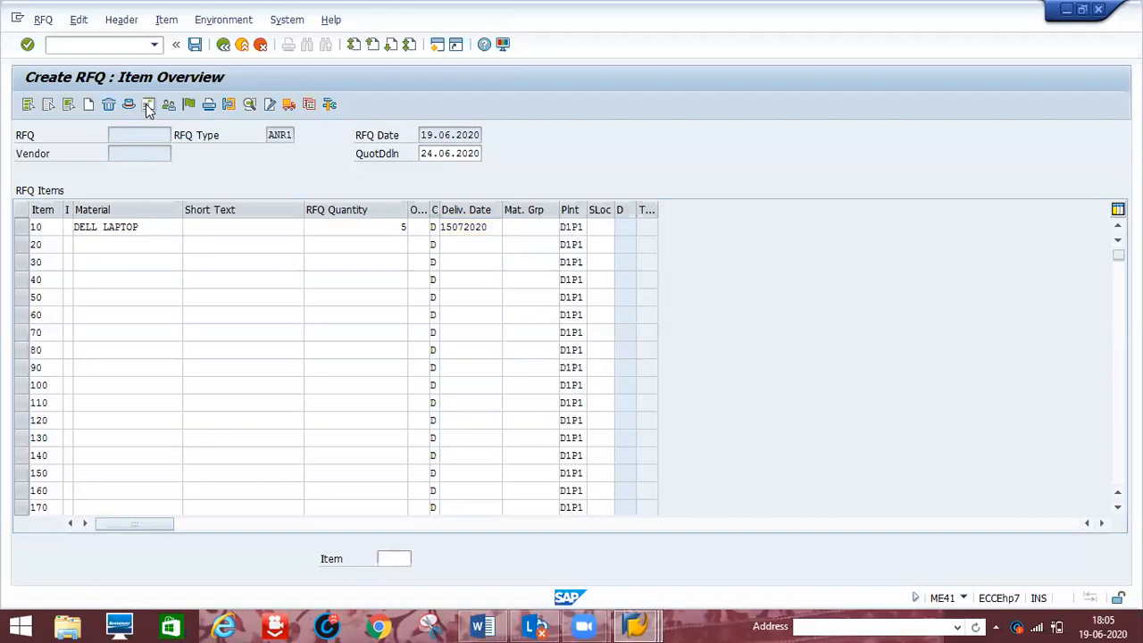
key("Return")
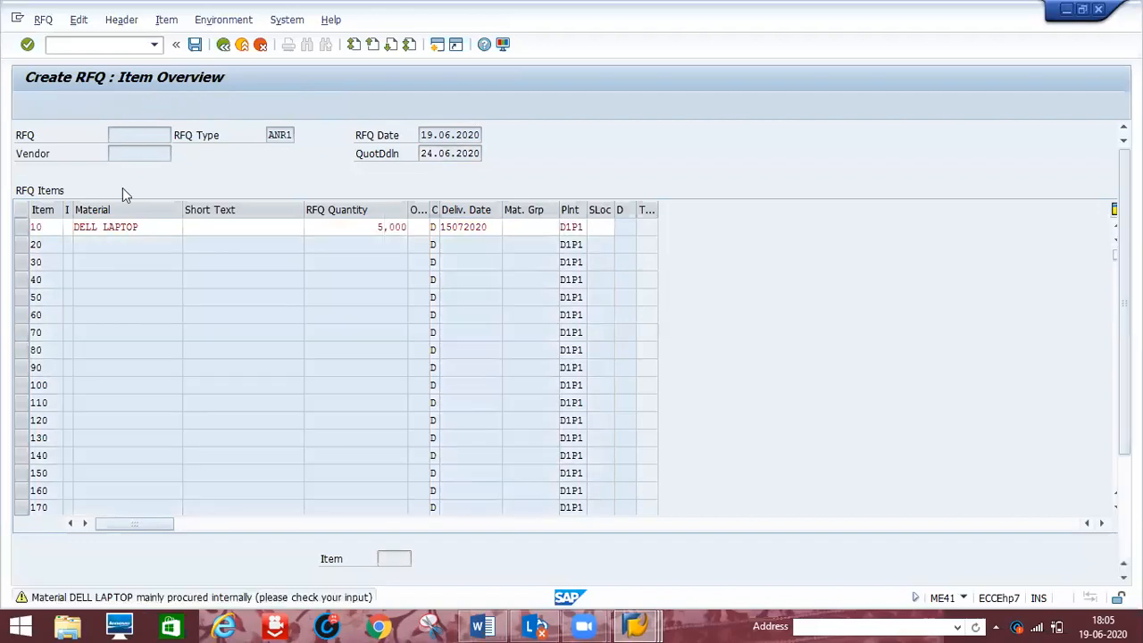
key("Return")
type("B")
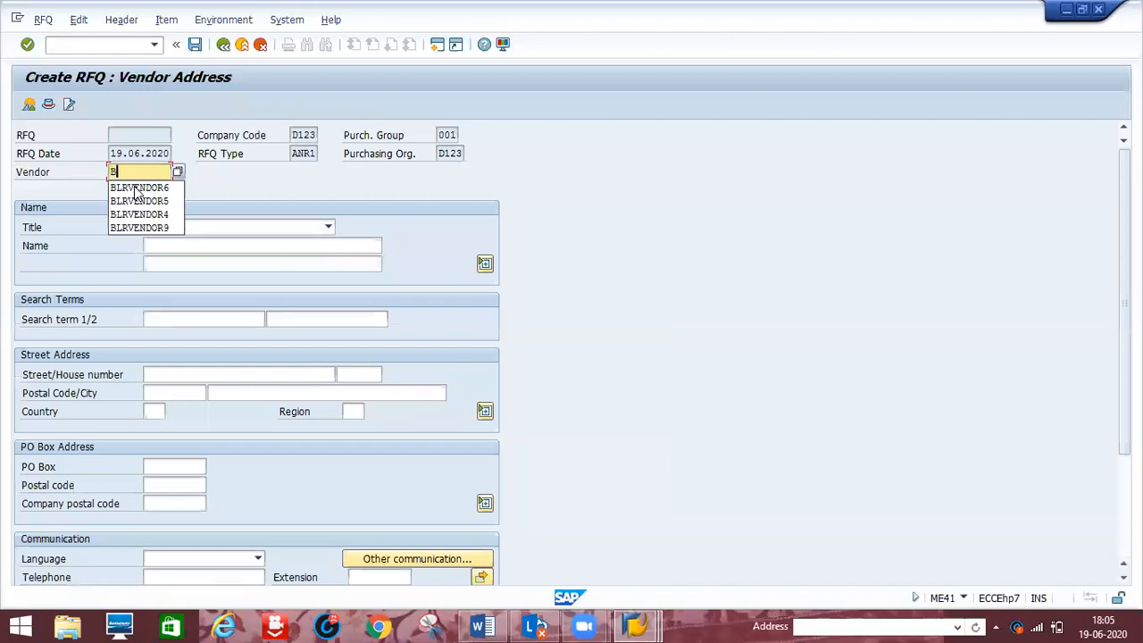
left_click(137, 189)
key("BackSpace")
type("1")
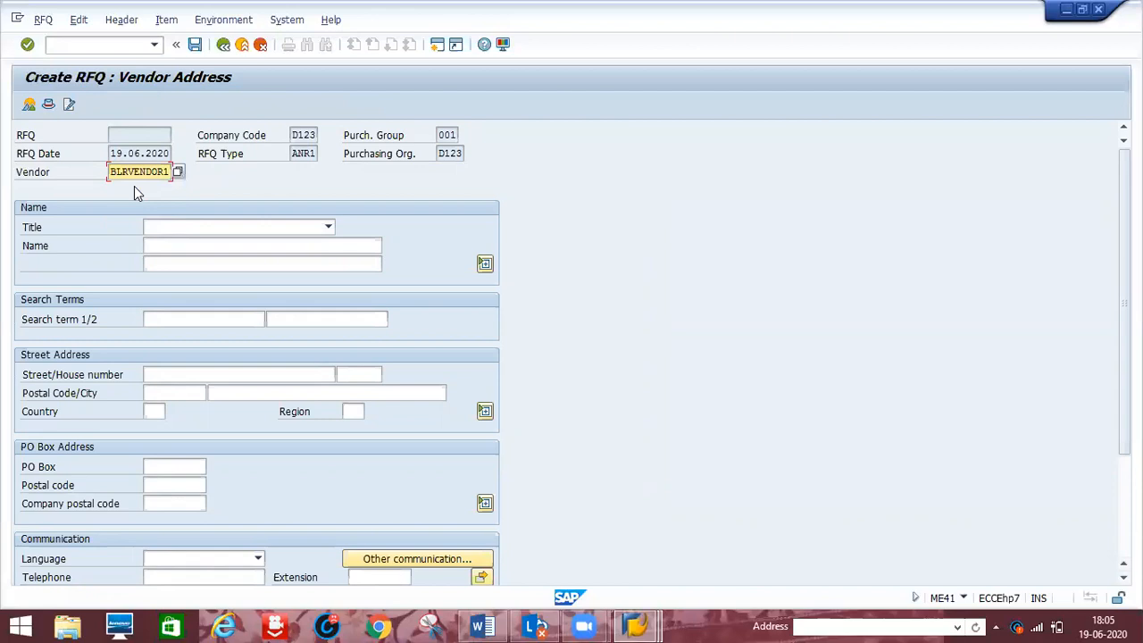
key("Return")
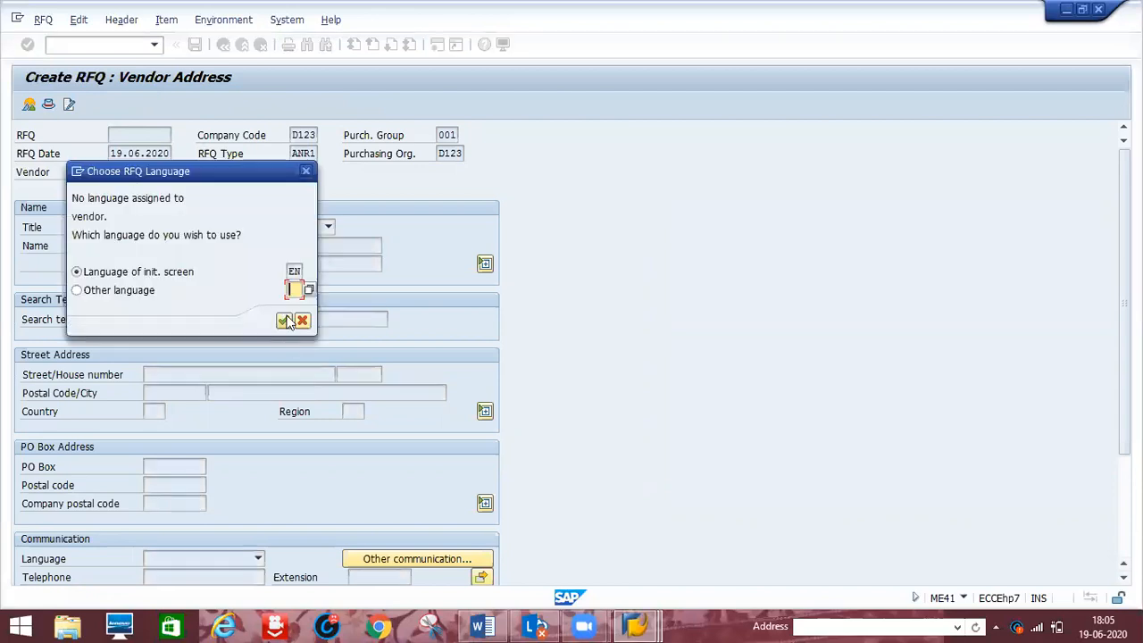
left_click(284, 320)
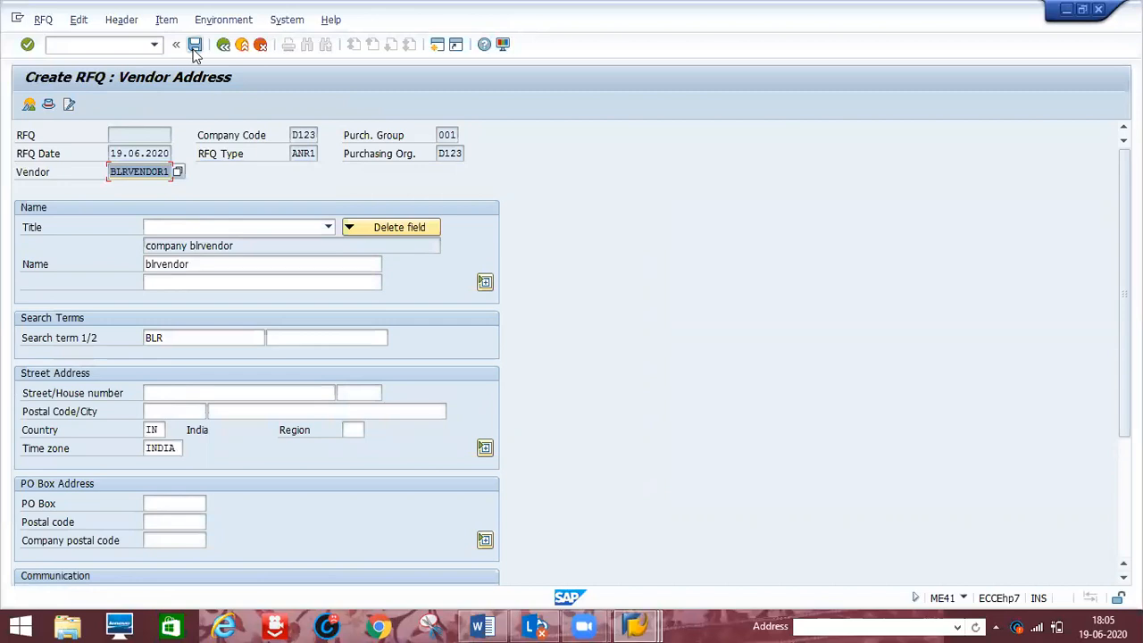
left_click(194, 44)
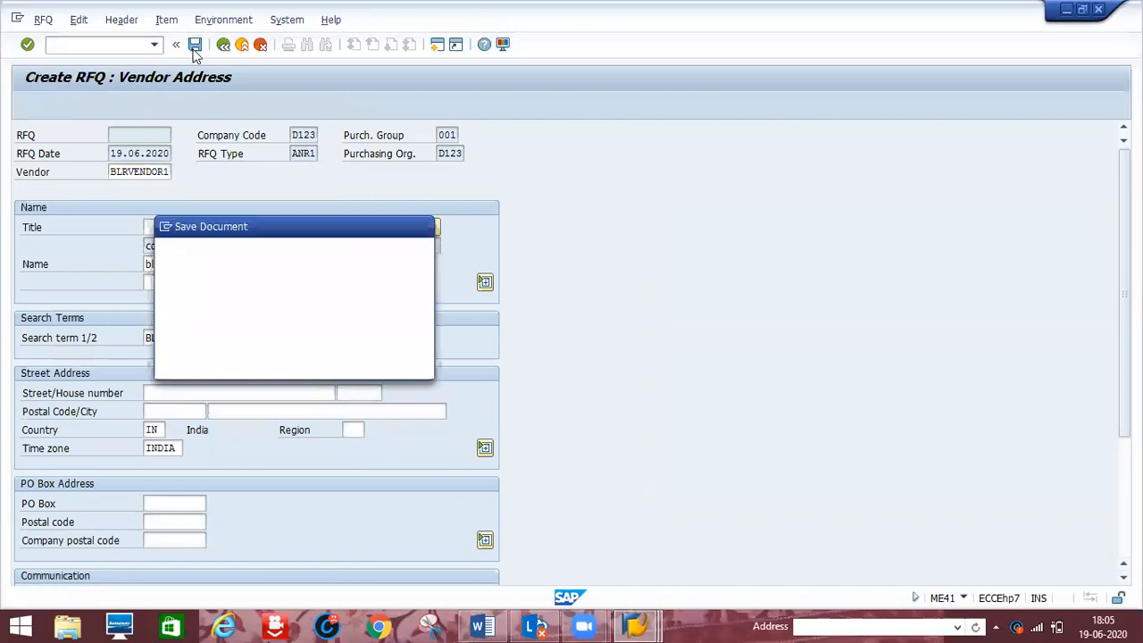
left_click(223, 369)
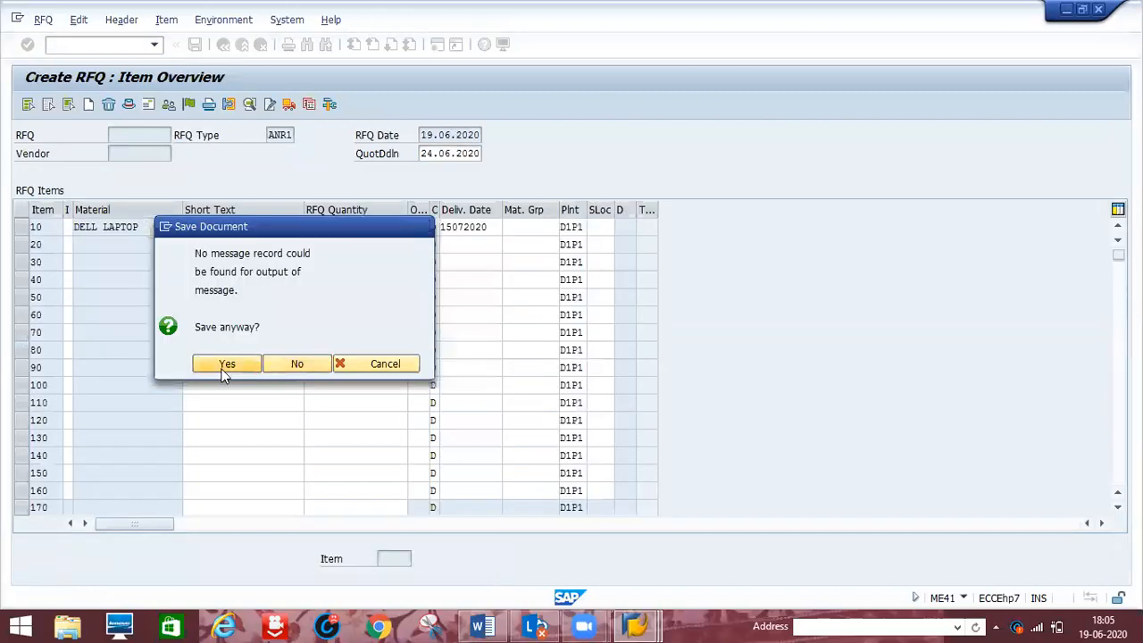